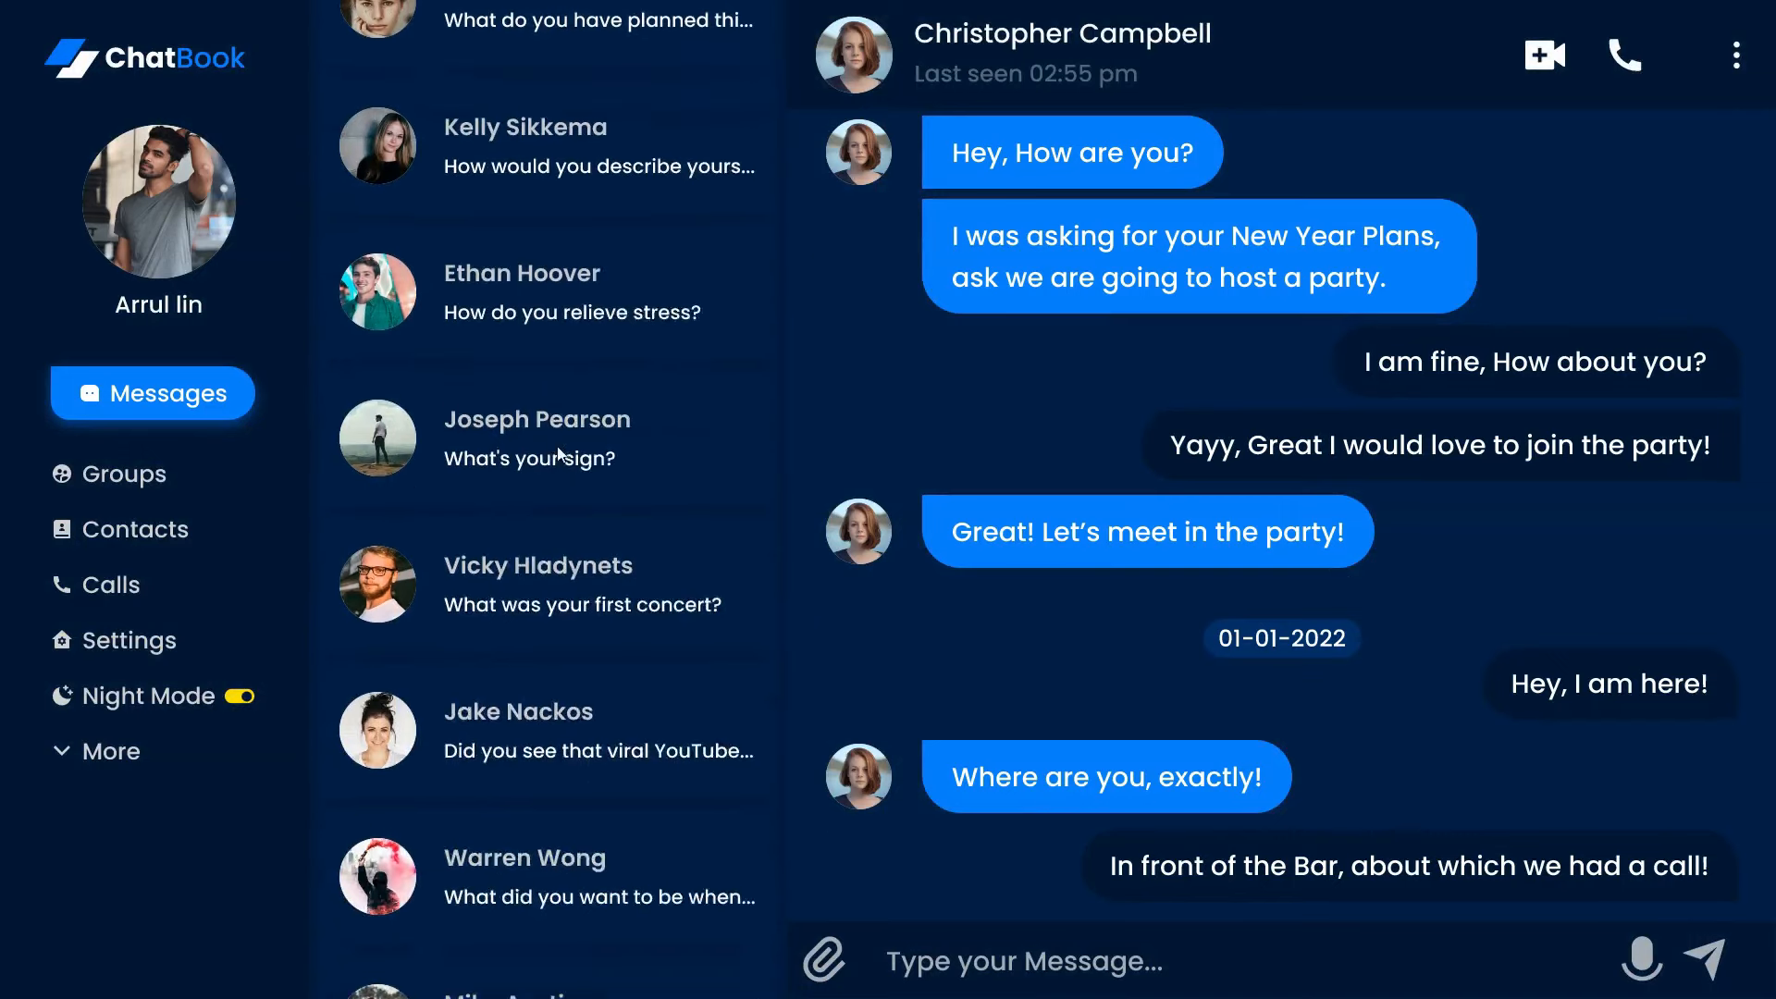
Scroll through the chat list in the dark-mode ChatBook prototype preview
drag(555, 203, 505, 985)
drag(518, 844, 546, 212)
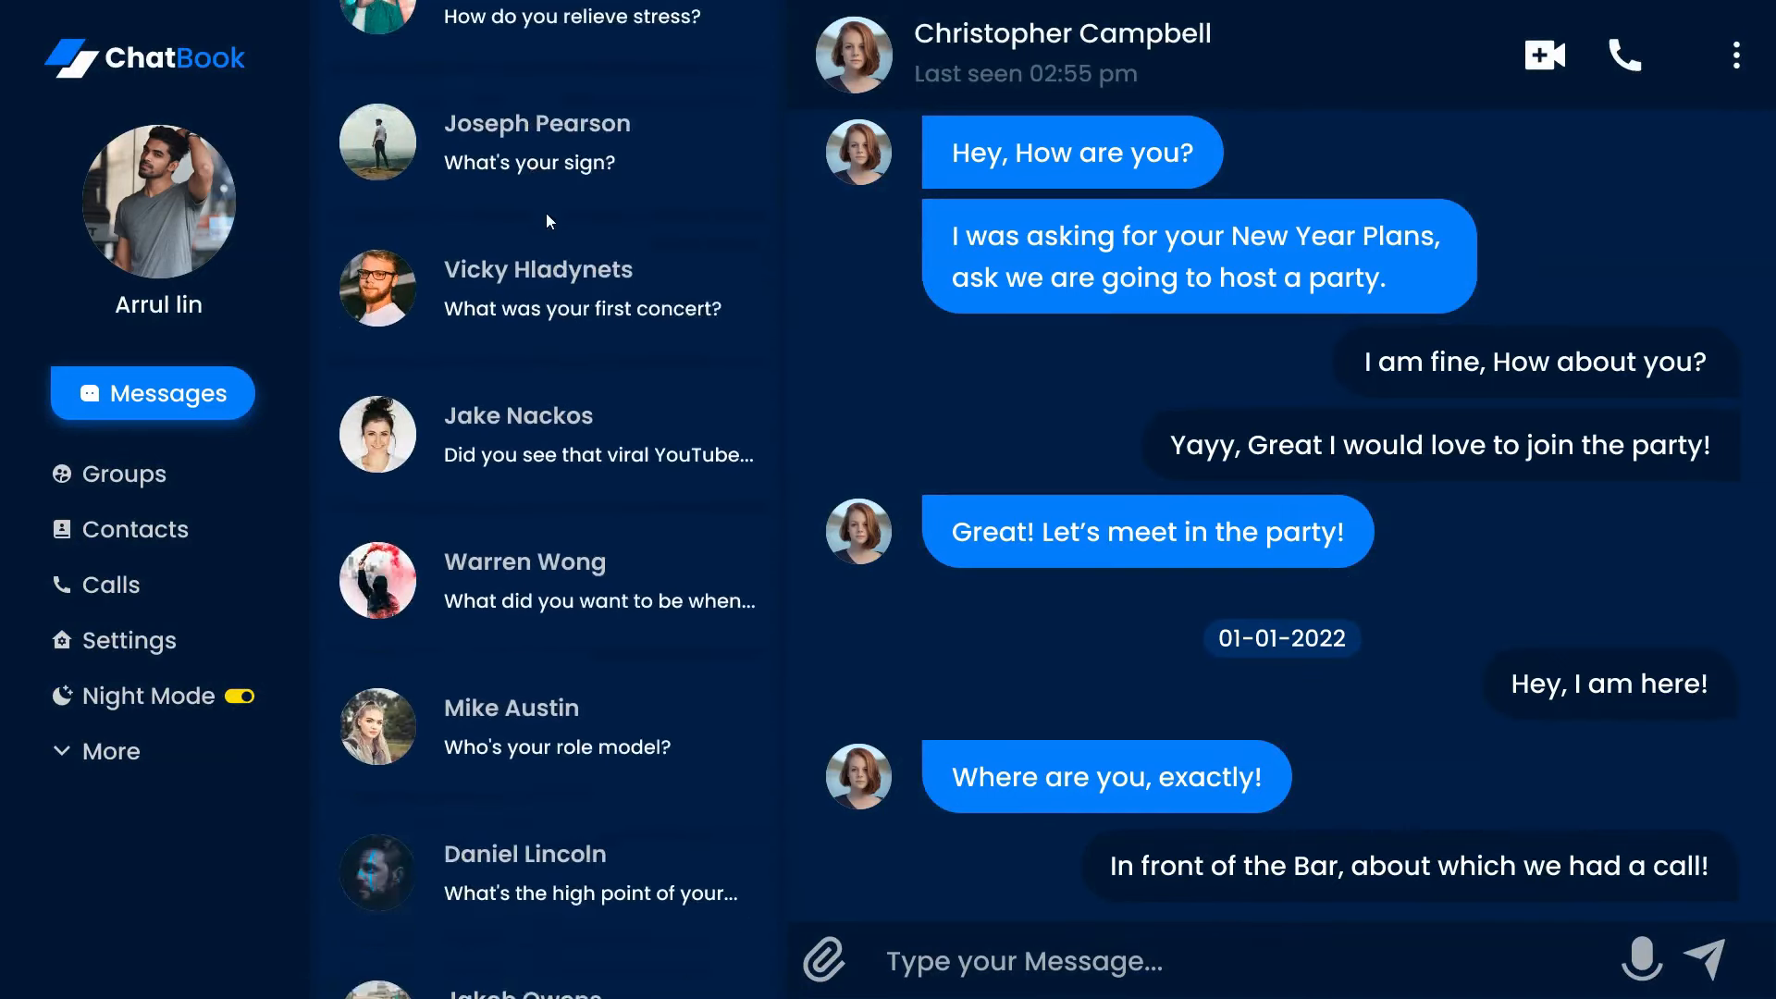
drag(541, 430, 481, 953)
drag(460, 514, 494, 120)
drag(489, 268, 397, 824)
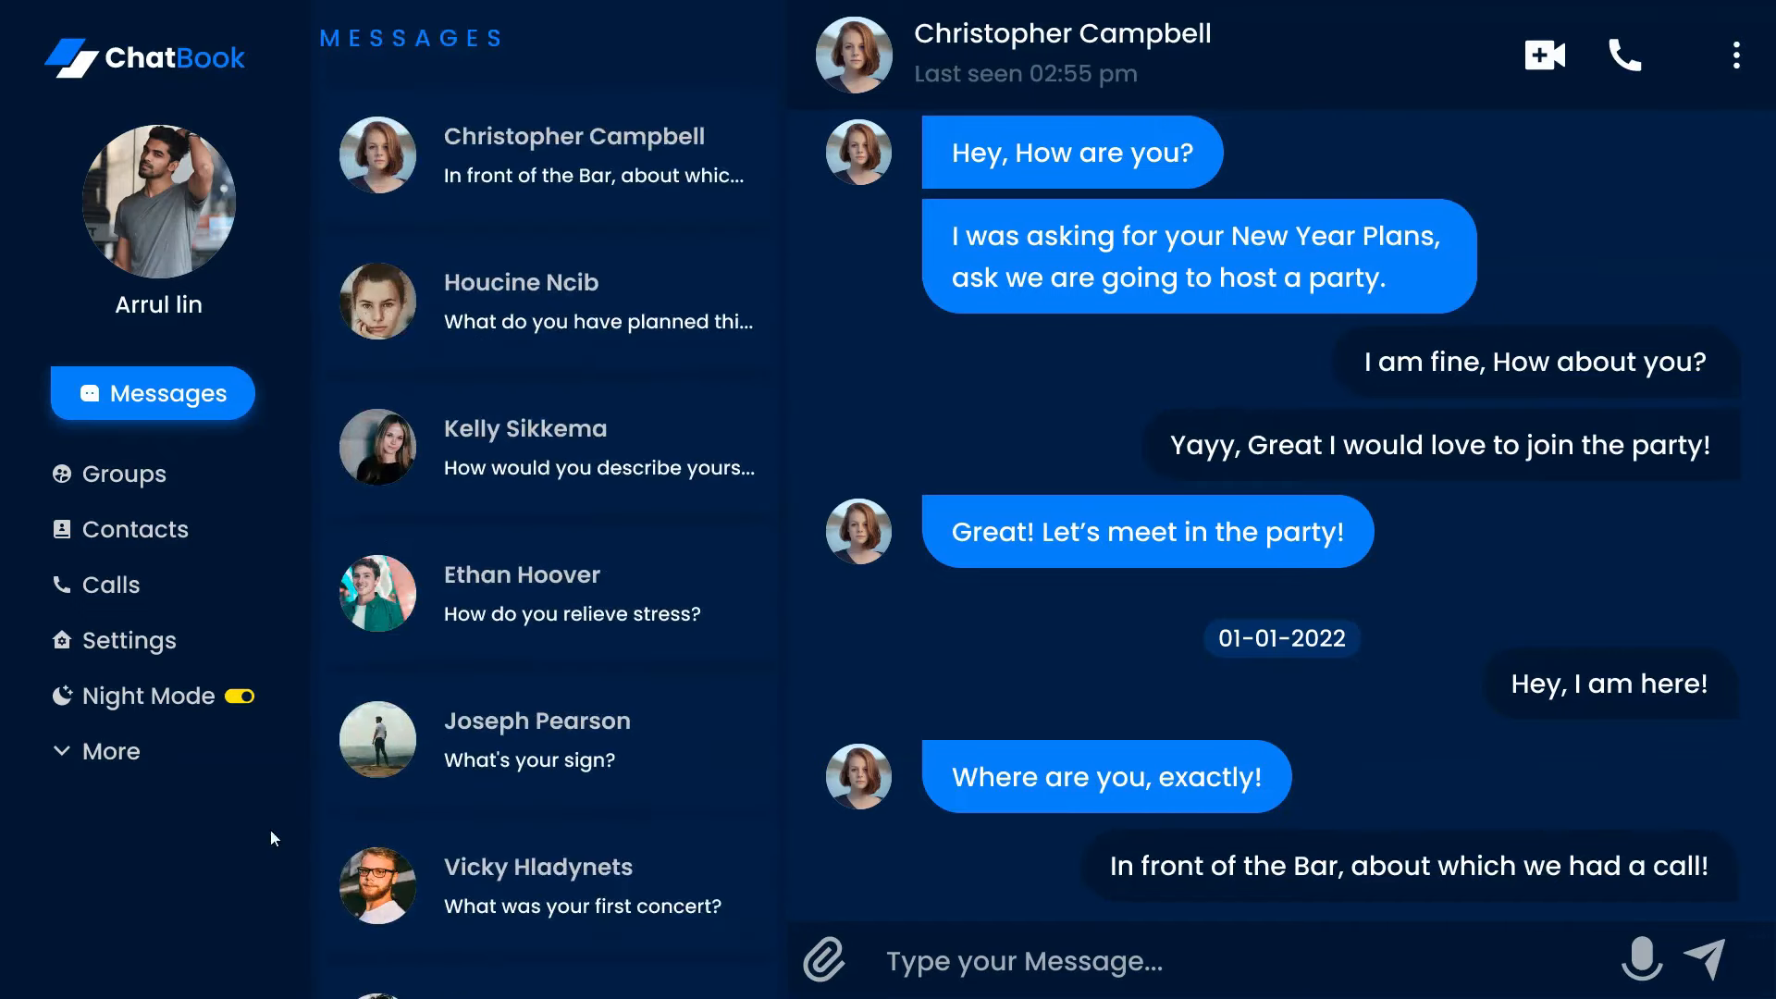
Switch Night Mode off in the prototype preview and scroll the light-mode chat list
click(242, 698)
drag(504, 837, 520, 879)
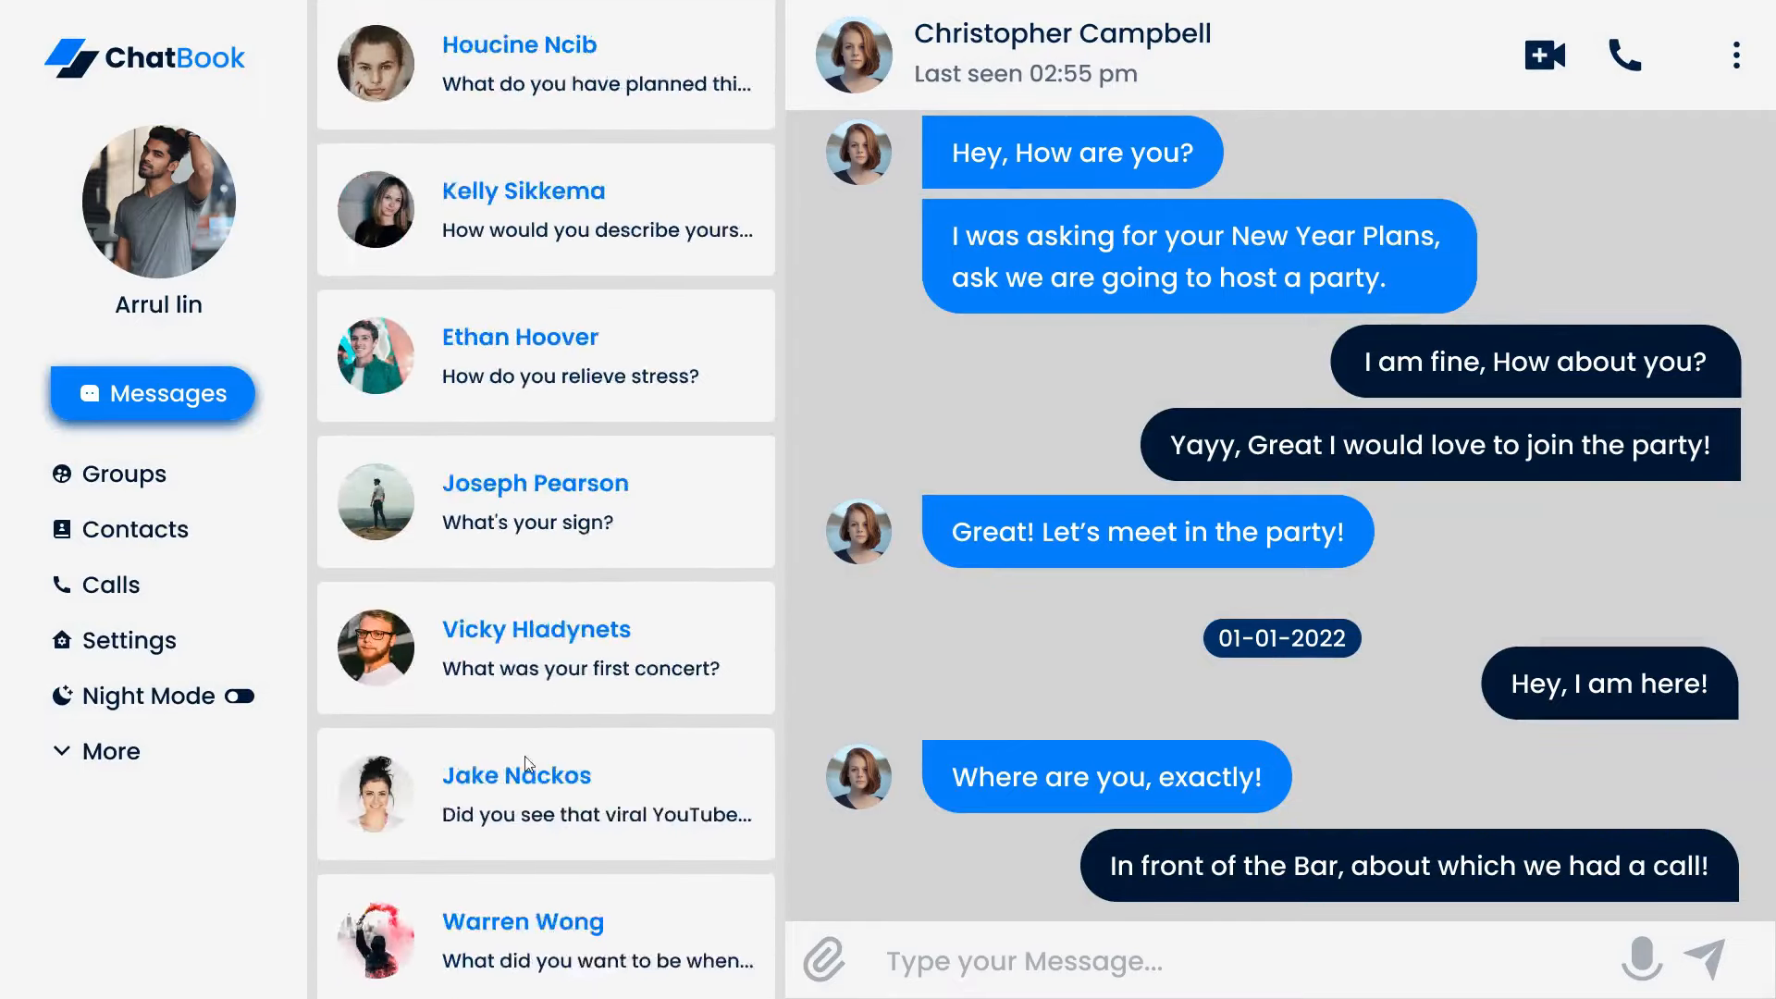
drag(511, 450, 586, 689)
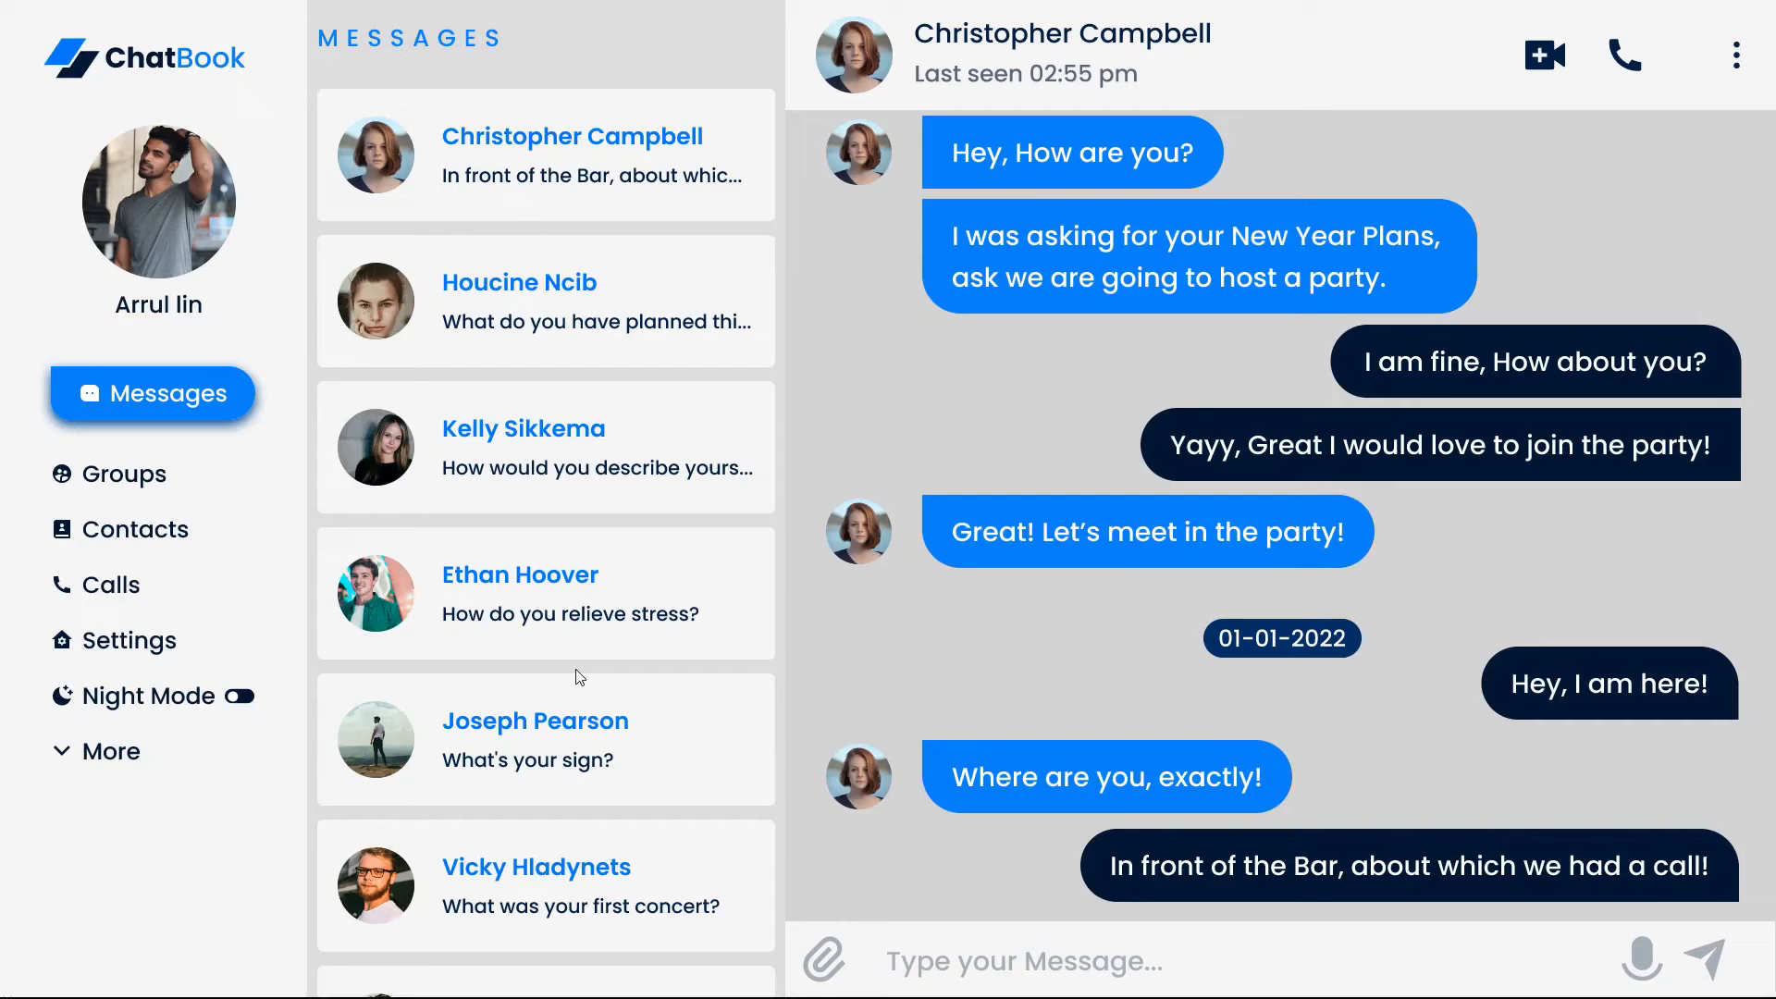
Switch to the ChatBook UI/UX Design file in Figma and show it full screen
key(ctrl+Tab)
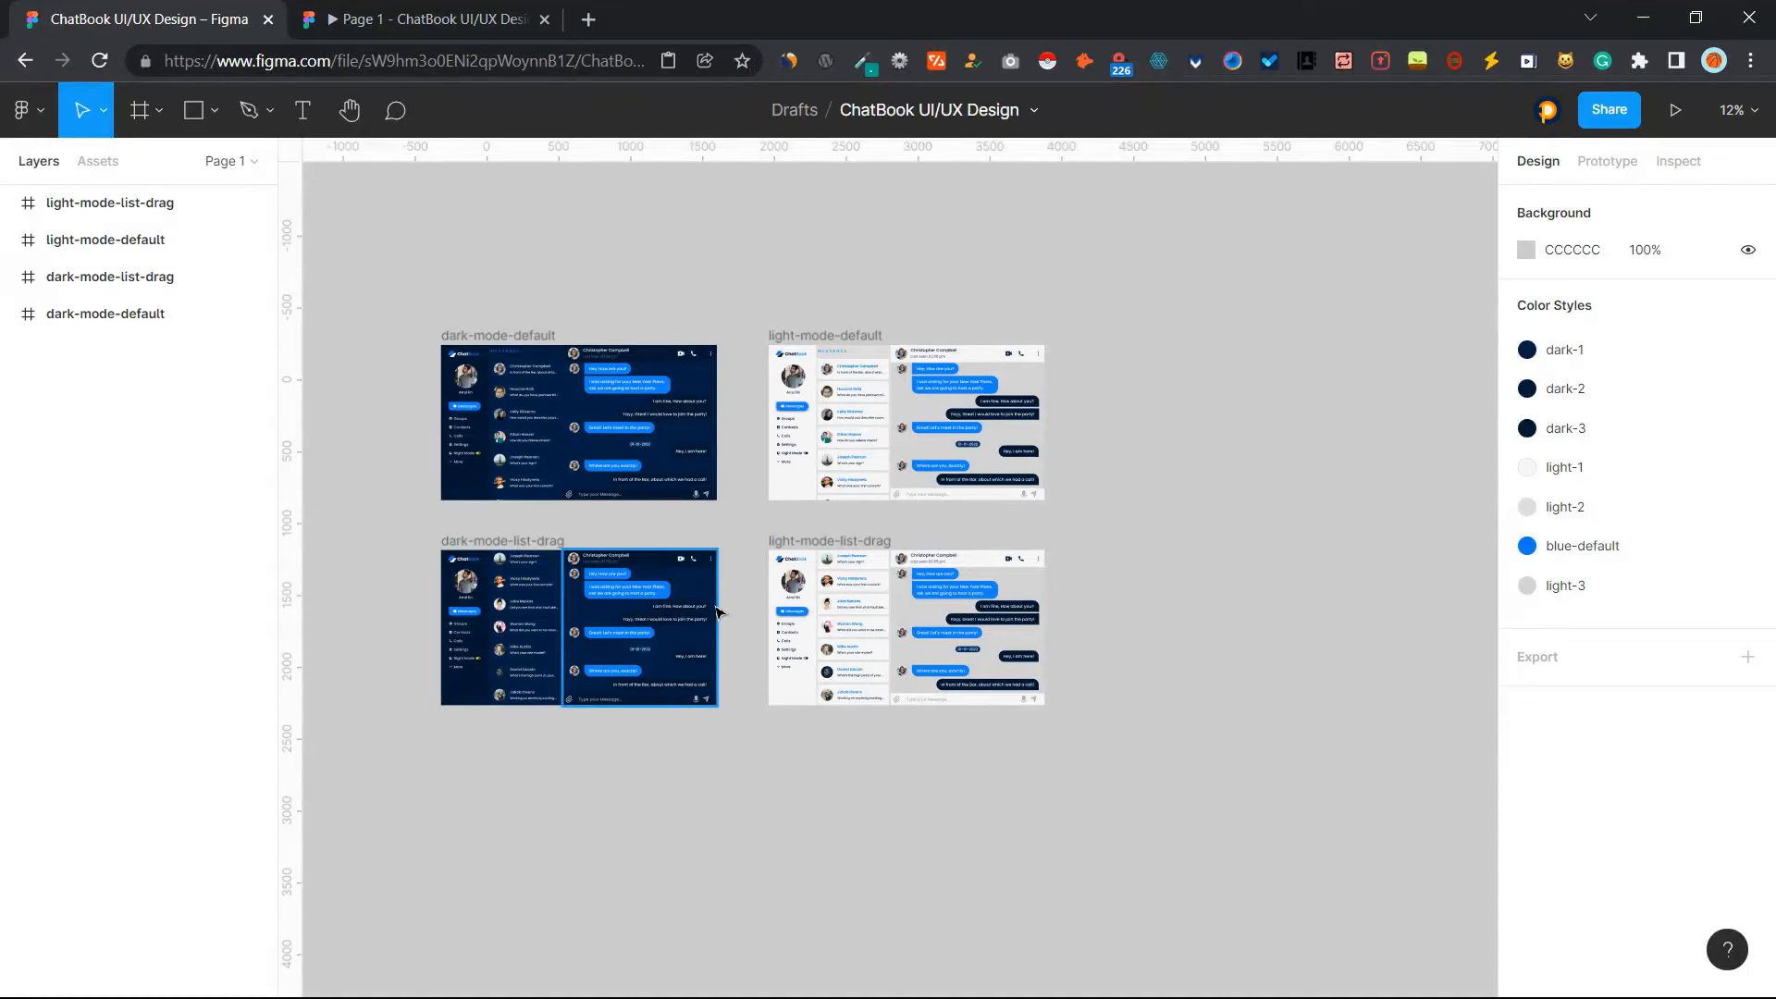
key(F11)
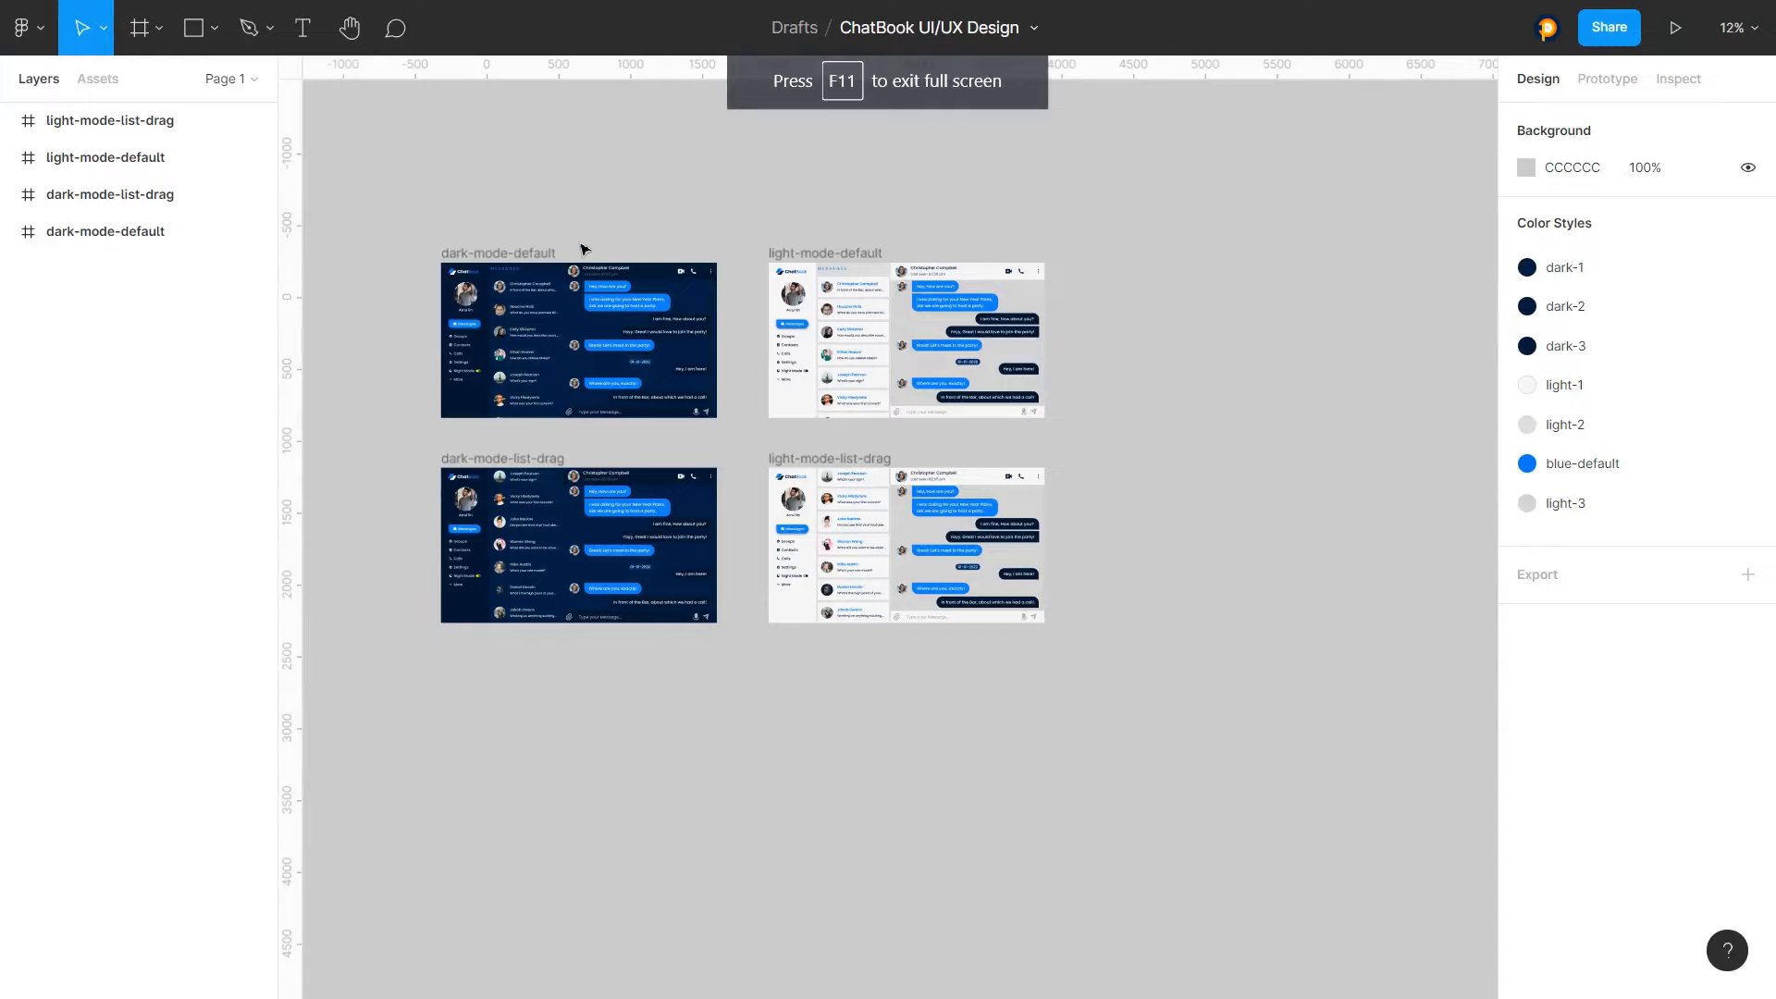
scroll(555, 255, up, 3)
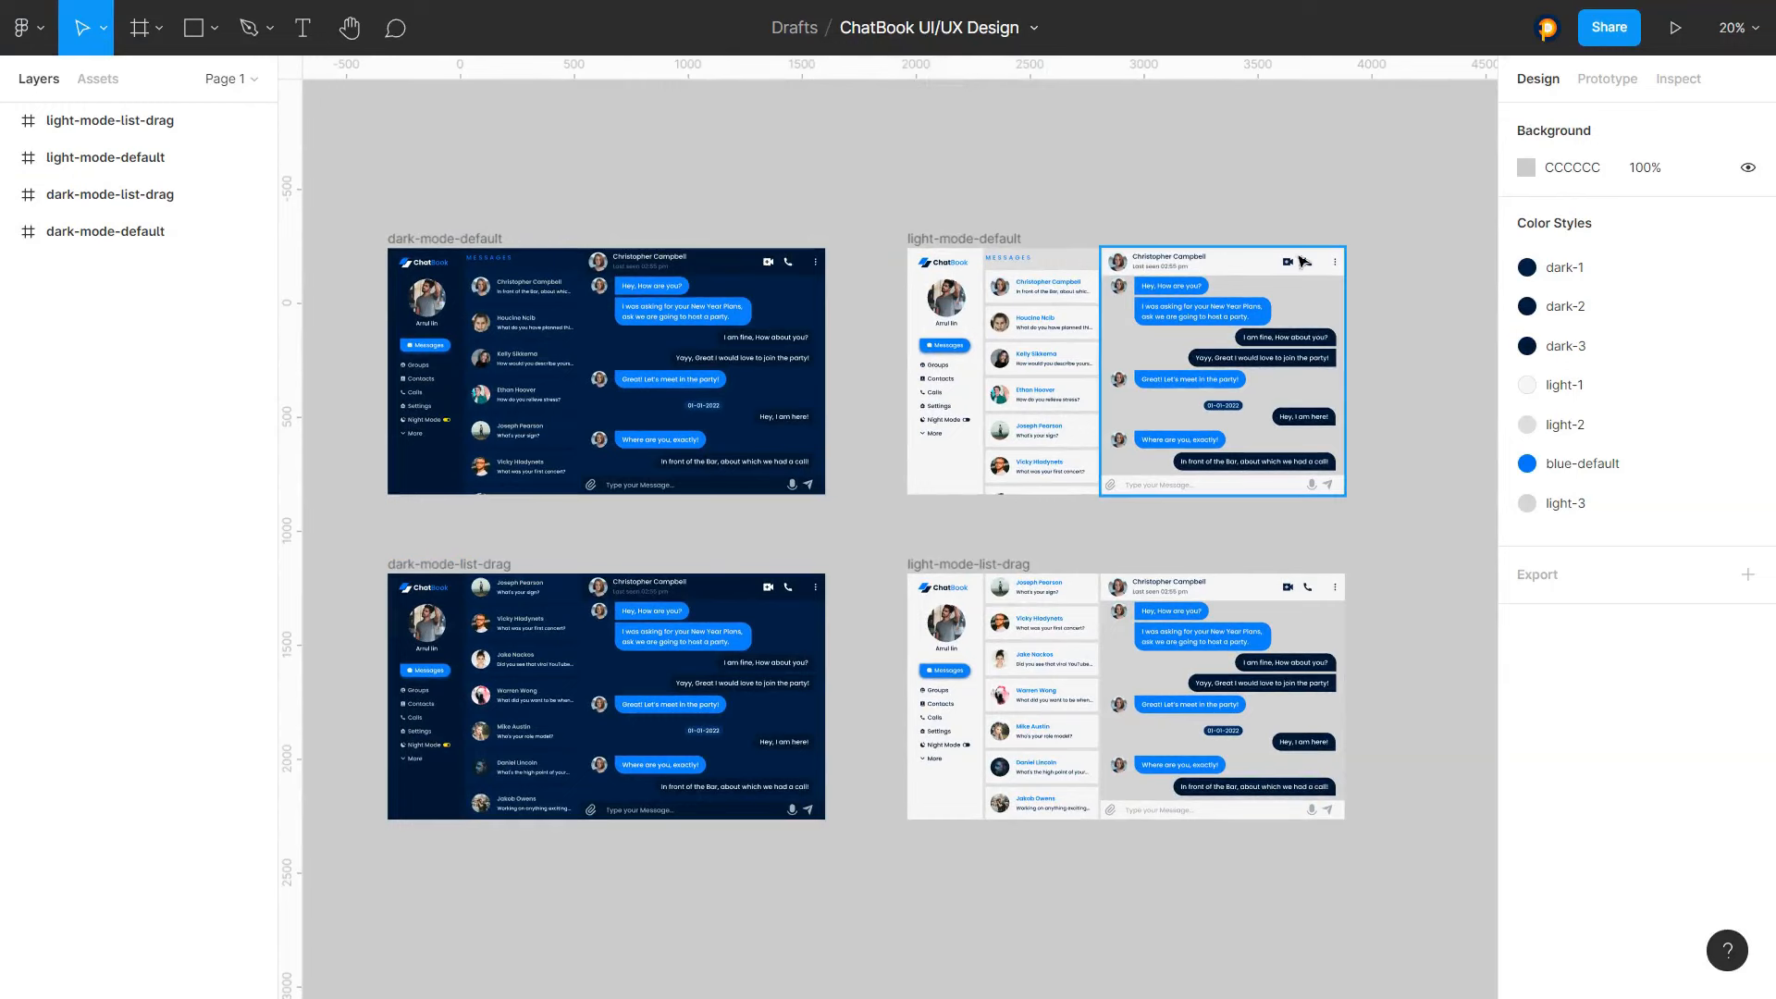
drag(319, 202, 1370, 195)
click(1370, 195)
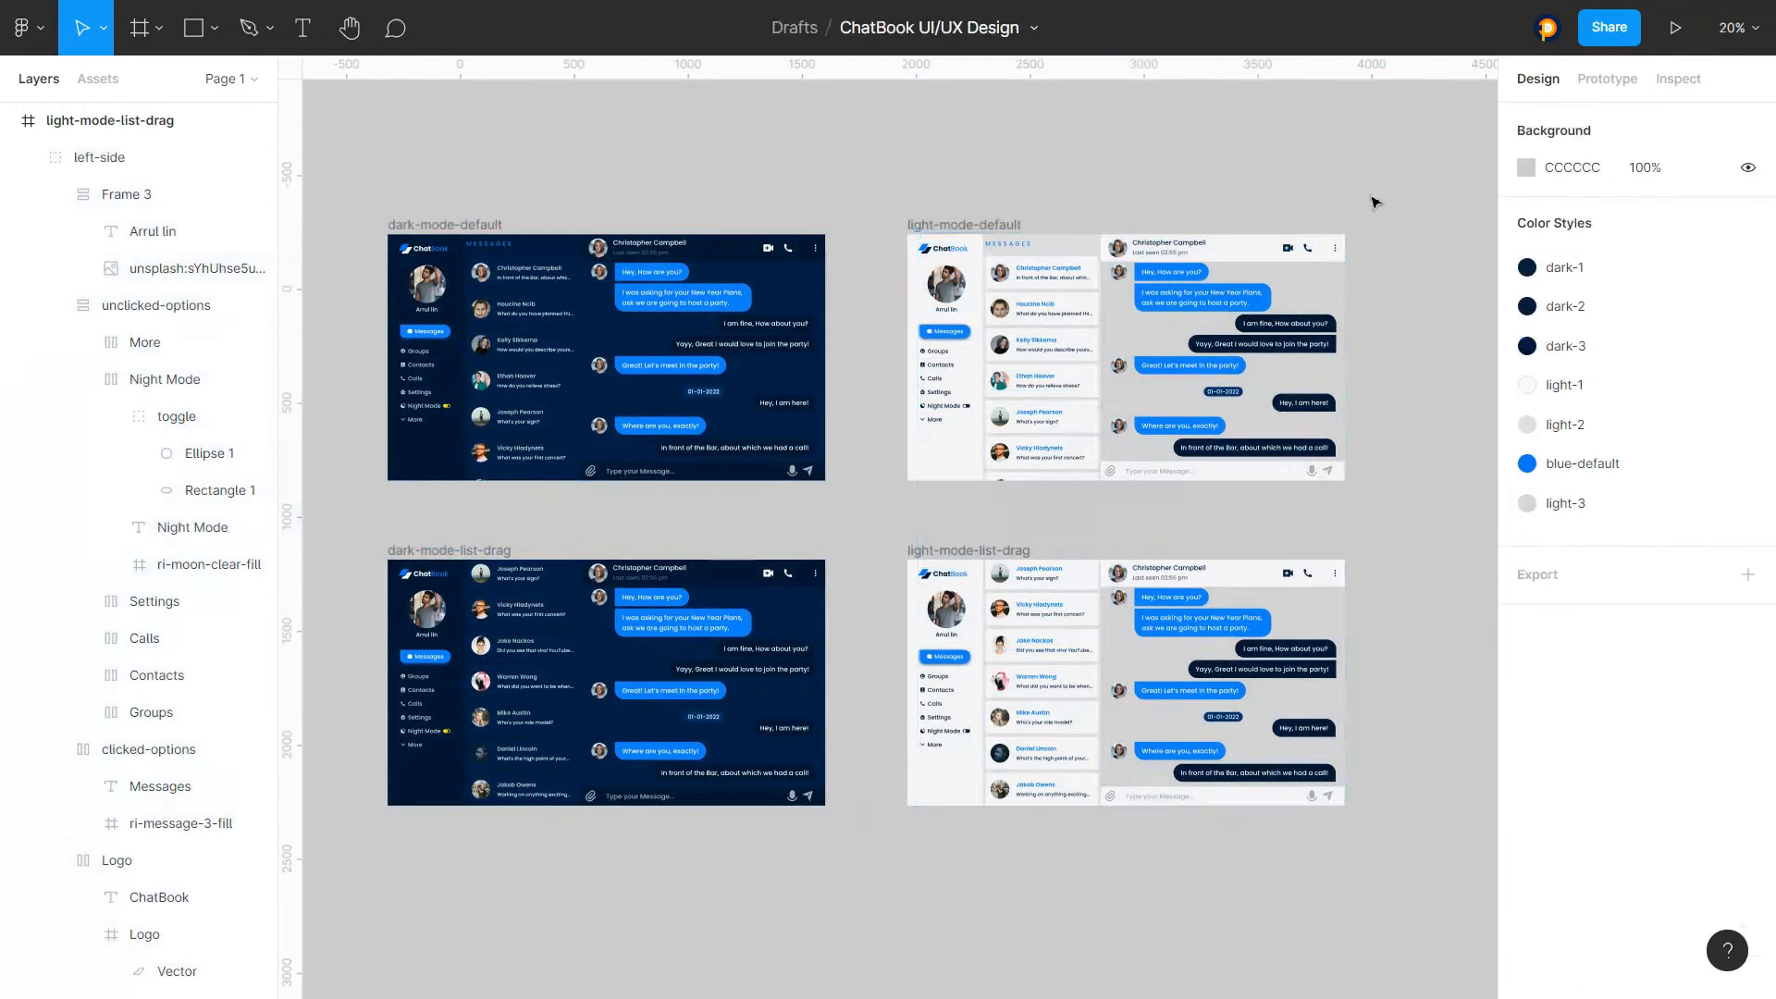
Select the dark-mode-list-drag frame and open prototype mode to inspect the existing connections
drag(864, 552, 1368, 836)
click(1042, 900)
drag(884, 913, 360, 588)
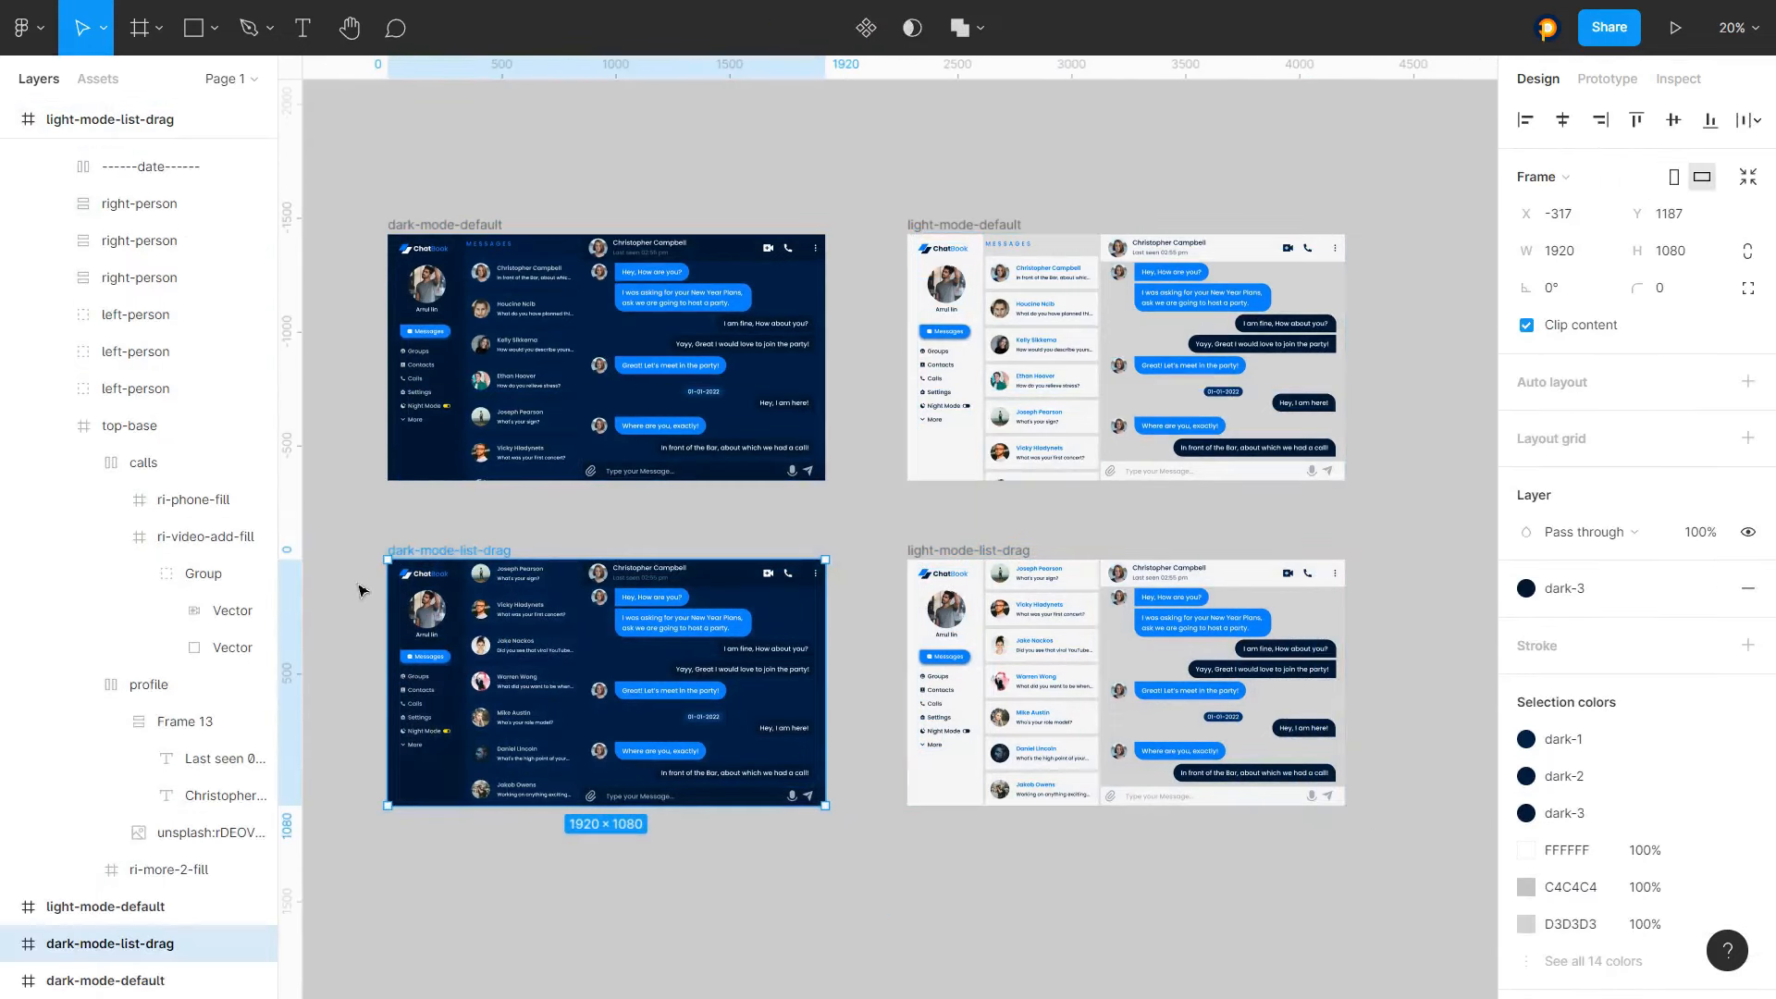
key(shift+e)
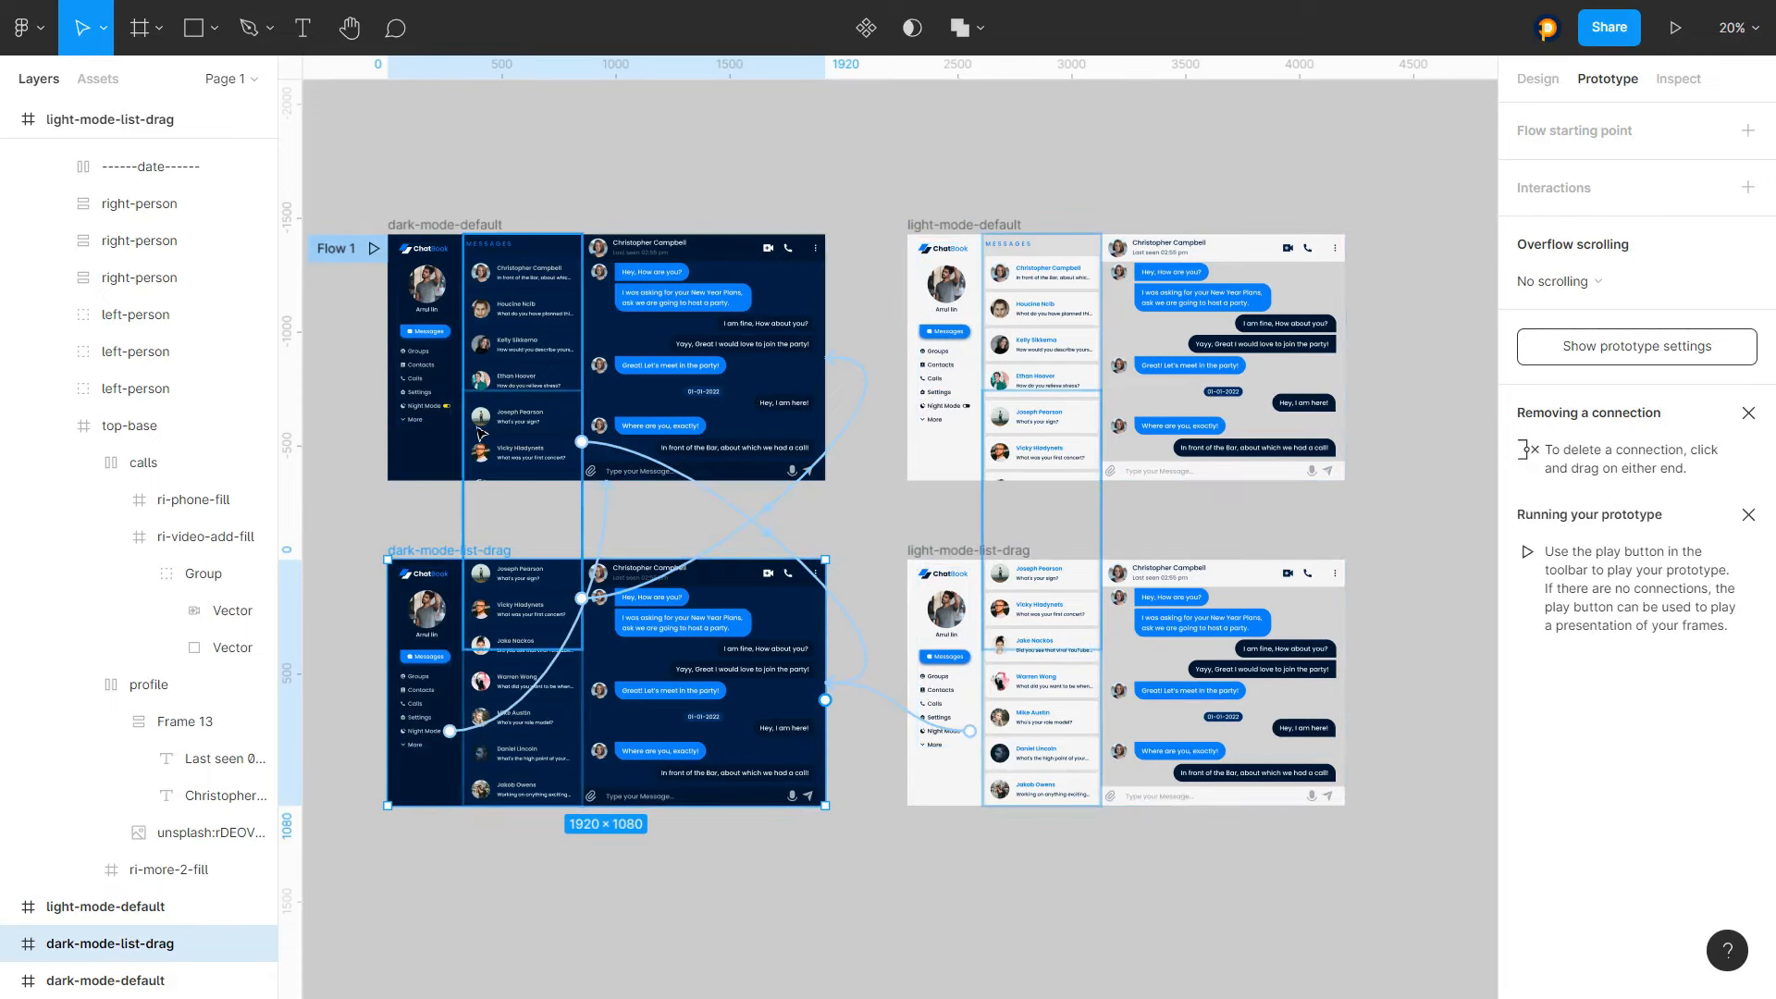
click(1429, 363)
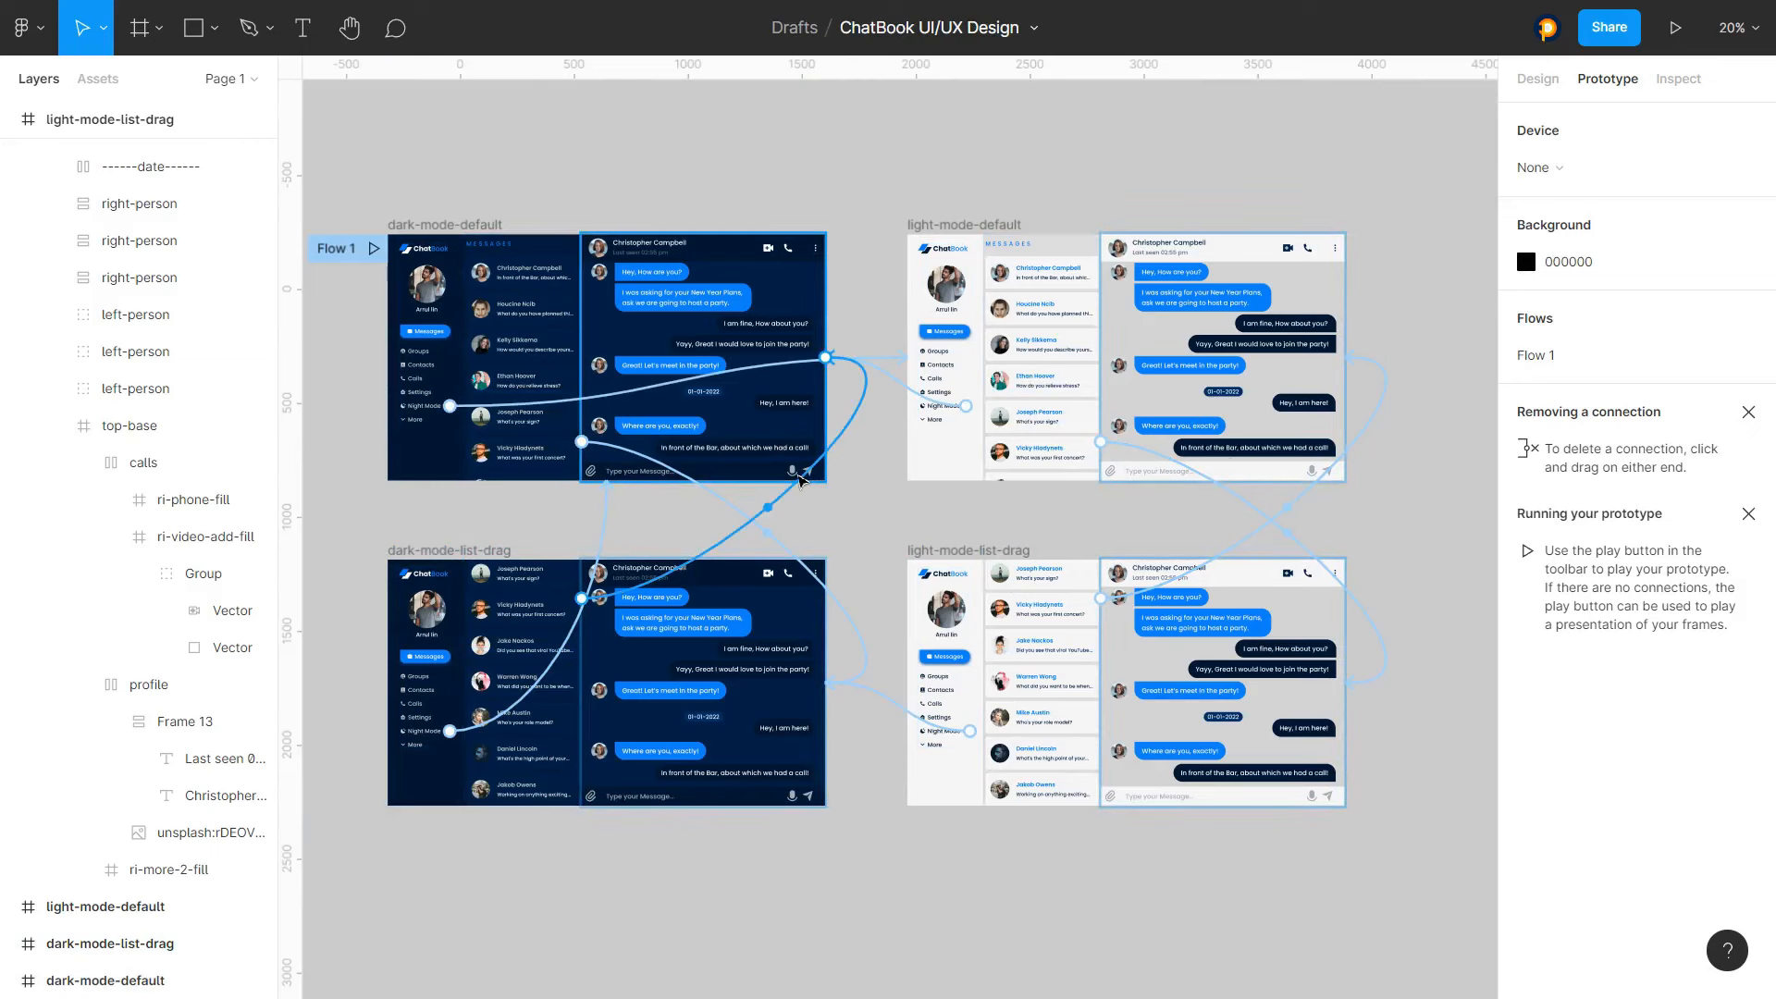
Remove all prototype interactions from the page
right_click(782, 470)
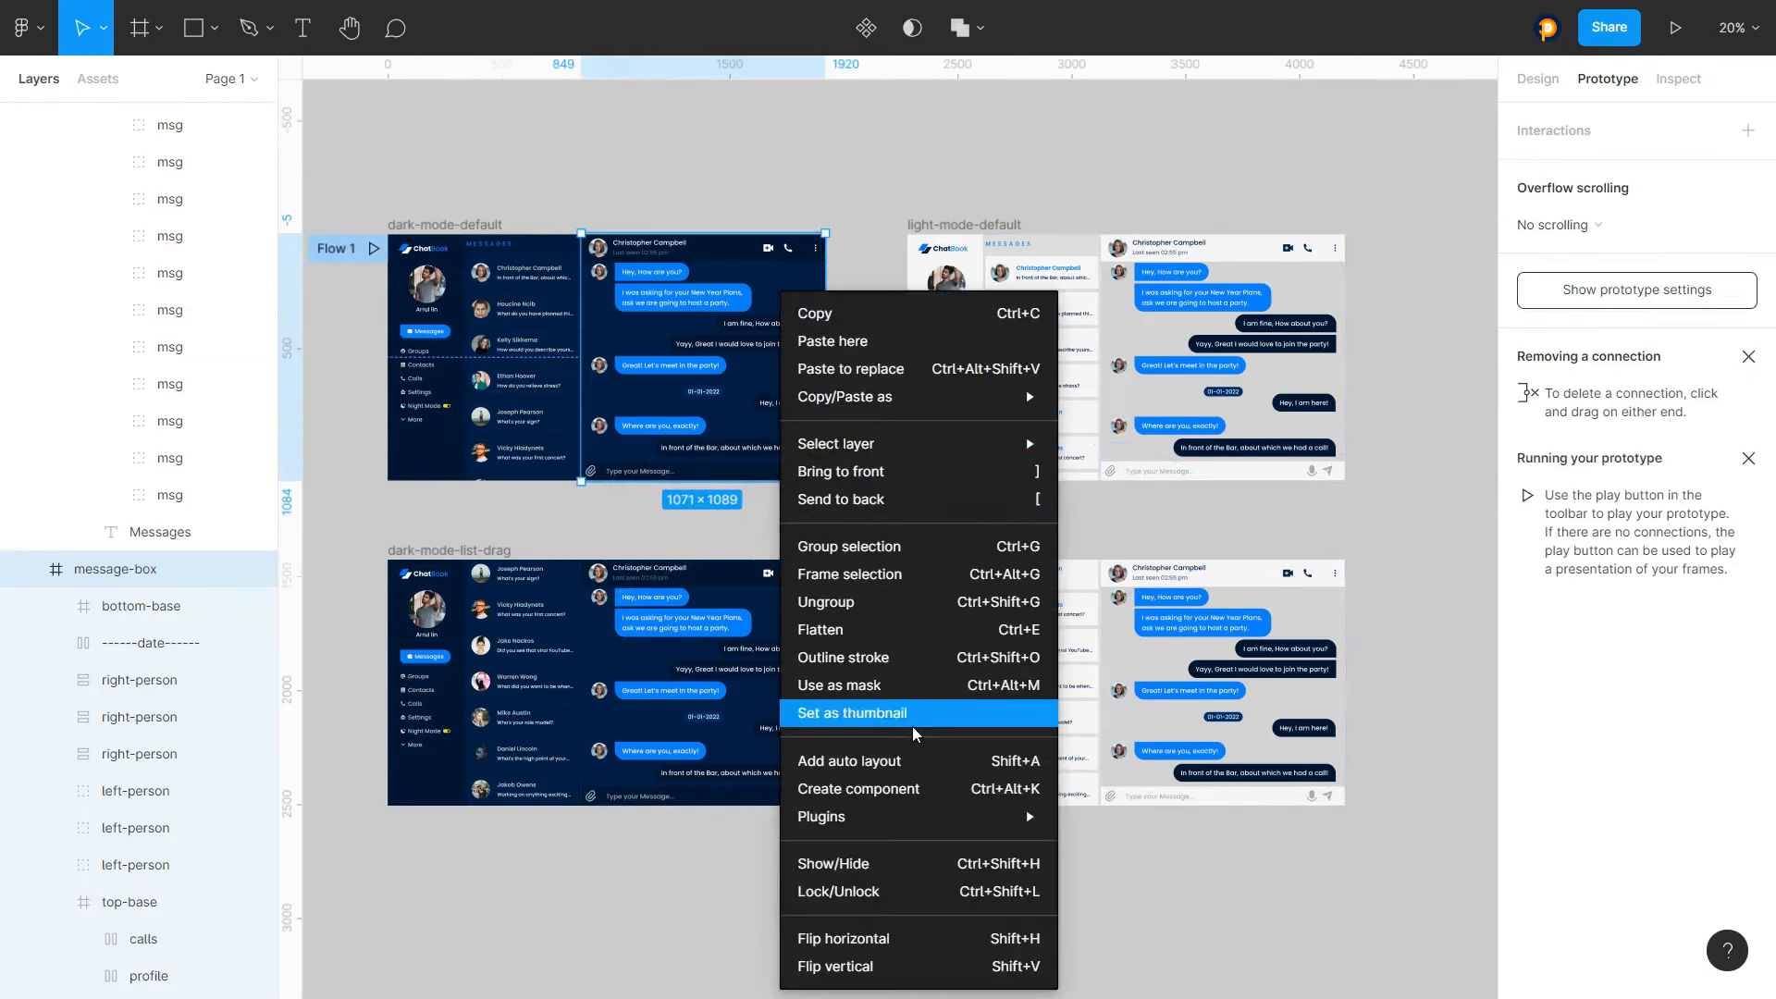
mouse_move(883, 818)
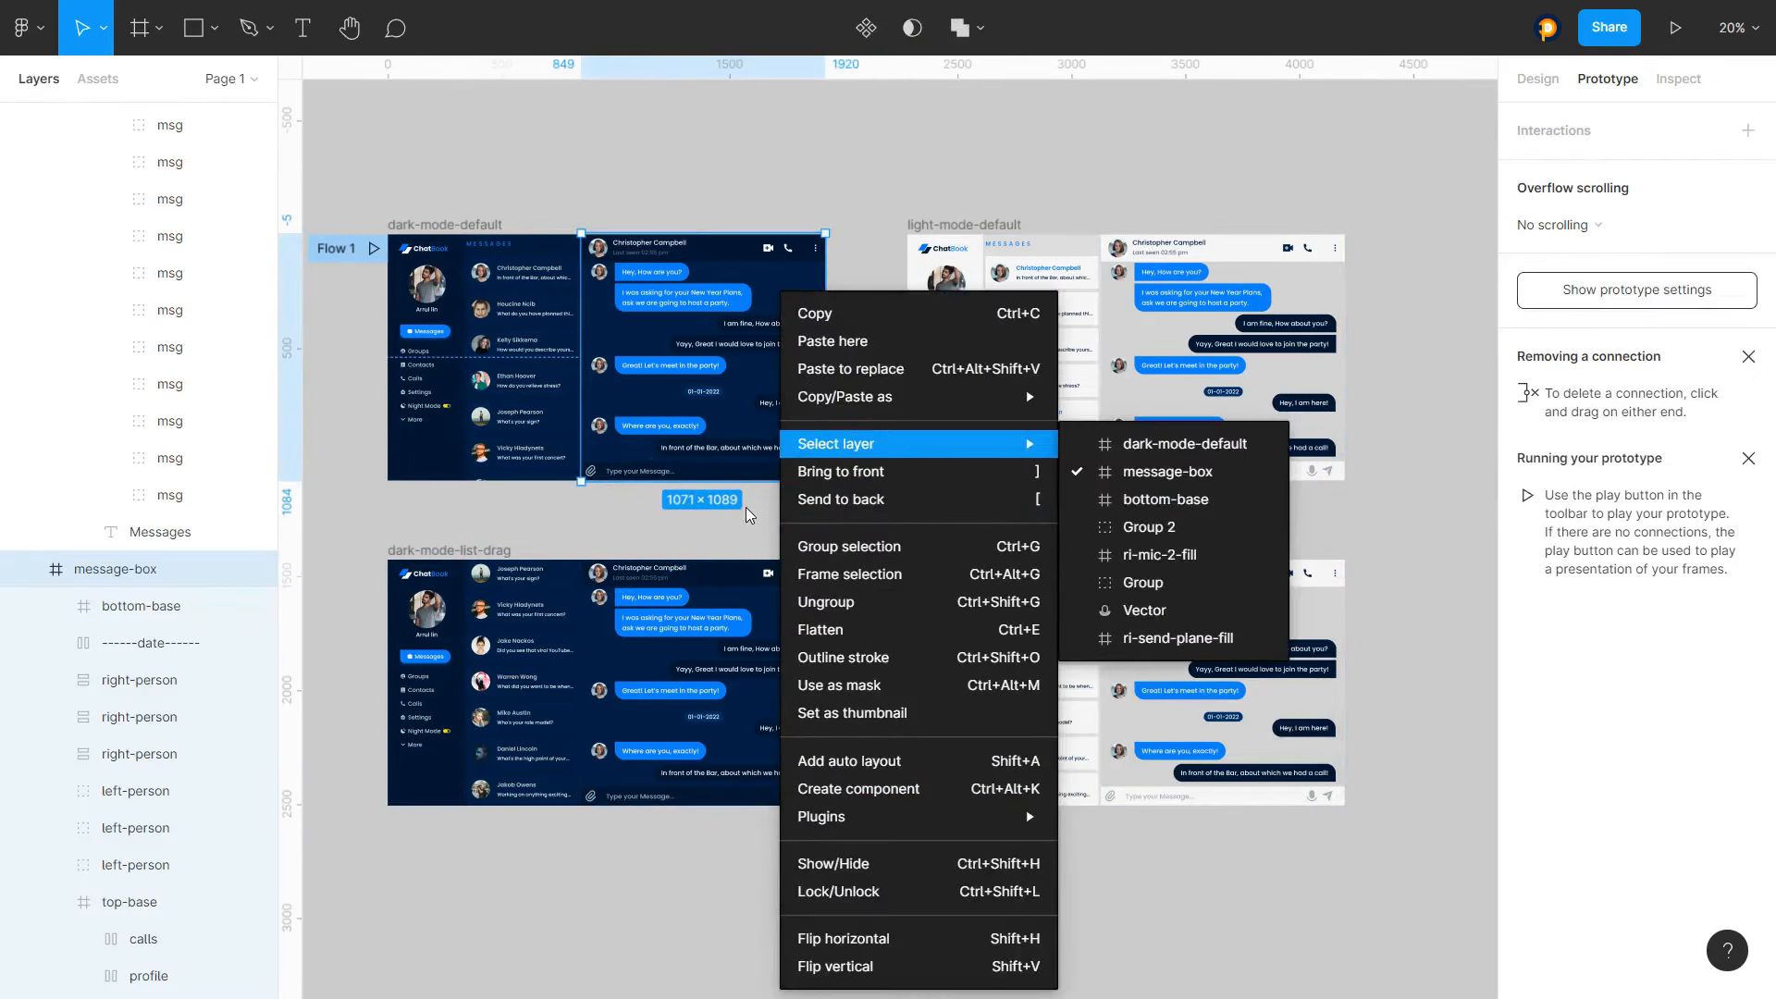
click(869, 175)
click(868, 175)
right_click(859, 461)
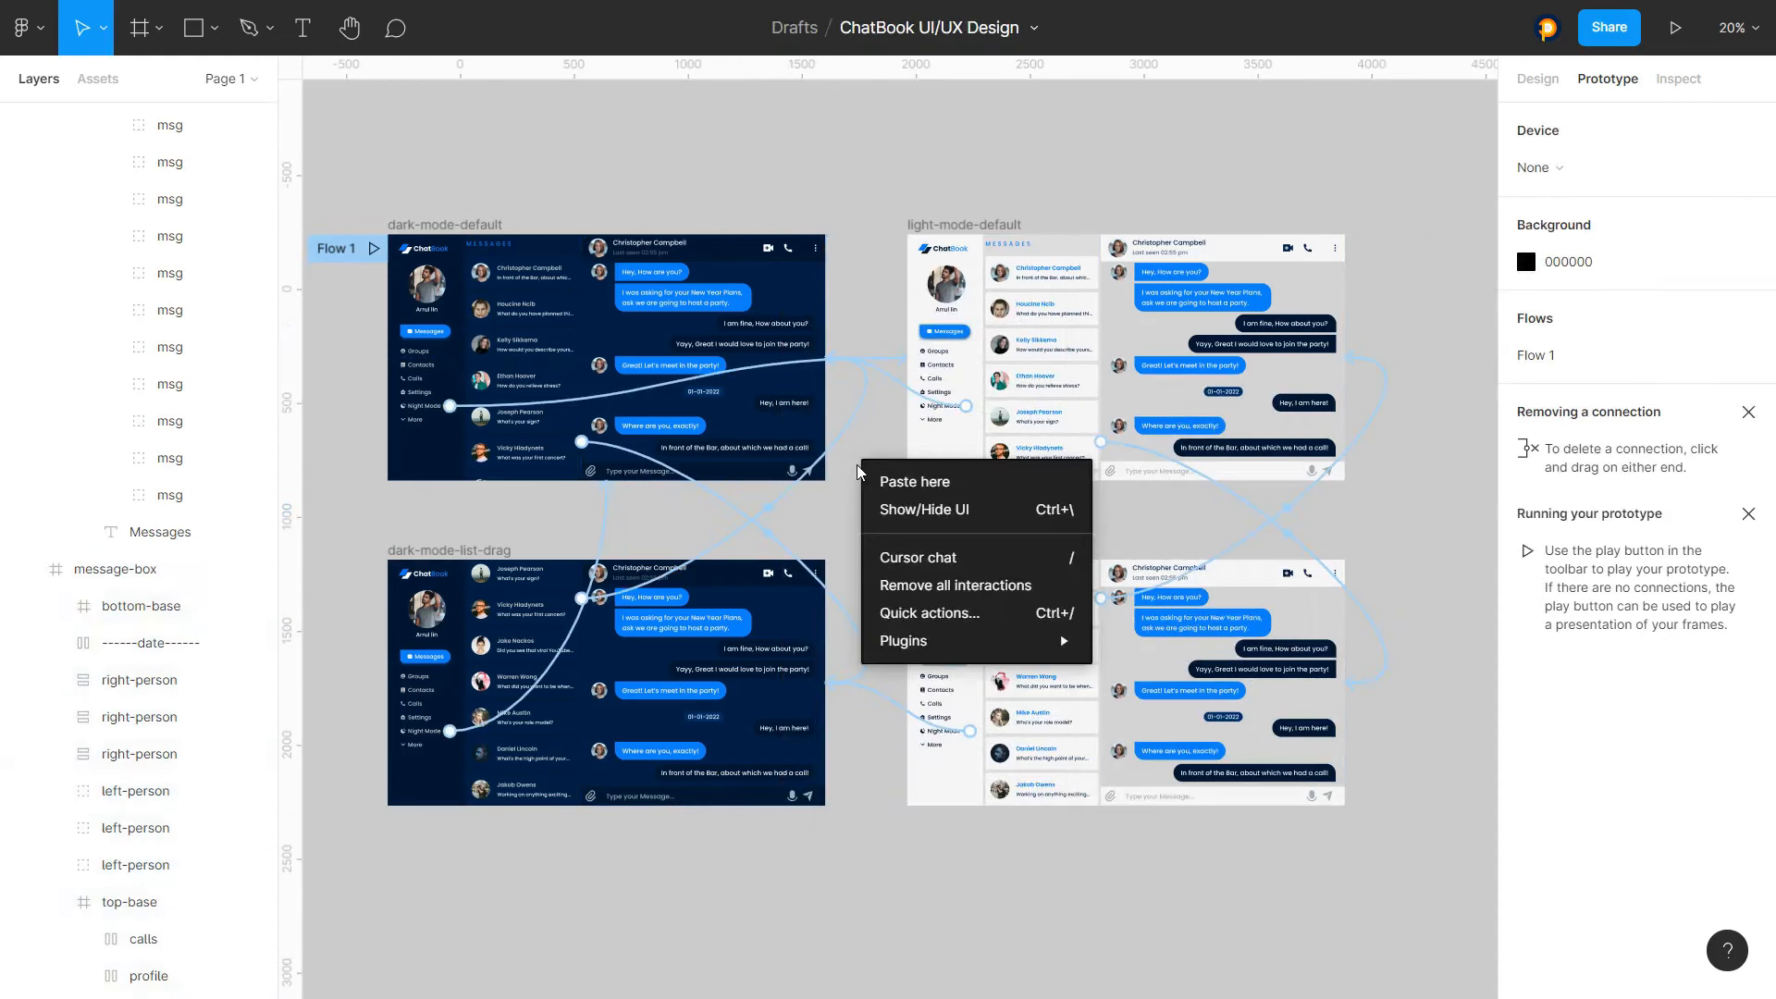
click(914, 589)
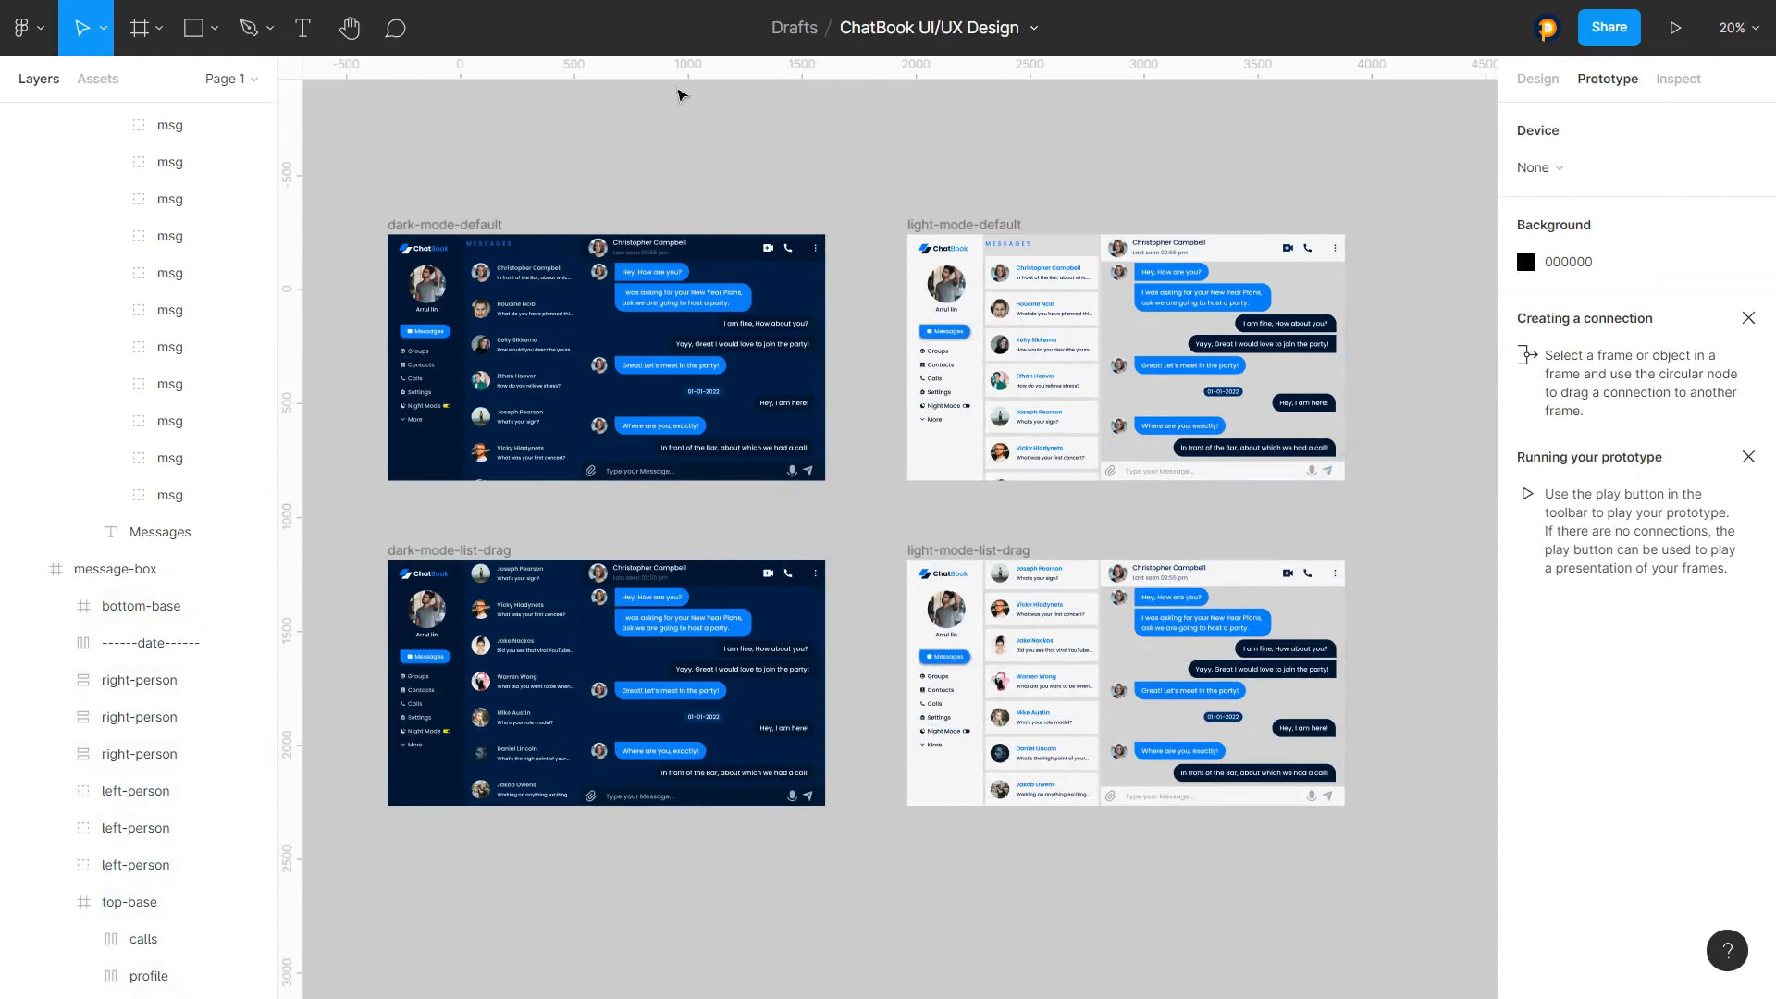
Select the Night Mode toggle's Rectangle 1 layer in dark-mode-list-drag and toggle its visibility off and on
scroll(407, 403, up, 10)
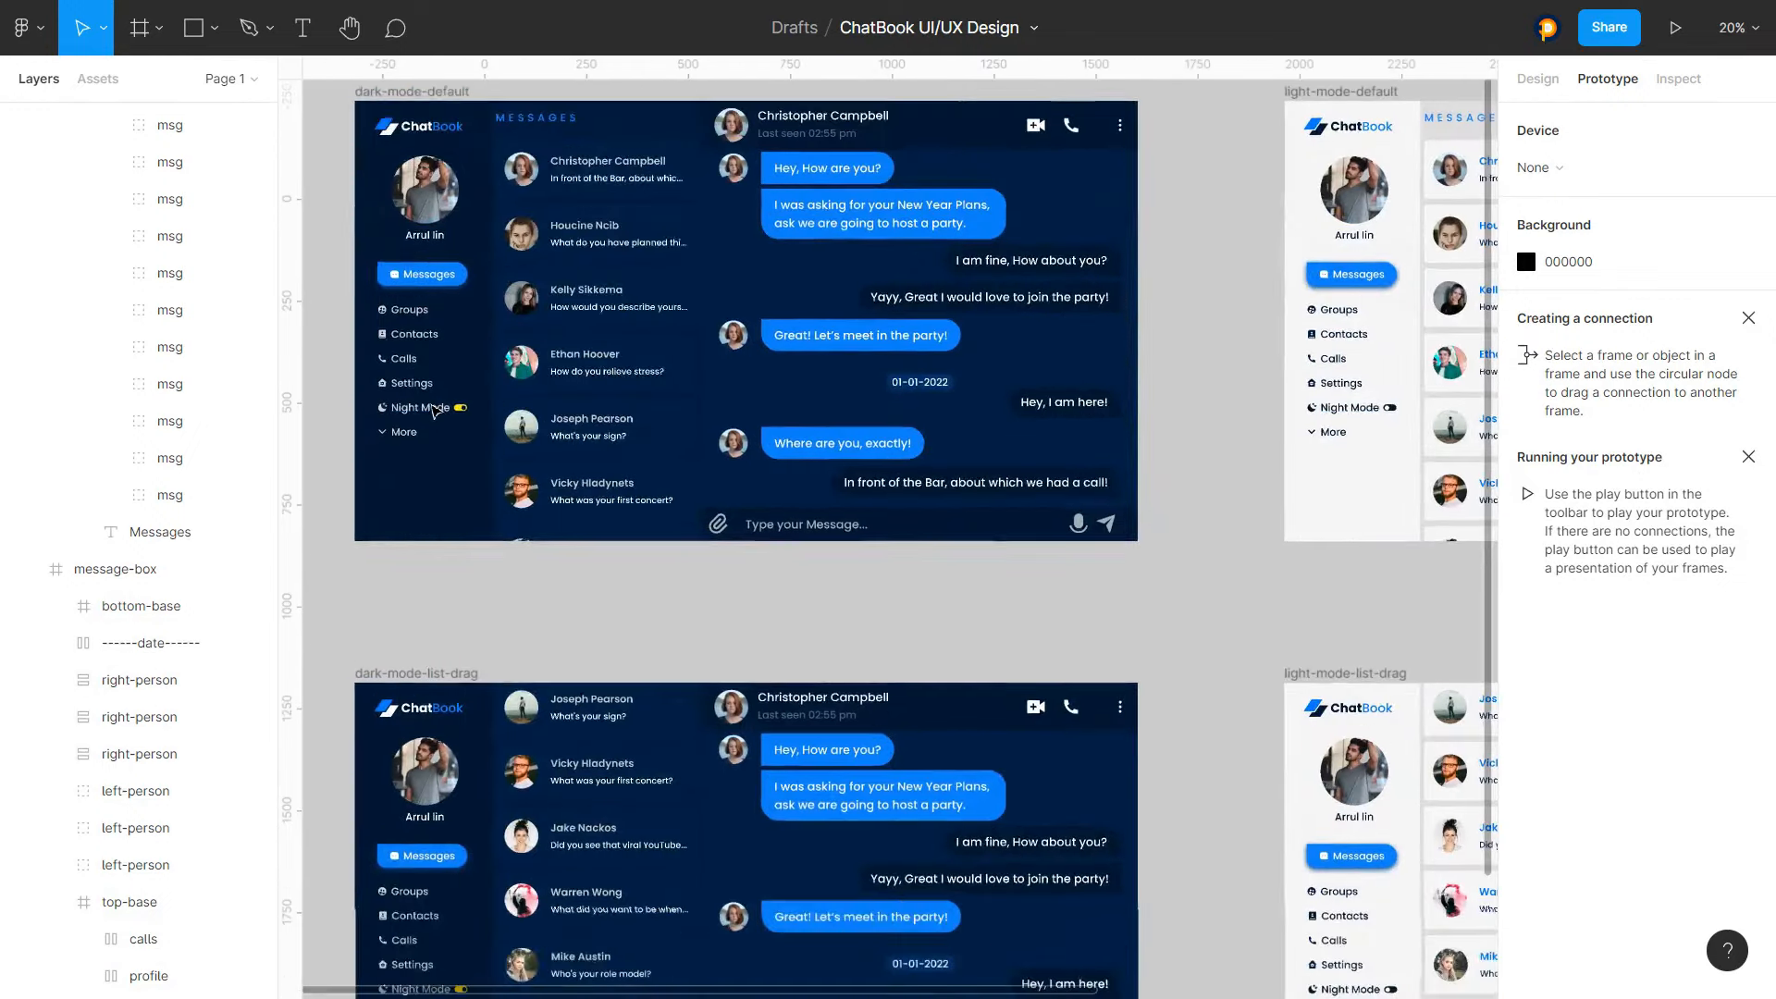
scroll(407, 402, down, 5)
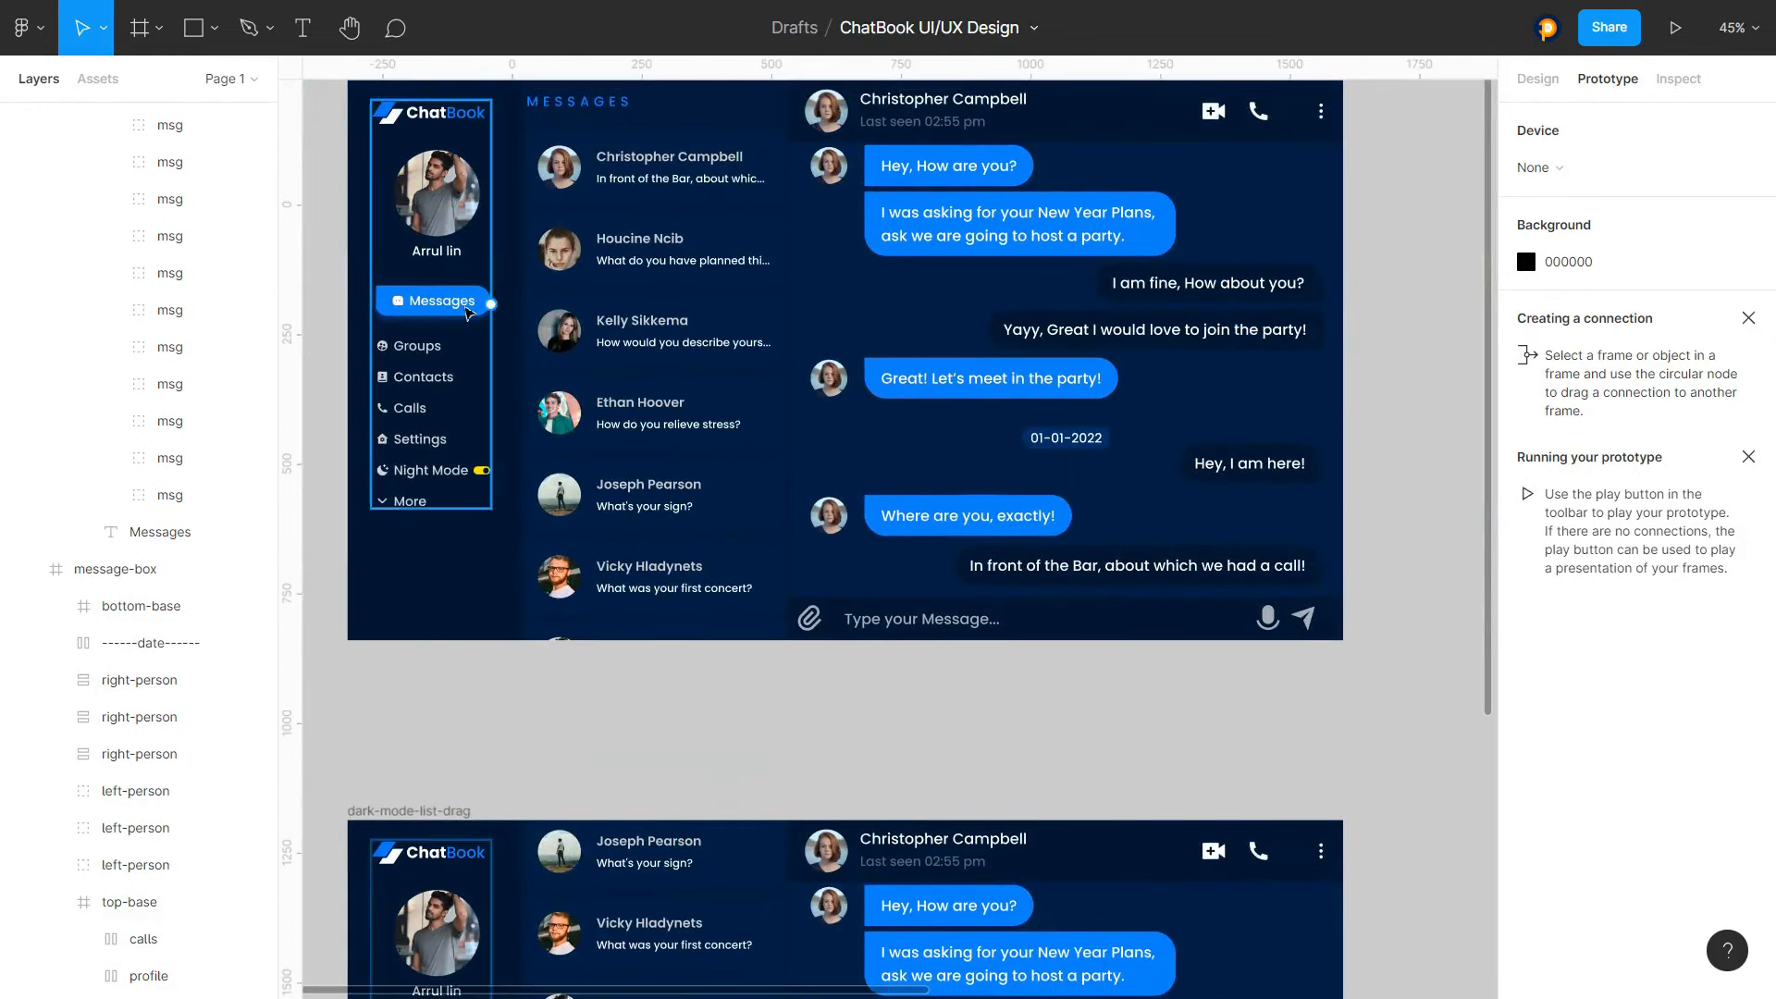
scroll(481, 476, up, 1)
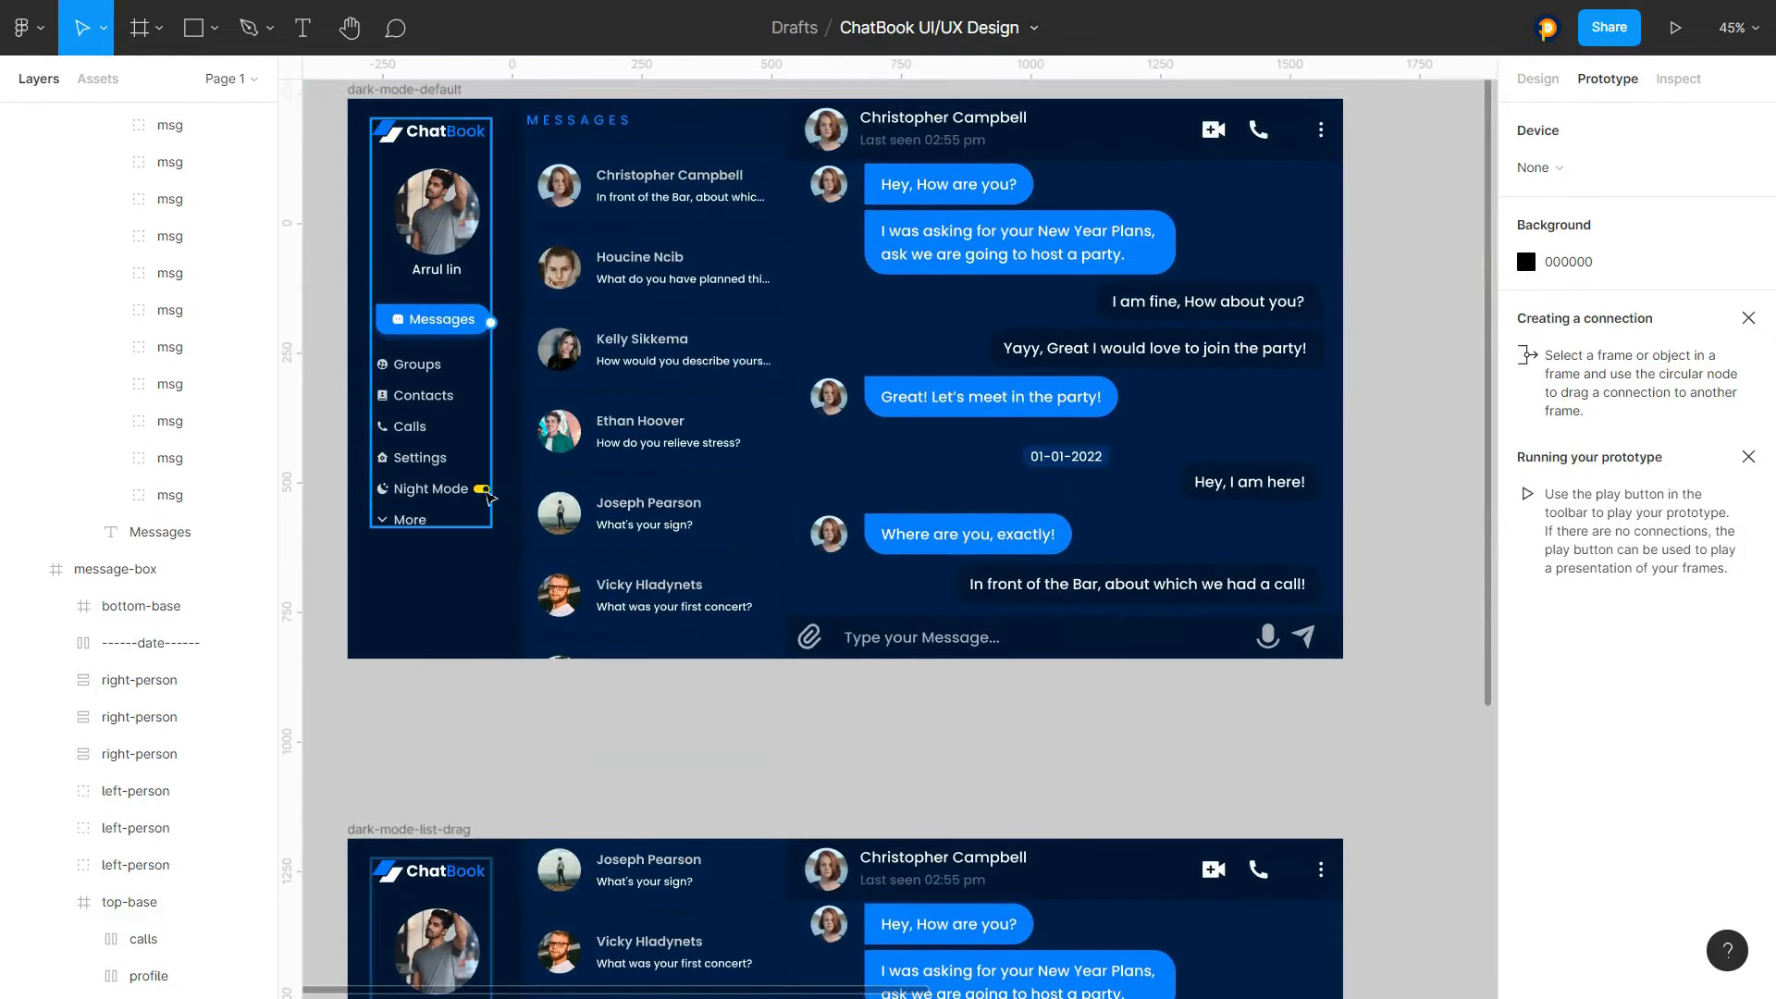
scroll(470, 493, down, 10)
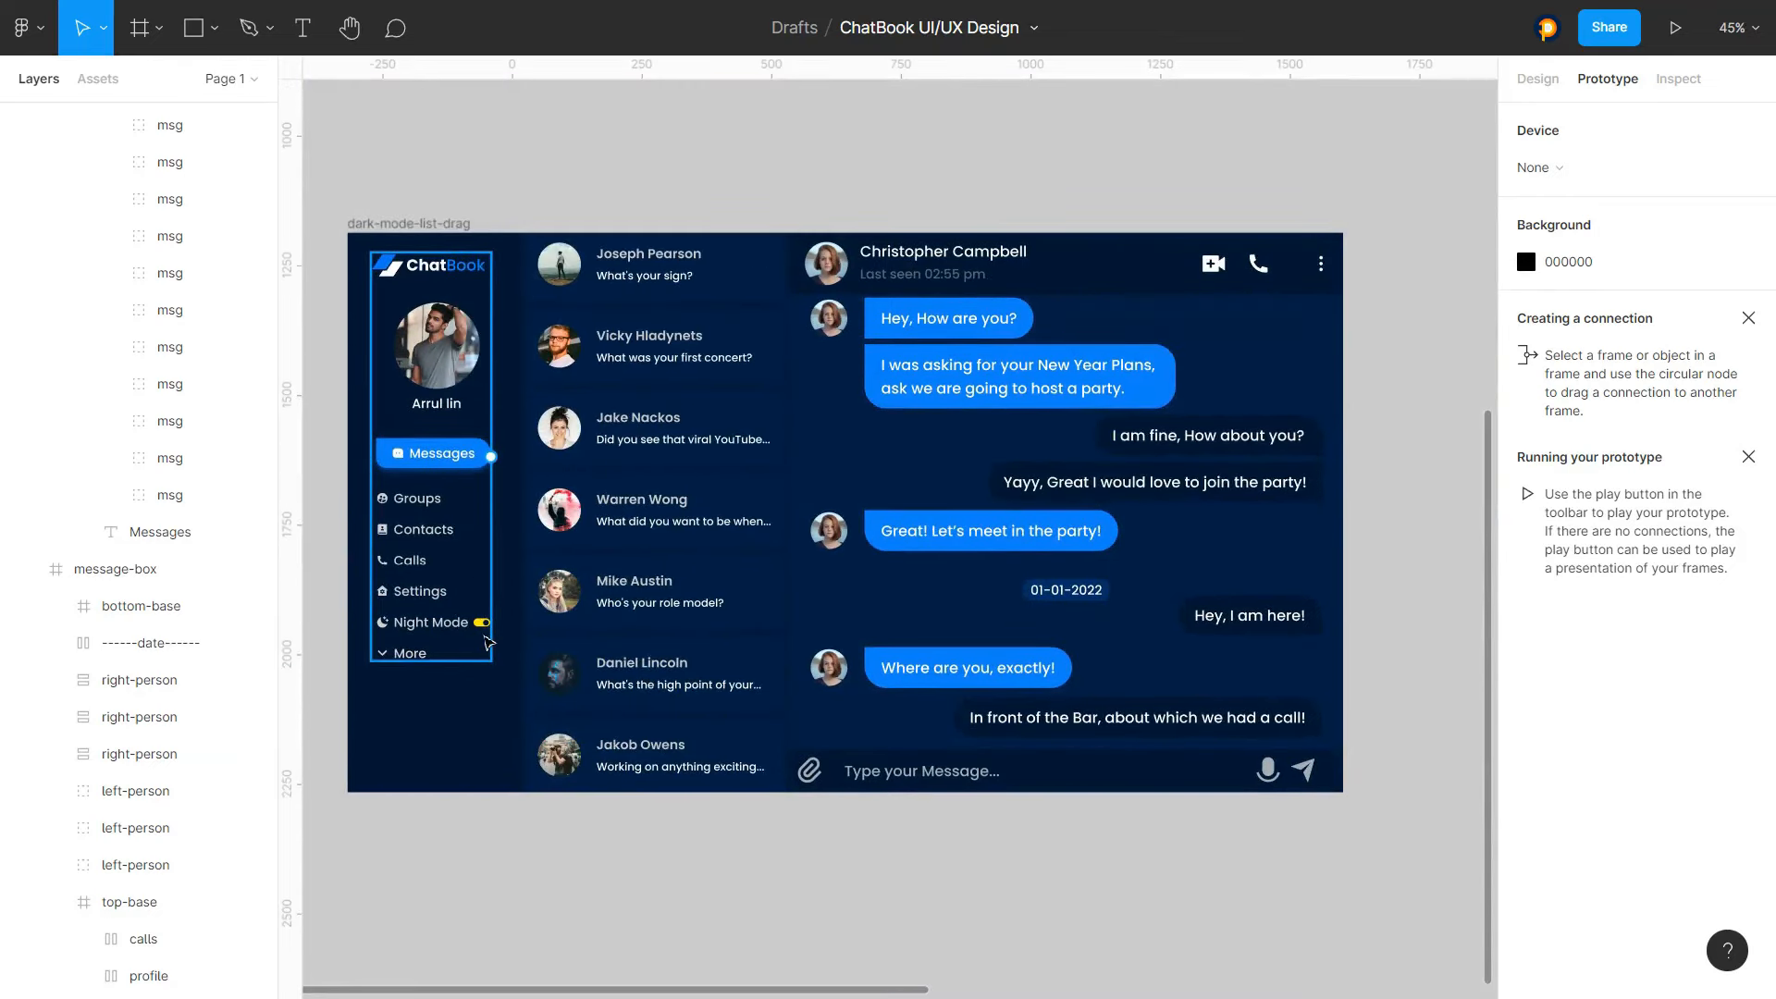
scroll(487, 641, up, 5)
click(533, 629)
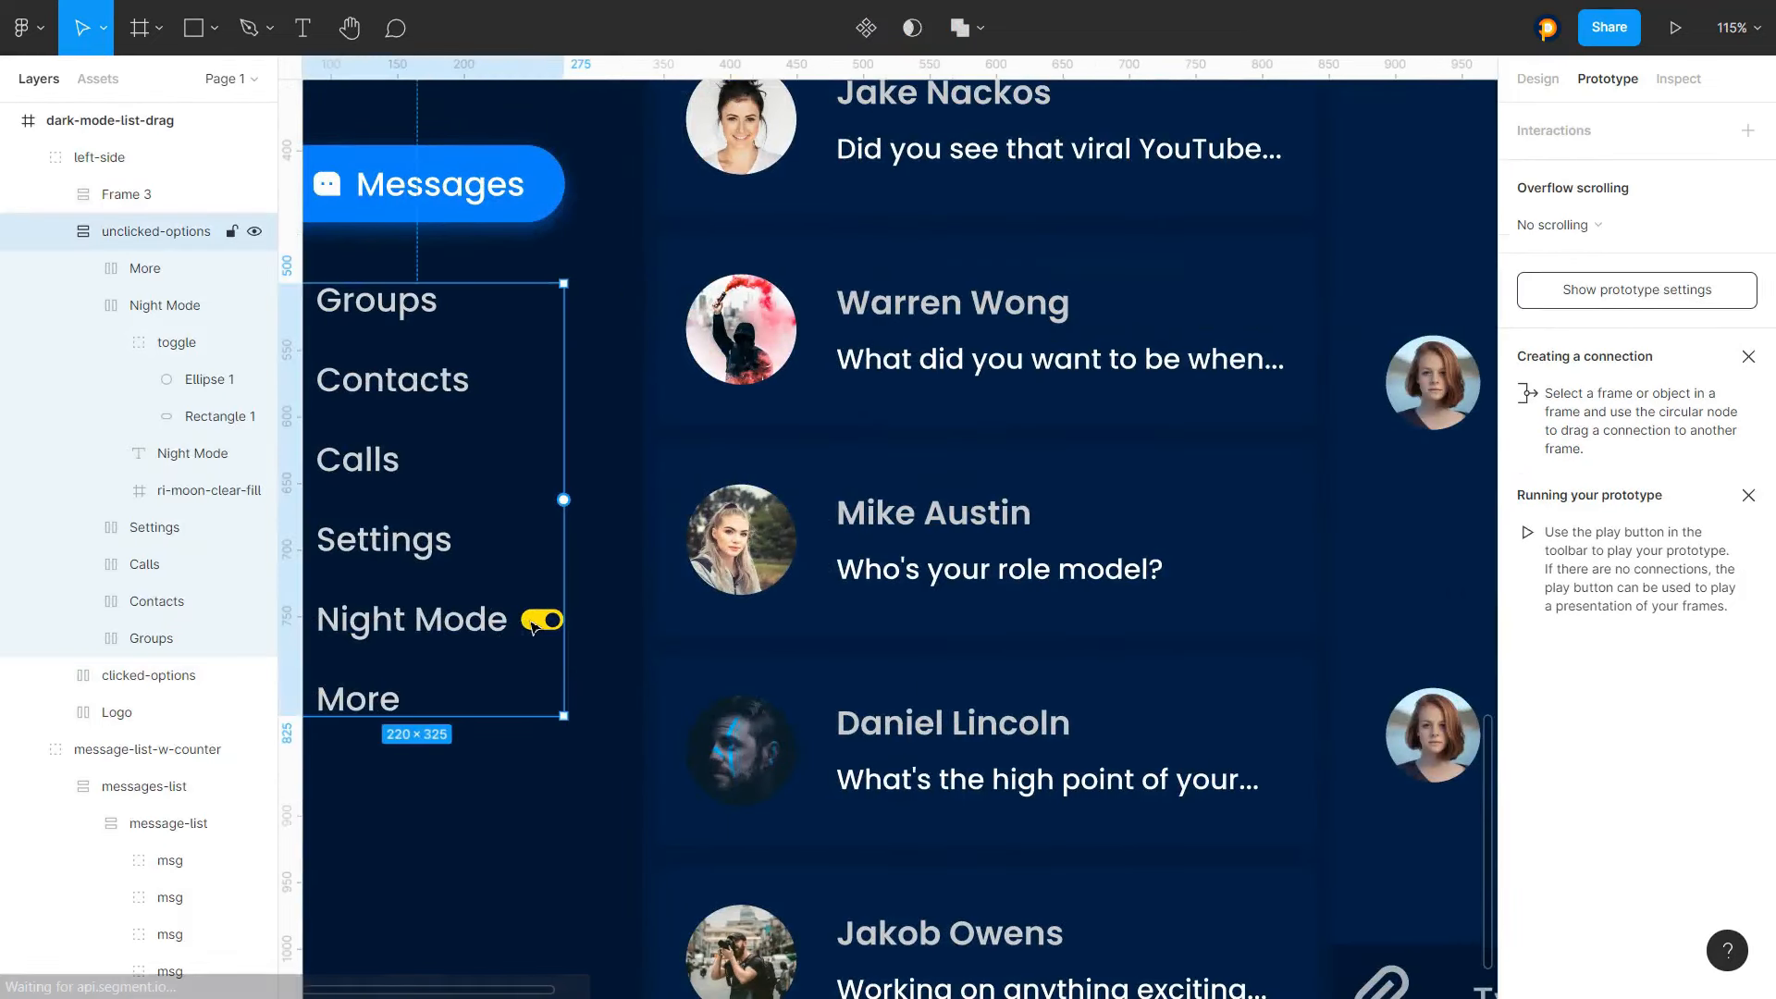
double_click(533, 629)
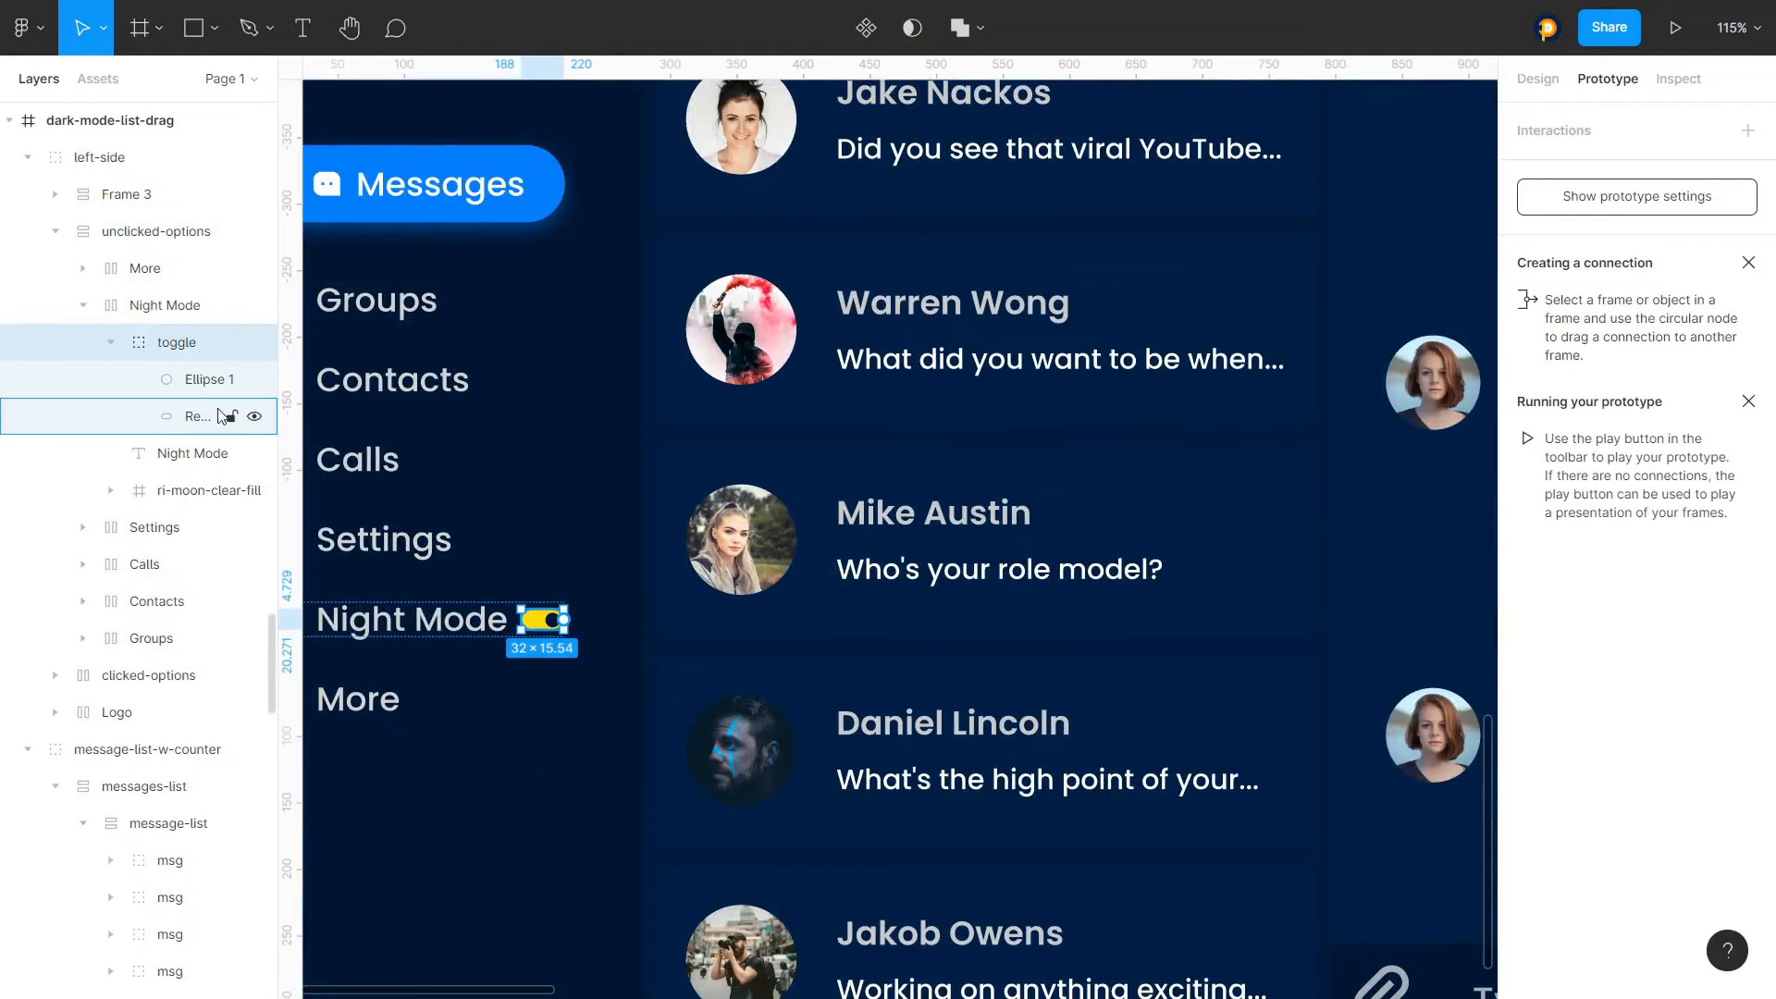
scroll(154, 542, down, 10)
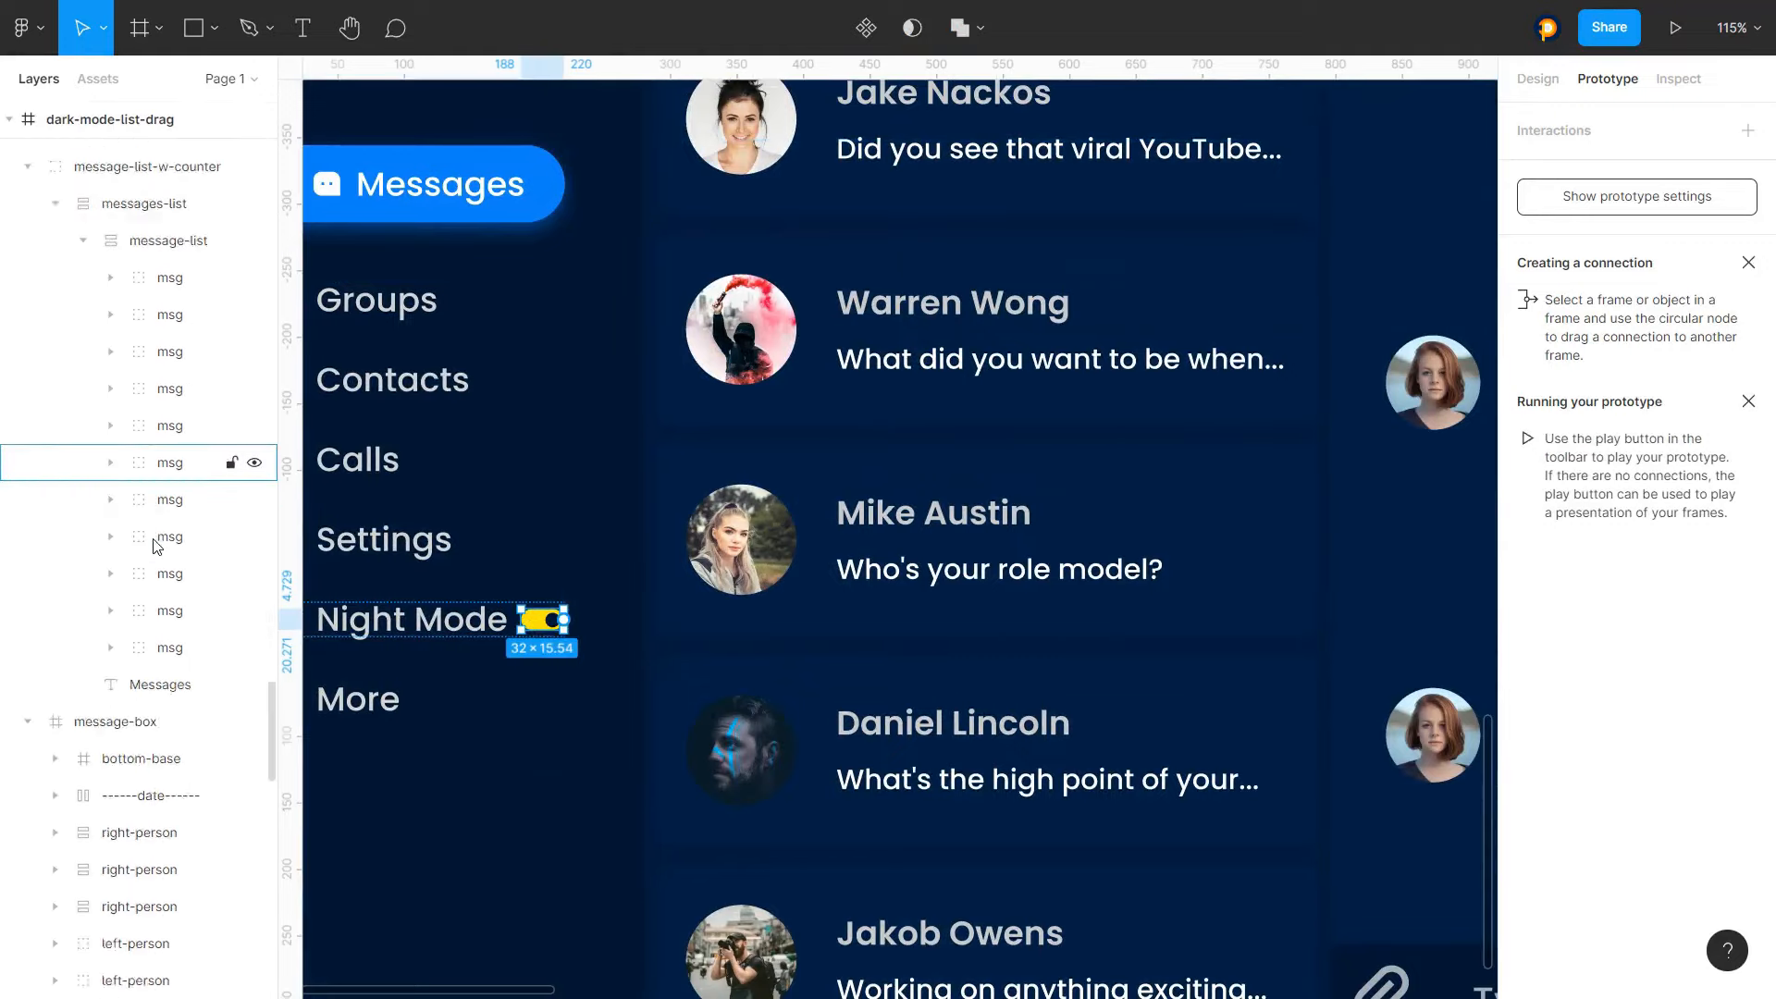
scroll(139, 610, down, 6)
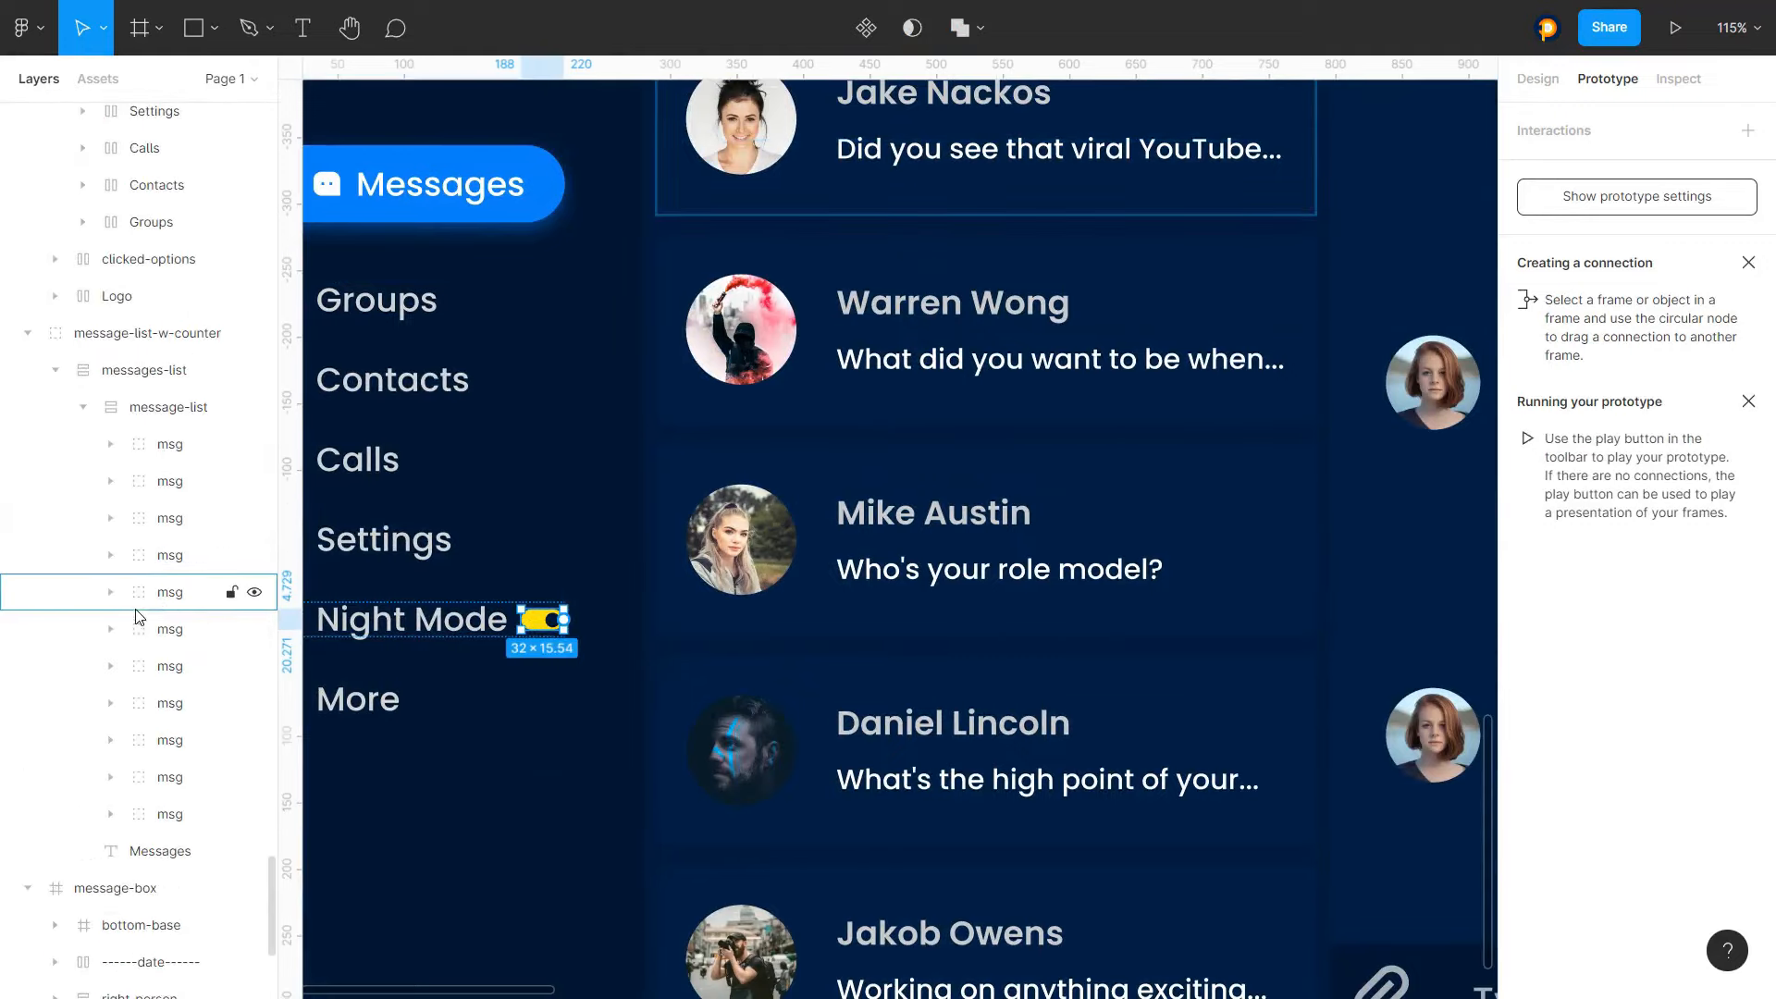
double_click(543, 627)
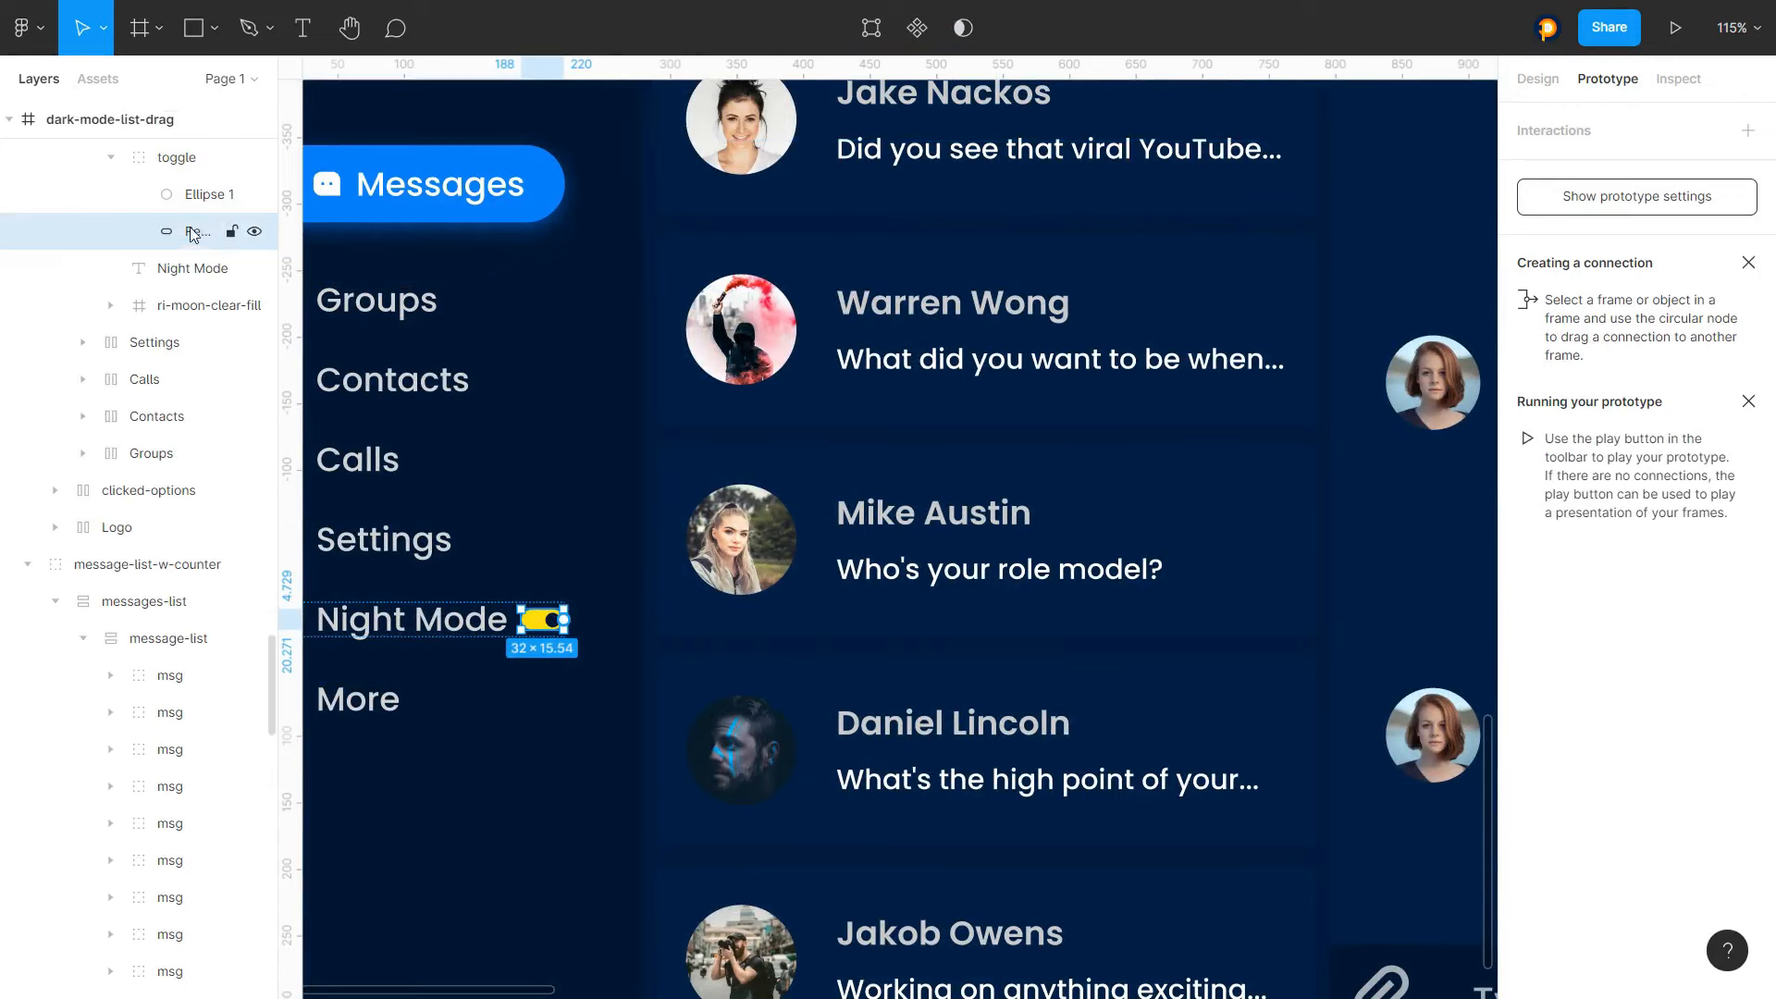
click(255, 231)
click(255, 232)
click(254, 232)
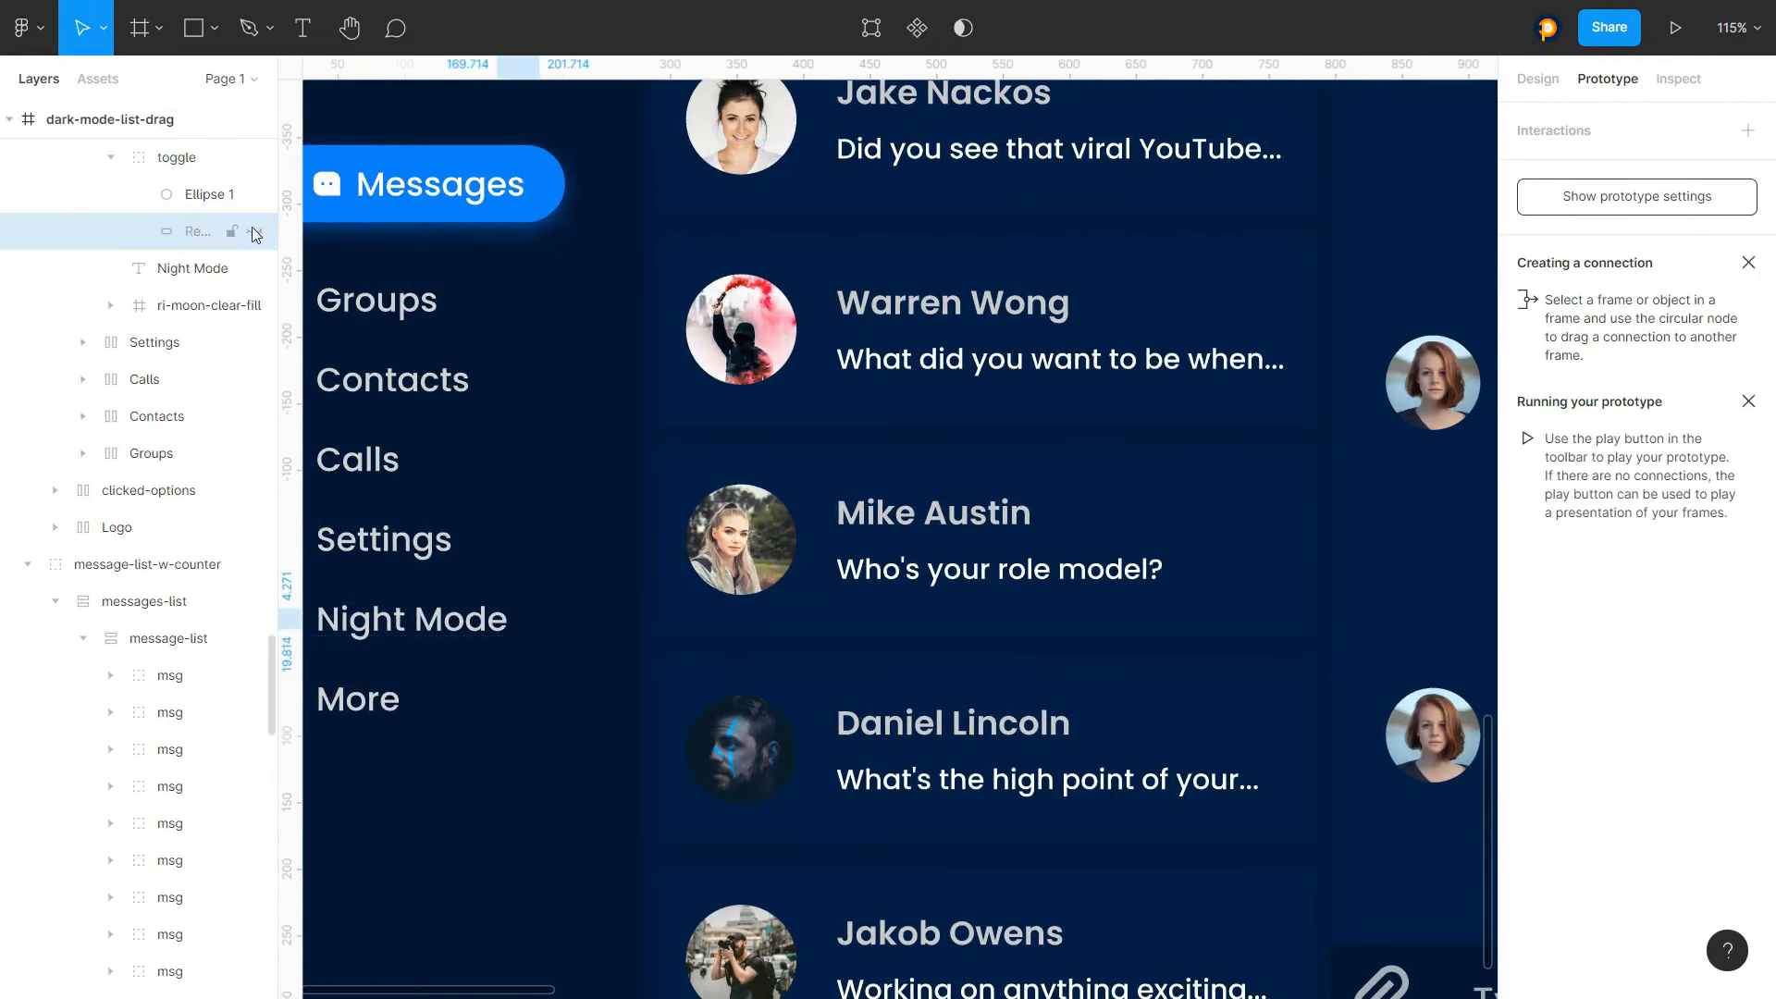
click(254, 231)
Toggle the visibility of the toggle's Ellipse 1 layer off and on
click(254, 195)
click(254, 194)
click(254, 194)
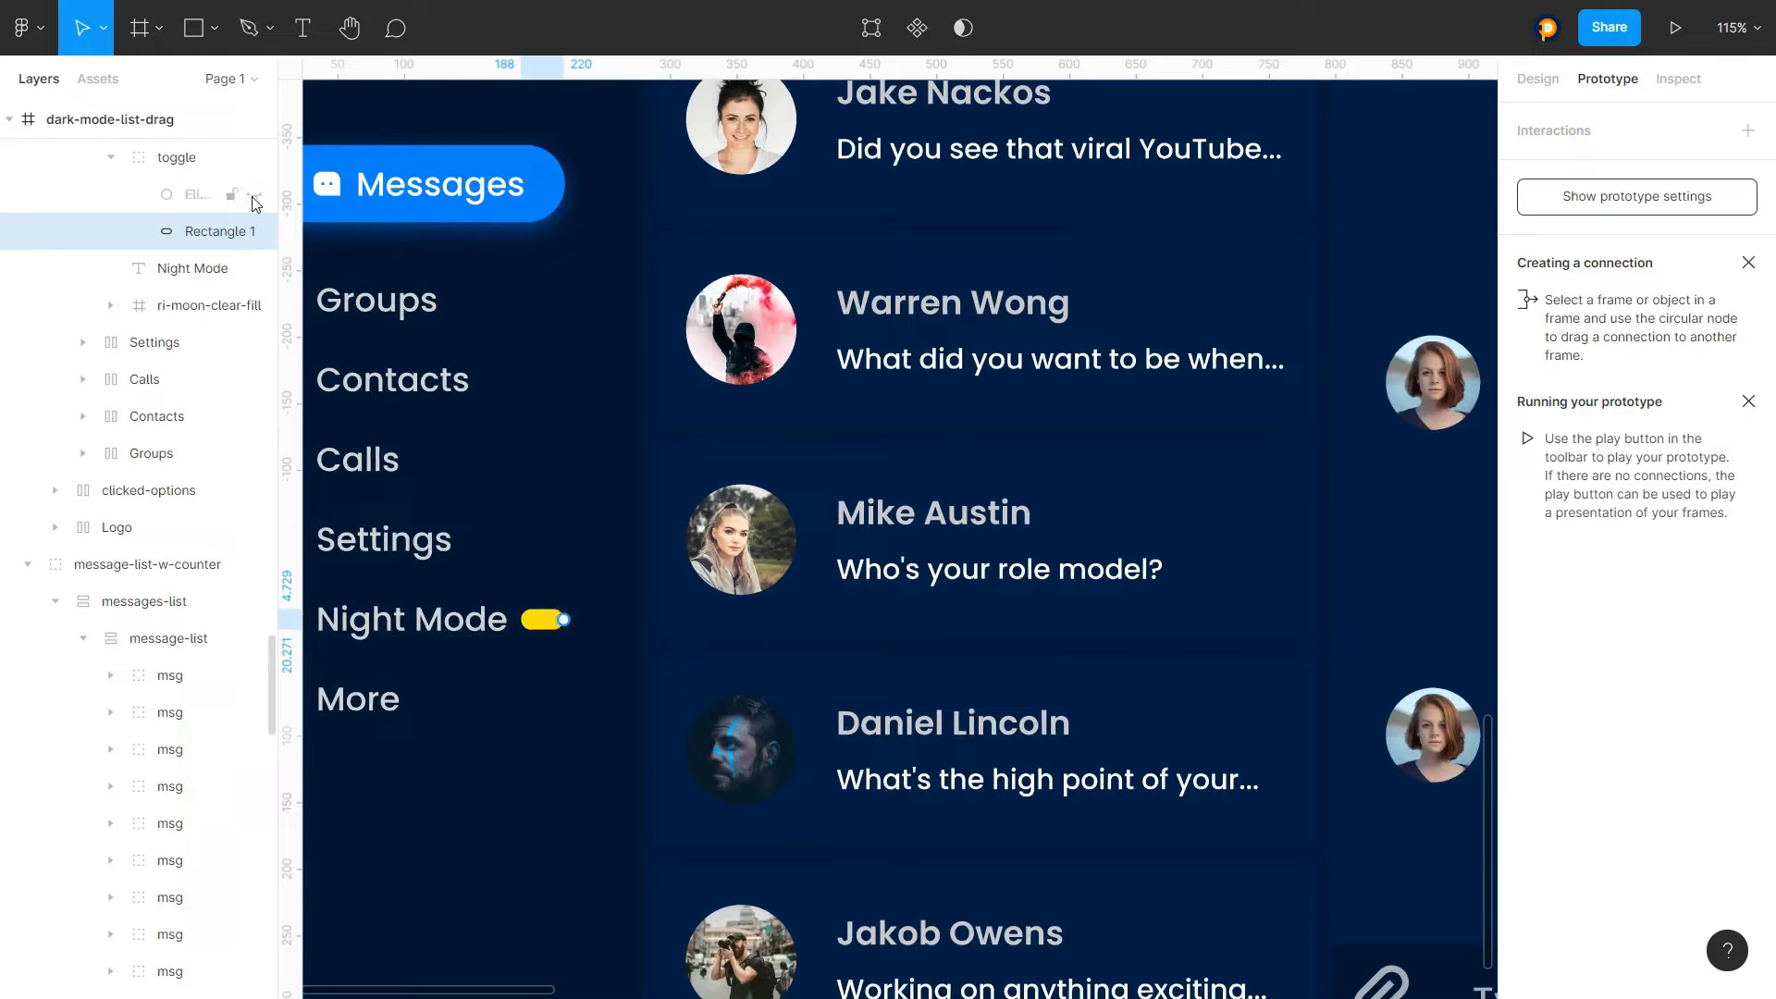
click(254, 195)
click(254, 195)
click(254, 194)
click(254, 194)
click(255, 194)
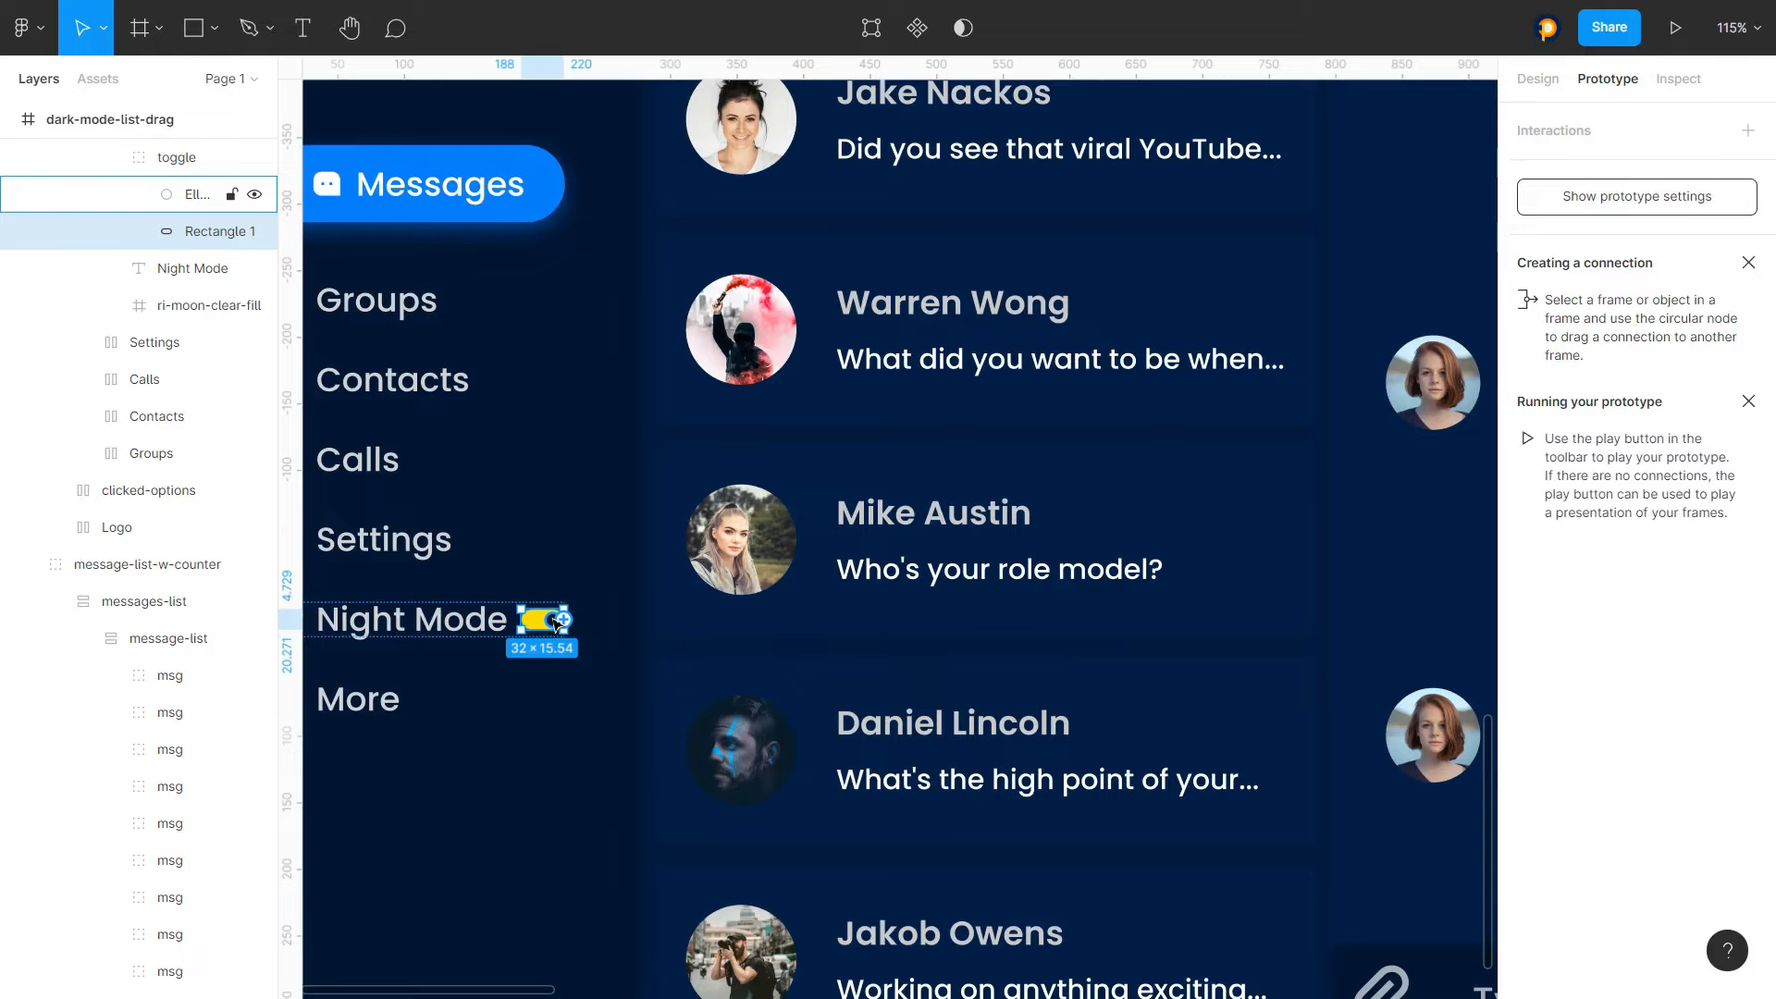
Examine the Night Mode toggle closely and then the four ChatBook frames on the canvas
scroll(556, 626, down, 3)
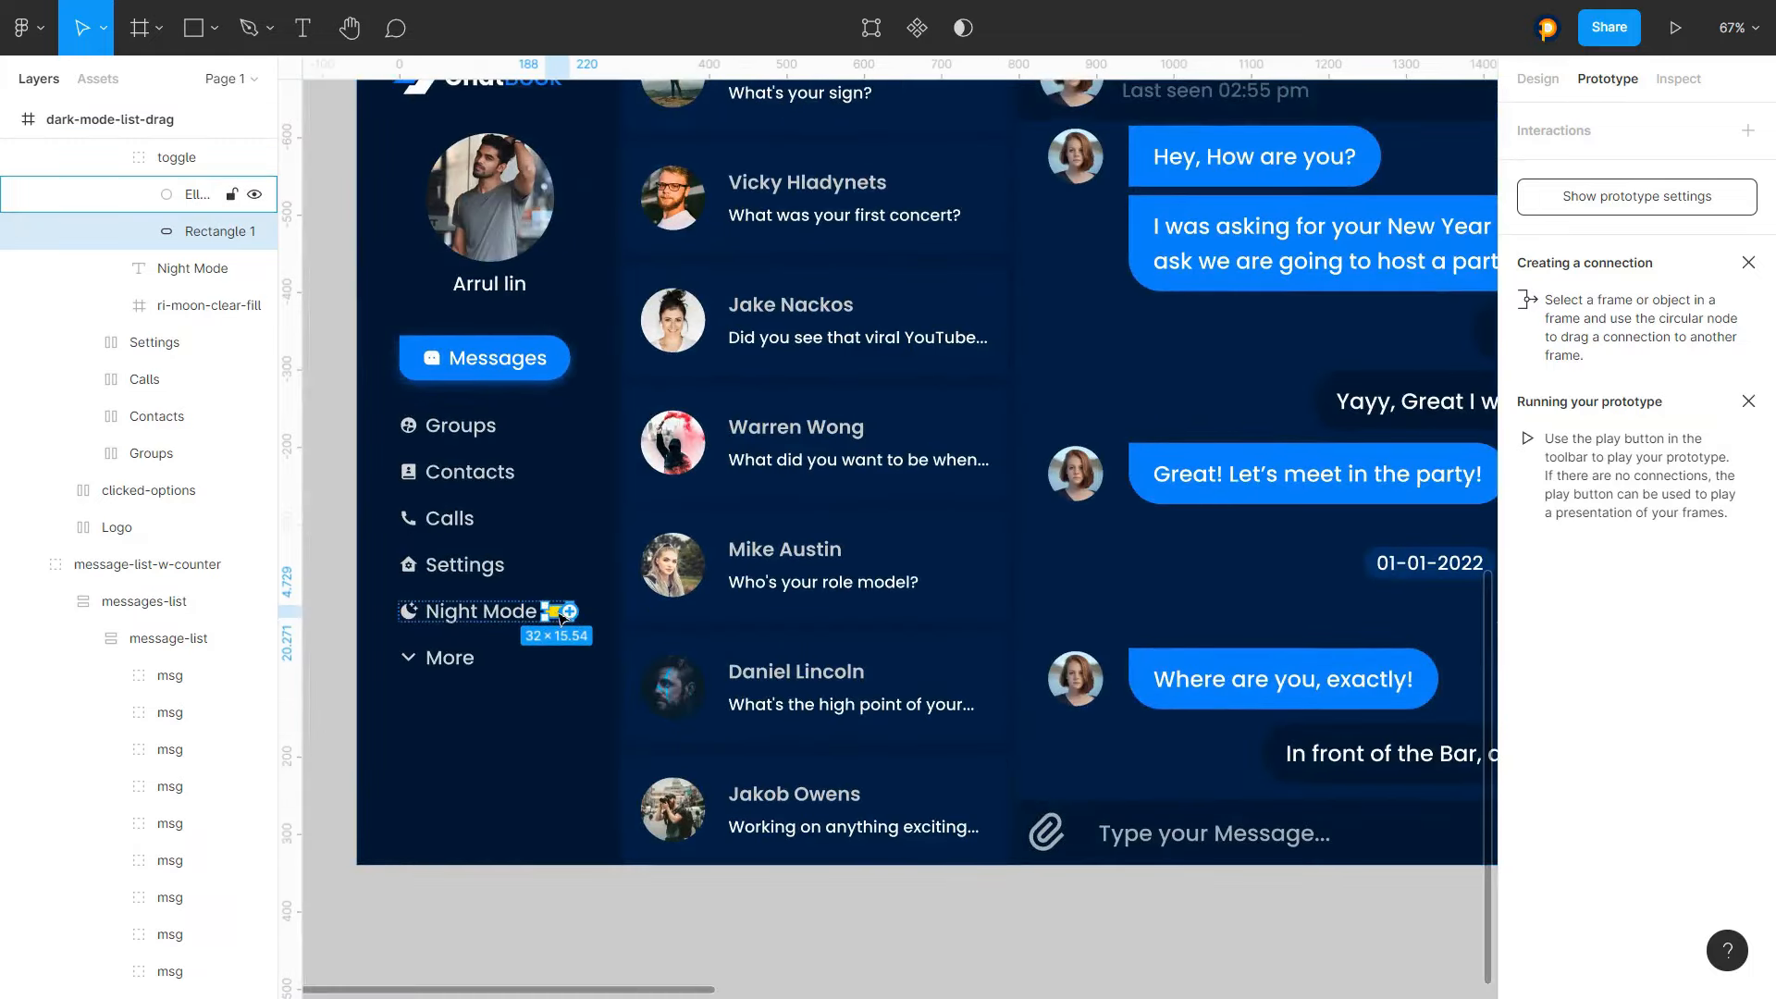
scroll(559, 617, up, 5)
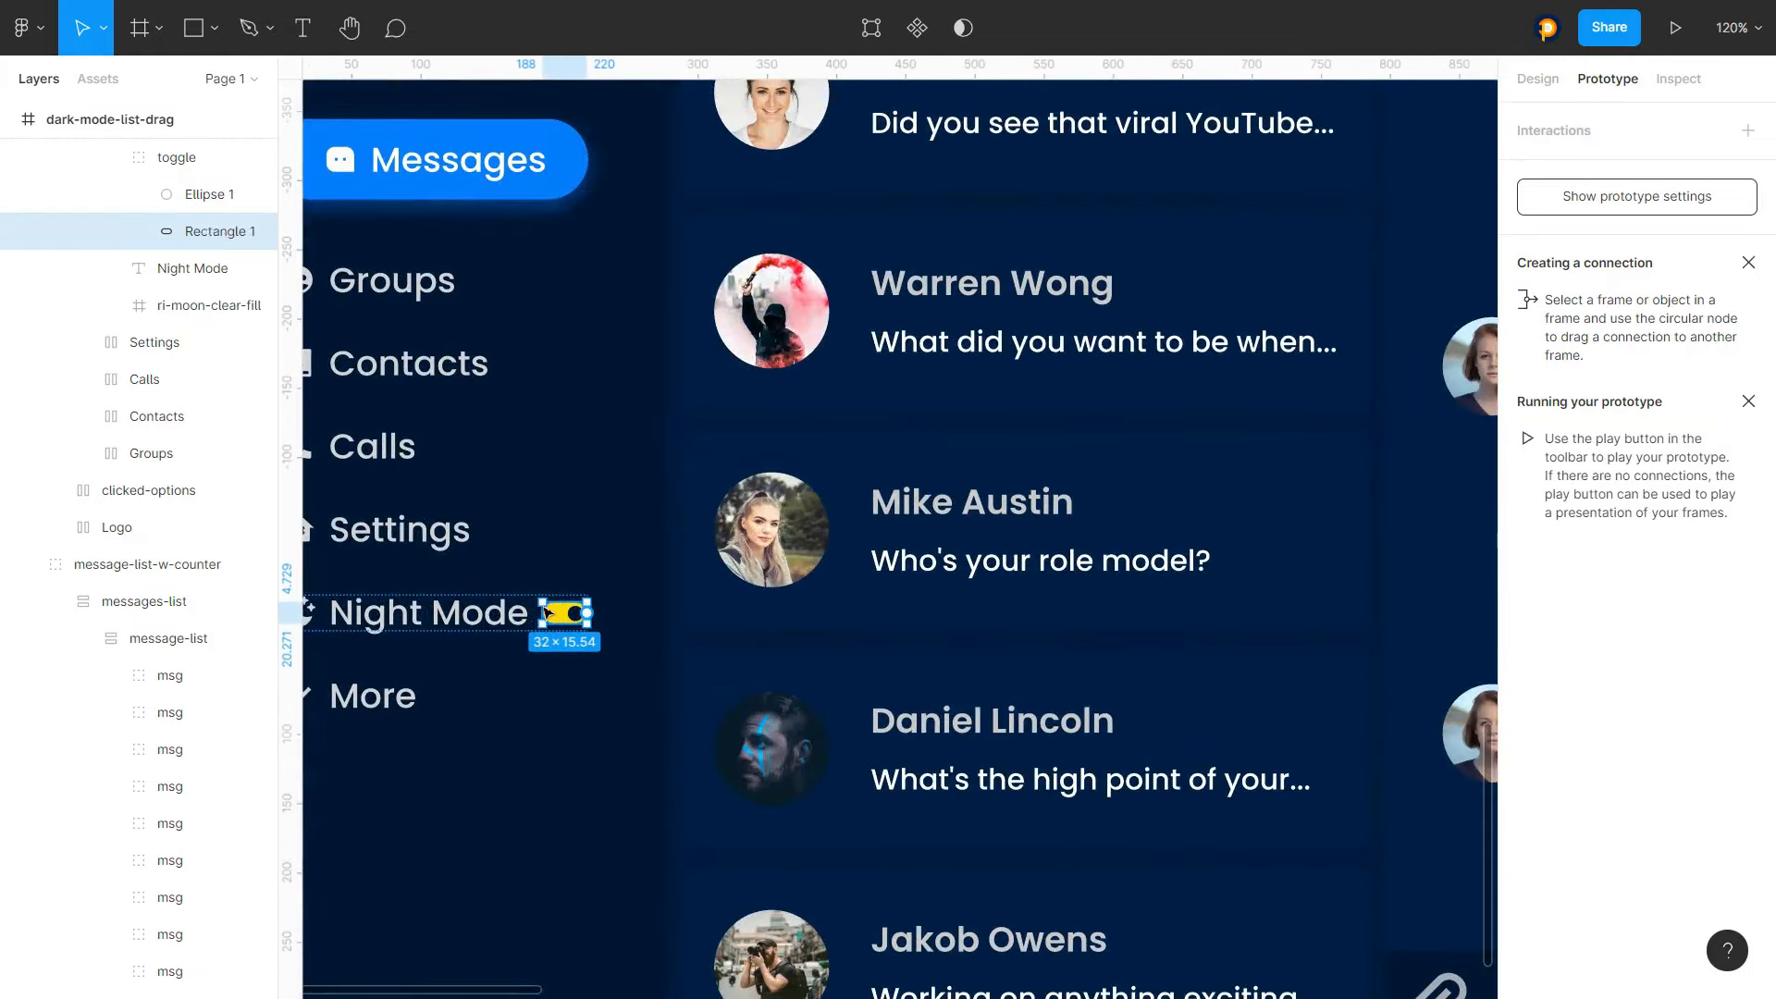
scroll(546, 614, down, 3)
scroll(526, 620, up, 3)
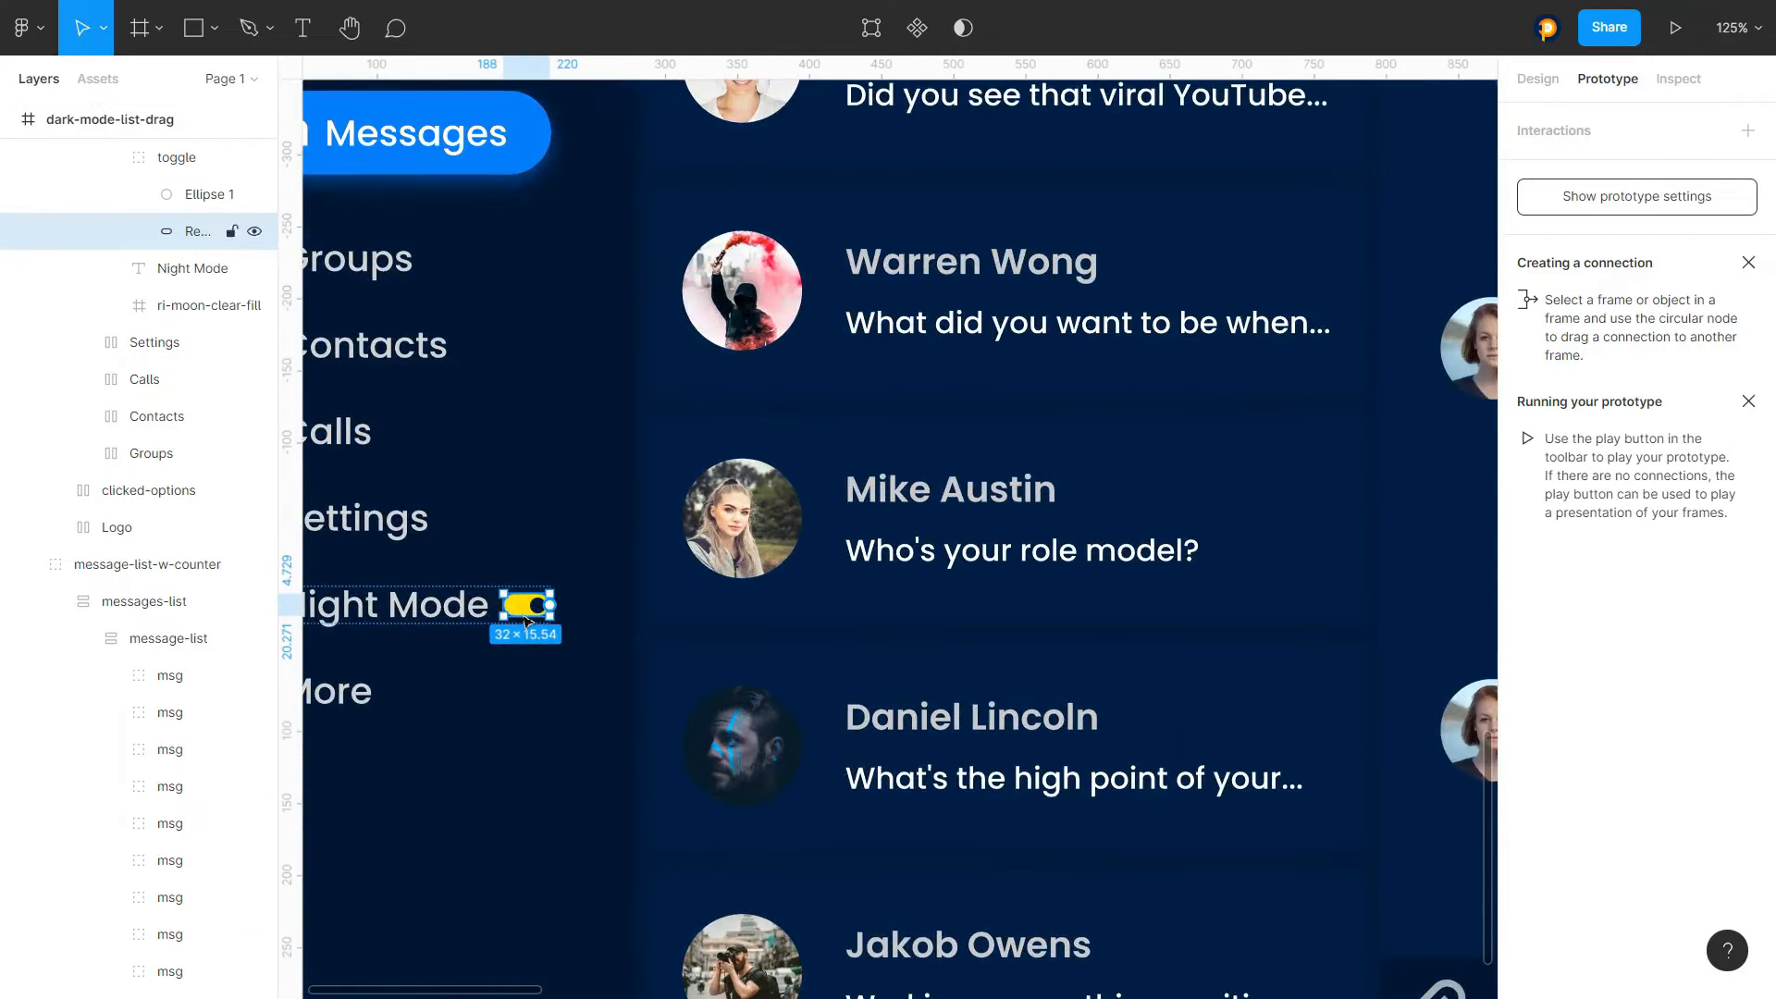
scroll(525, 620, down, 6)
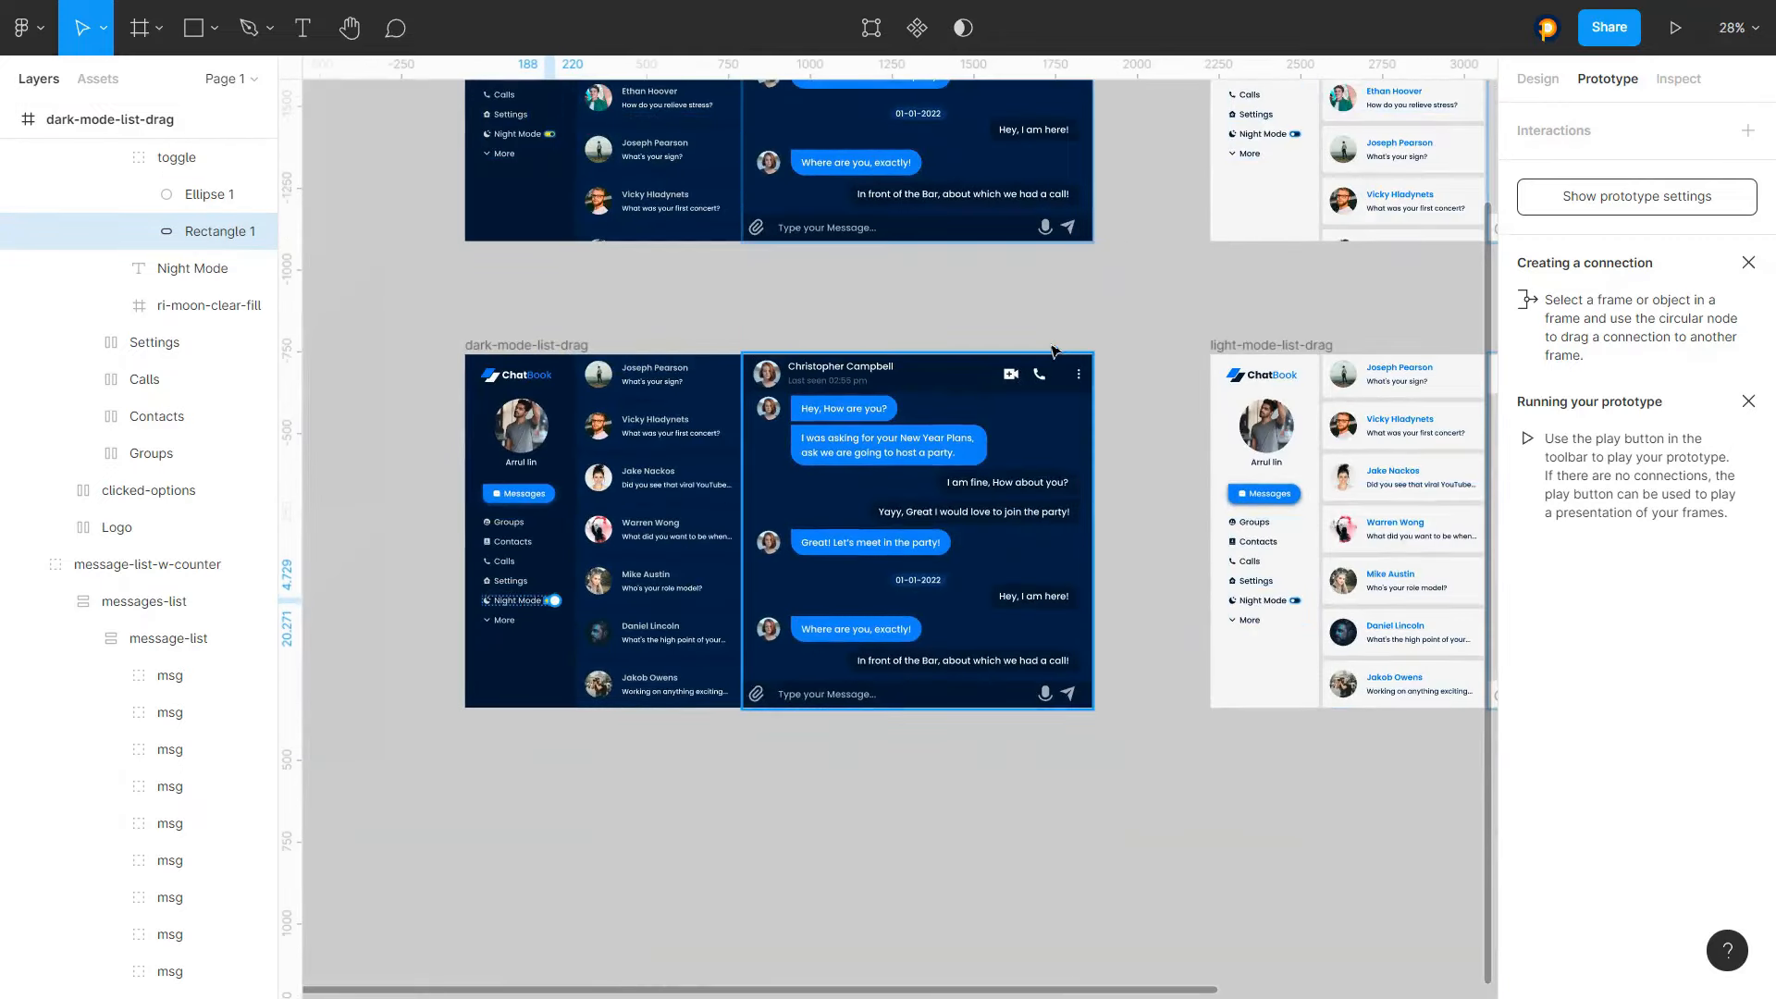
click(936, 331)
scroll(770, 348, down, 2)
scroll(900, 316, up, 4)
scroll(898, 317, down, 1)
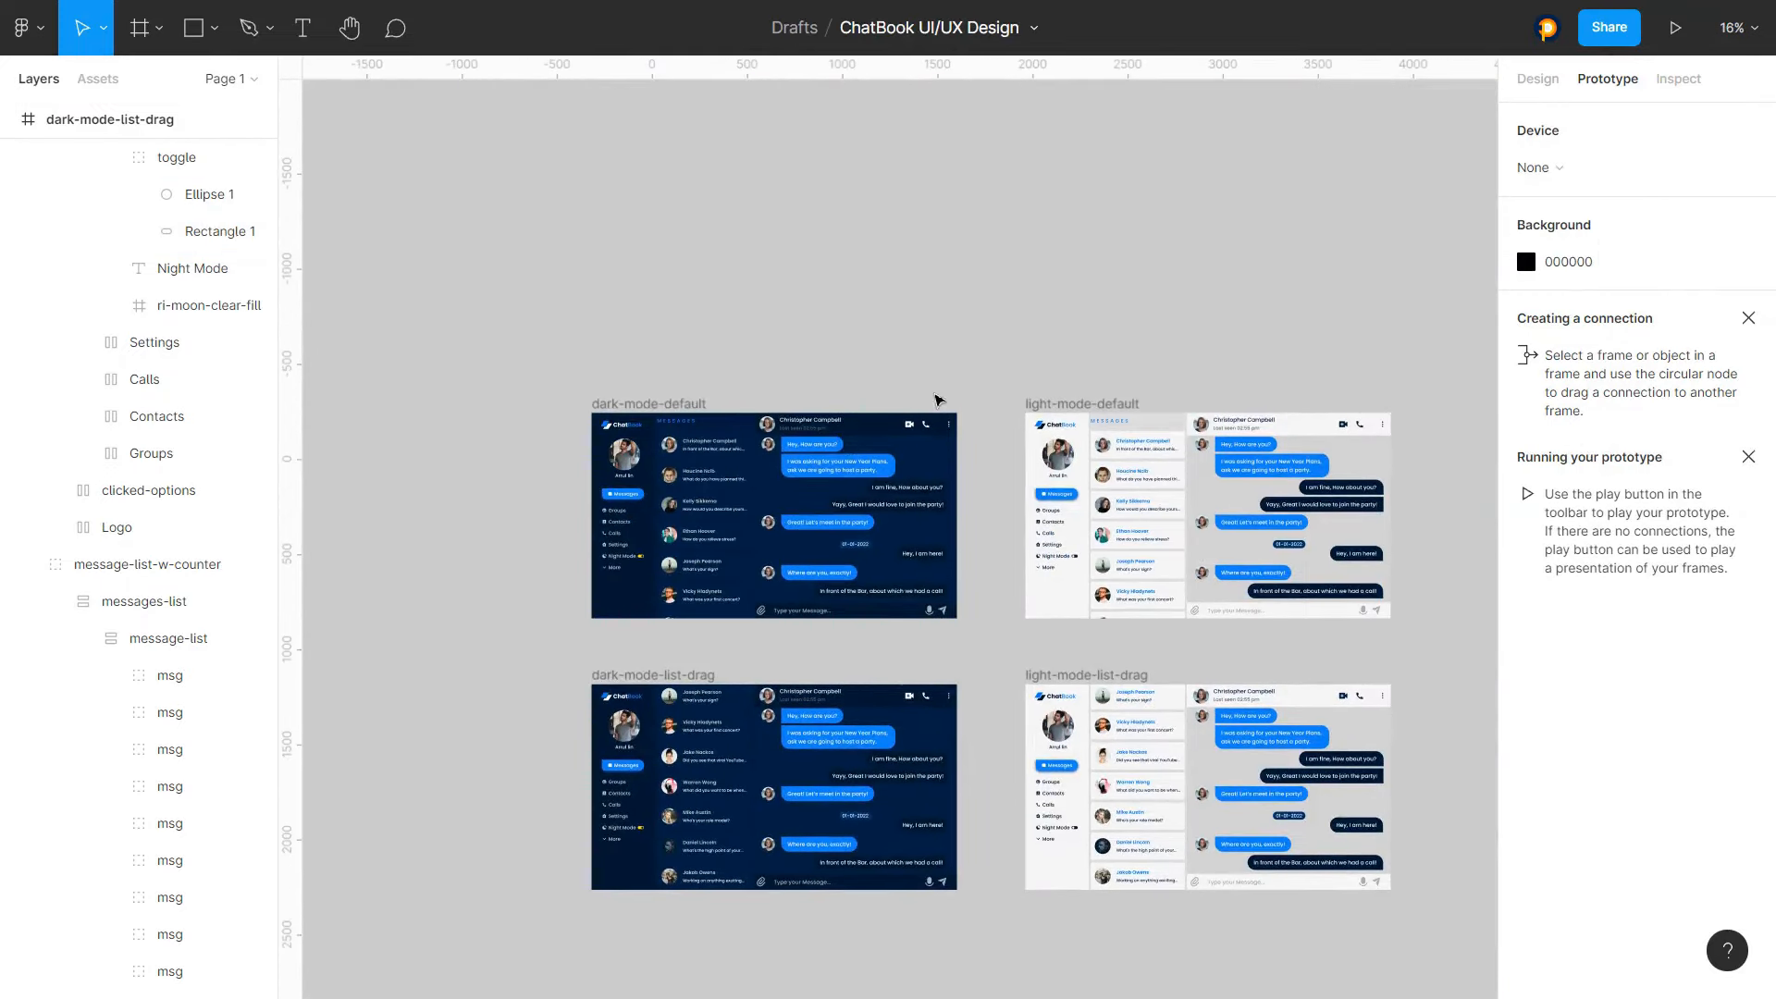
scroll(938, 400, down, 1)
scroll(1462, 618, up, 1)
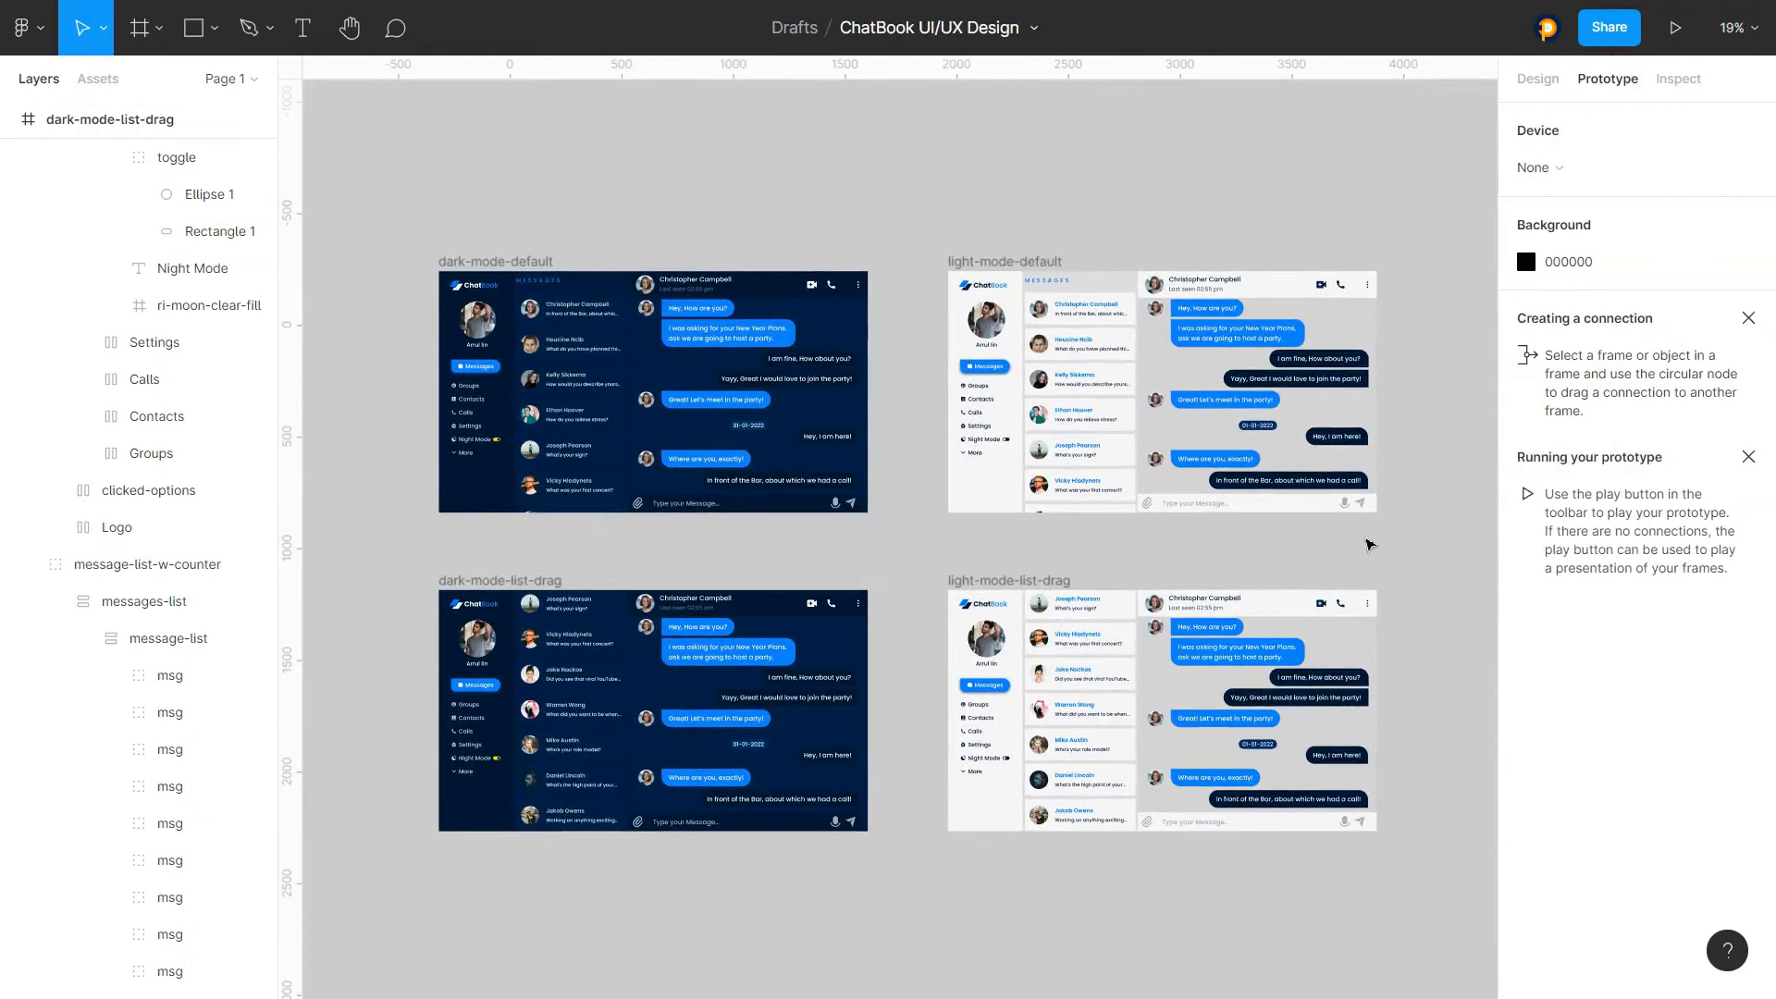
scroll(966, 531, up, 1)
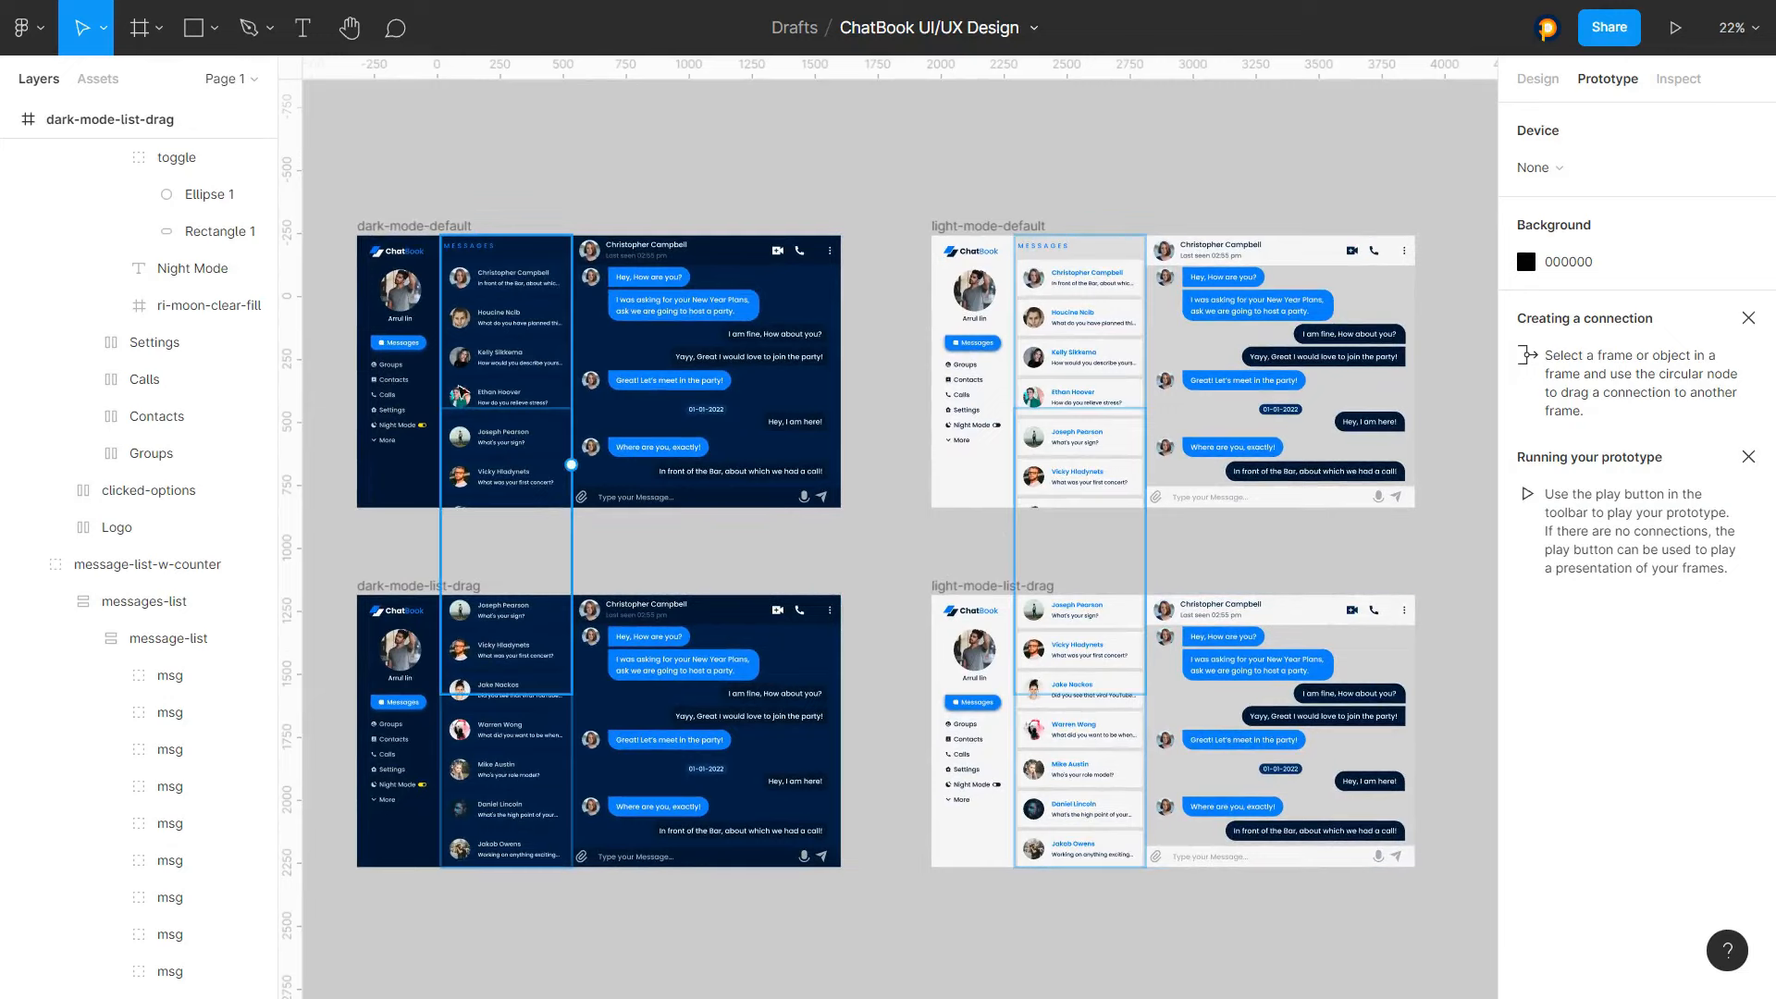
Try nudging the message list in dark-mode-default upward, then undo the move
click(496, 299)
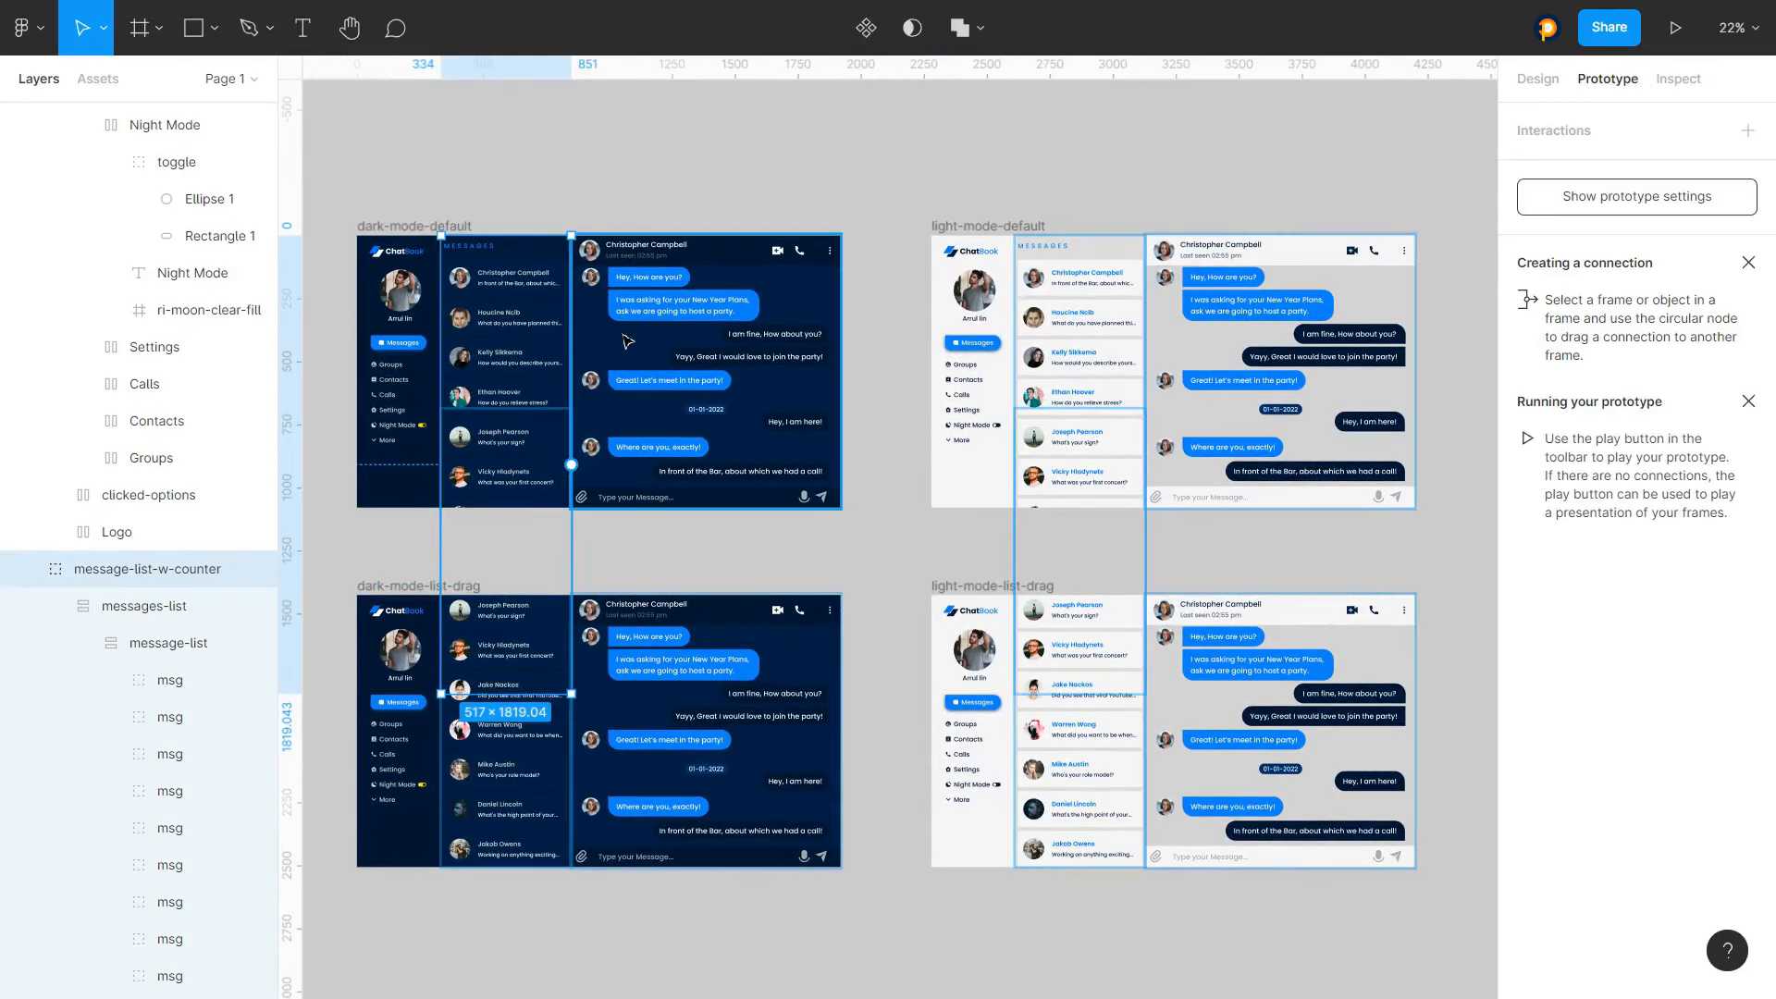
key(shift+Up)
key(shift+Up)
key(shift+Up)
key(shift+Up)
key(shift+Up)
key(shift+Up)
key(shift+Up)
key(shift+Up)
key(shift+Up)
key(shift+Up)
key(shift+Up)
key(shift+Up)
key(shift+Up)
key(shift+Up)
key(shift+Up)
key(shift+Up)
key(shift+Up)
key(shift+Up)
key(shift+Up)
key(shift+Up)
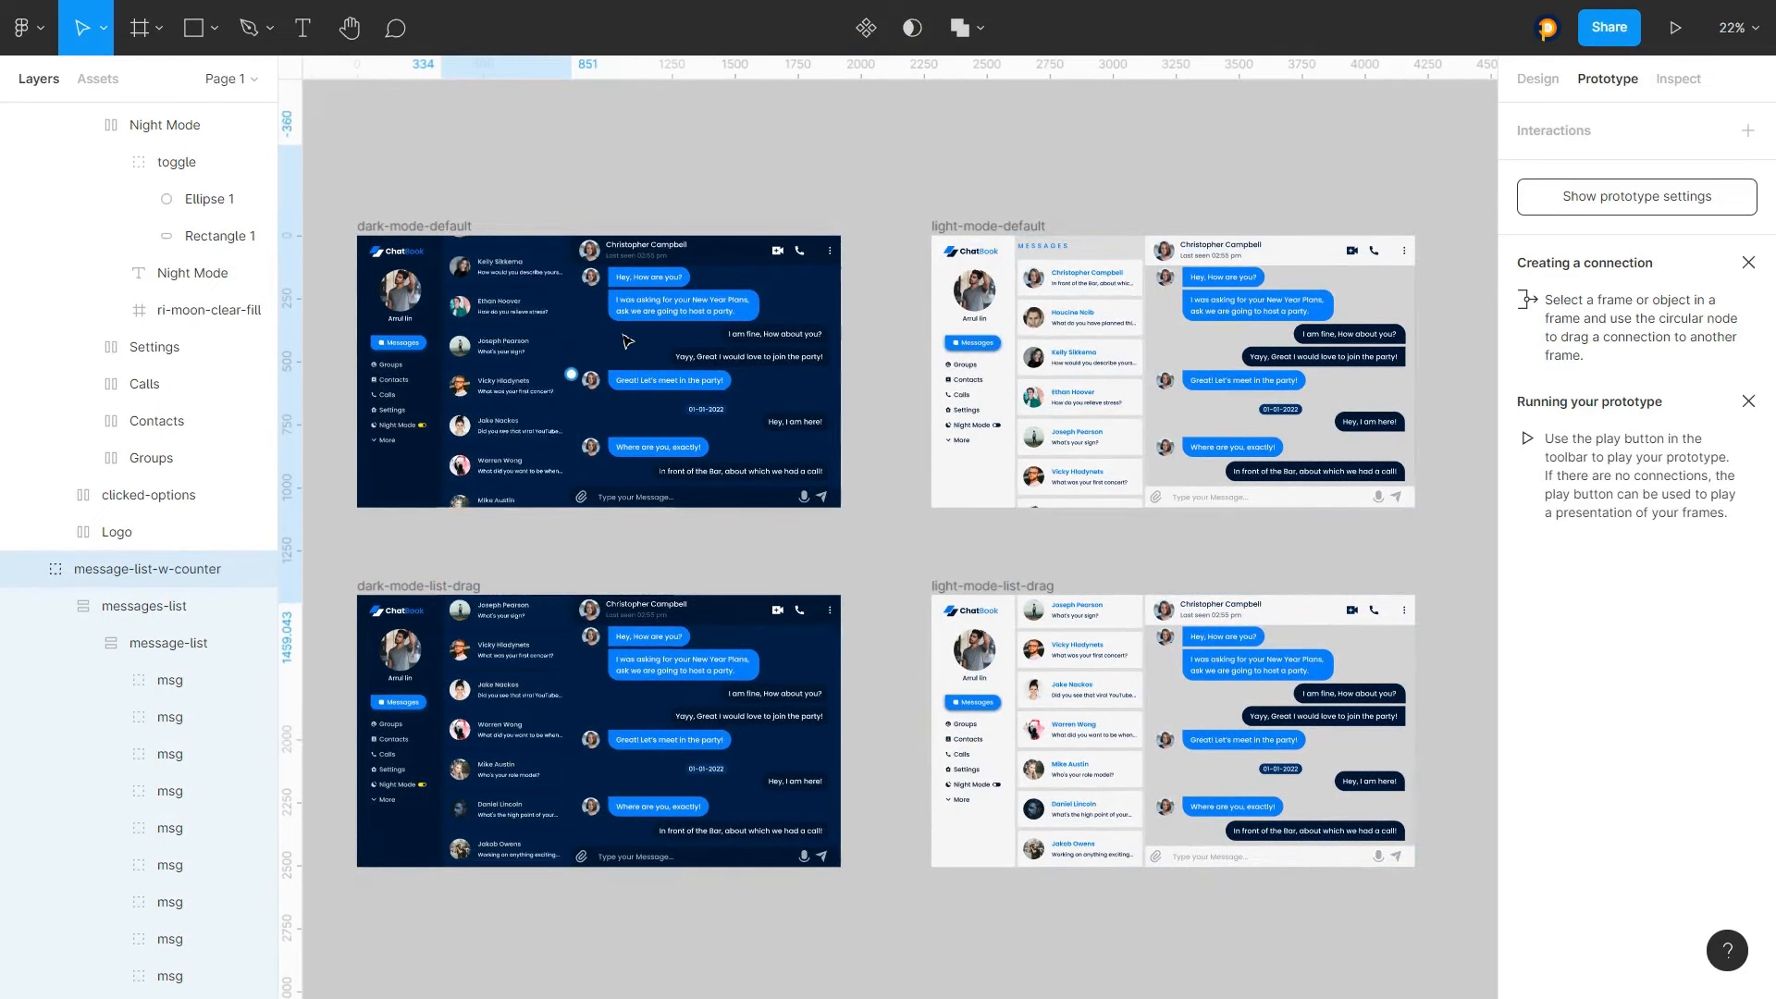
key(shift+Up)
key(shift+Up)
key(shift+Up)
key(shift+Up)
key(shift+Up)
key(shift+Up)
key(shift+Up)
key(shift+Up)
key(shift+Up)
key(shift+Up)
key(shift+Up)
key(shift+Up)
key(shift+Up)
key(shift+Up)
key(shift+Up)
key(shift+Up)
key(shift+Up)
key(shift+Up)
key(shift+Up)
key(shift+Up)
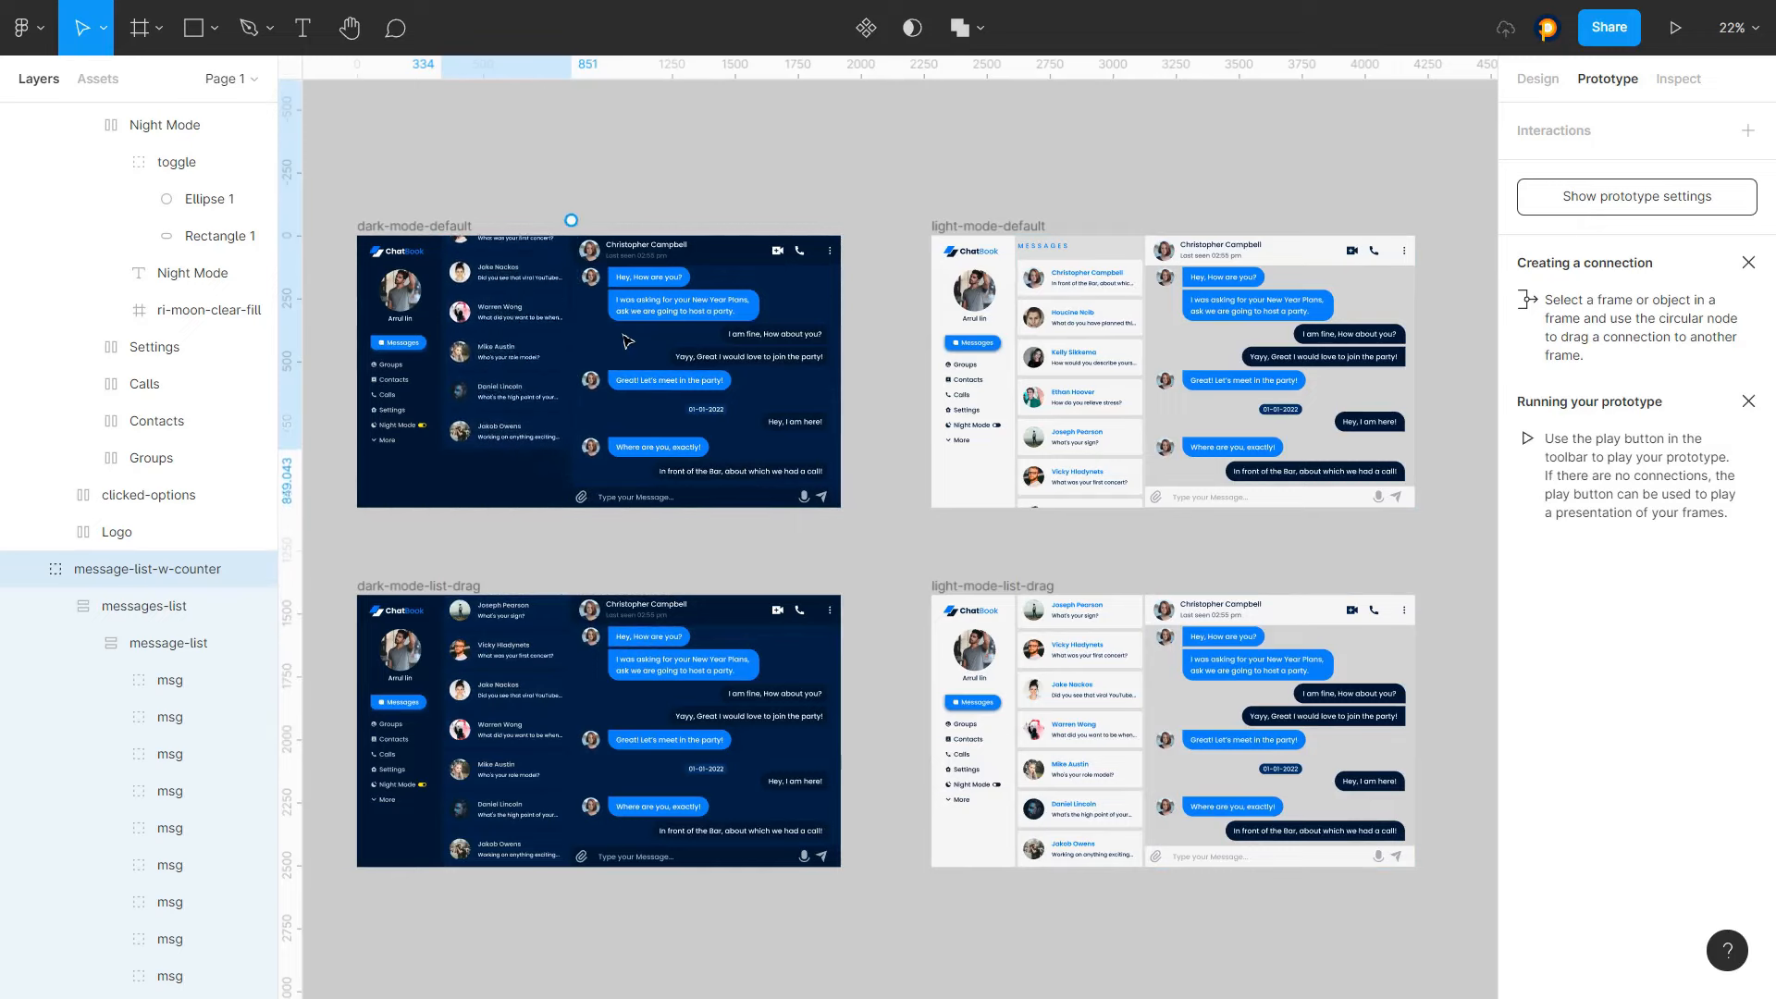
key(shift+Up)
key(shift+Up)
key(shift+Up)
key(shift+Up)
key(shift+Up)
key(shift+Up)
key(shift+Up)
key(shift+Up)
key(shift+Up)
key(shift+Up)
key(shift+Up)
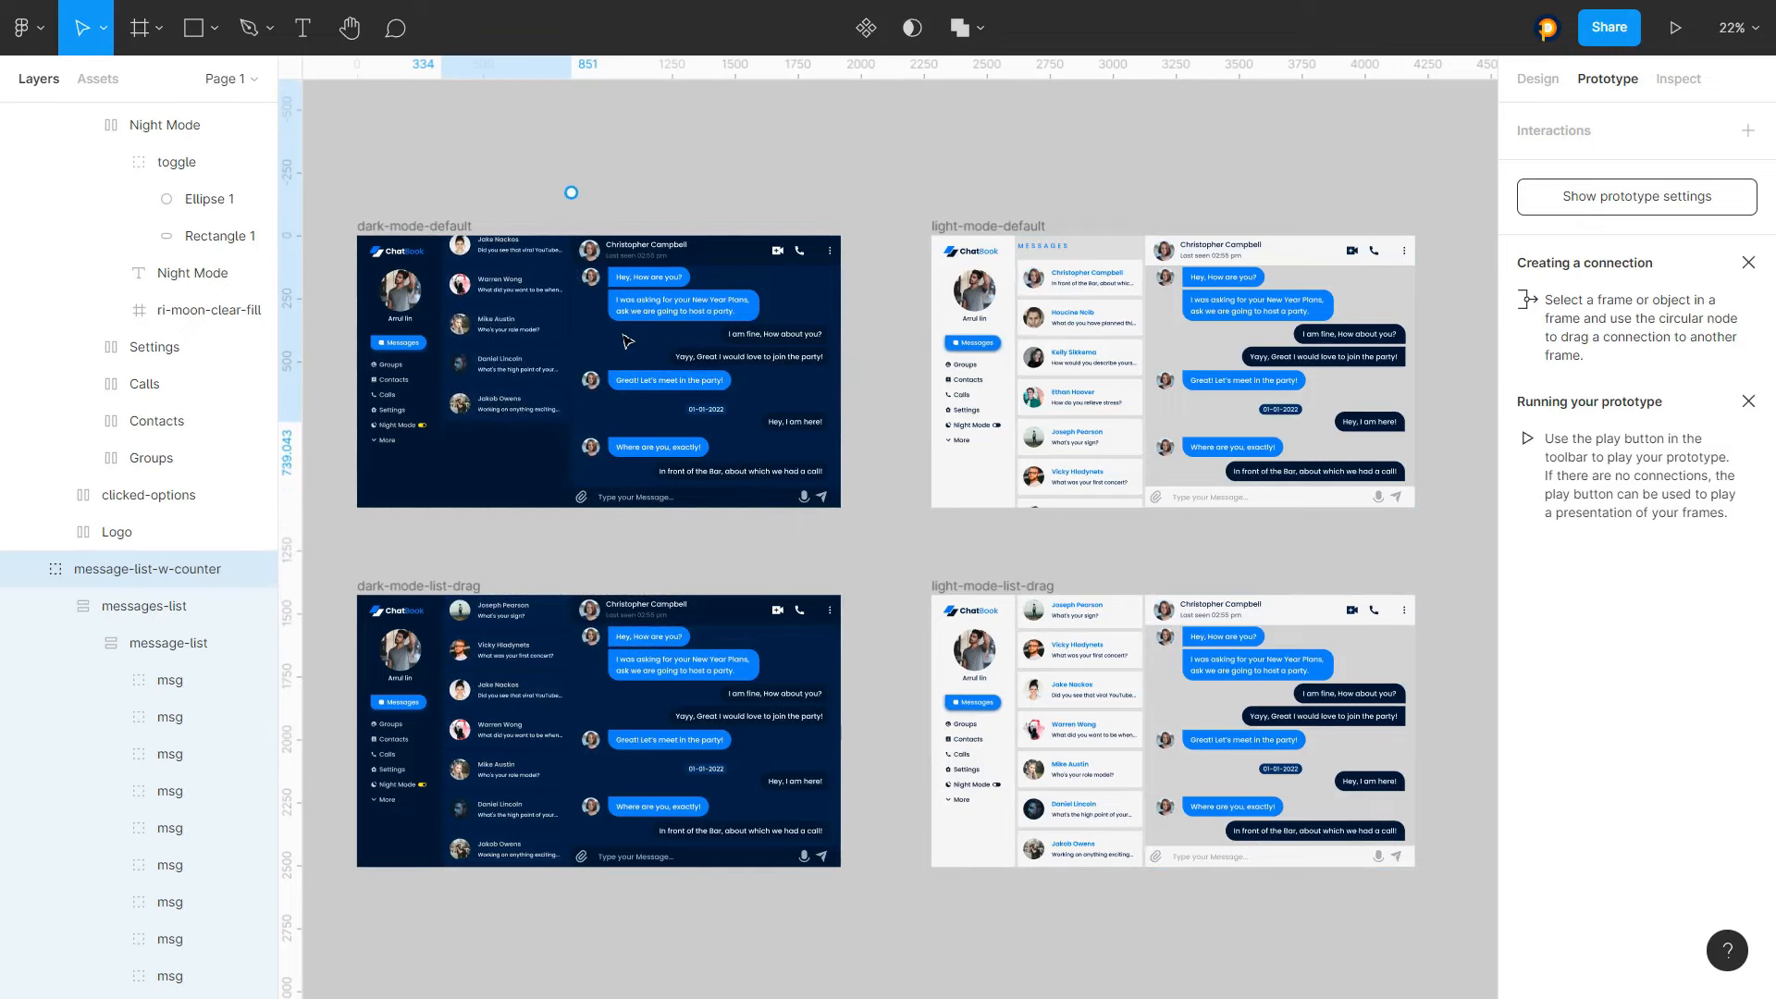
key(ctrl+z)
click(631, 161)
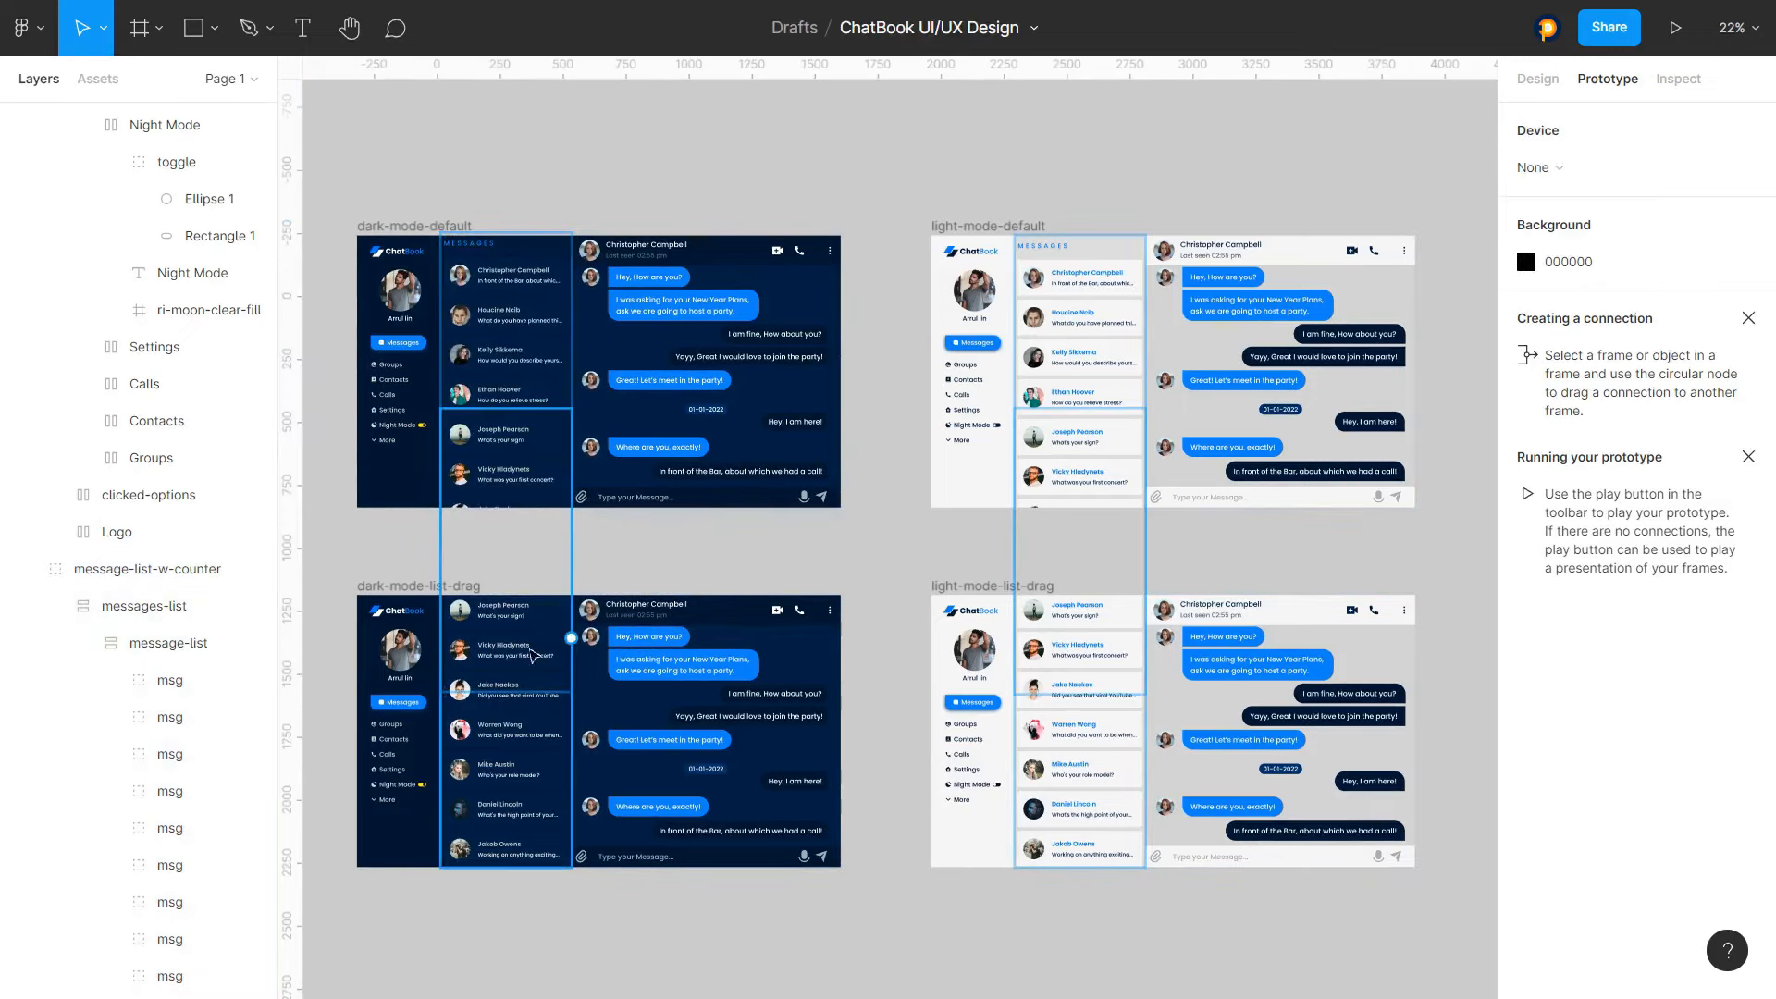
Inspect the message-list-w-counter layers in the dark and light mode frames
click(520, 740)
scroll(540, 659, down, 1)
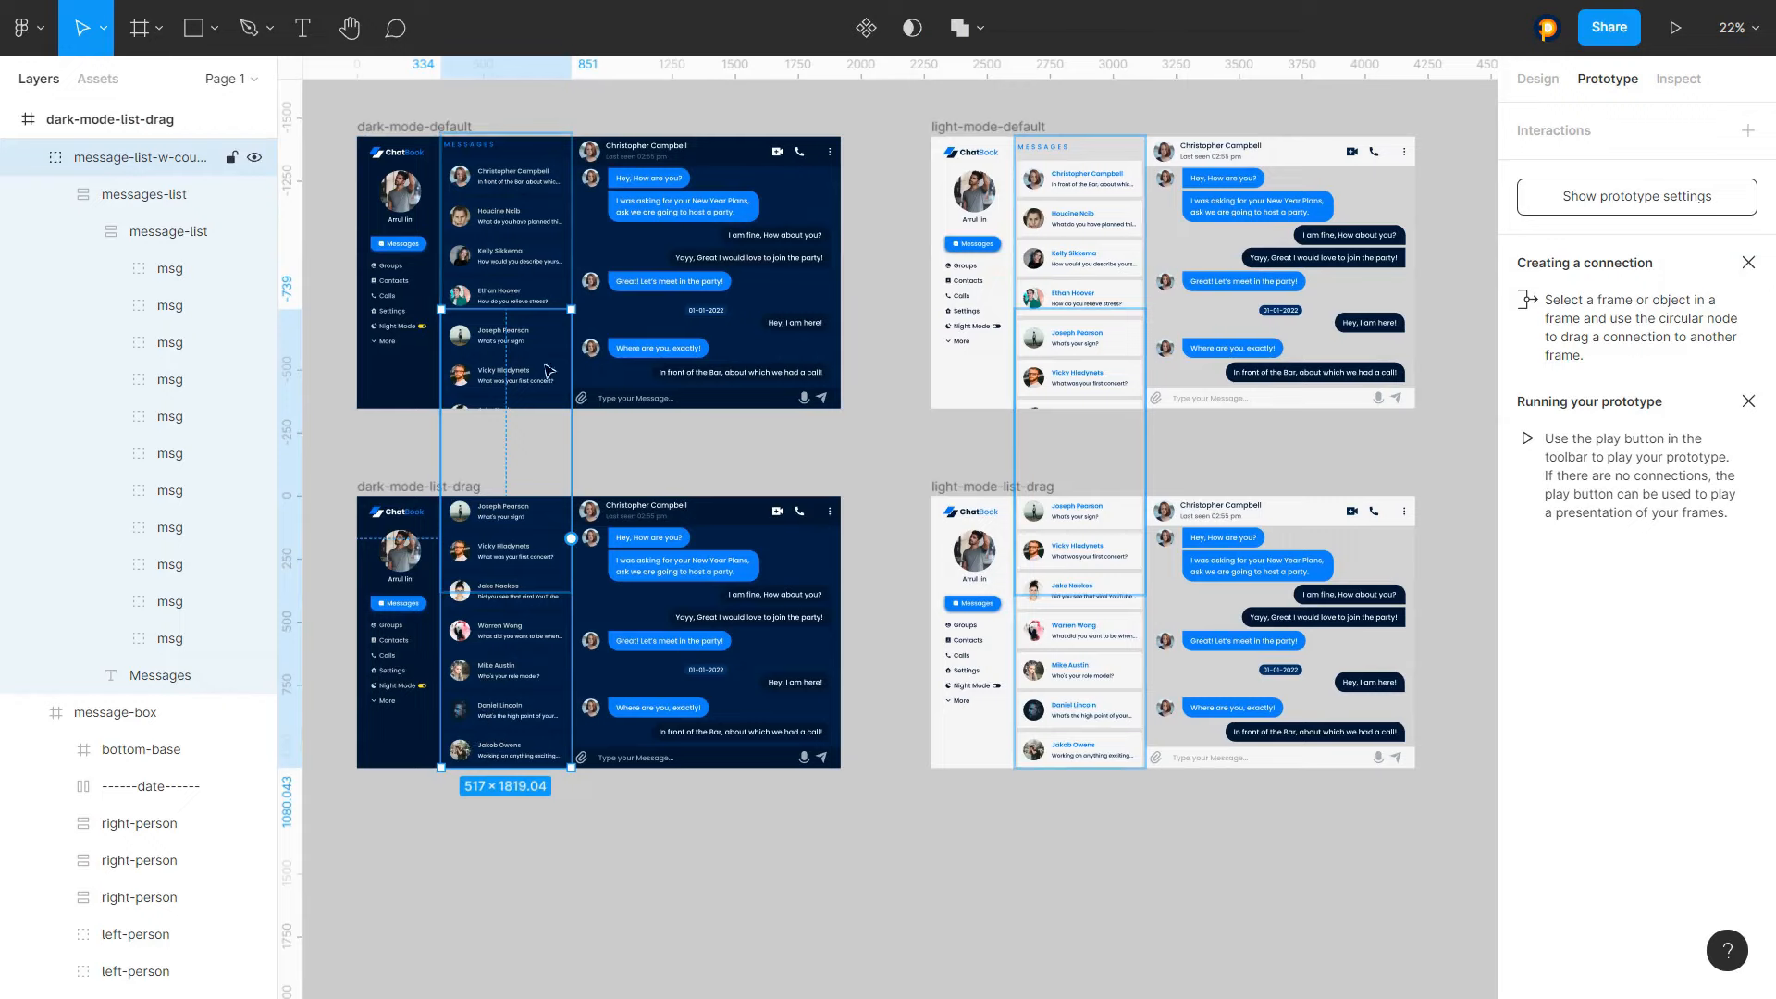
click(501, 205)
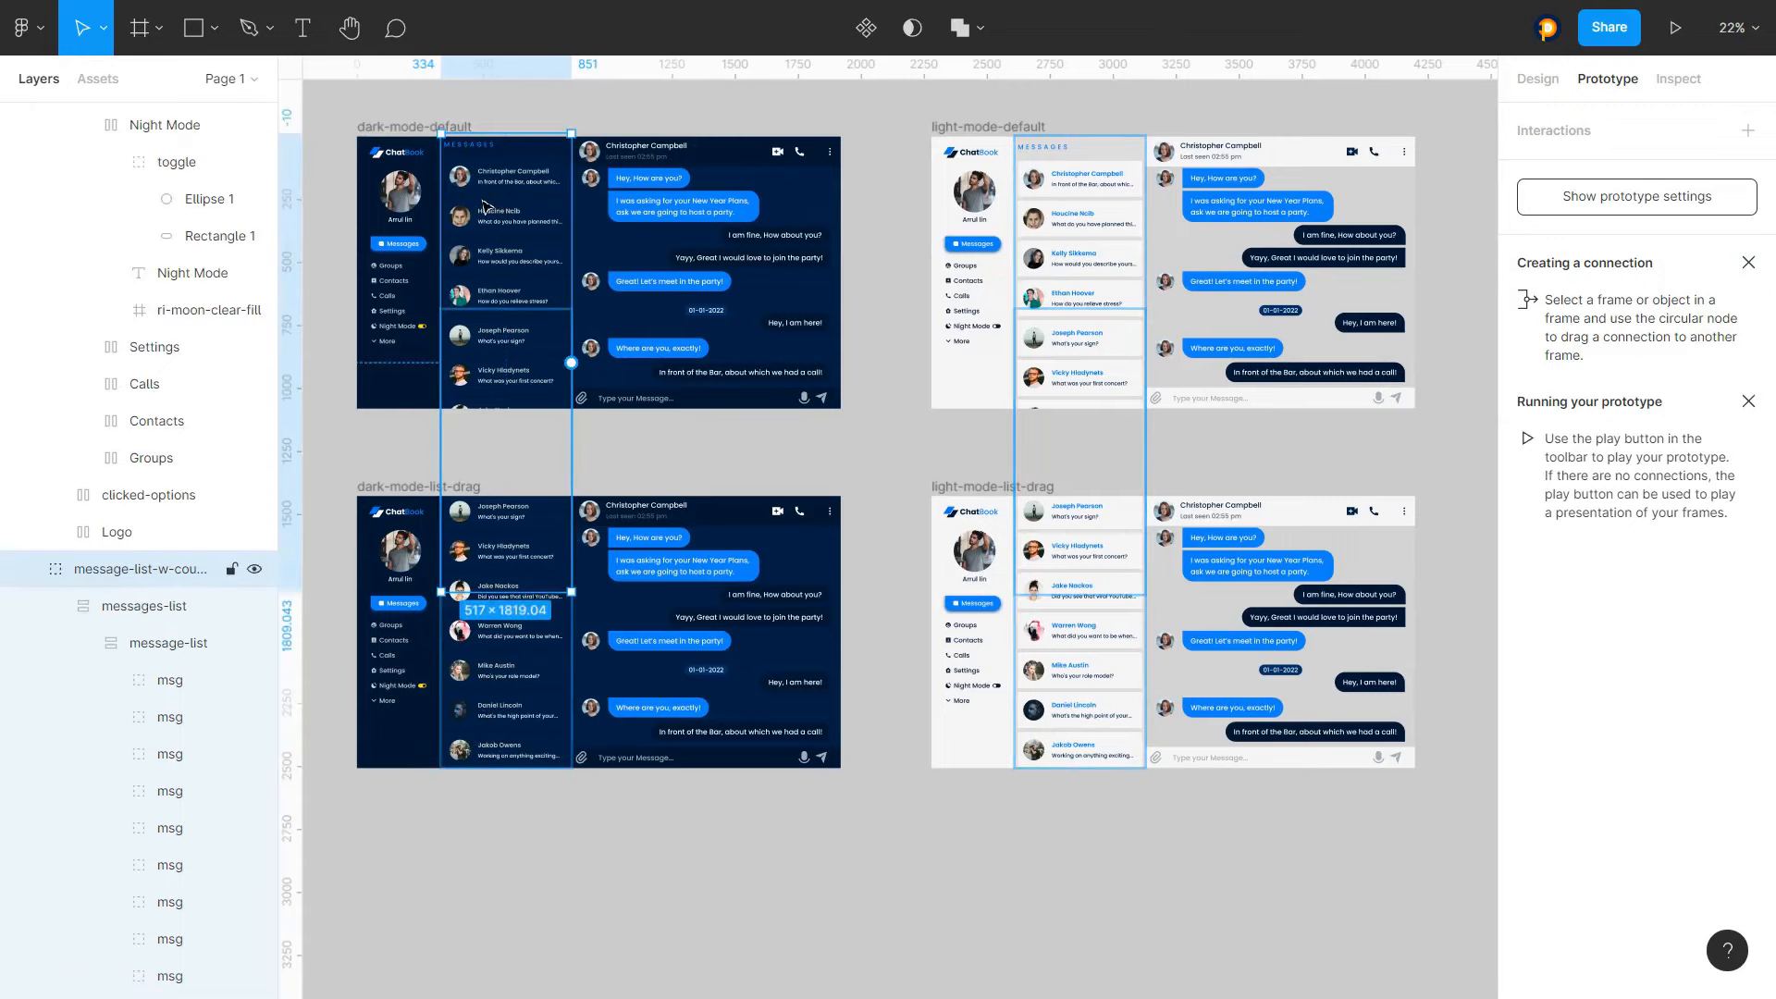
scroll(749, 356, down, 5)
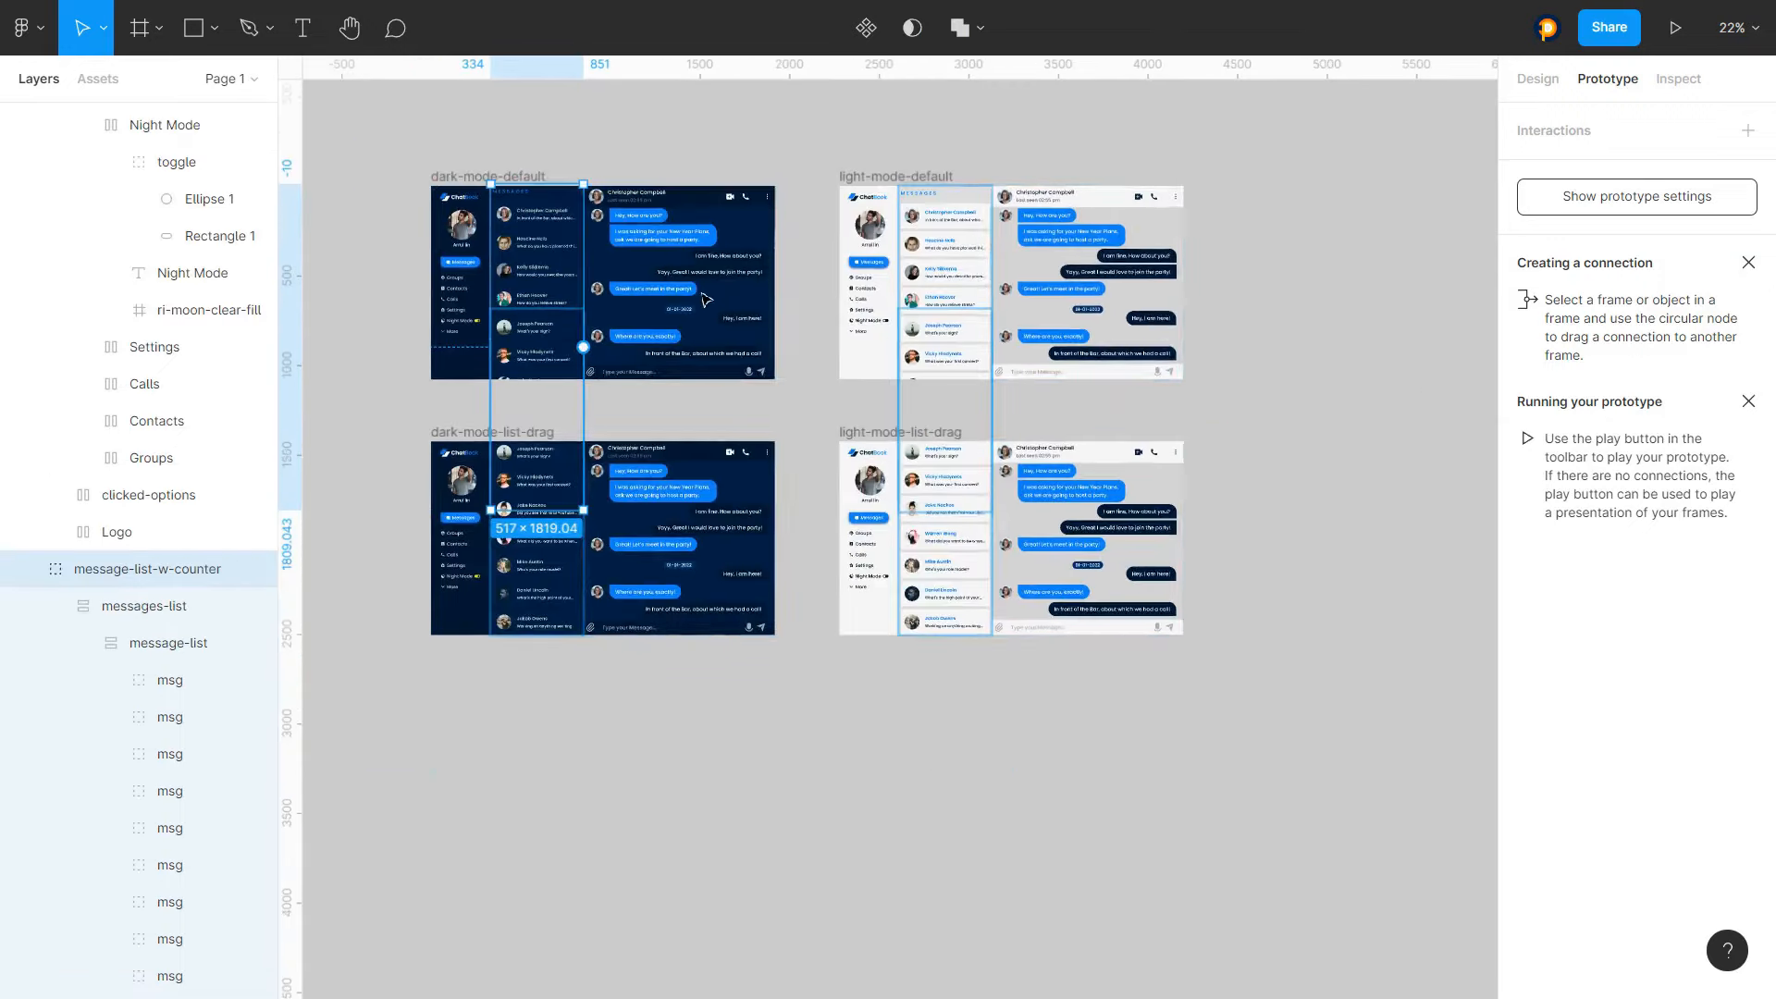
scroll(921, 277, up, 6)
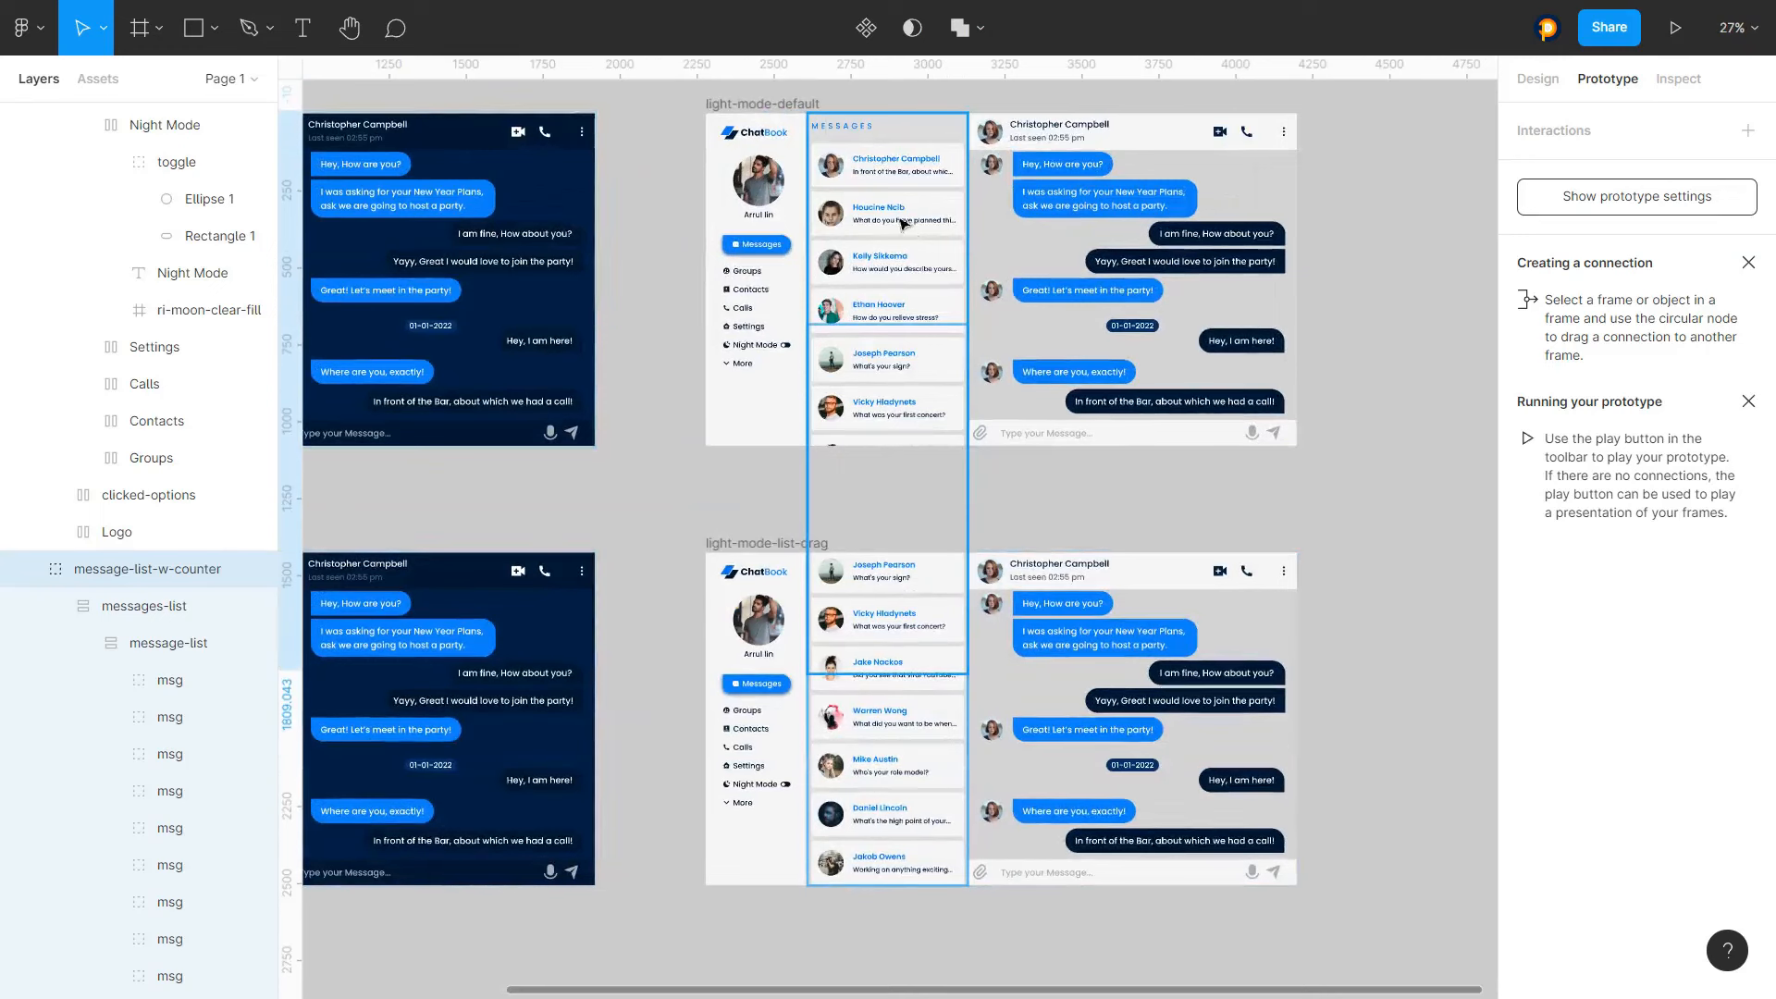
click(874, 145)
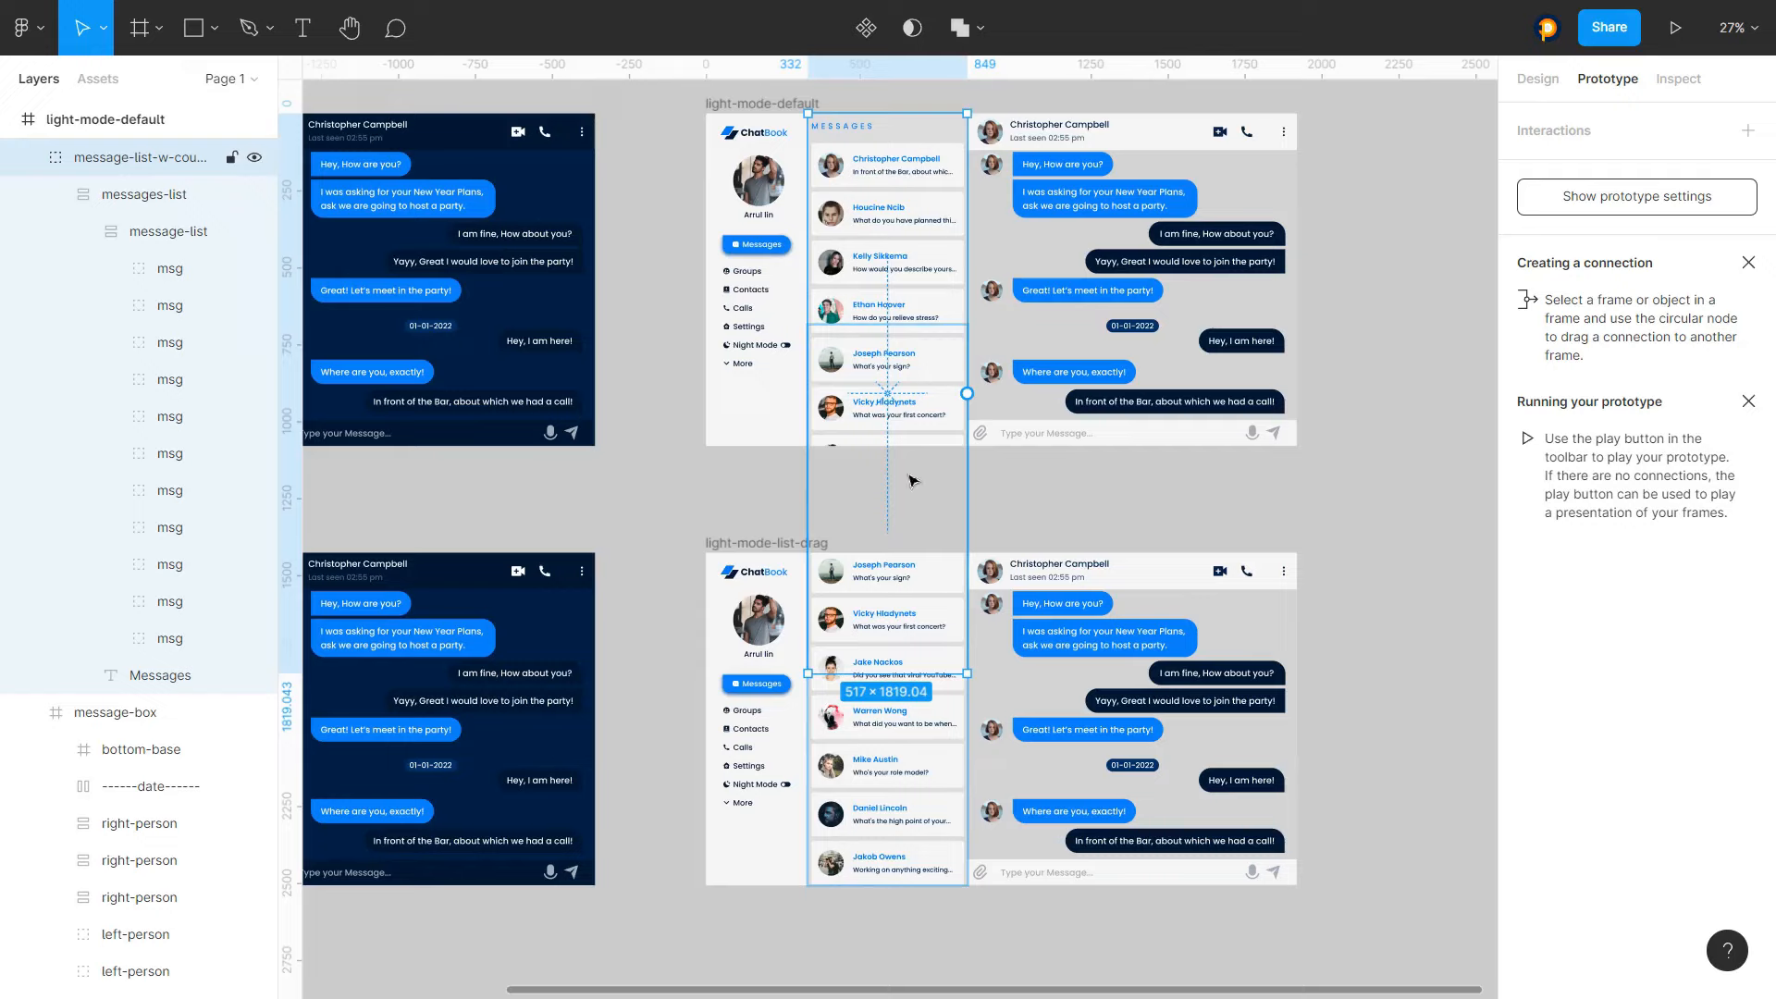
drag(913, 480, 901, 758)
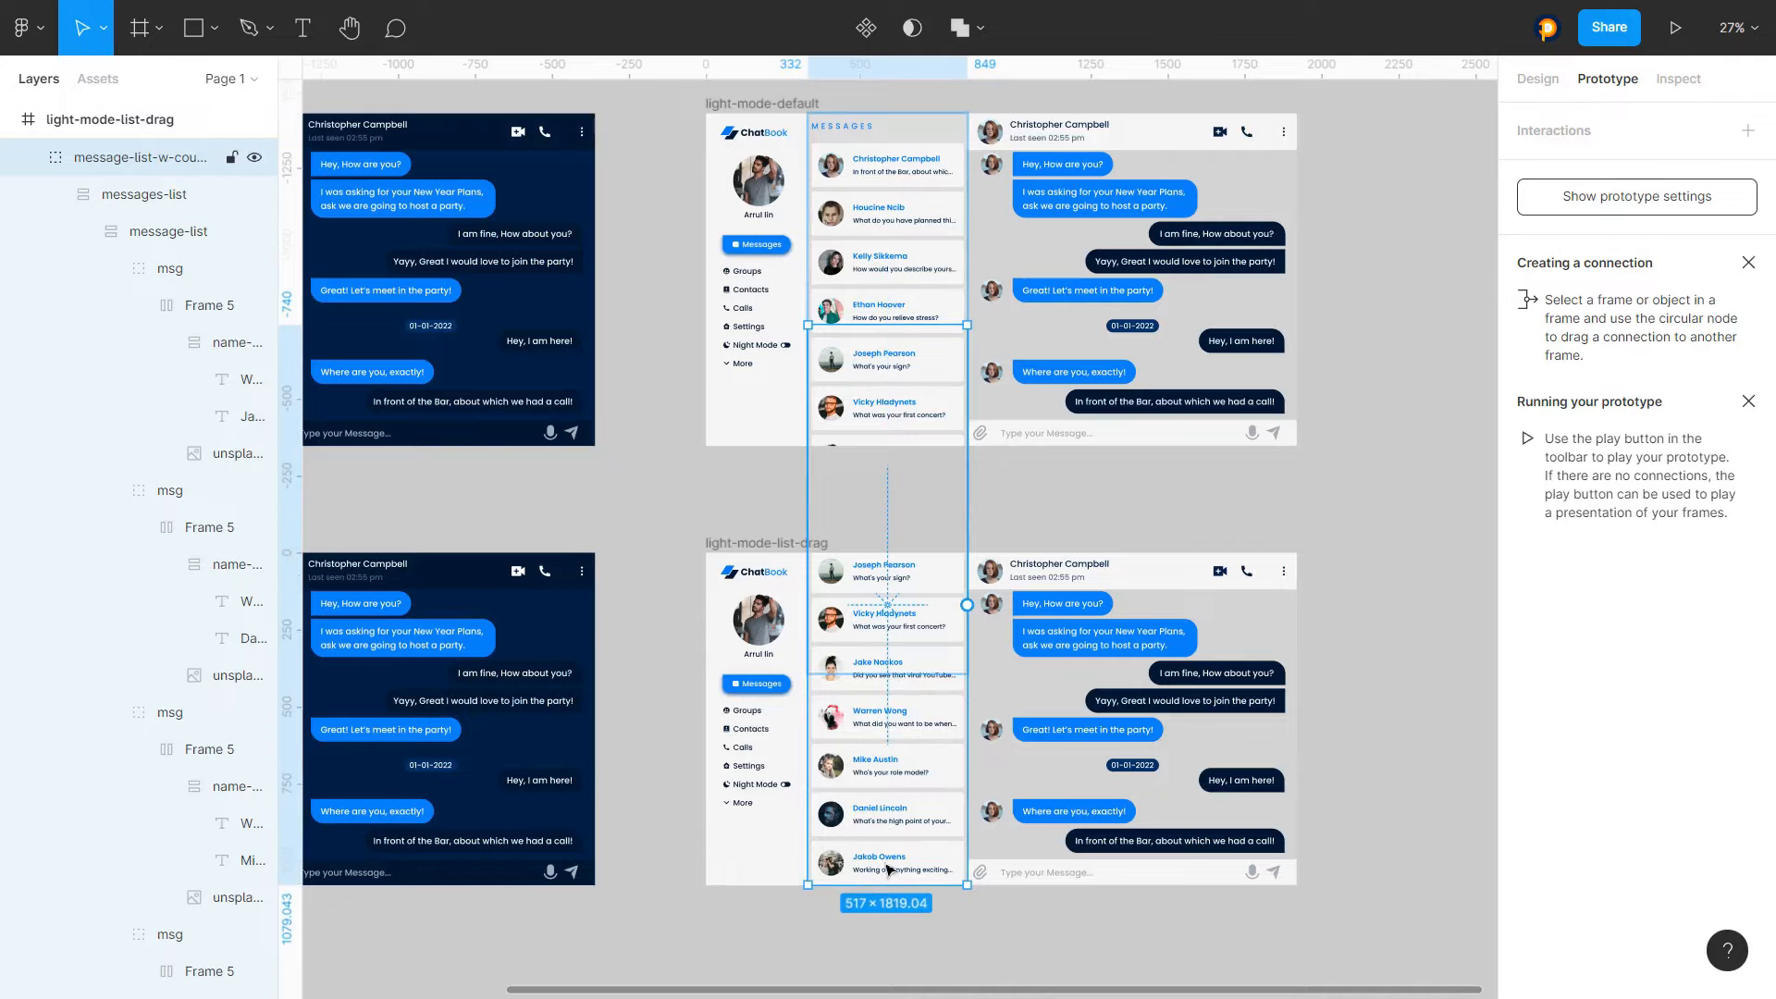
scroll(888, 857, down, 3)
scroll(435, 861, up, 3)
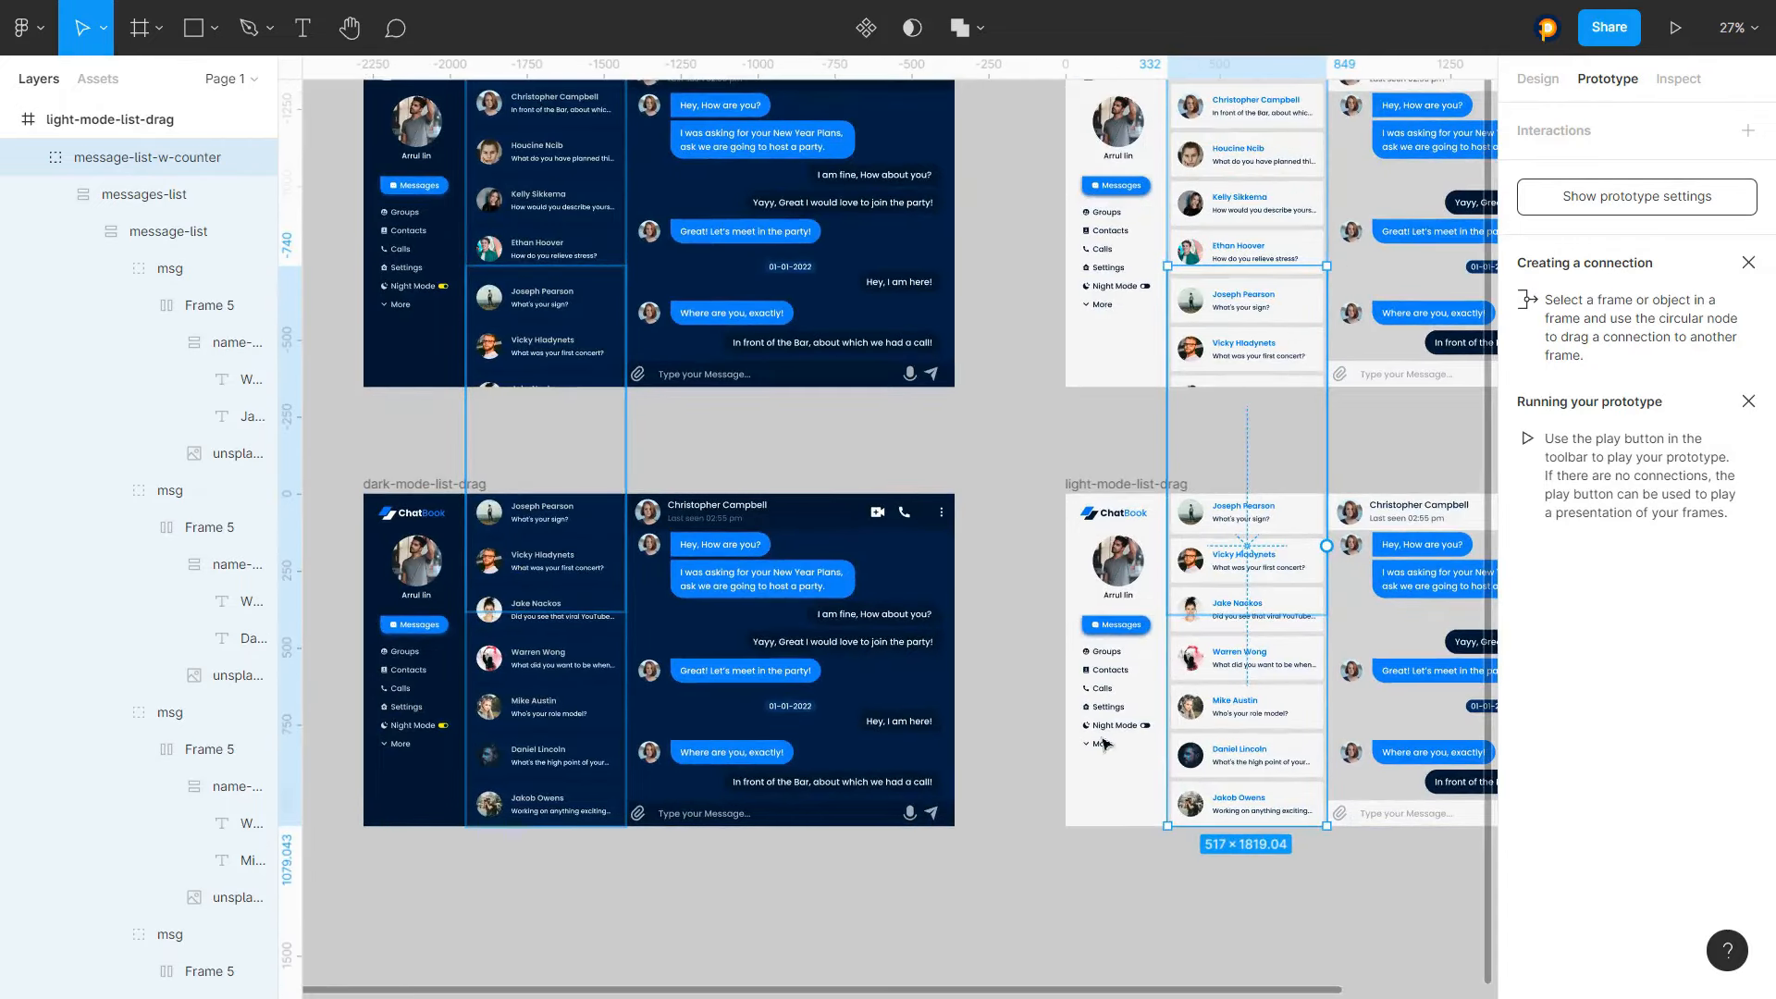
scroll(472, 590, down, 3)
scroll(545, 562, up, 2)
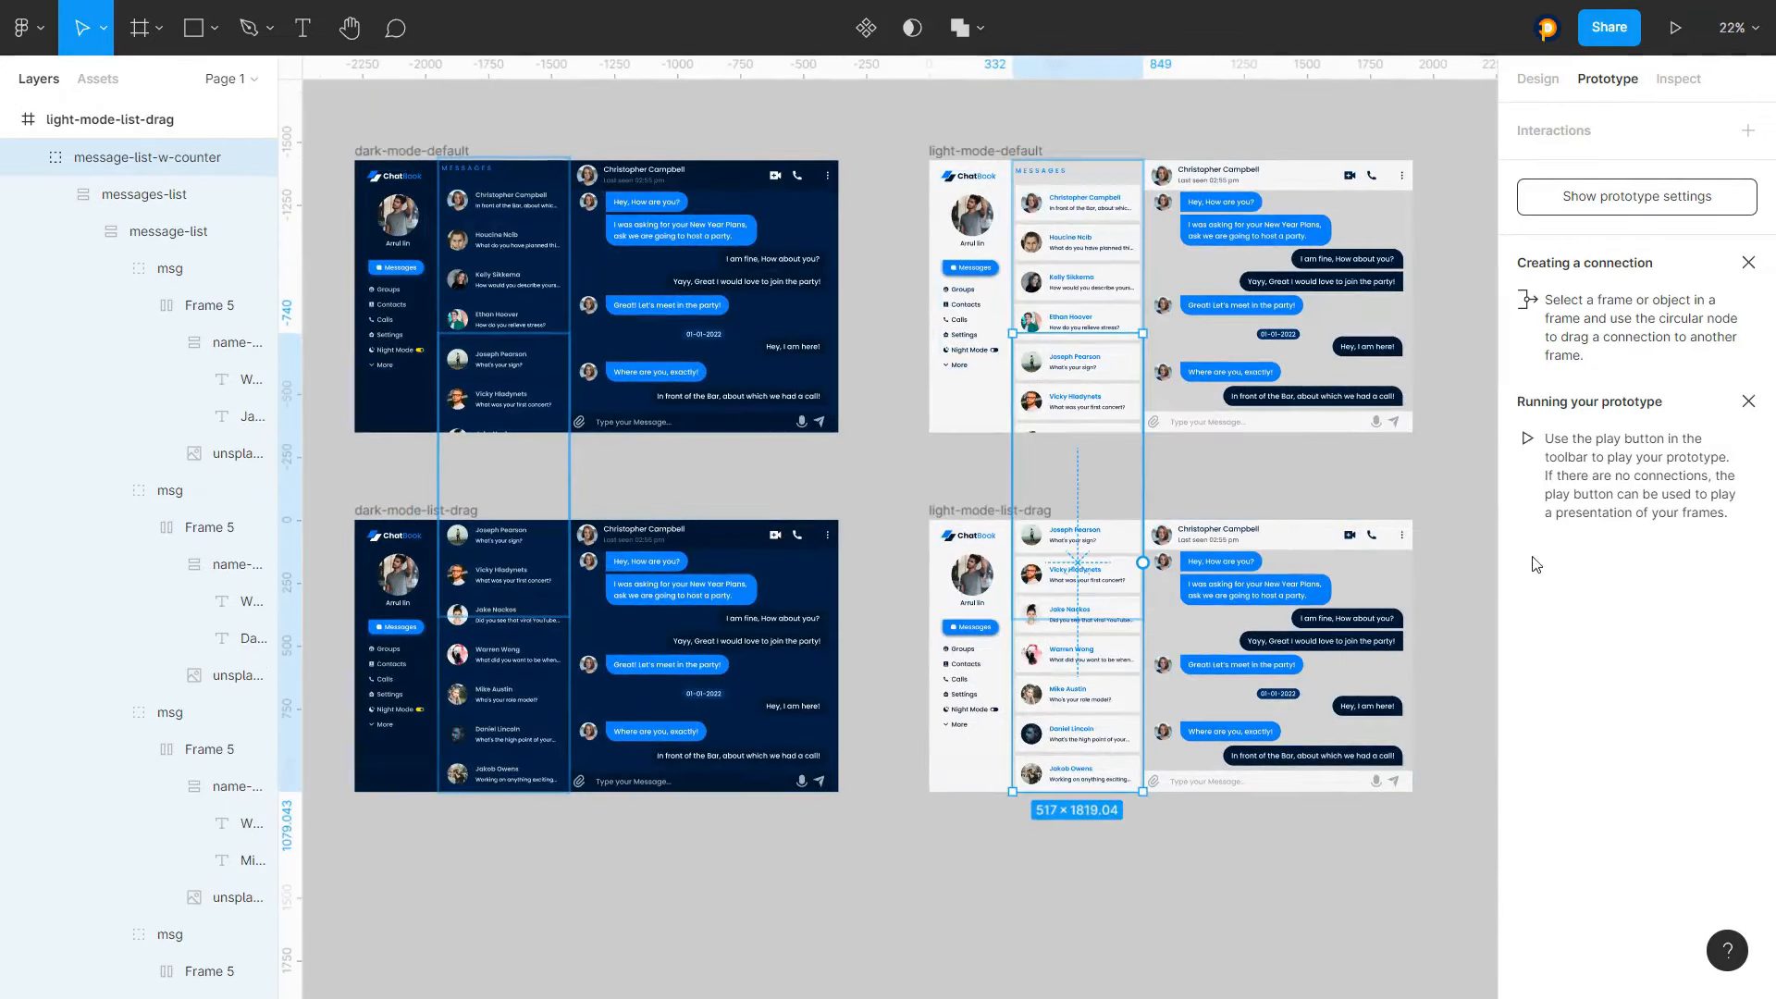
click(1477, 509)
scroll(165, 445, up, 2)
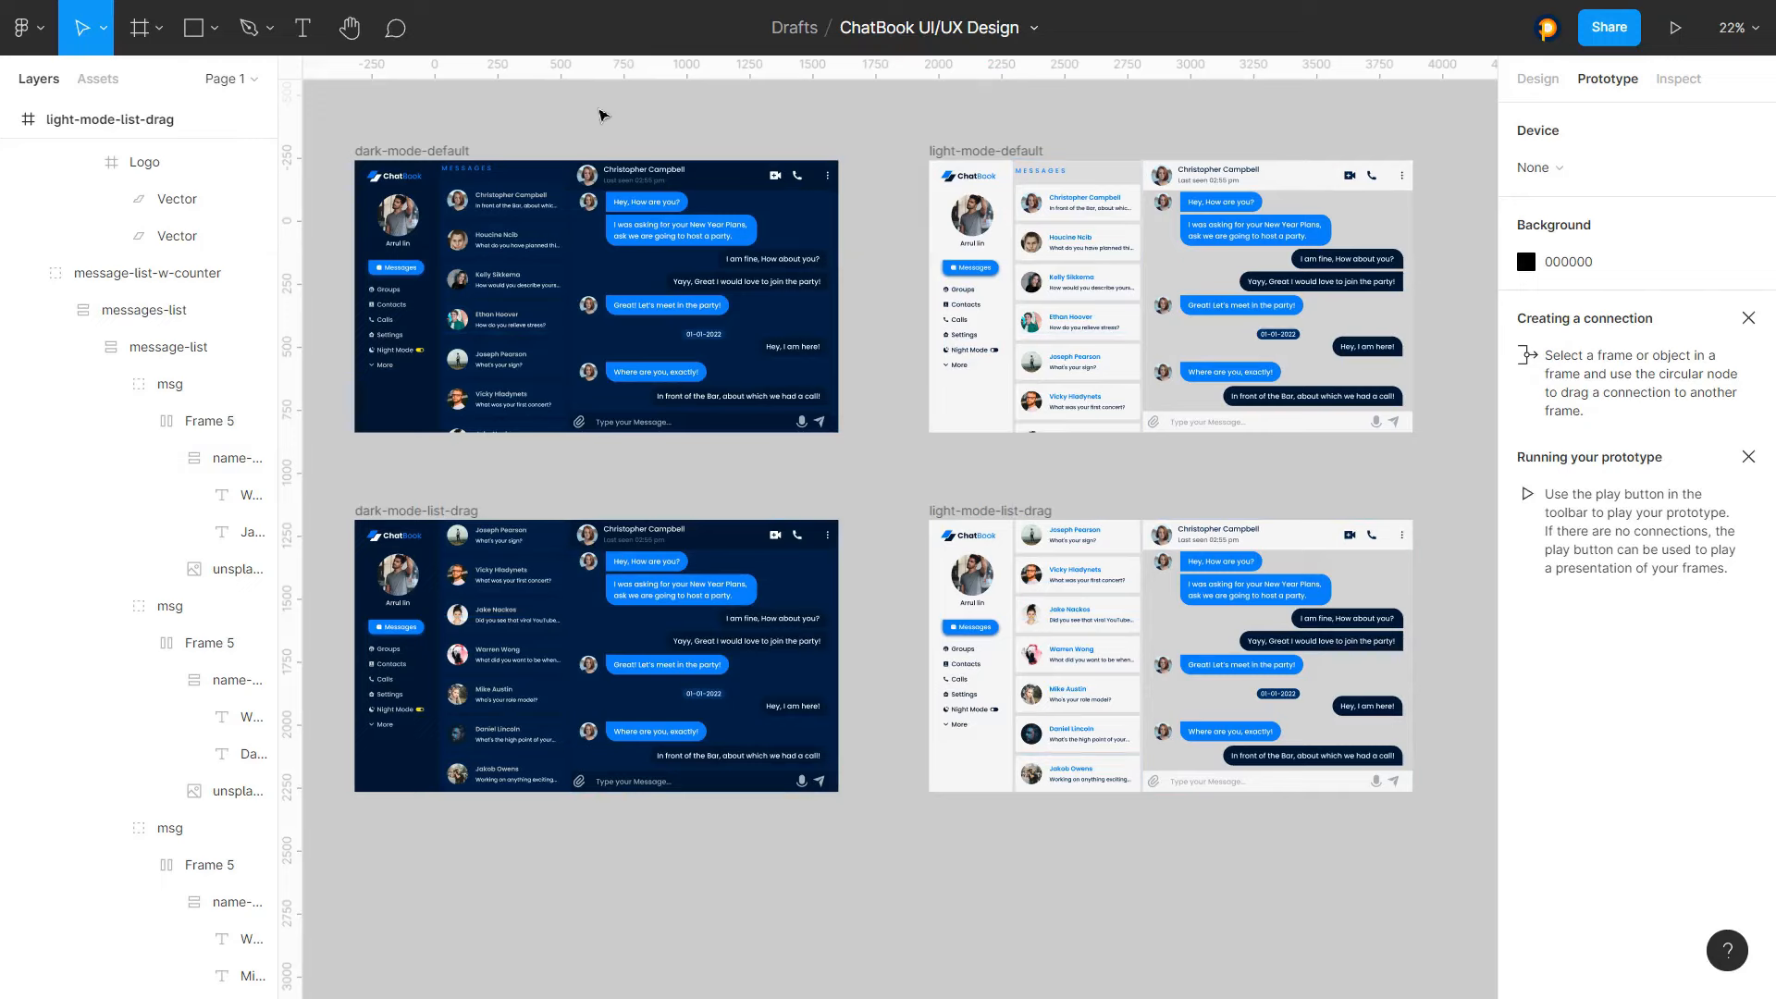
Collapse the expanded layer hierarchies of all four frames in the layer list
click(9, 120)
click(10, 157)
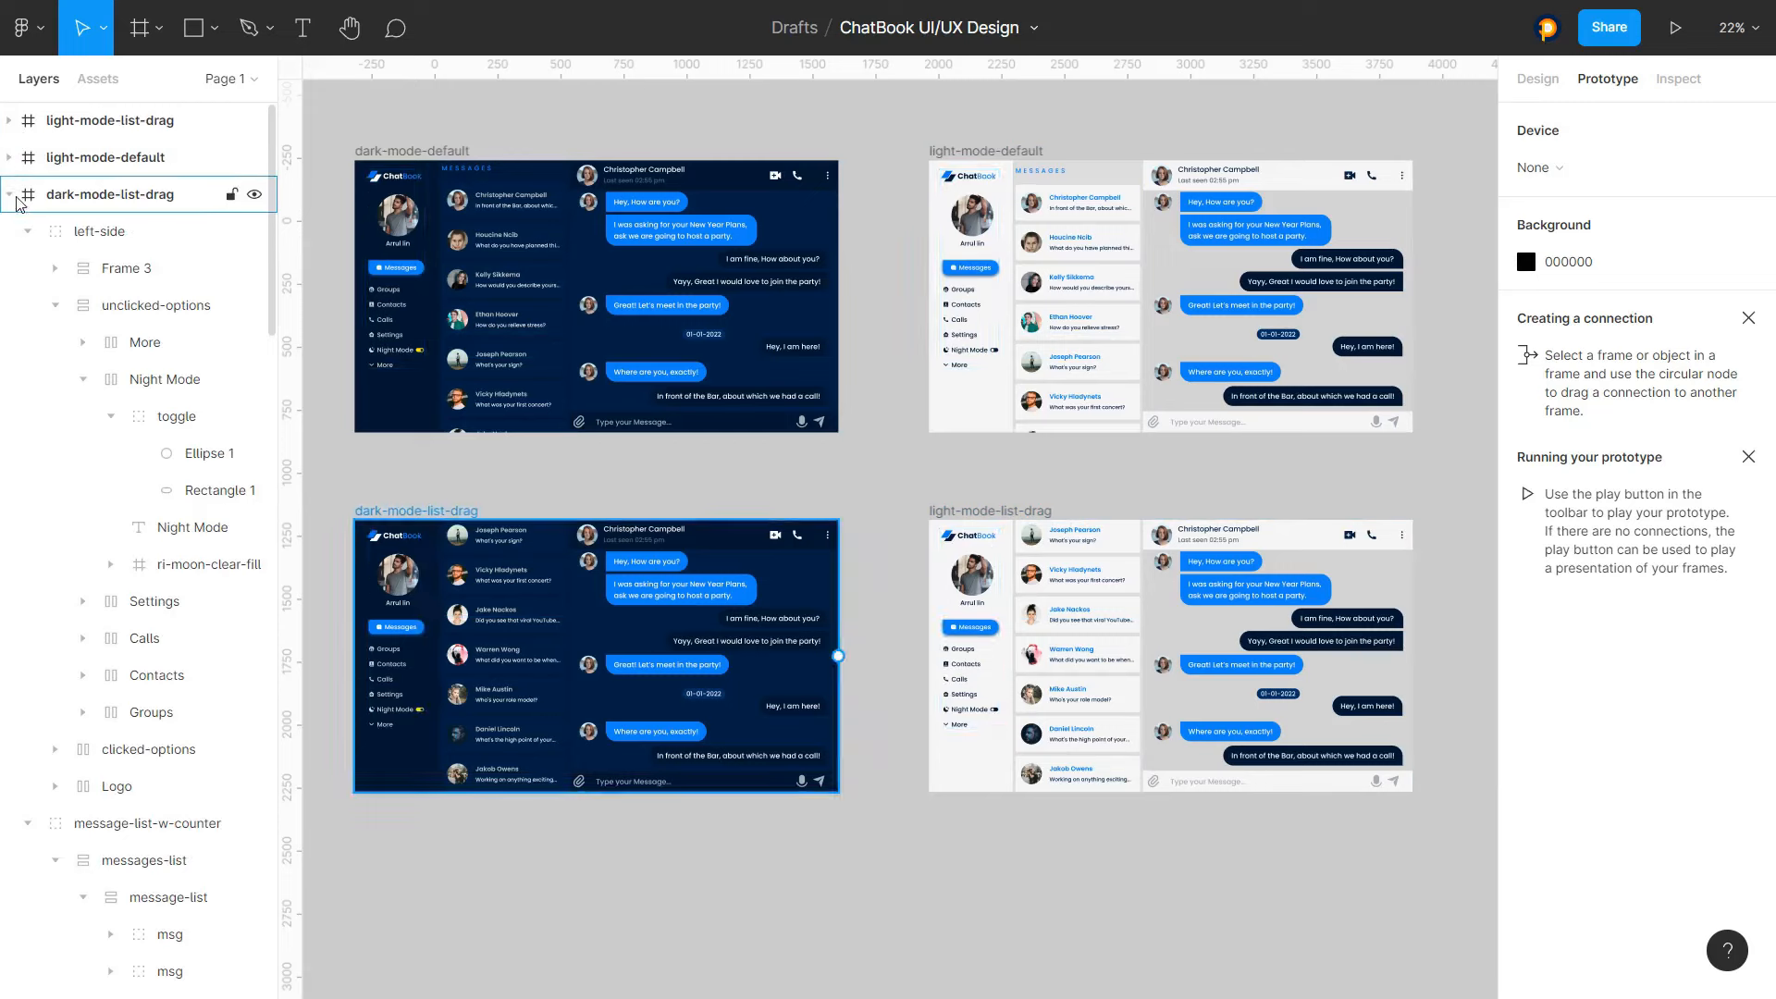
click(9, 194)
click(10, 231)
click(215, 233)
click(441, 114)
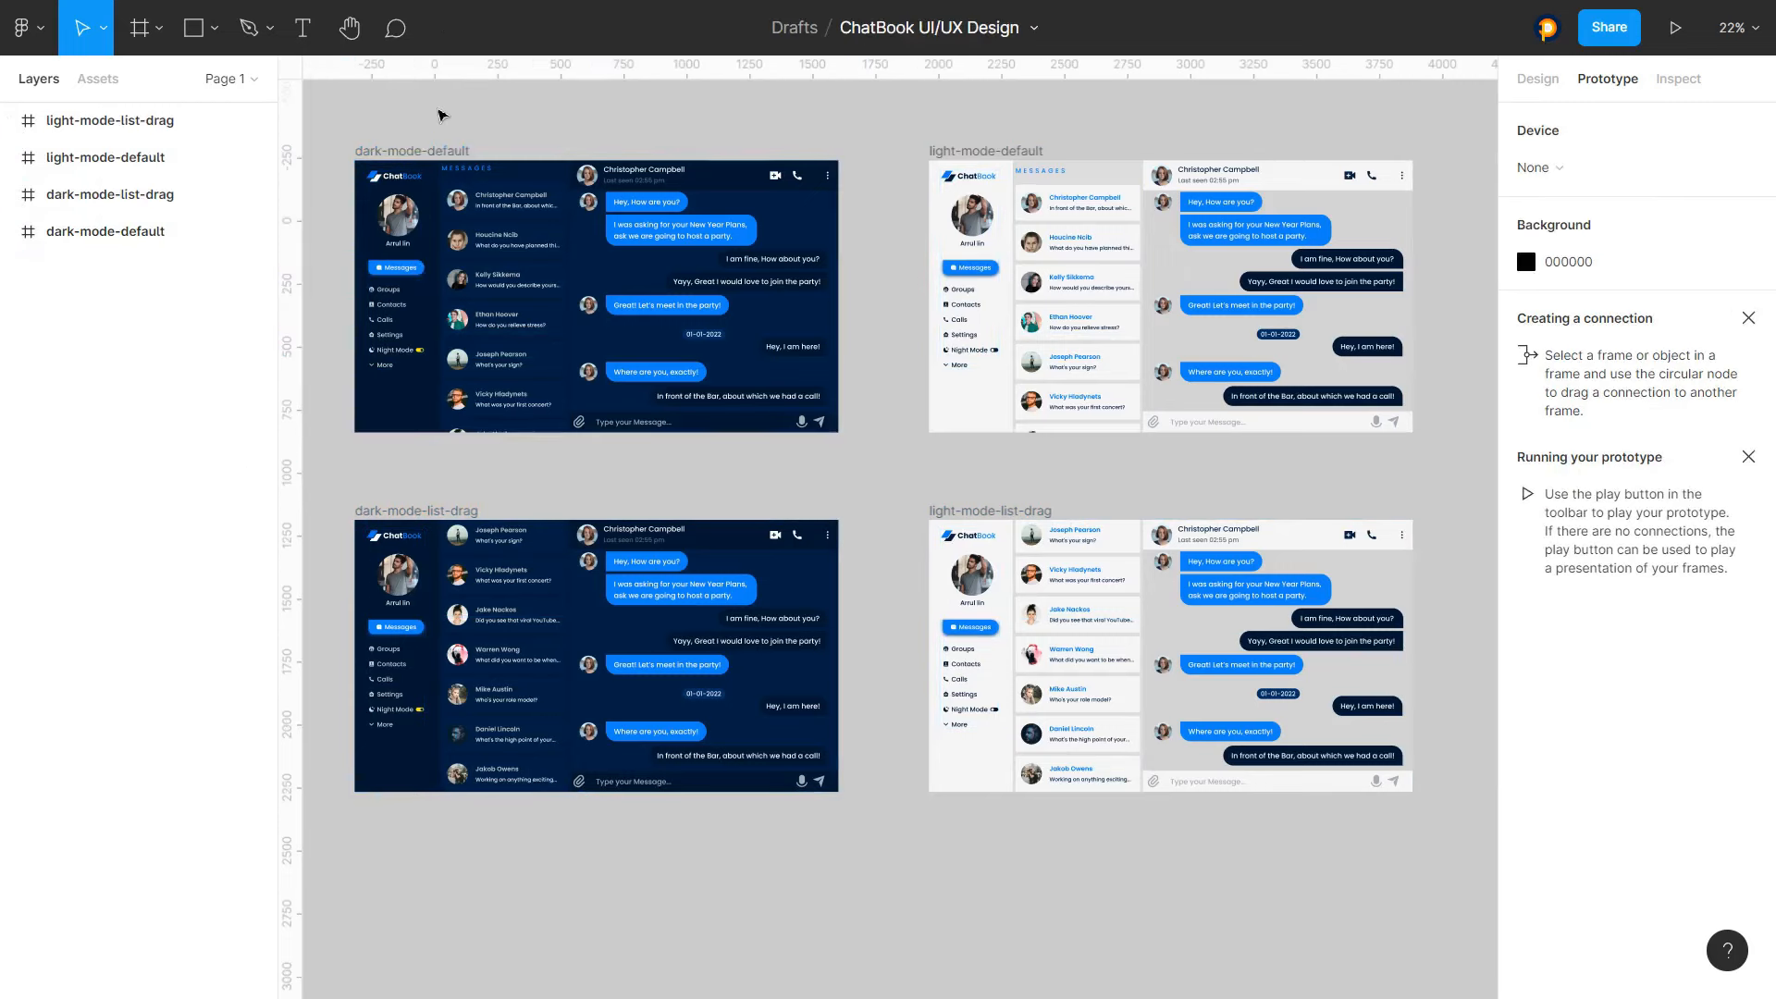
scroll(419, 214, down, 1)
scroll(419, 213, down, 1)
mouse_move(348, 135)
mouse_down()
mouse_move(518, 431)
mouse_move(1173, 604)
mouse_move(1152, 617)
mouse_move(401, 119)
mouse_move(352, 126)
mouse_up()
click(1156, 518)
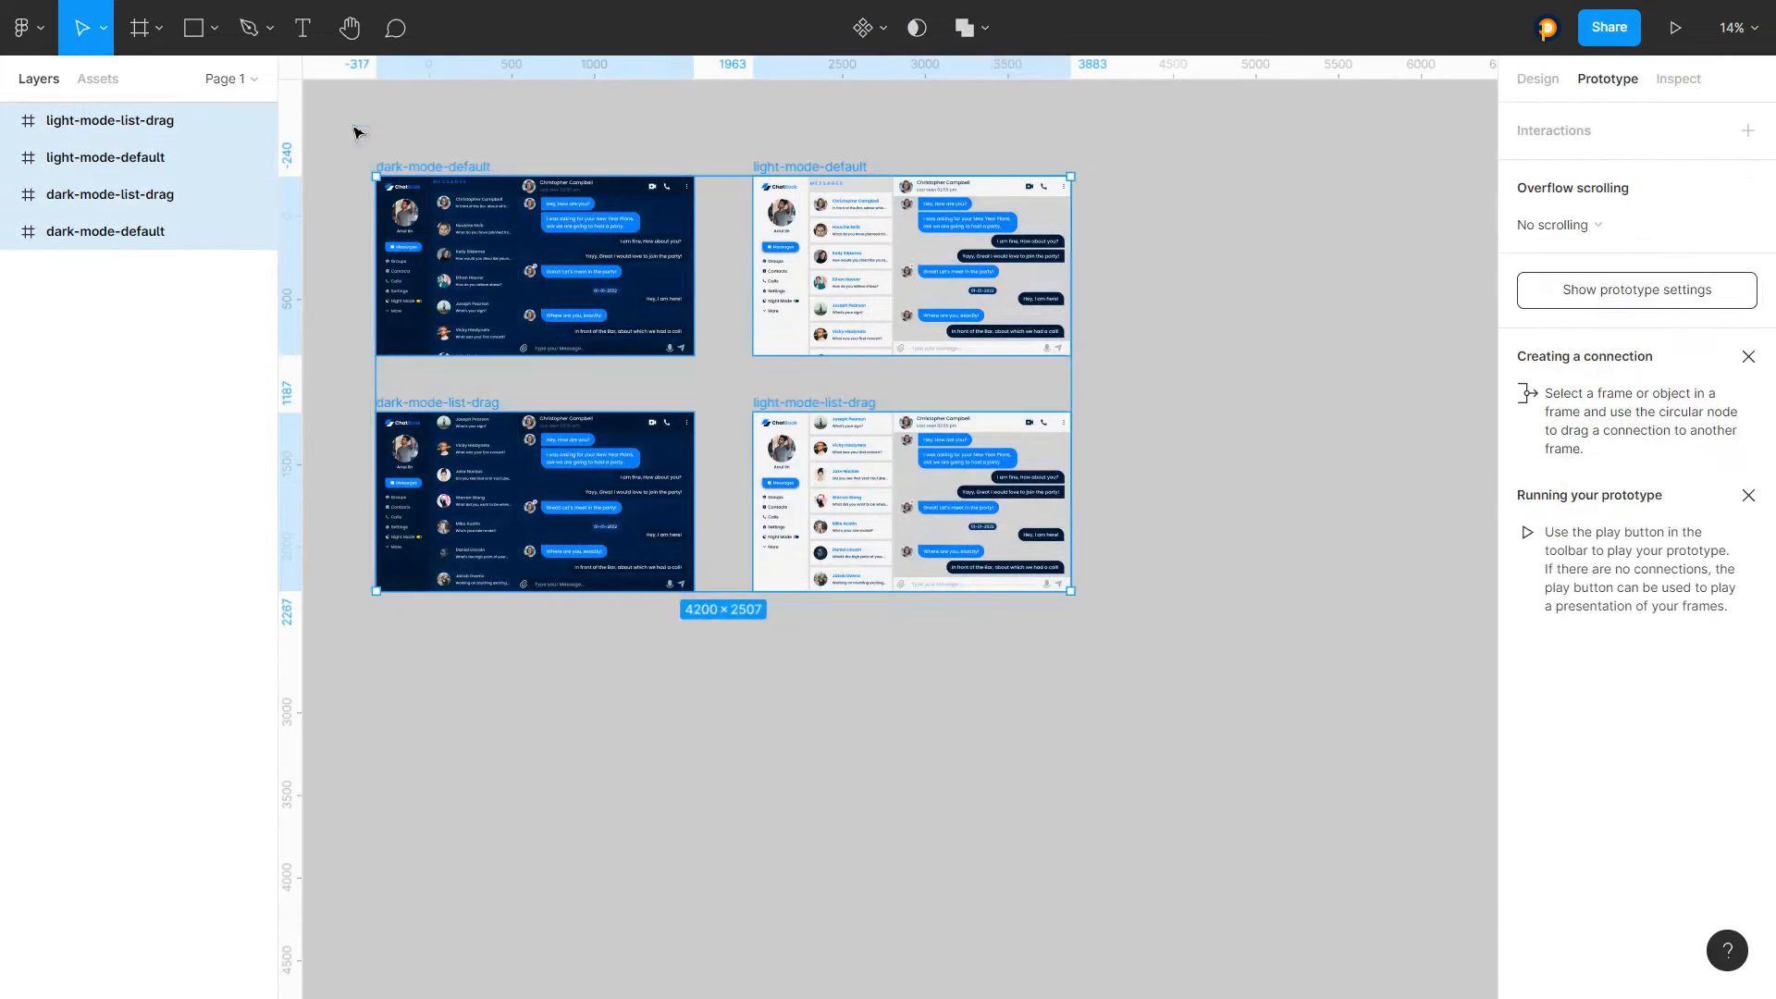
click(365, 127)
Give the toggle's Ellipse 1 in dark-mode-default an On click interaction that navigates to light-mode-default
scroll(370, 244, up, 10)
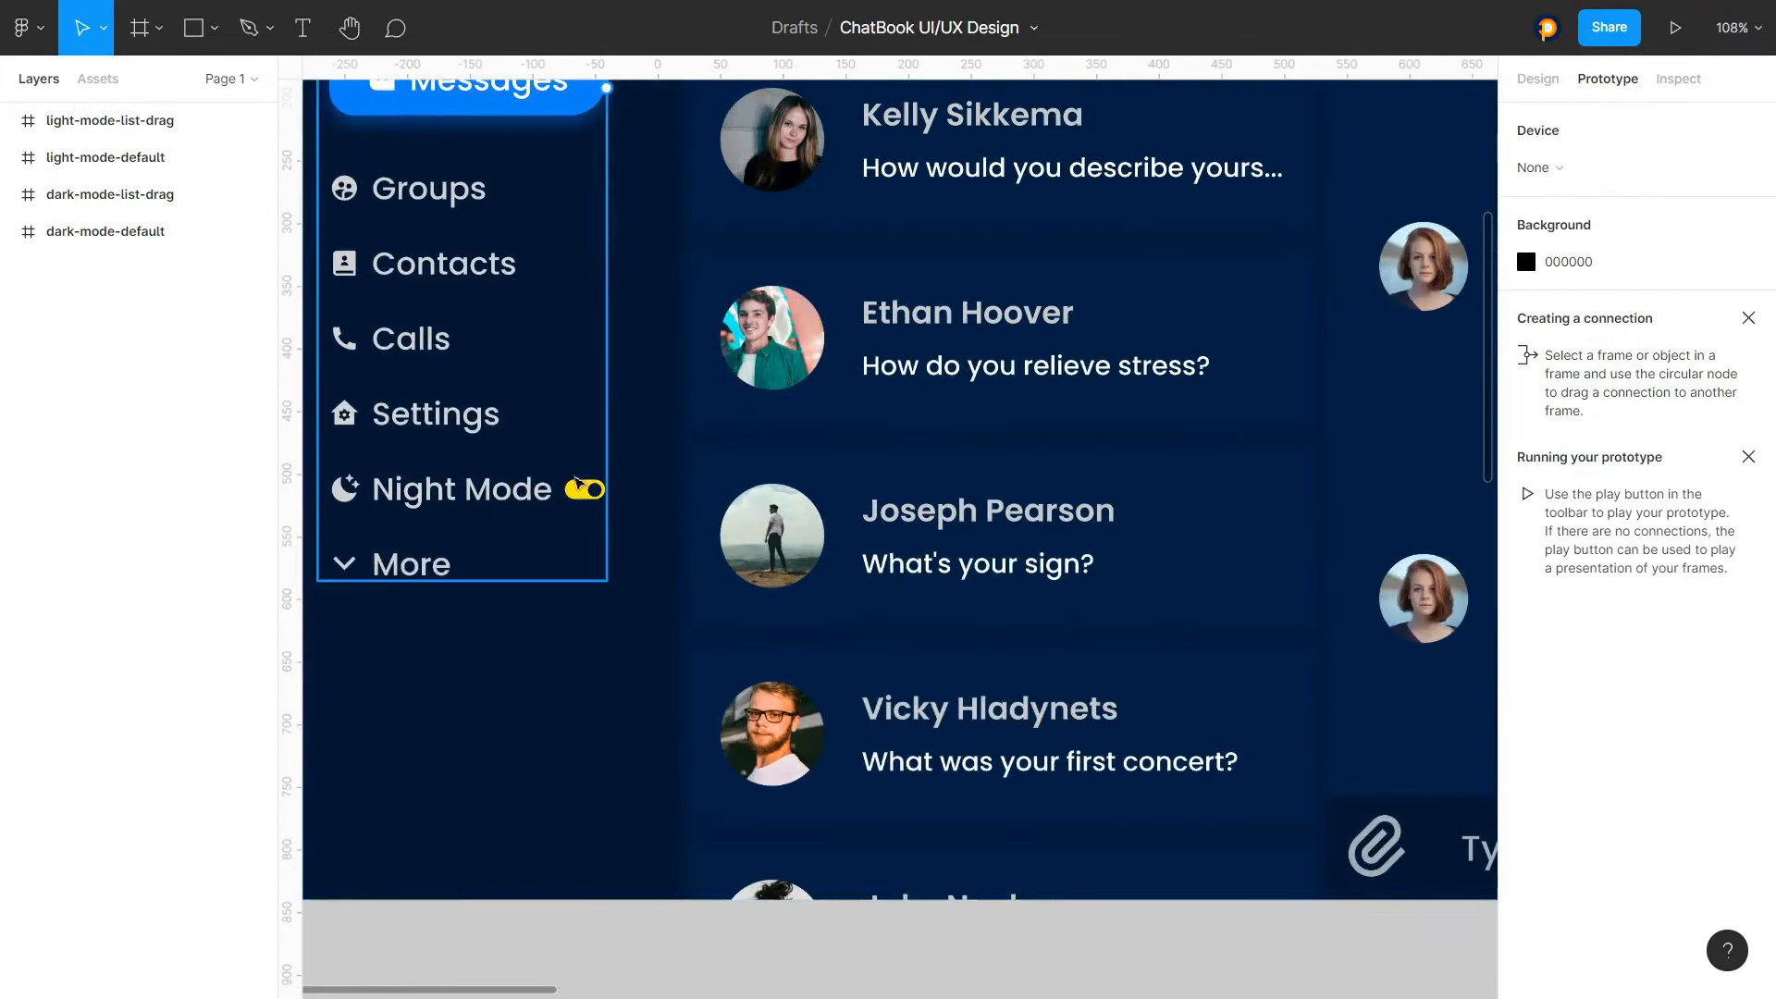
click(597, 493)
click(598, 494)
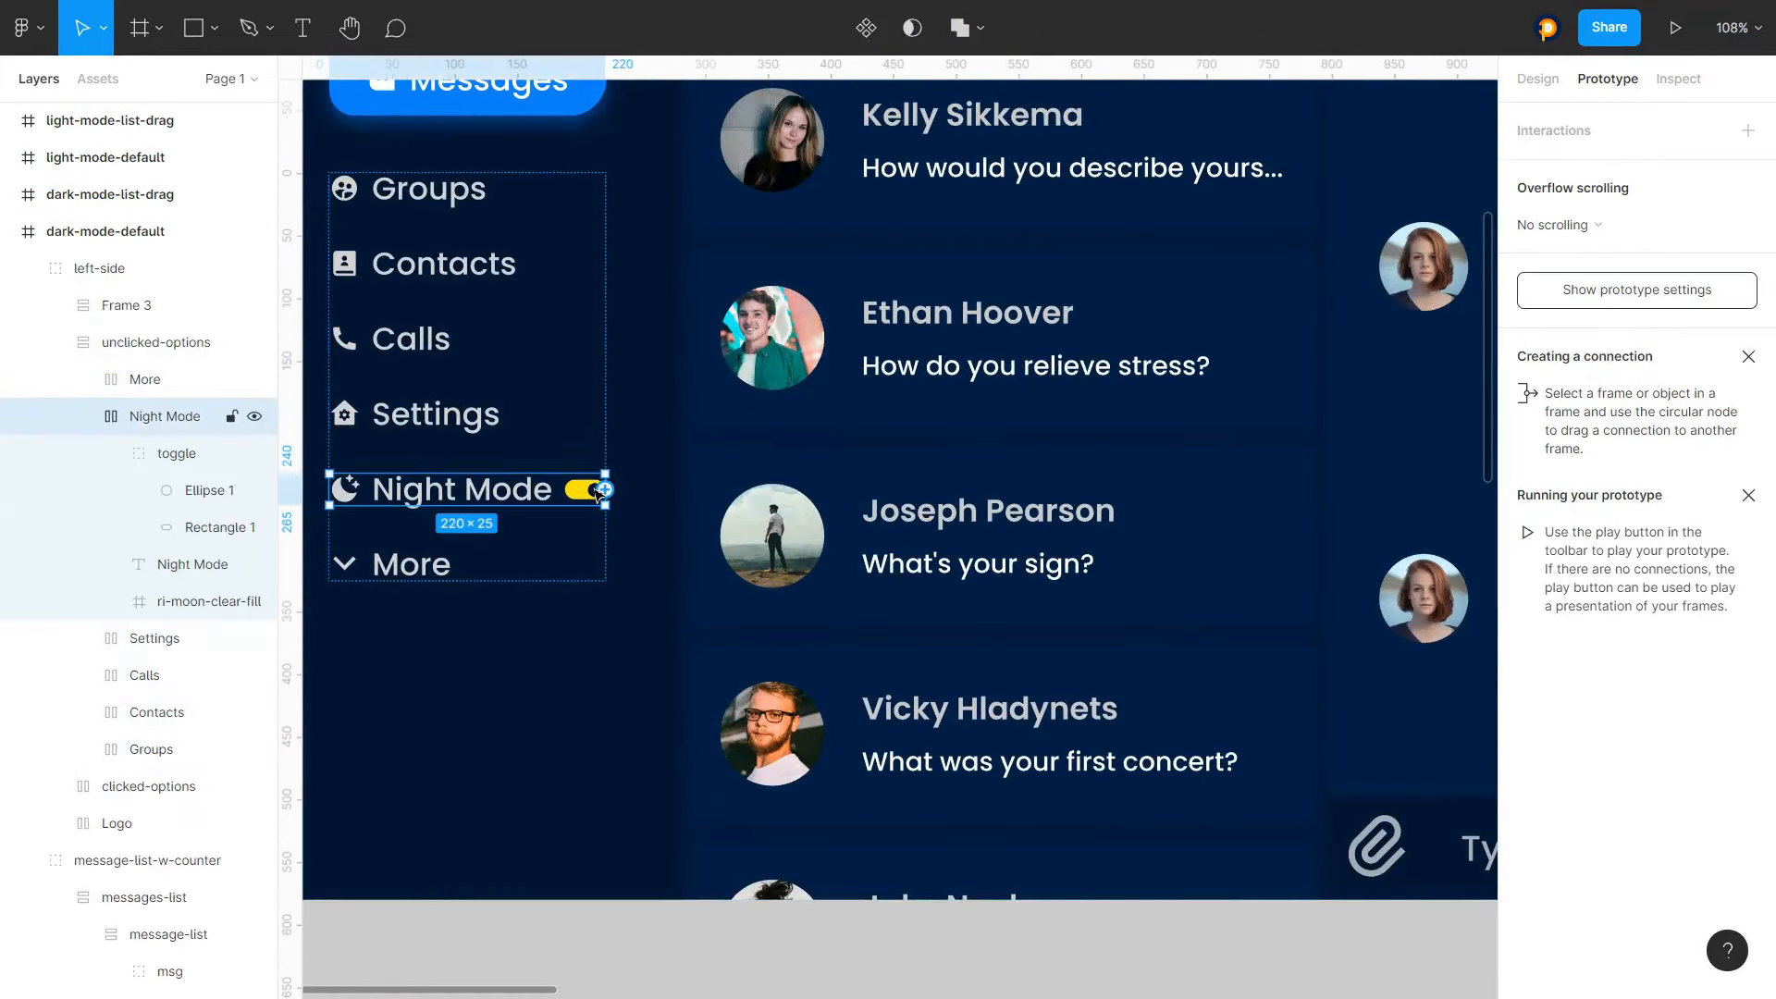
scroll(596, 493, up, 3)
click(597, 492)
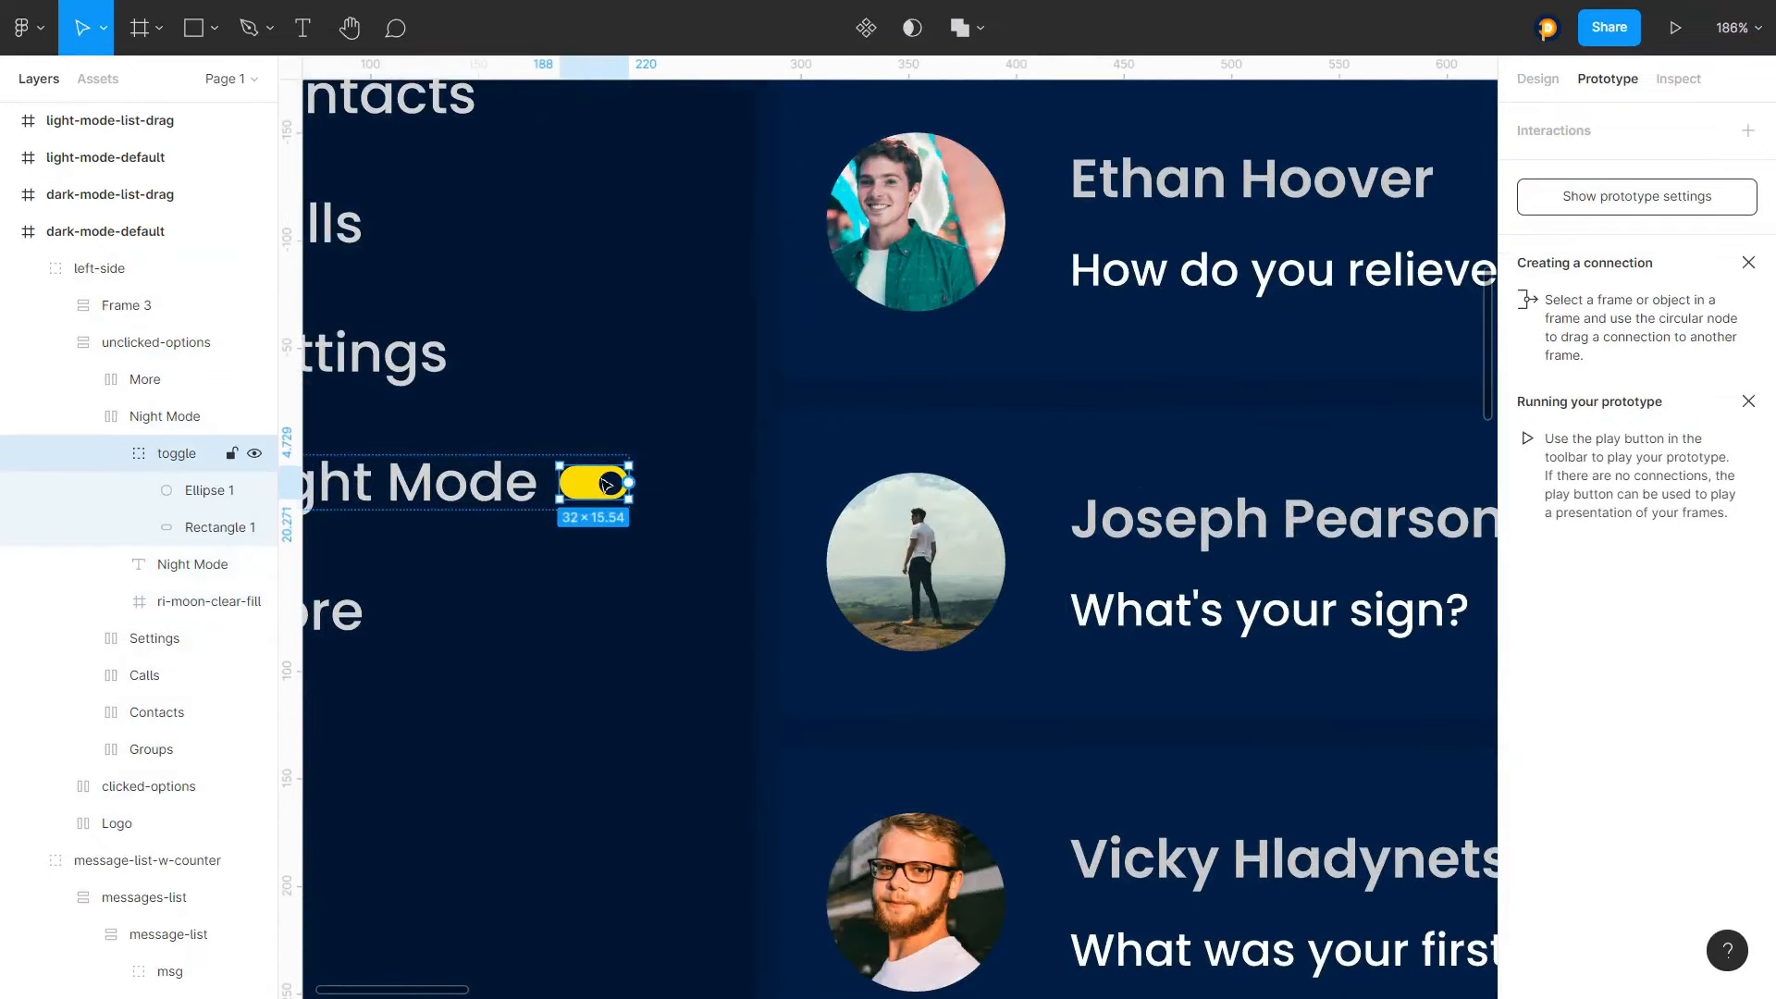
click(610, 488)
scroll(555, 462, down, 8)
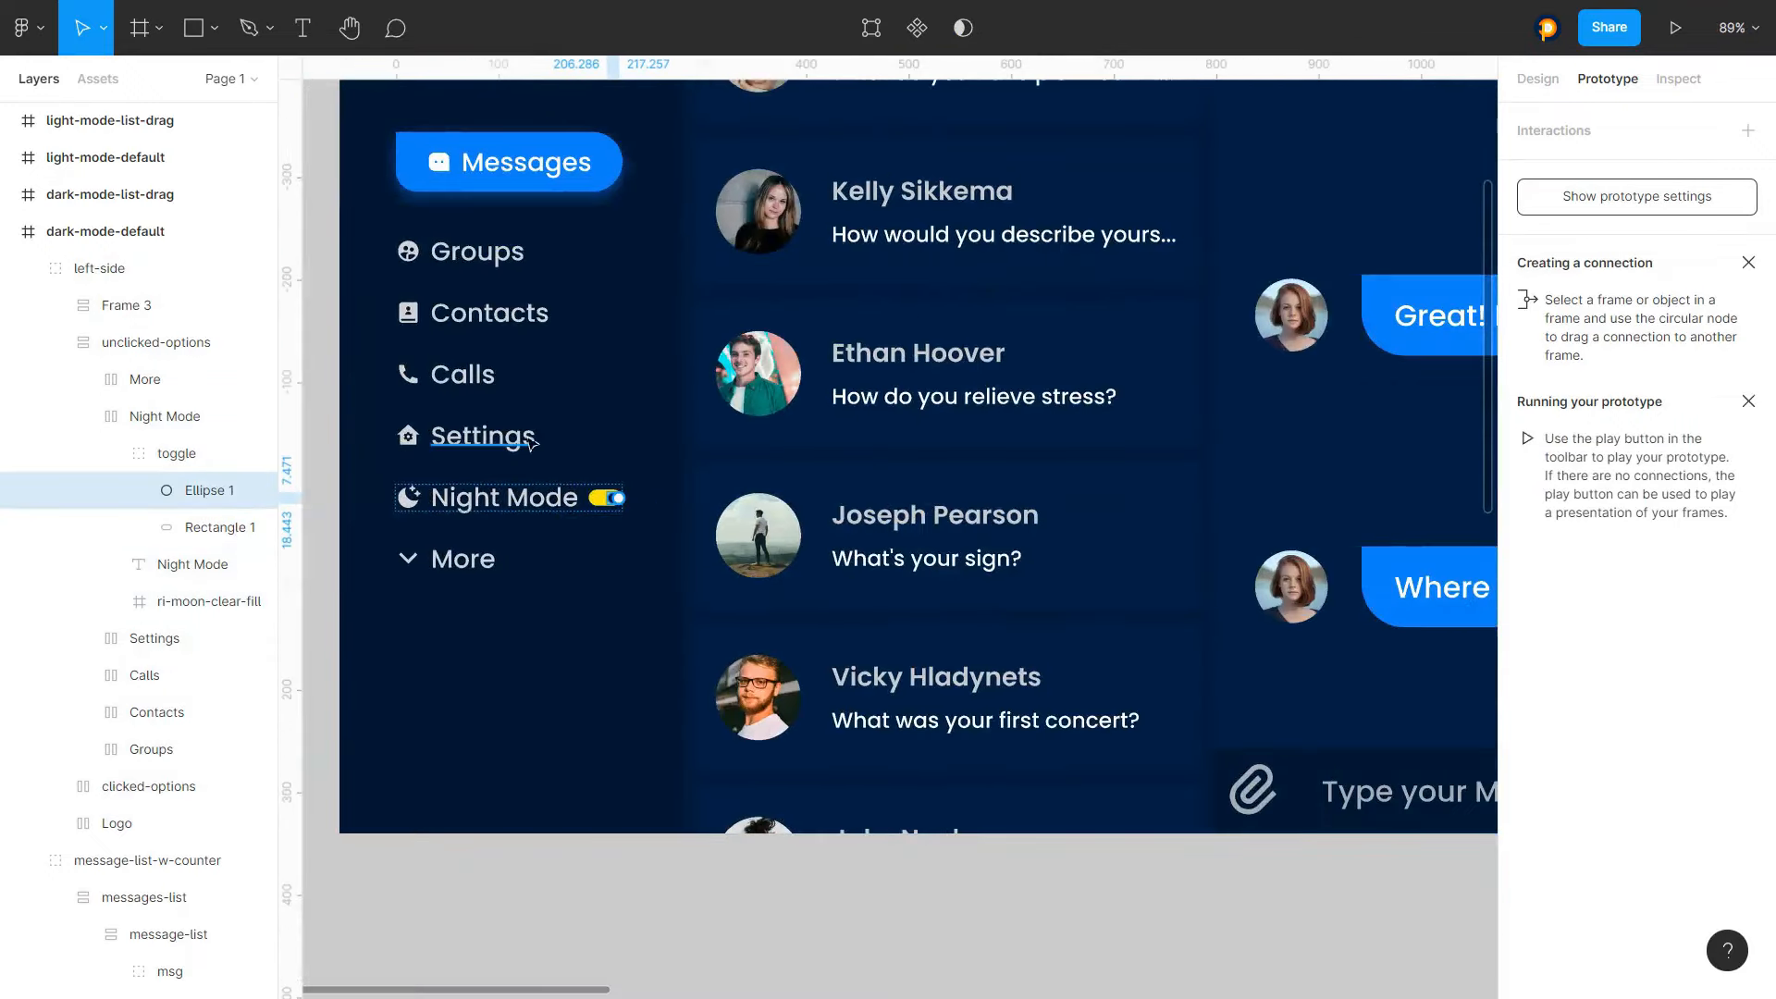
scroll(532, 444, down, 2)
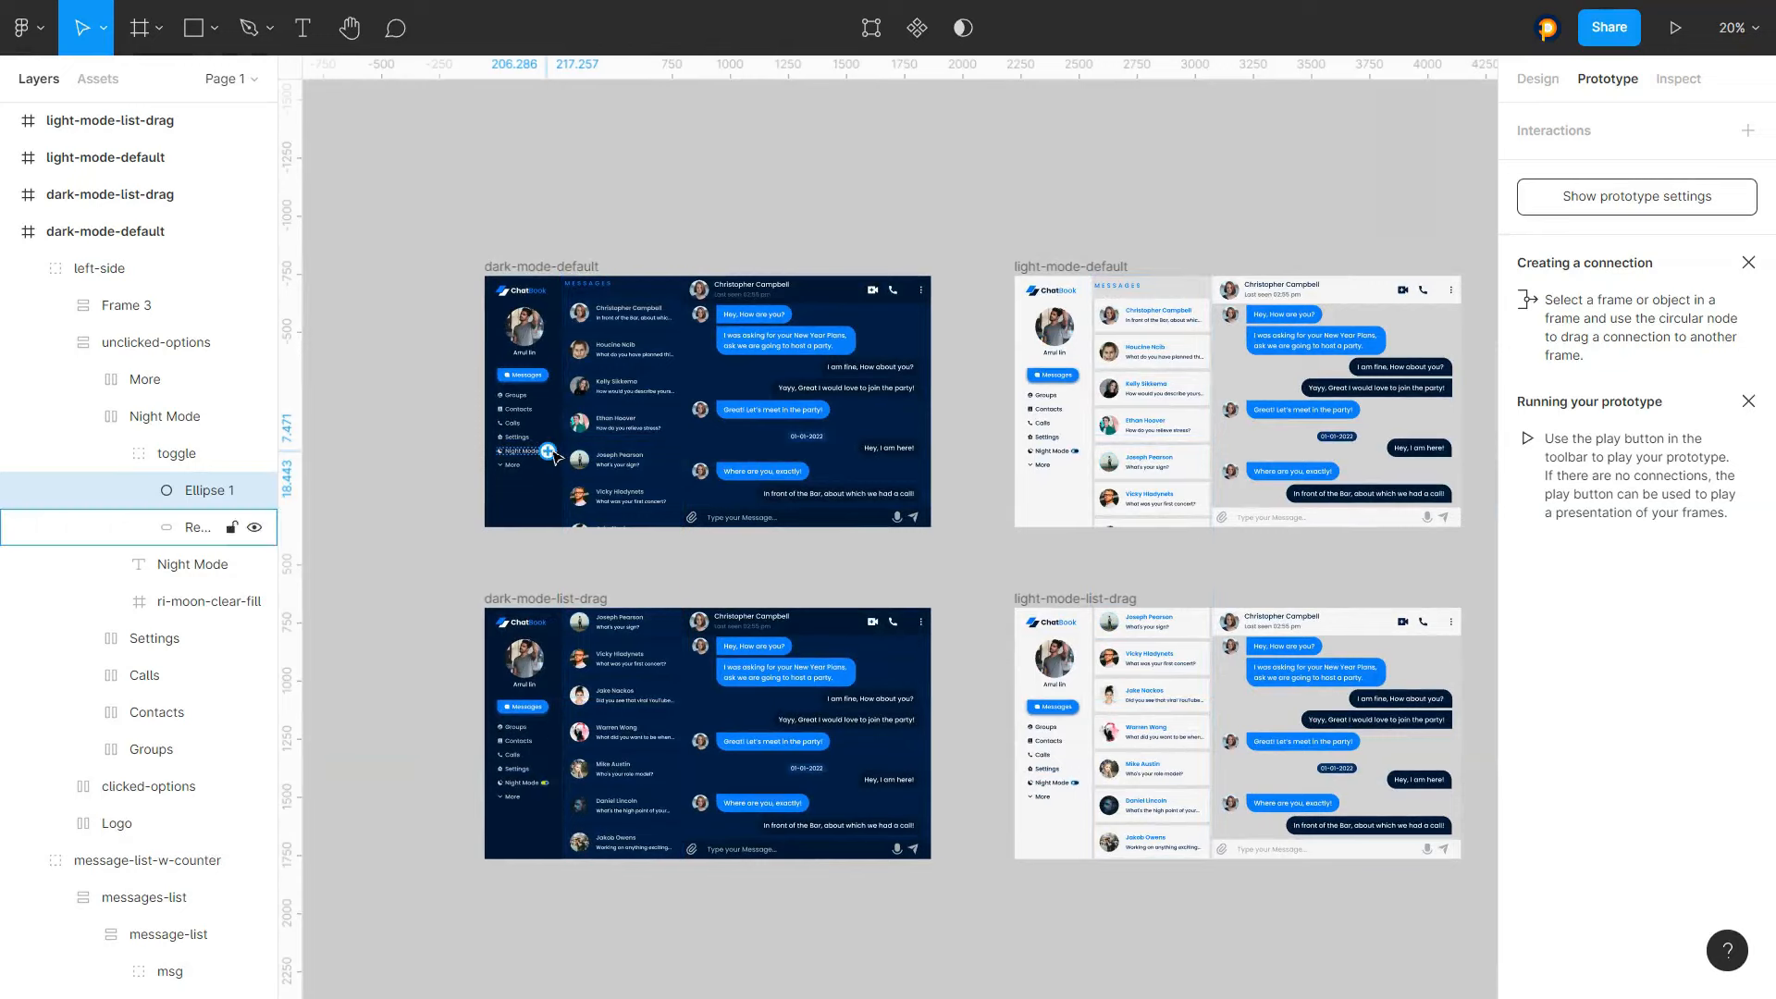
click(1547, 168)
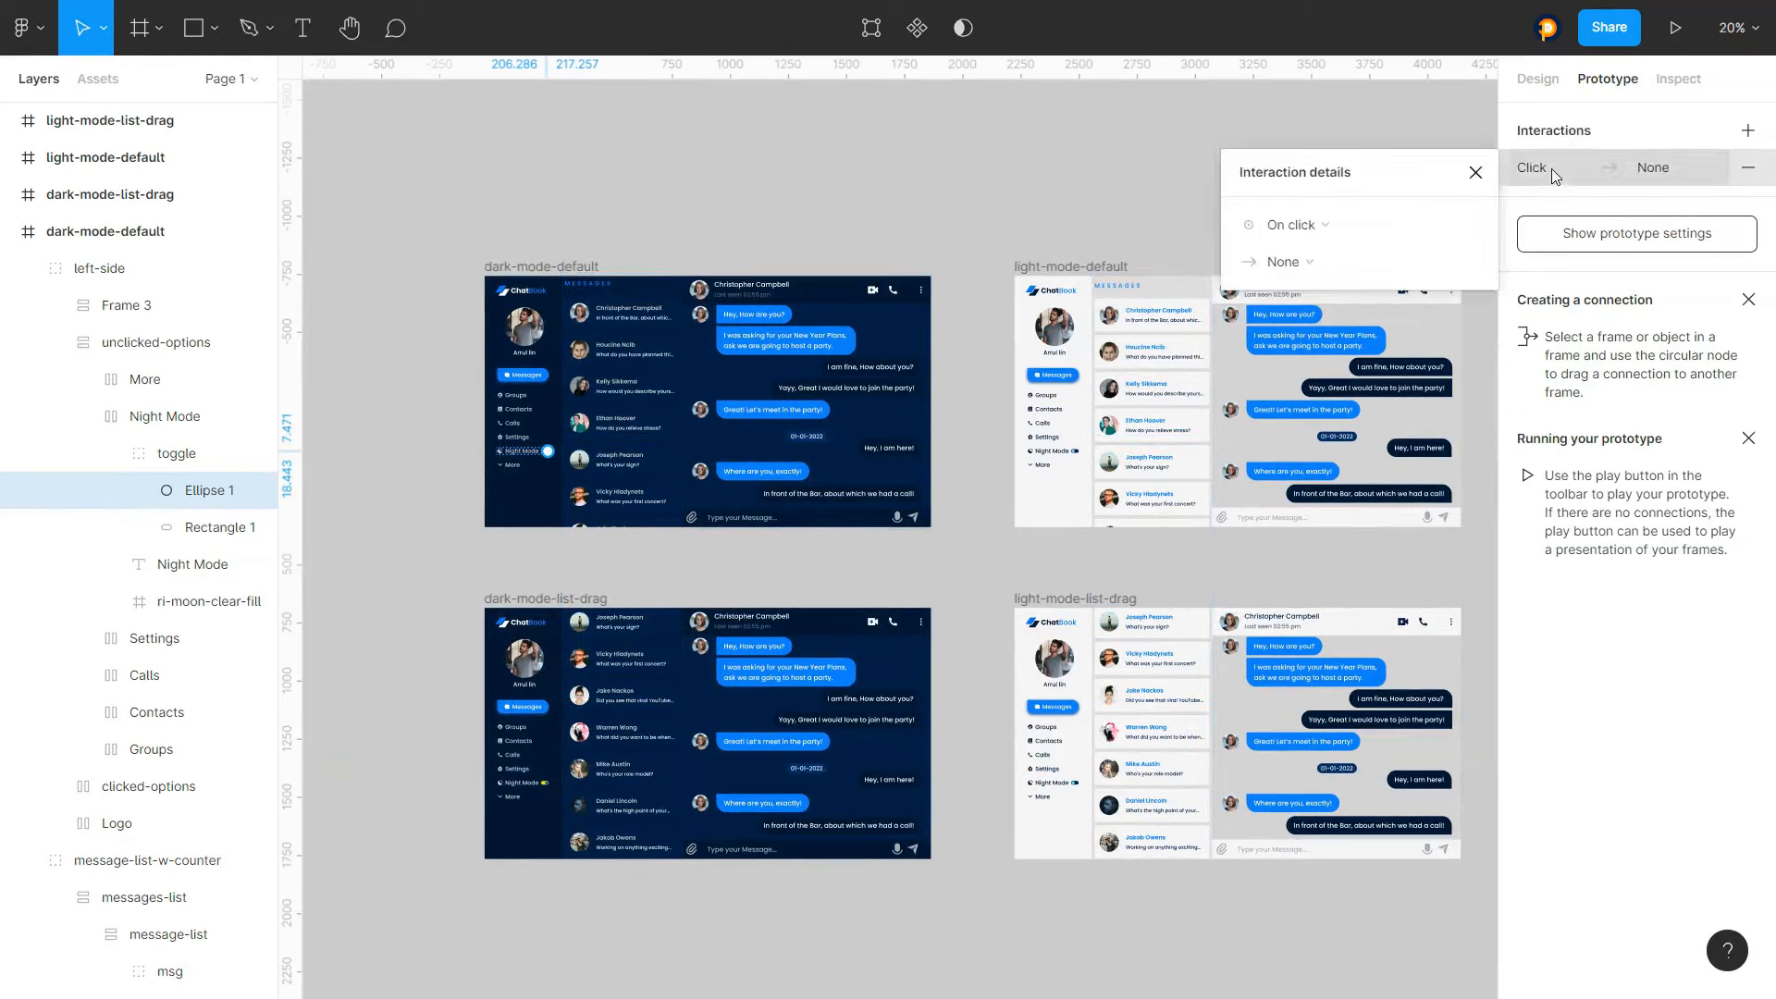
click(1313, 271)
click(1286, 303)
click(1406, 266)
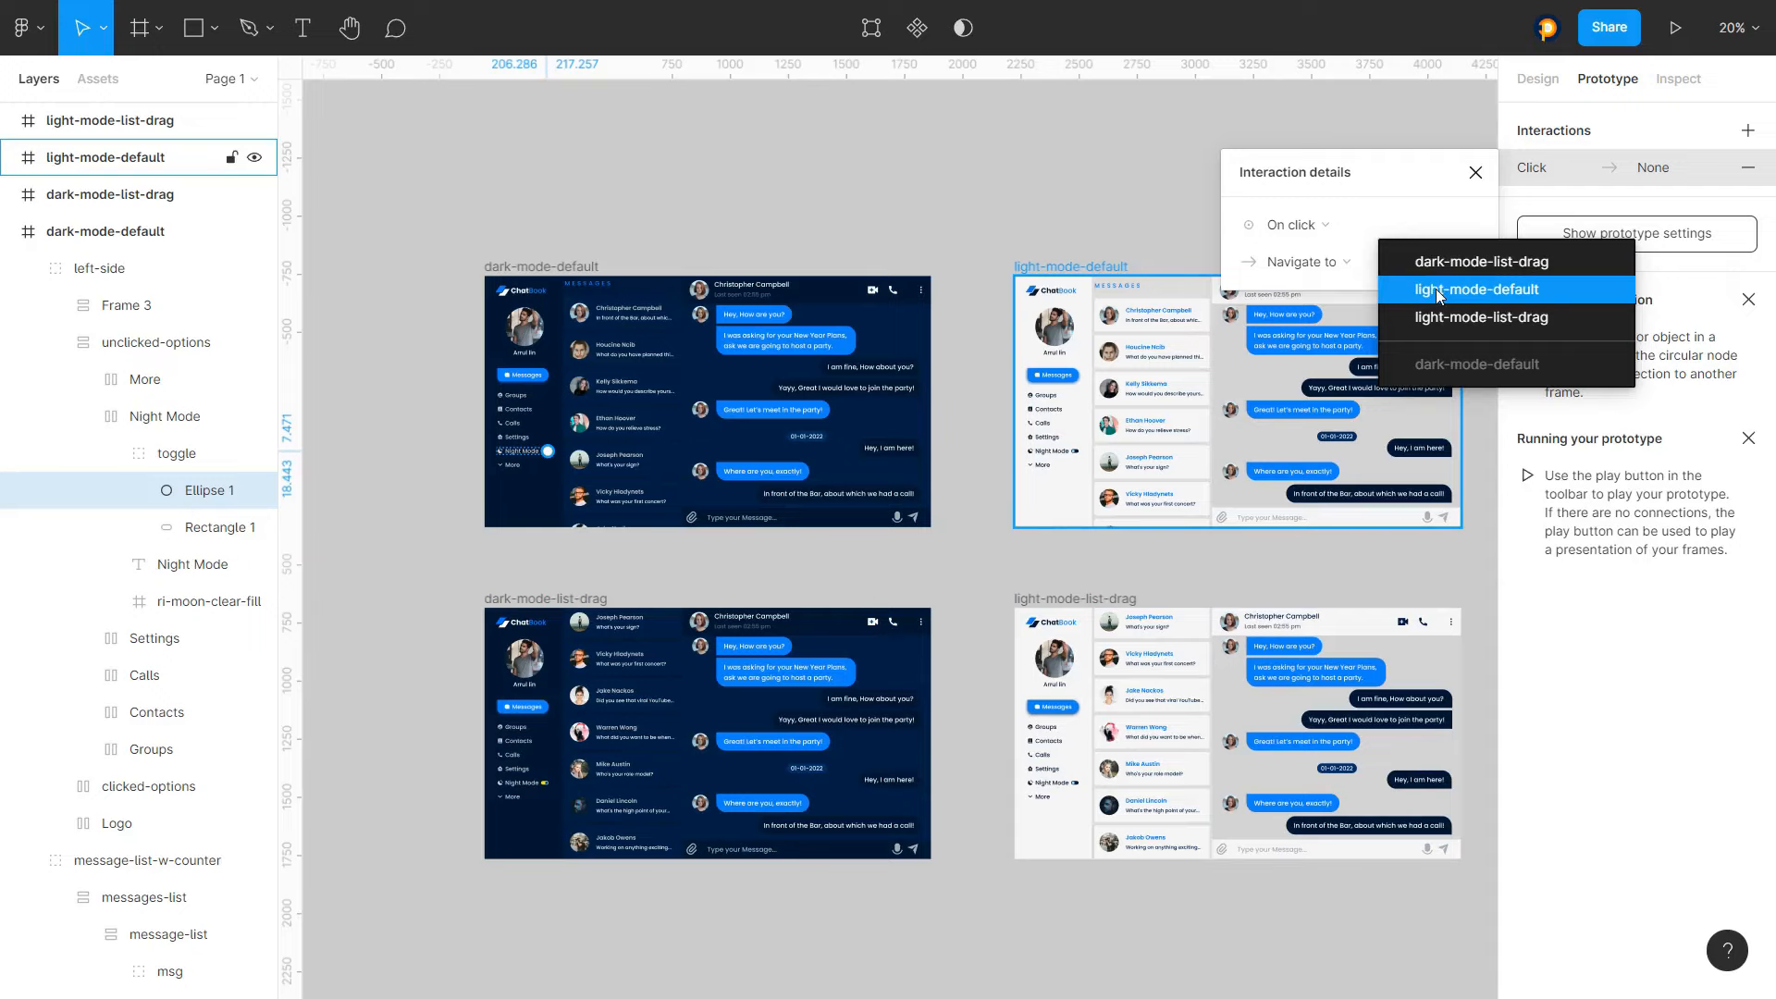
click(1439, 291)
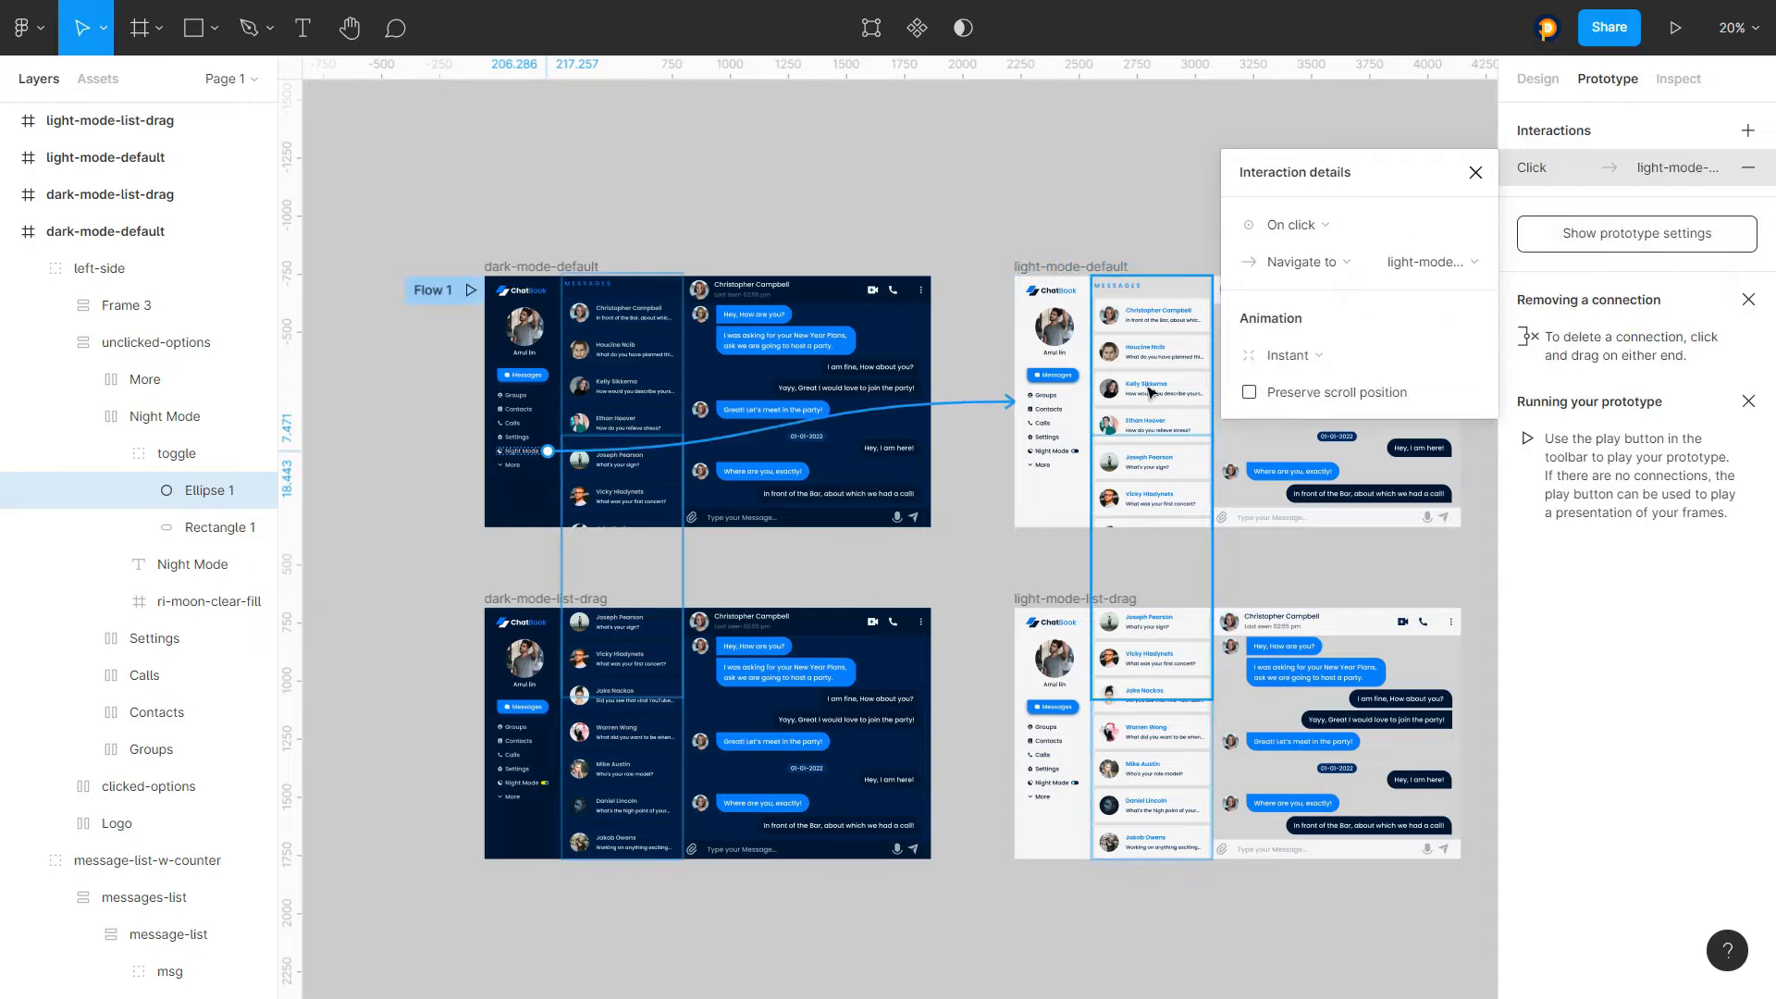
scroll(686, 194, down, 5)
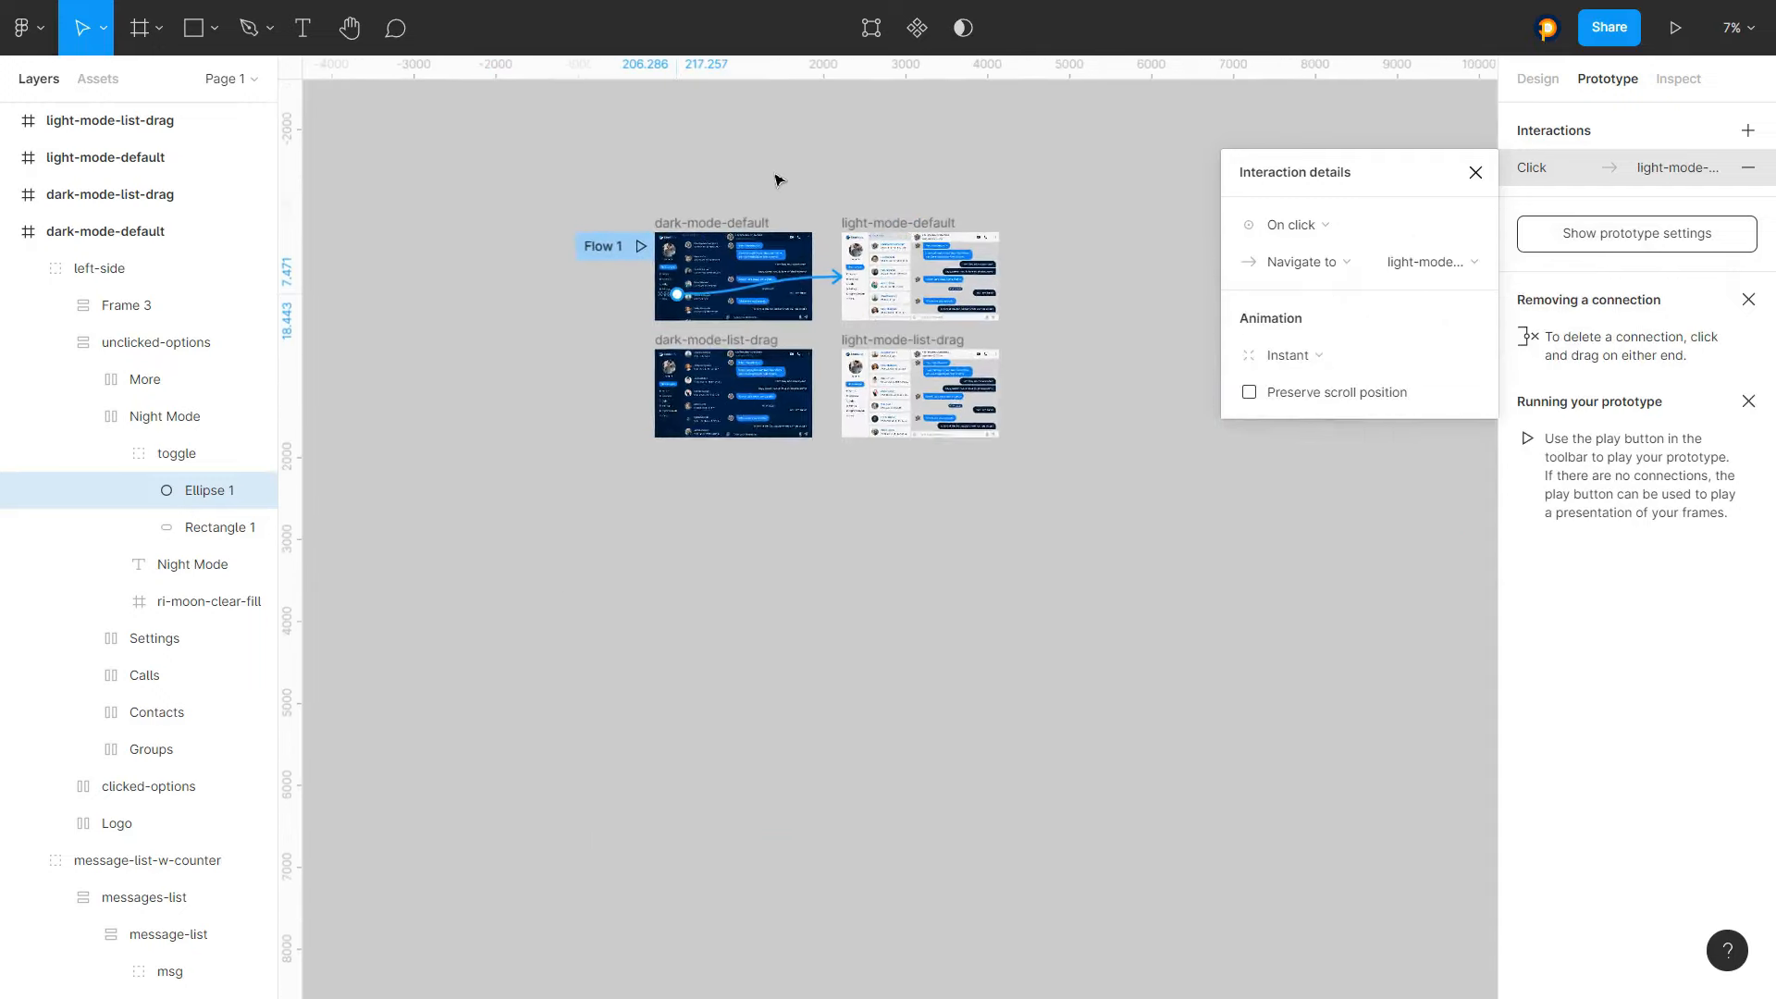
click(962, 150)
scroll(721, 229, up, 3)
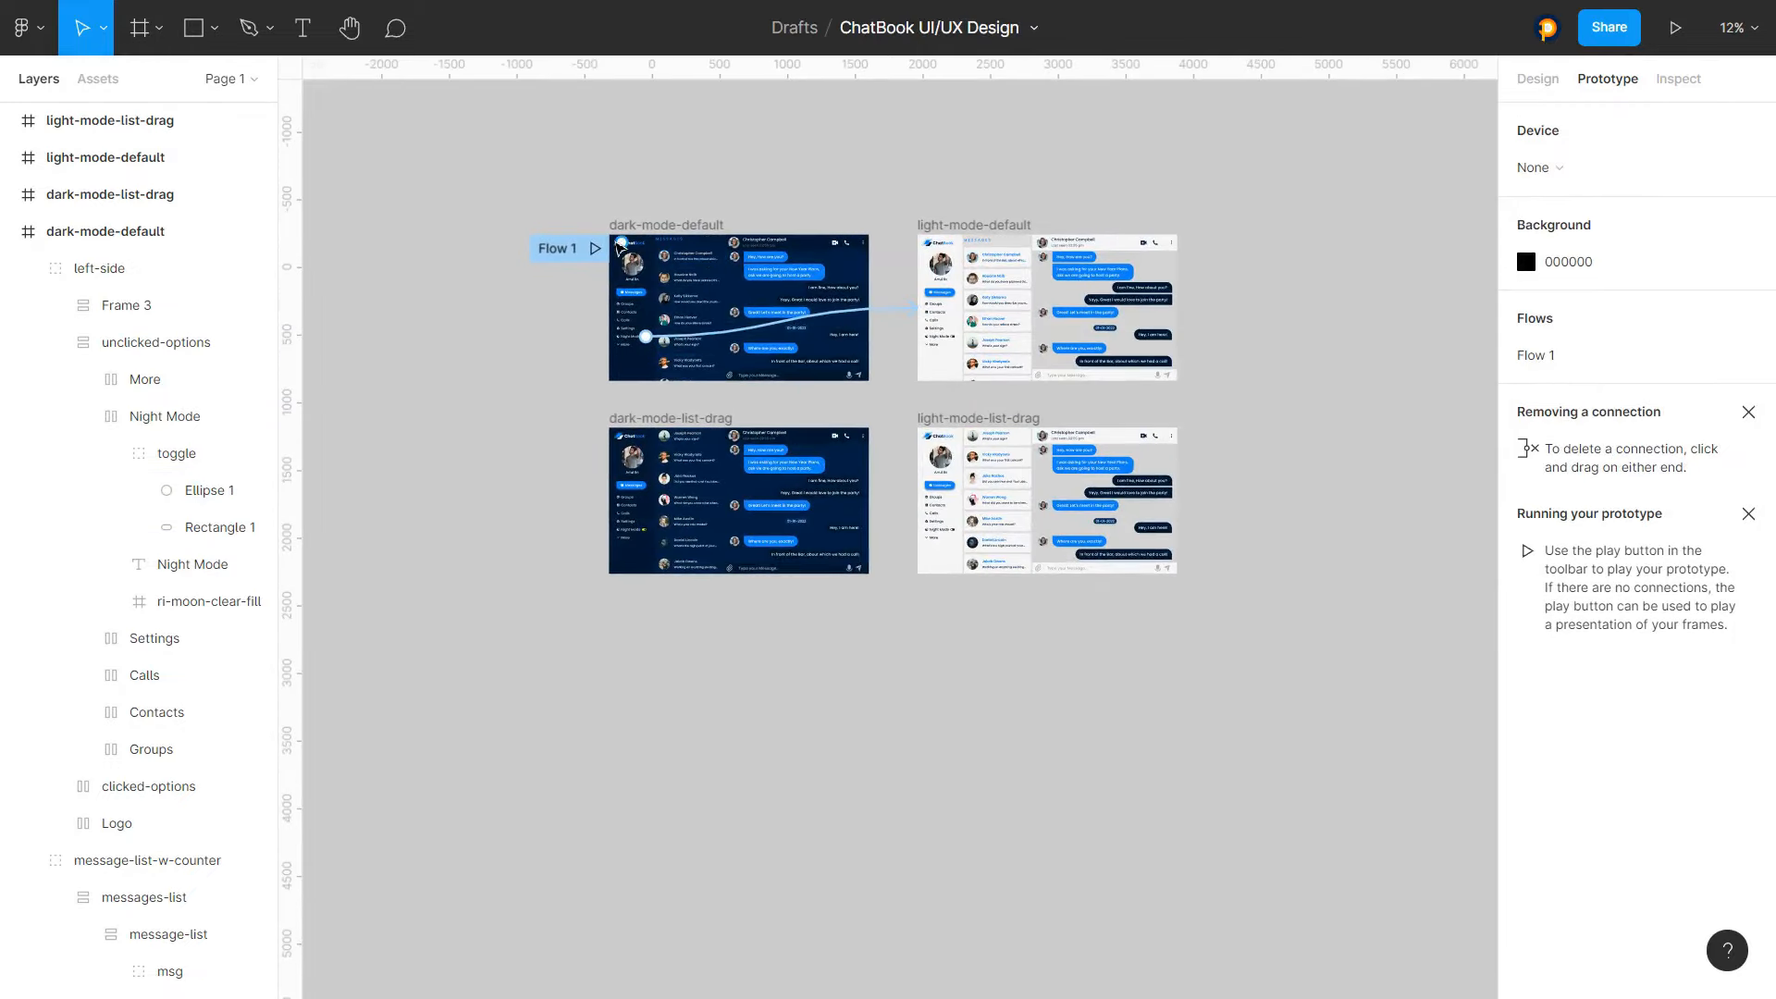
scroll(956, 336, up, 8)
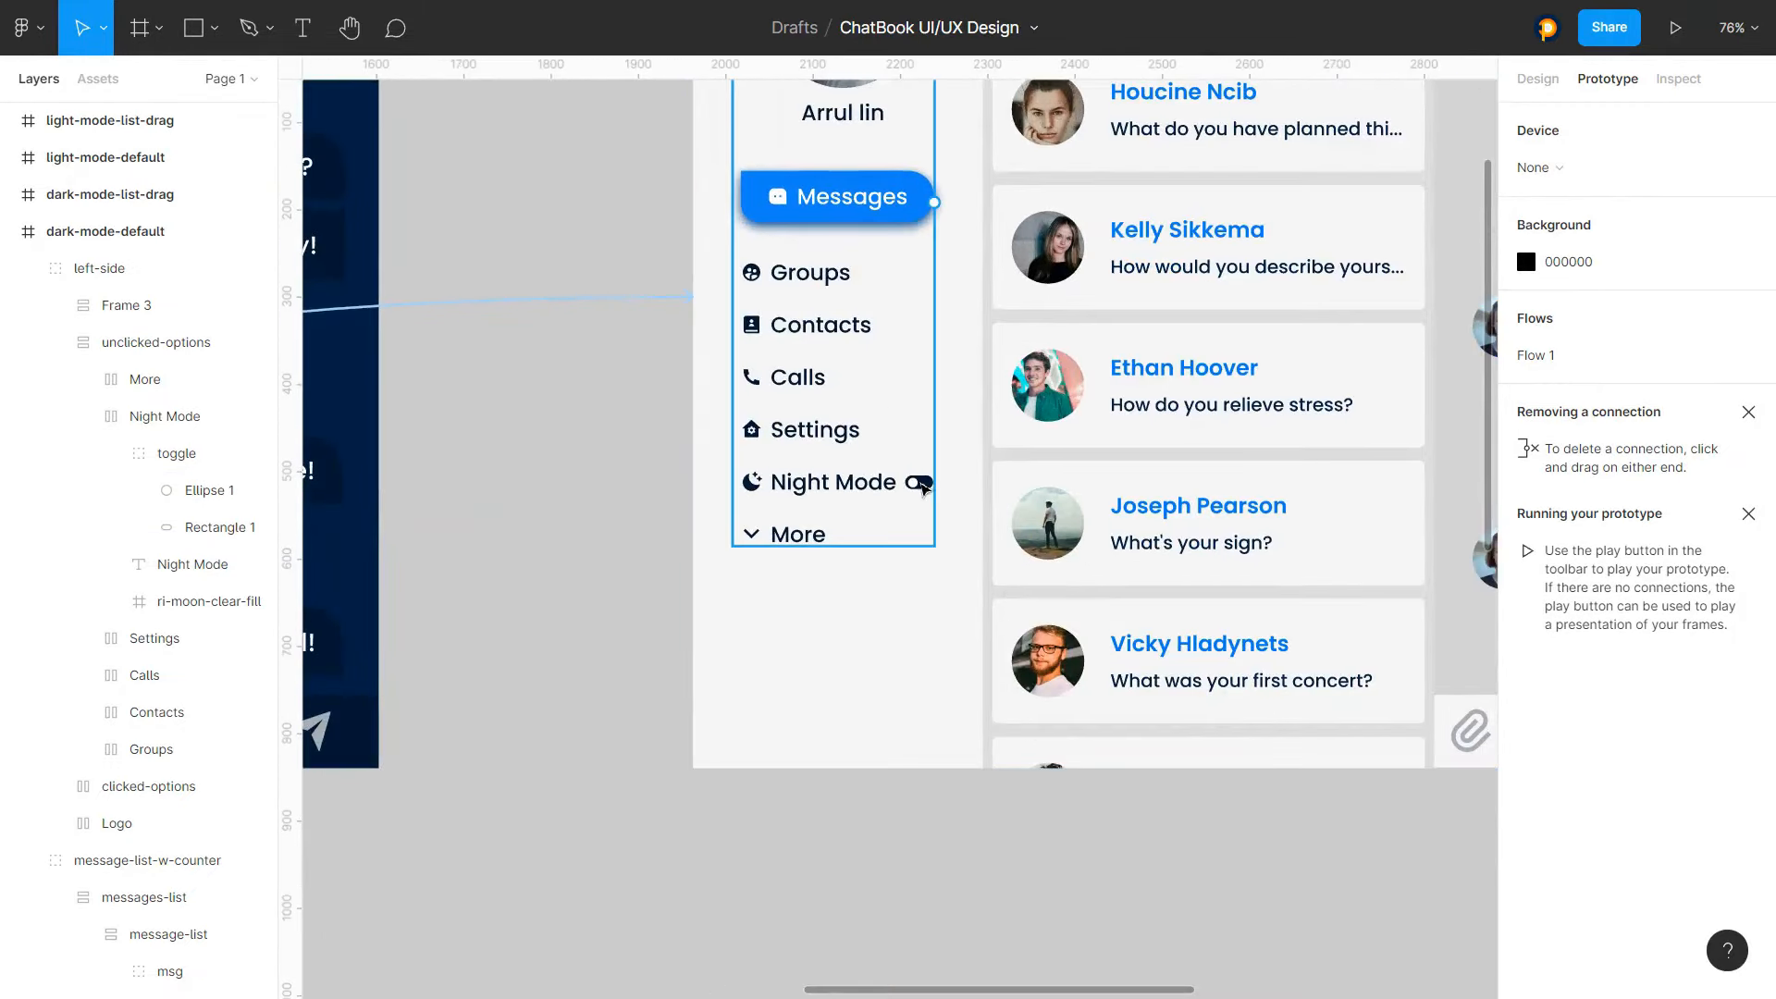
Give the toggle's Ellipse 1 in light-mode-default an On click interaction that navigates to dark-mode-default
click(919, 487)
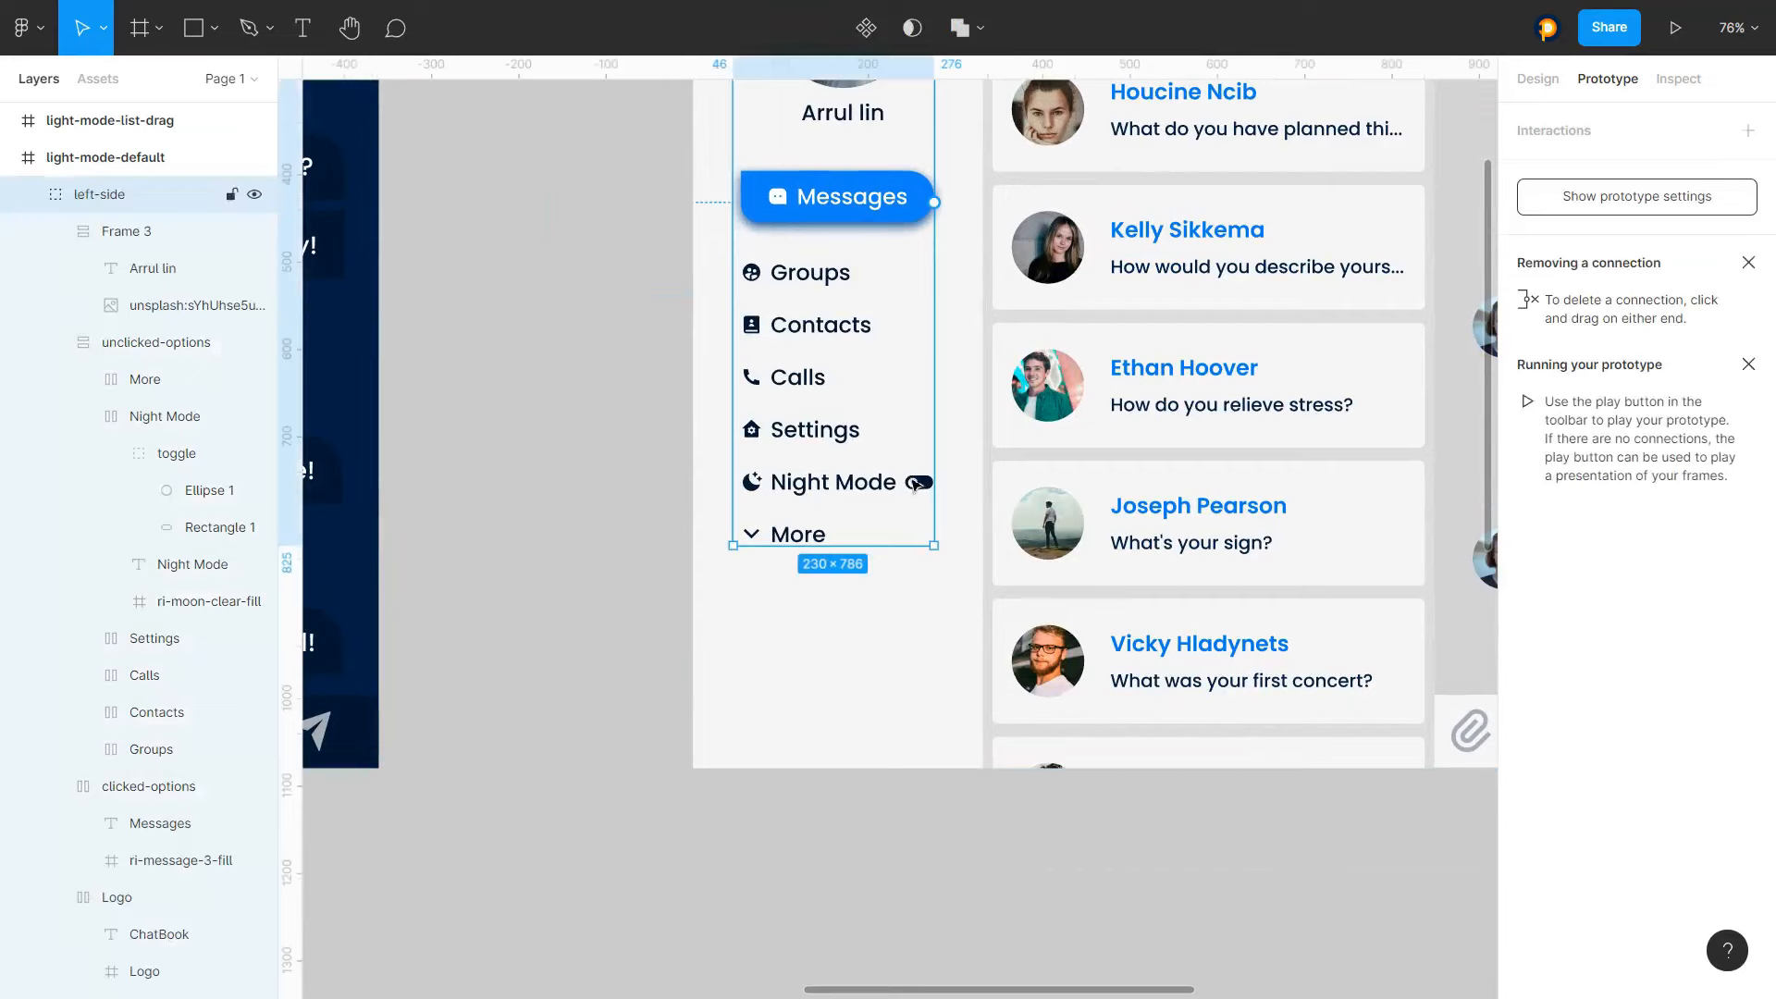
double_click(916, 487)
double_click(917, 486)
double_click(919, 488)
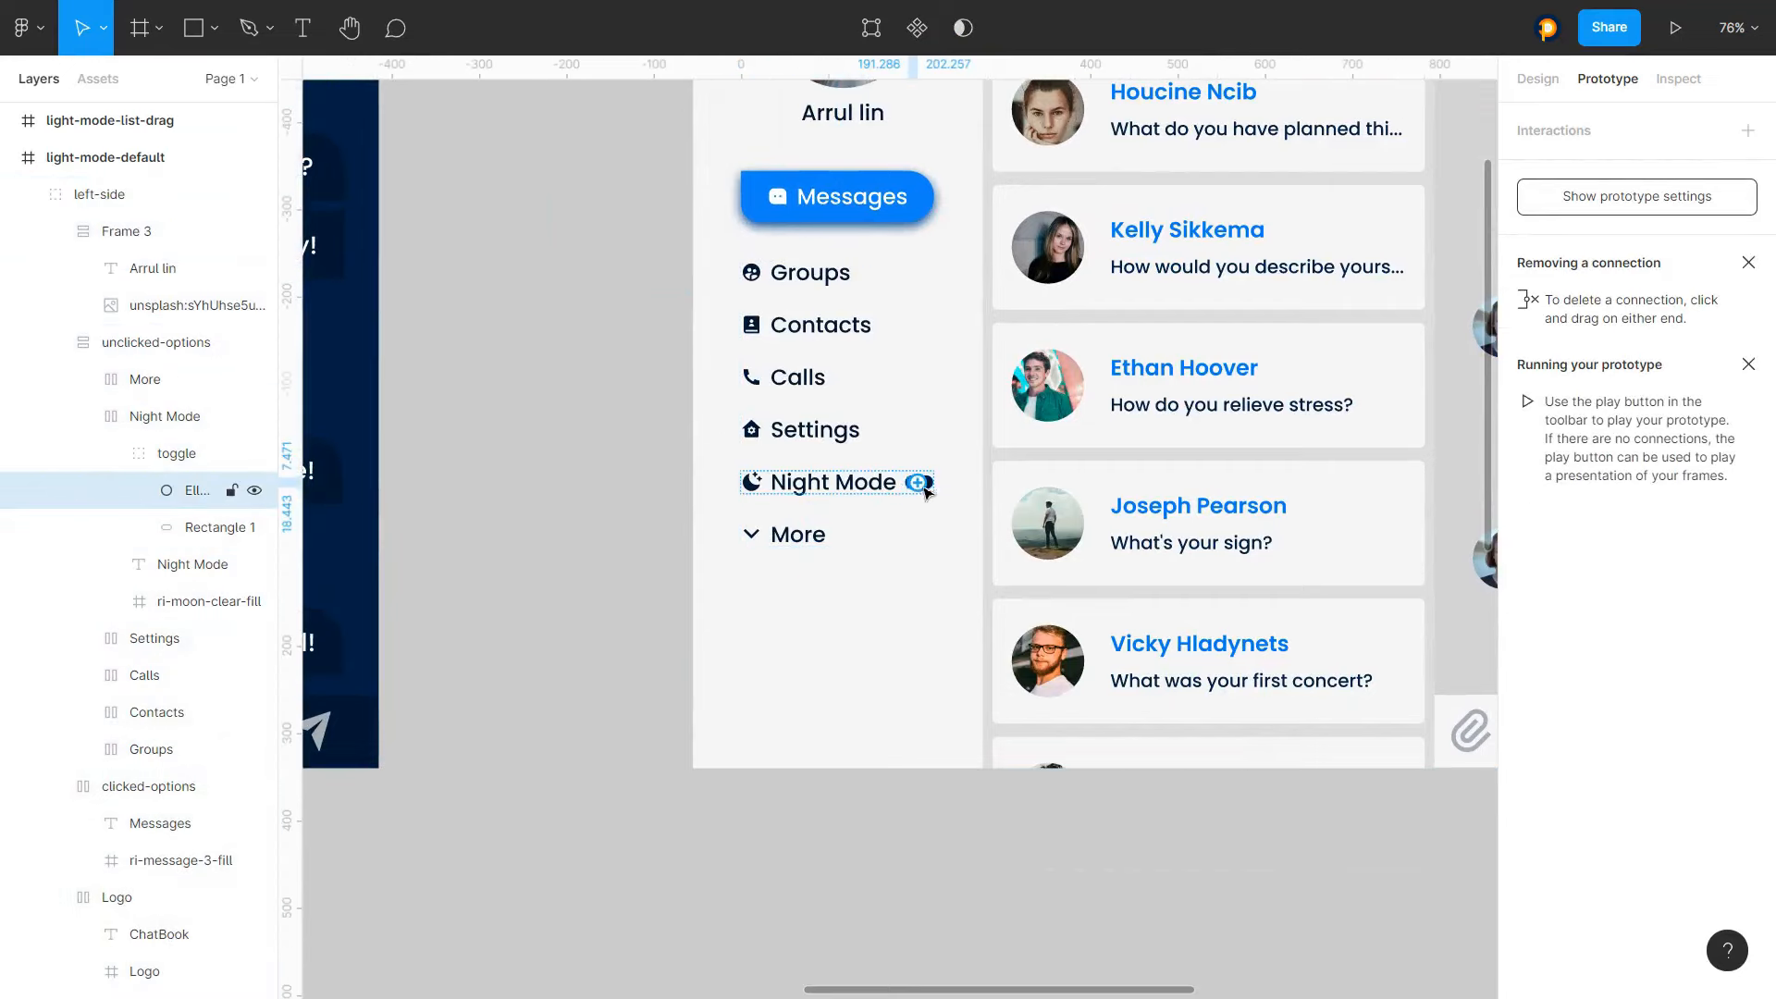
click(1578, 130)
click(1559, 179)
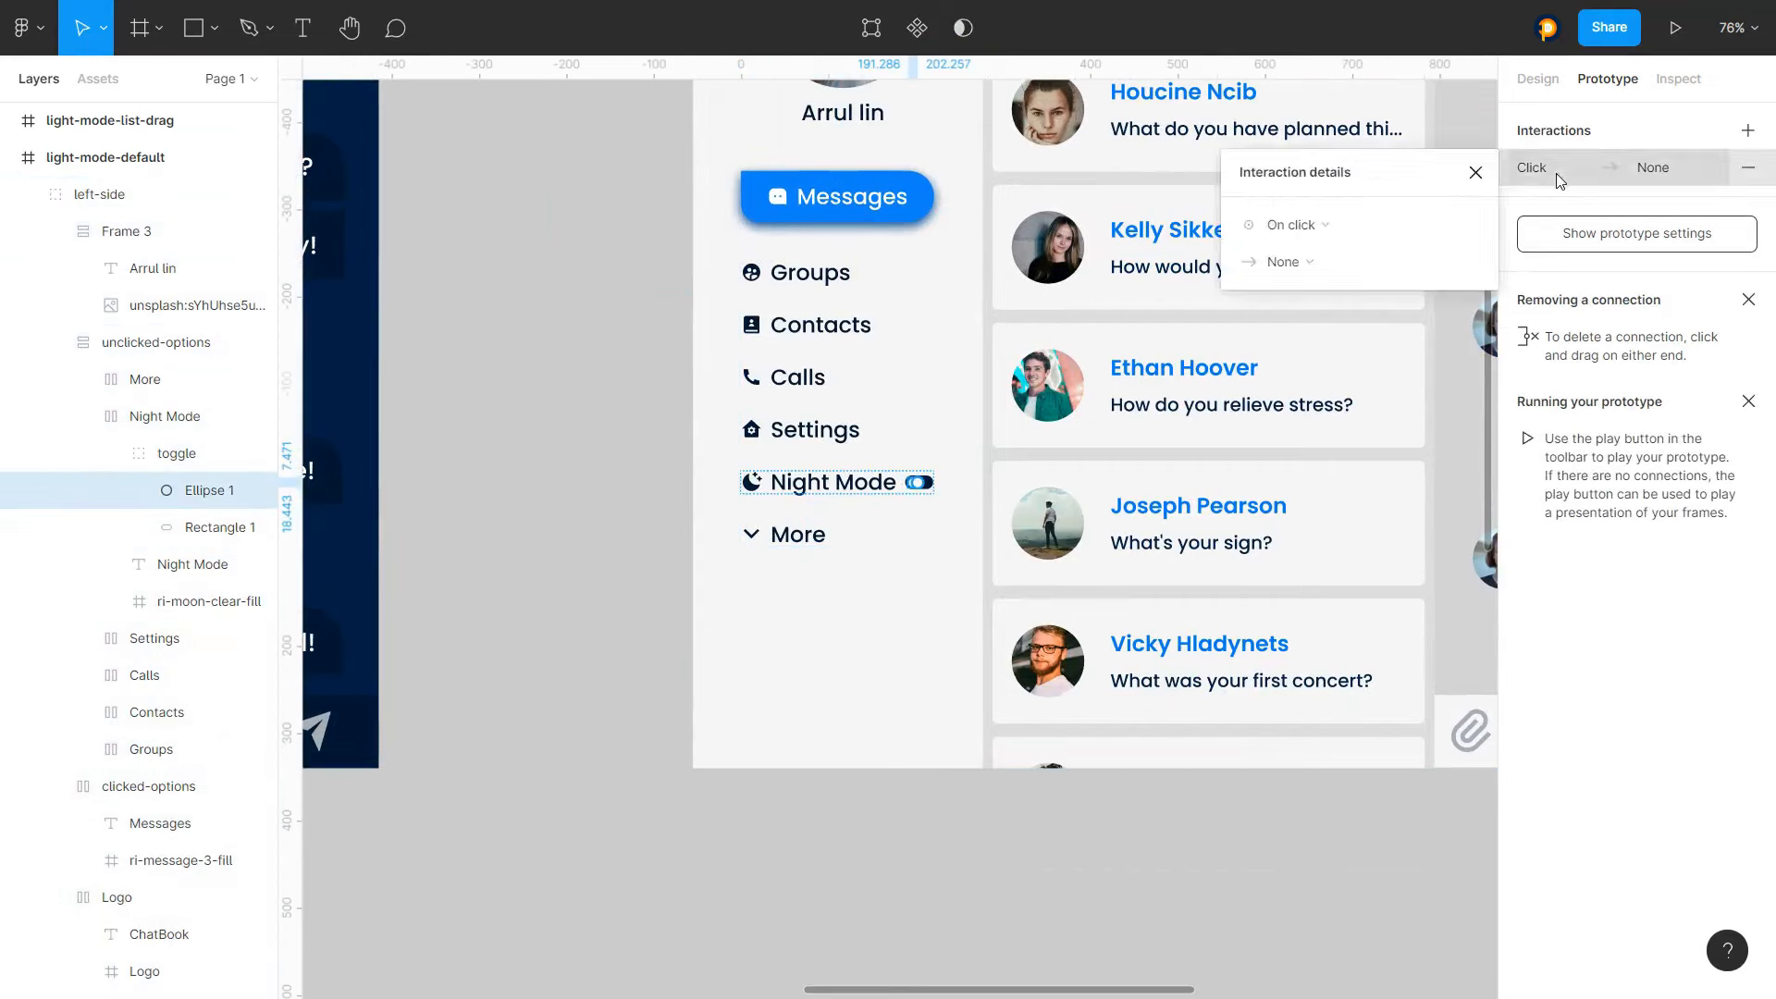
click(1306, 263)
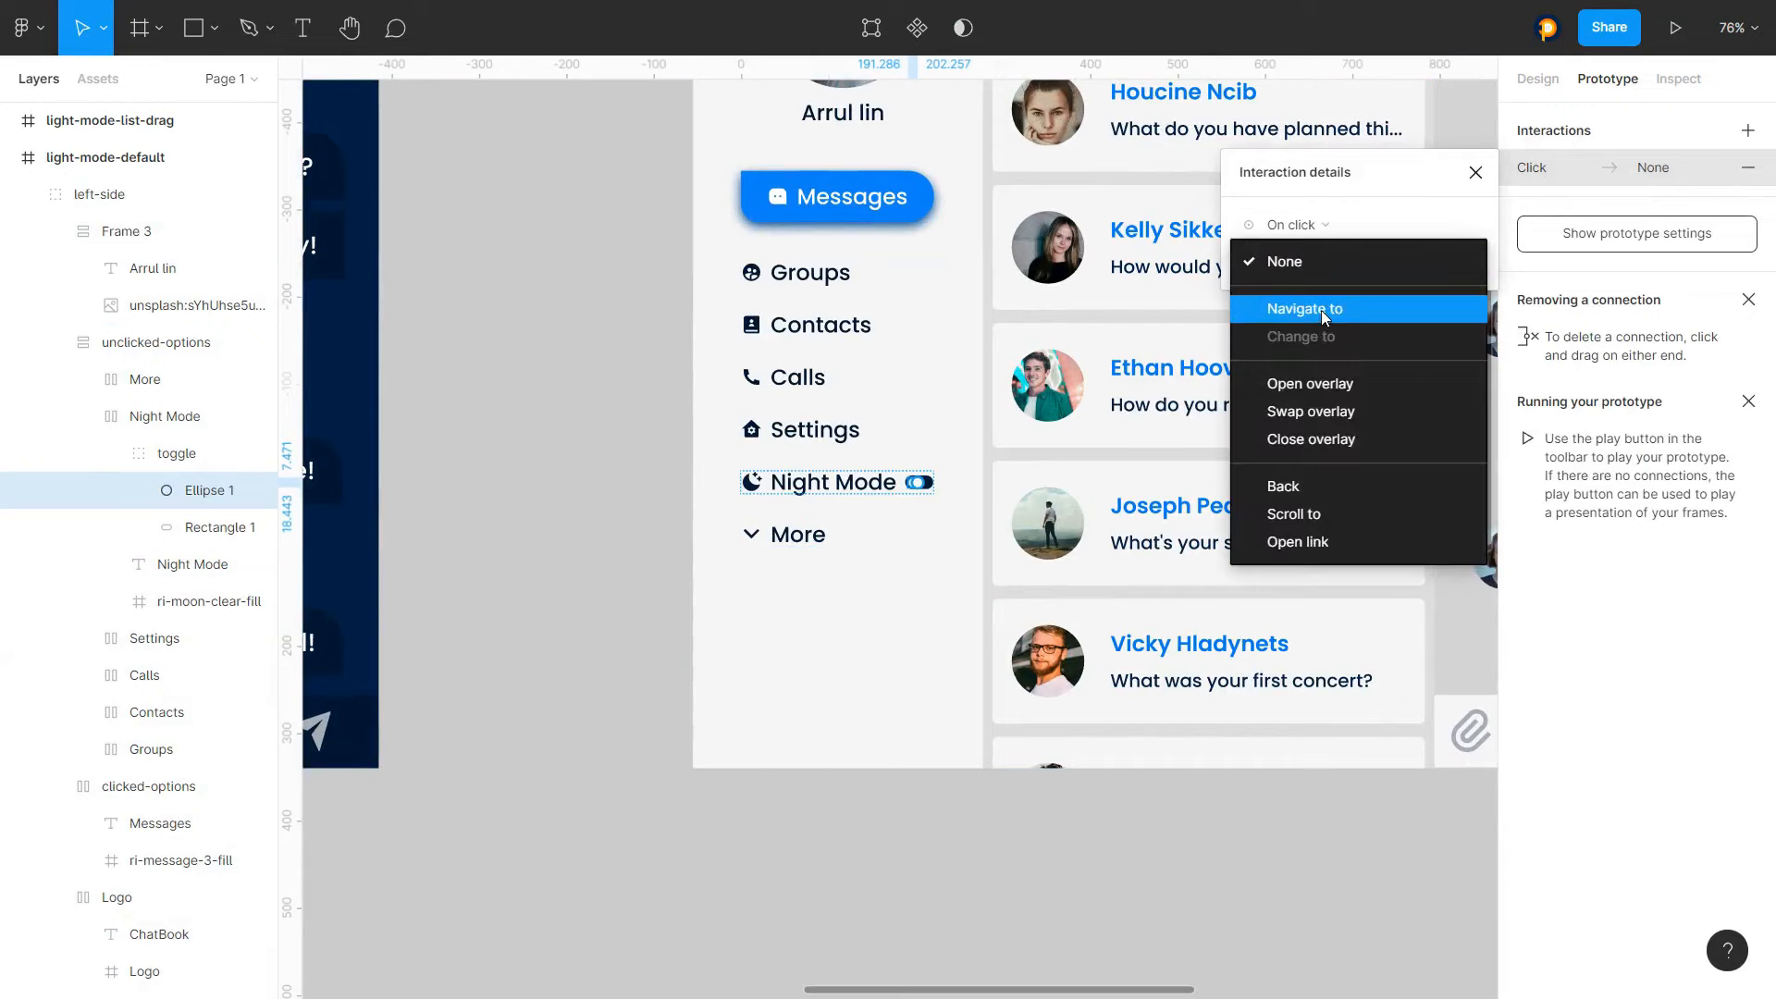
click(1321, 309)
click(1425, 263)
click(1430, 264)
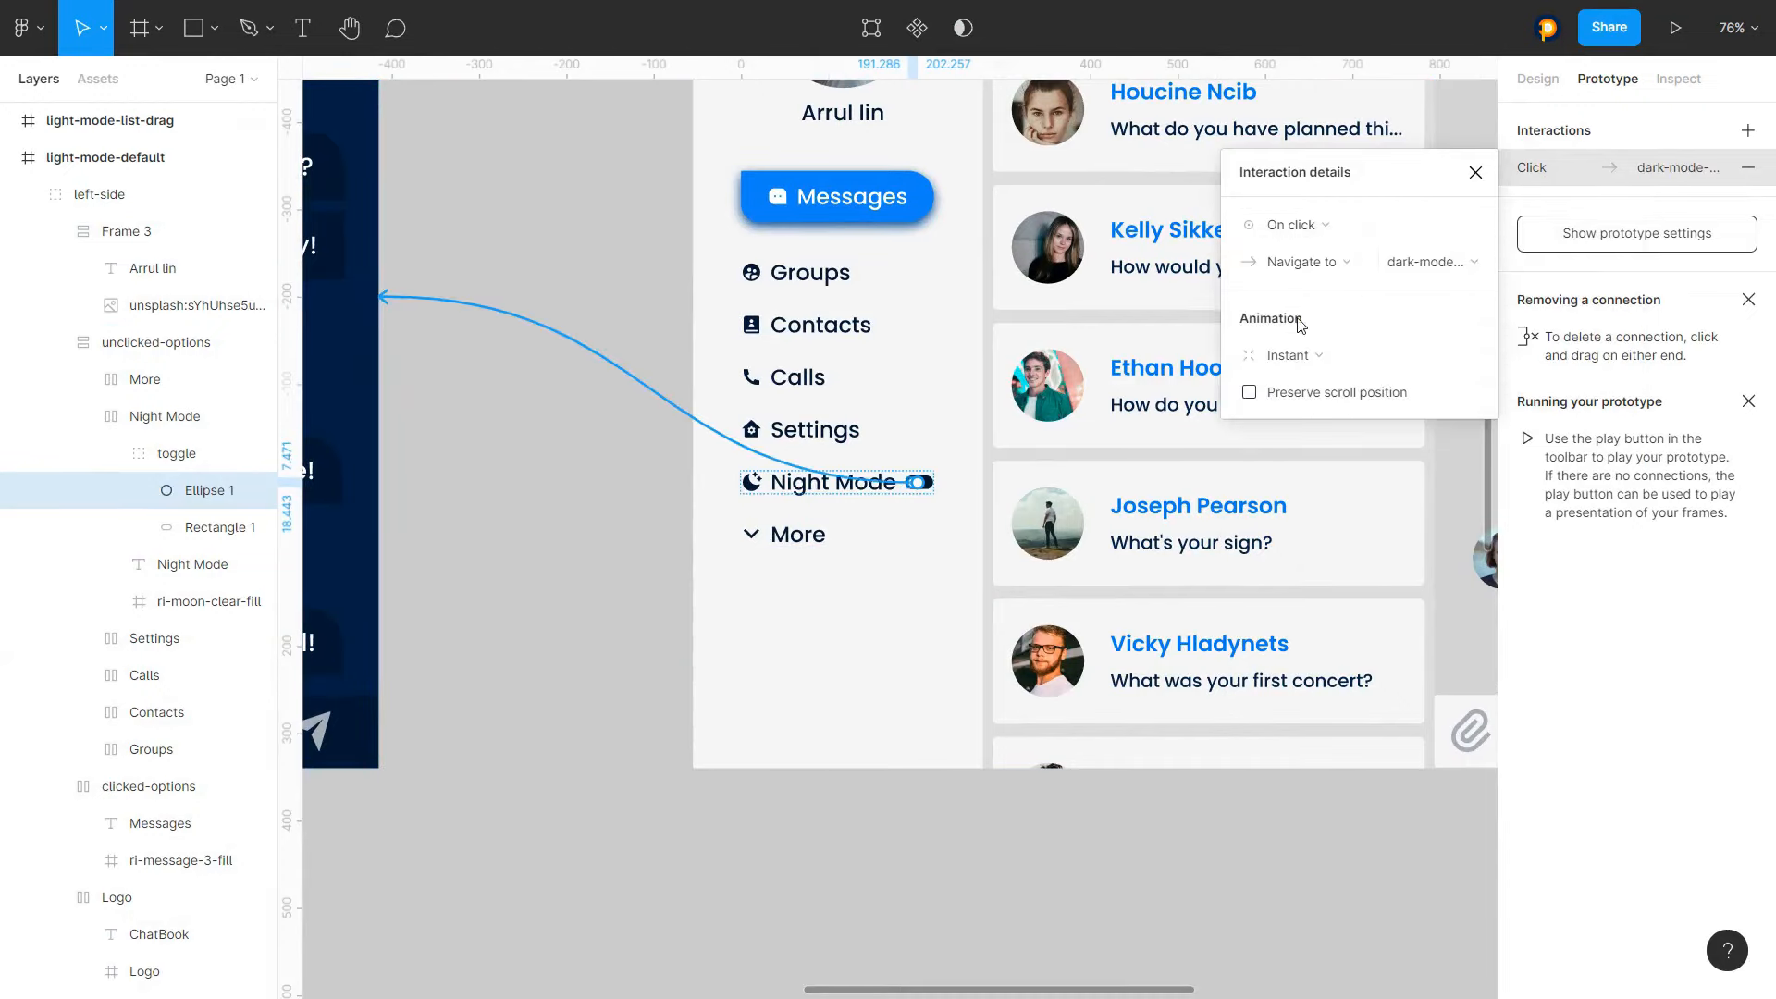
Set that interaction's animation to Smart animate with Ease in and out over 100 ms
click(1299, 356)
click(1291, 409)
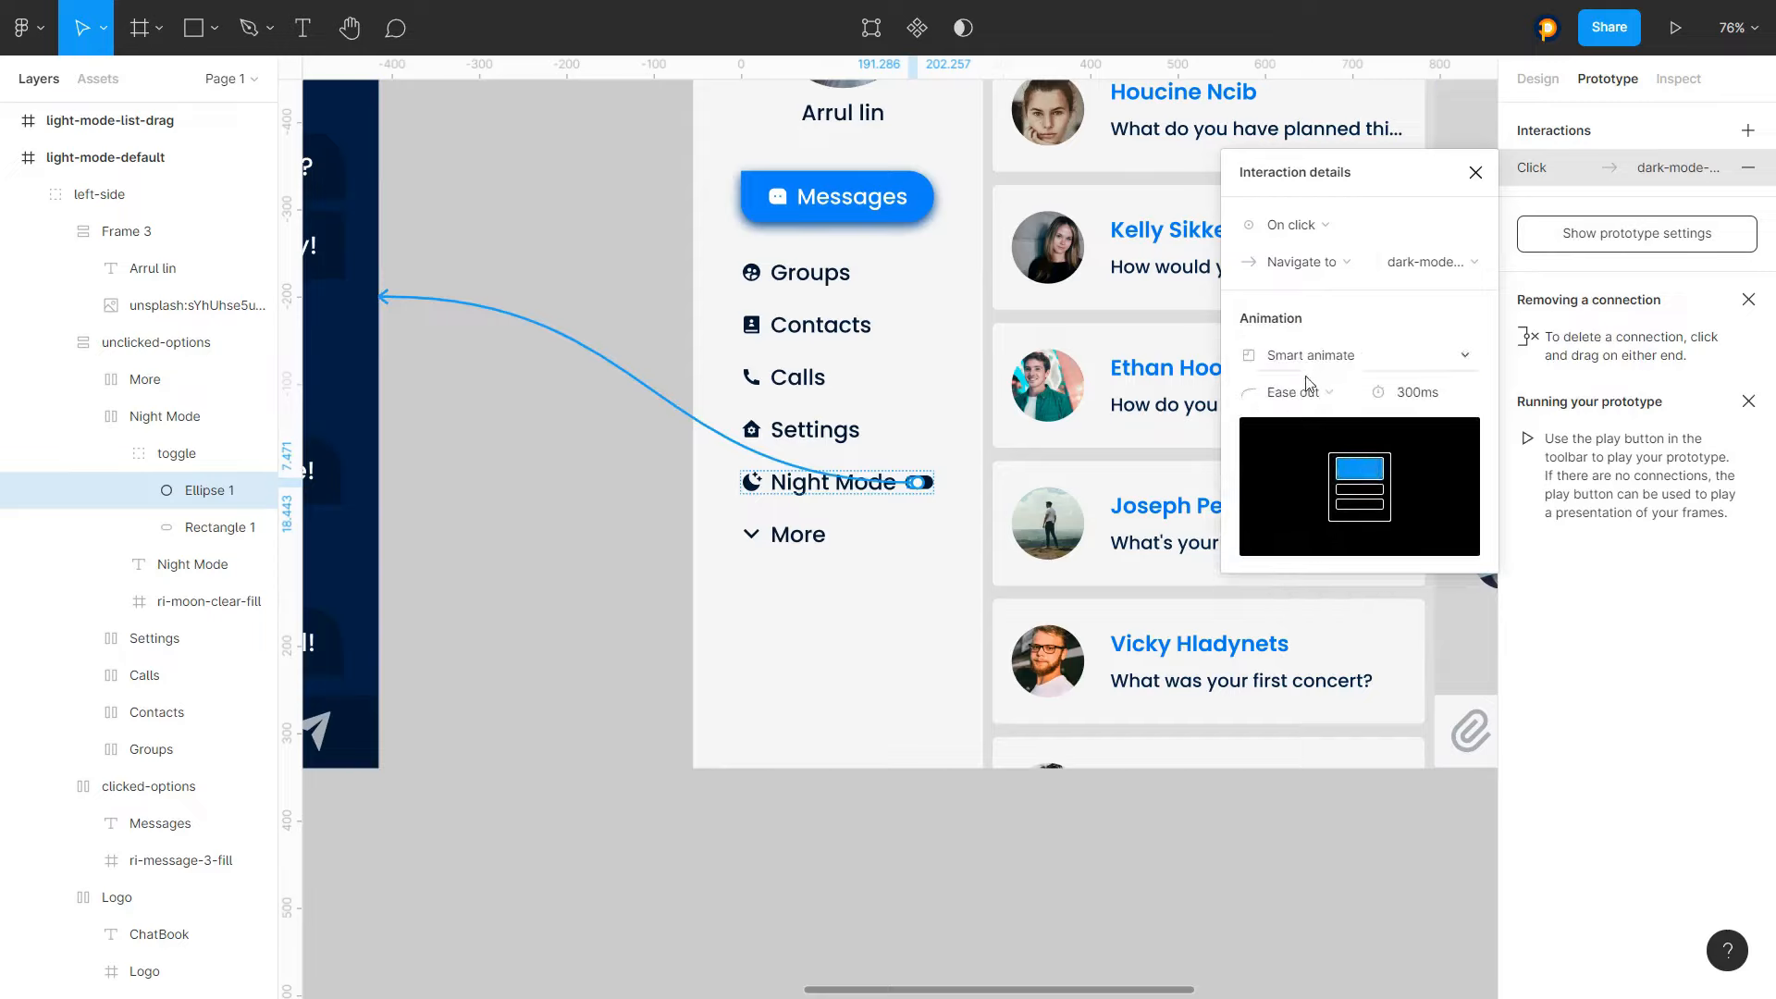
click(1308, 396)
click(1292, 418)
click(1421, 398)
text(100)
key(Return)
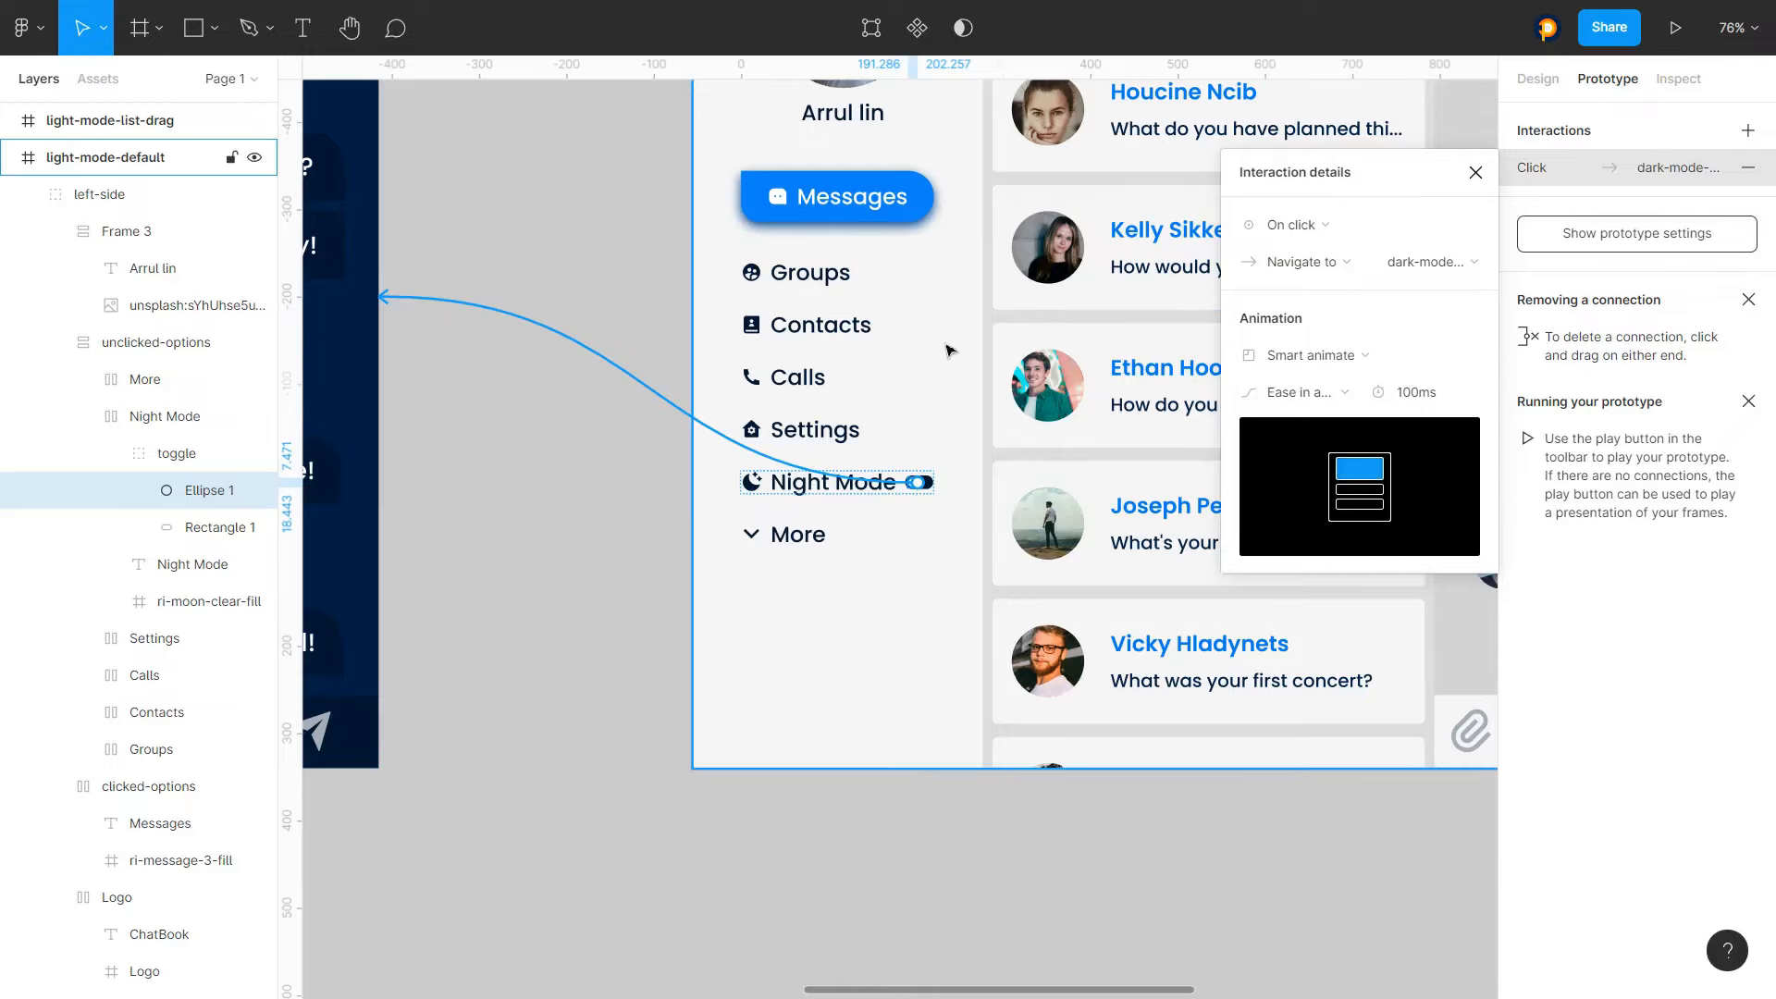
click(1475, 173)
Set the dark-mode-default toggle interaction's animation to Smart animate, 100 ms, Ease in and out
click(557, 205)
scroll(1018, 383, down, 5)
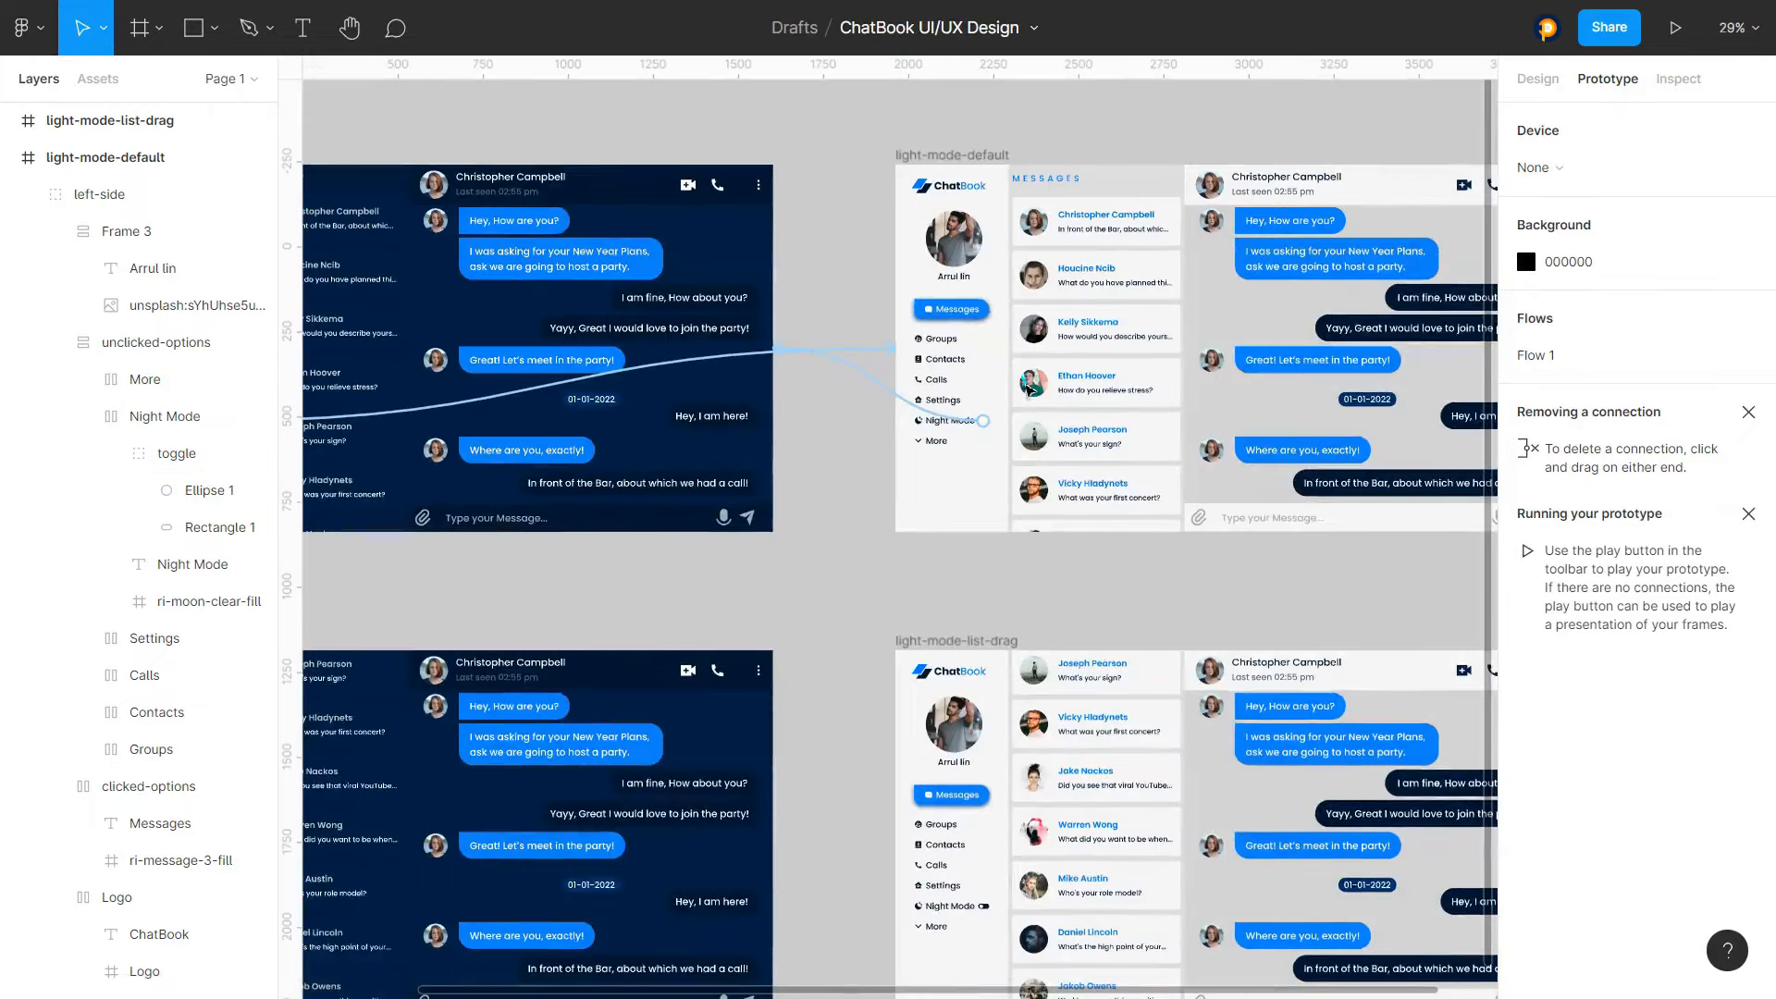
scroll(502, 352, up, 3)
click(848, 483)
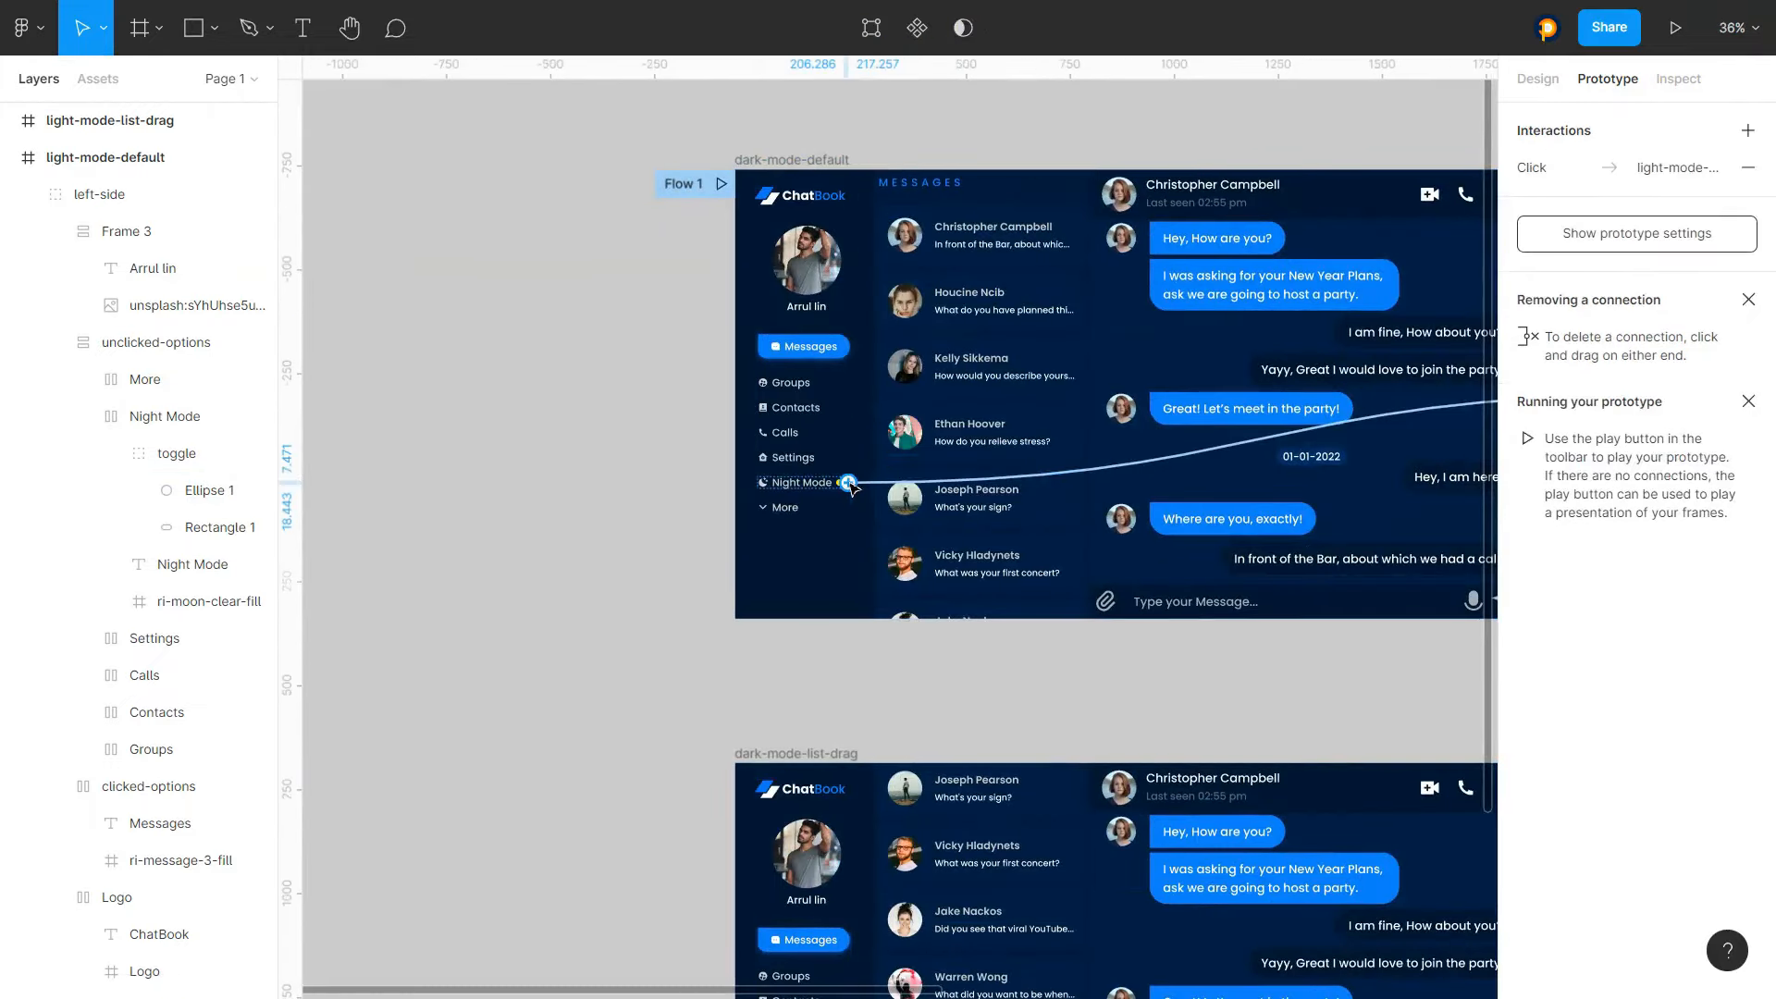
click(1532, 167)
click(1285, 355)
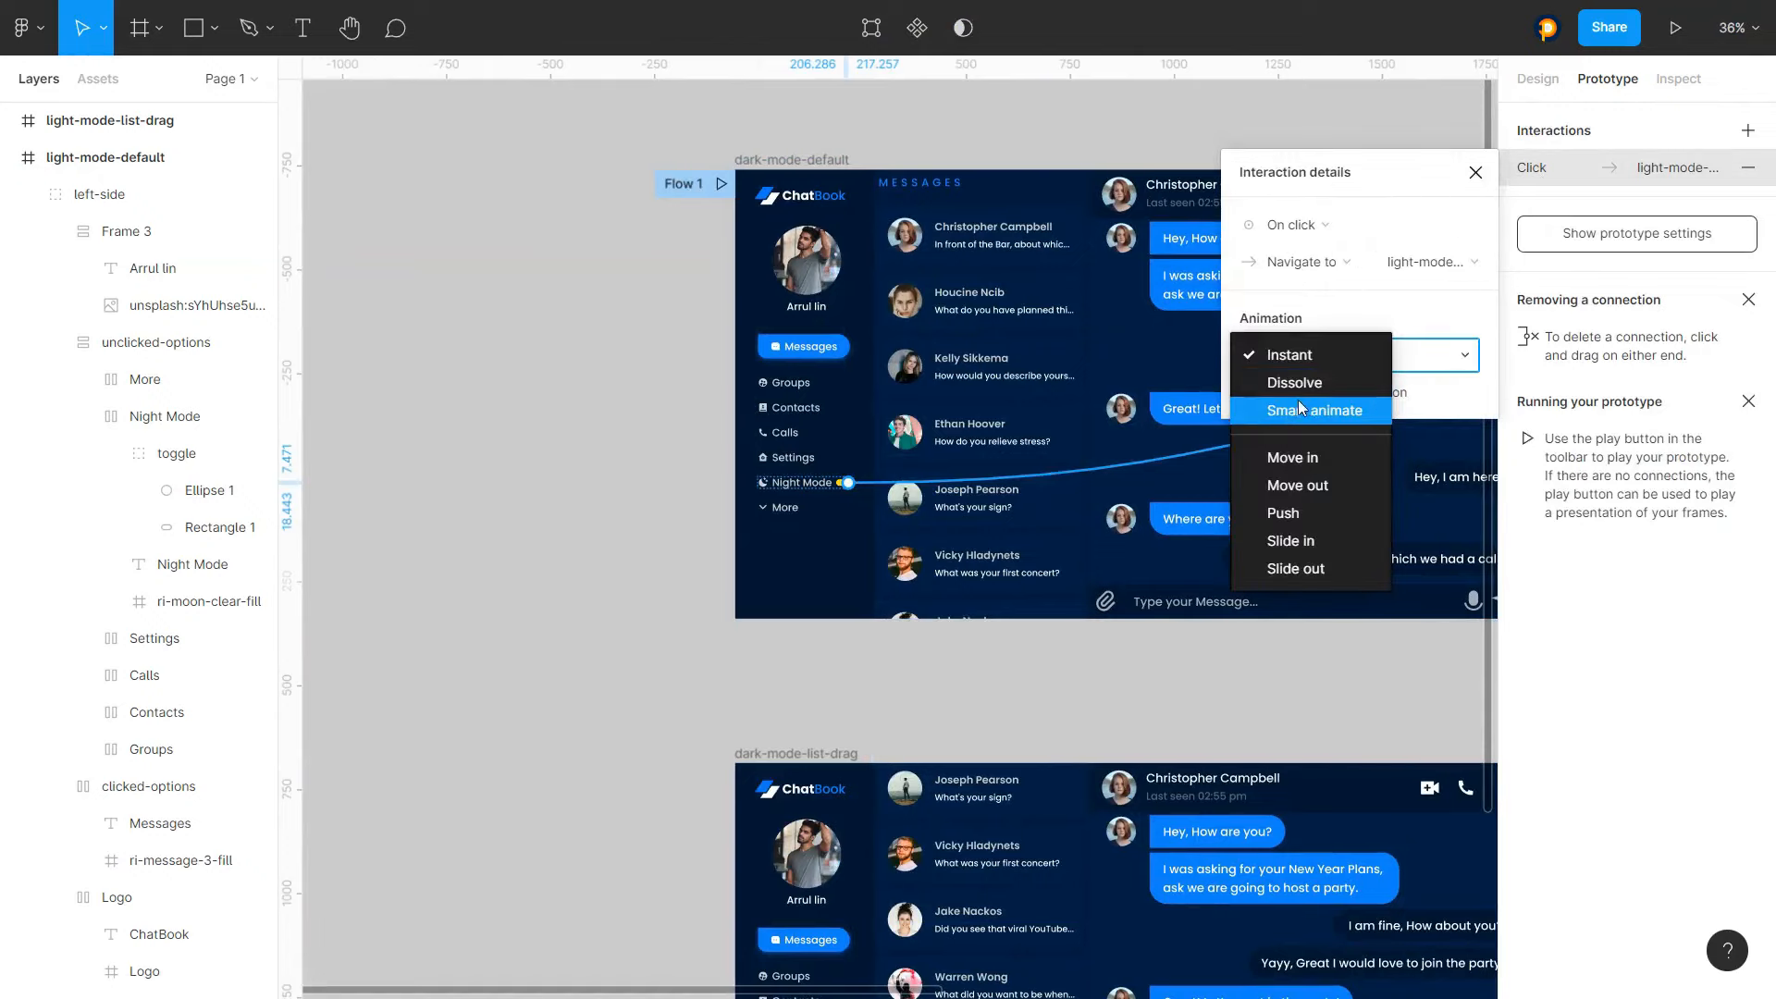
click(1297, 408)
click(1420, 392)
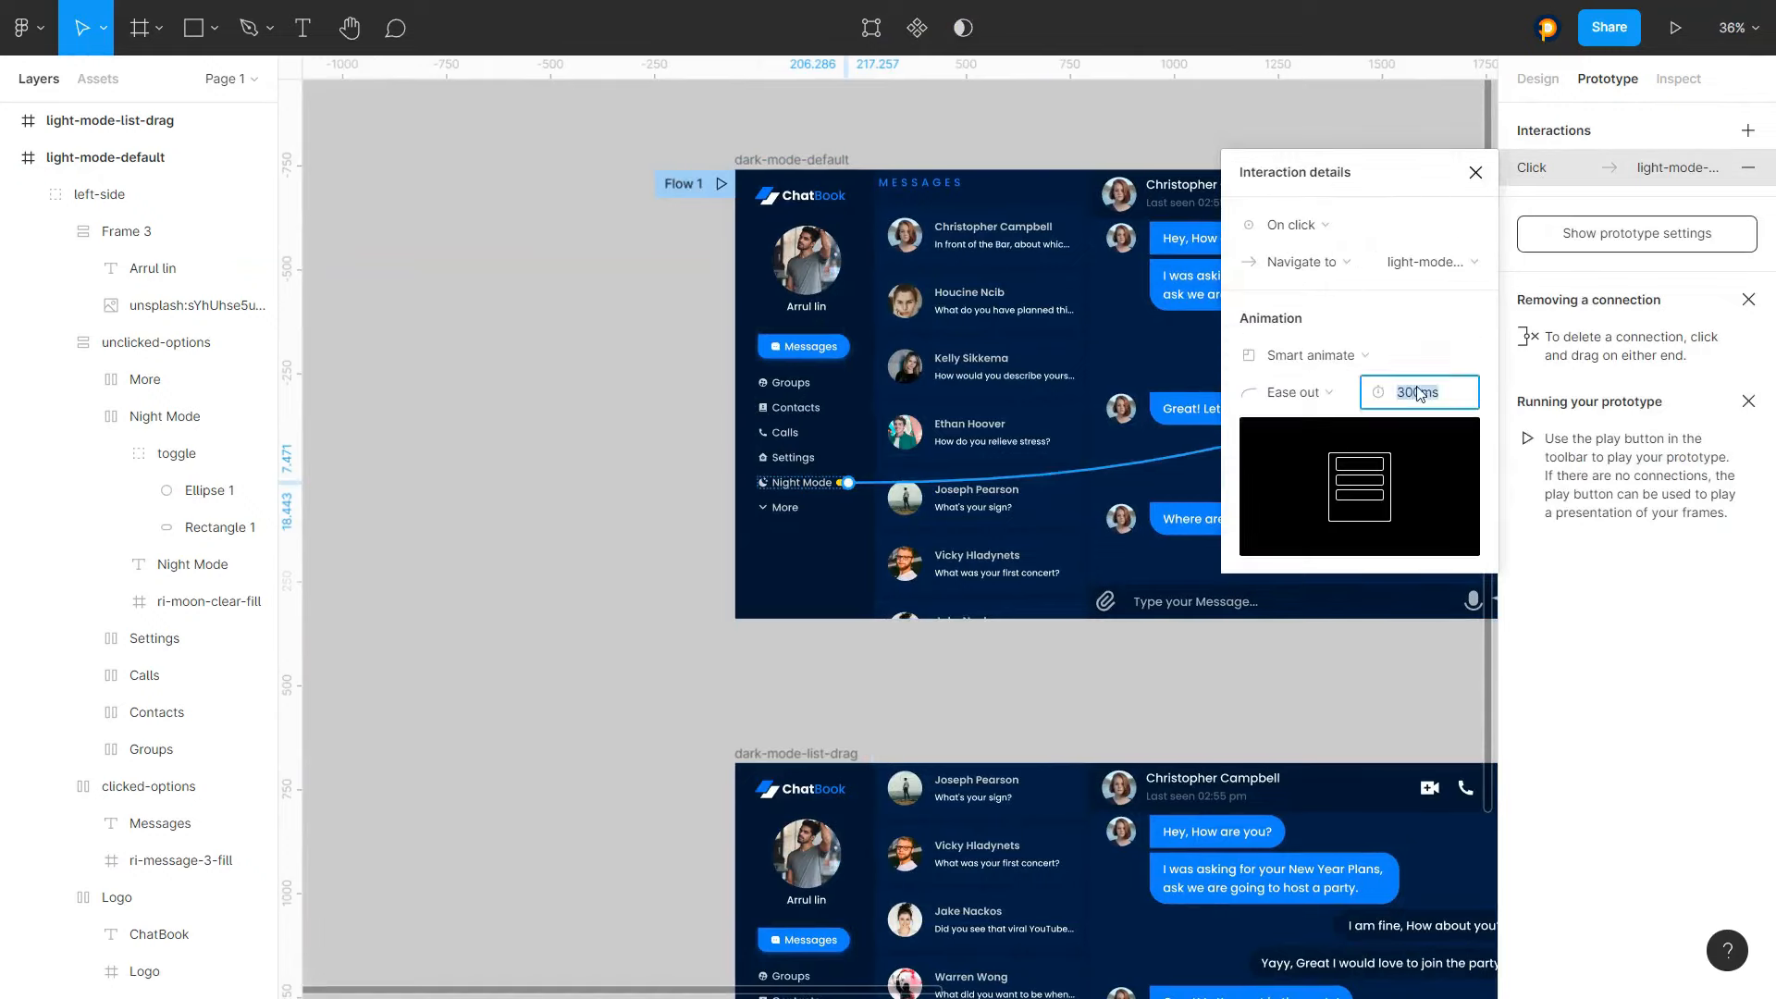
text(100)
key(Return)
click(1293, 392)
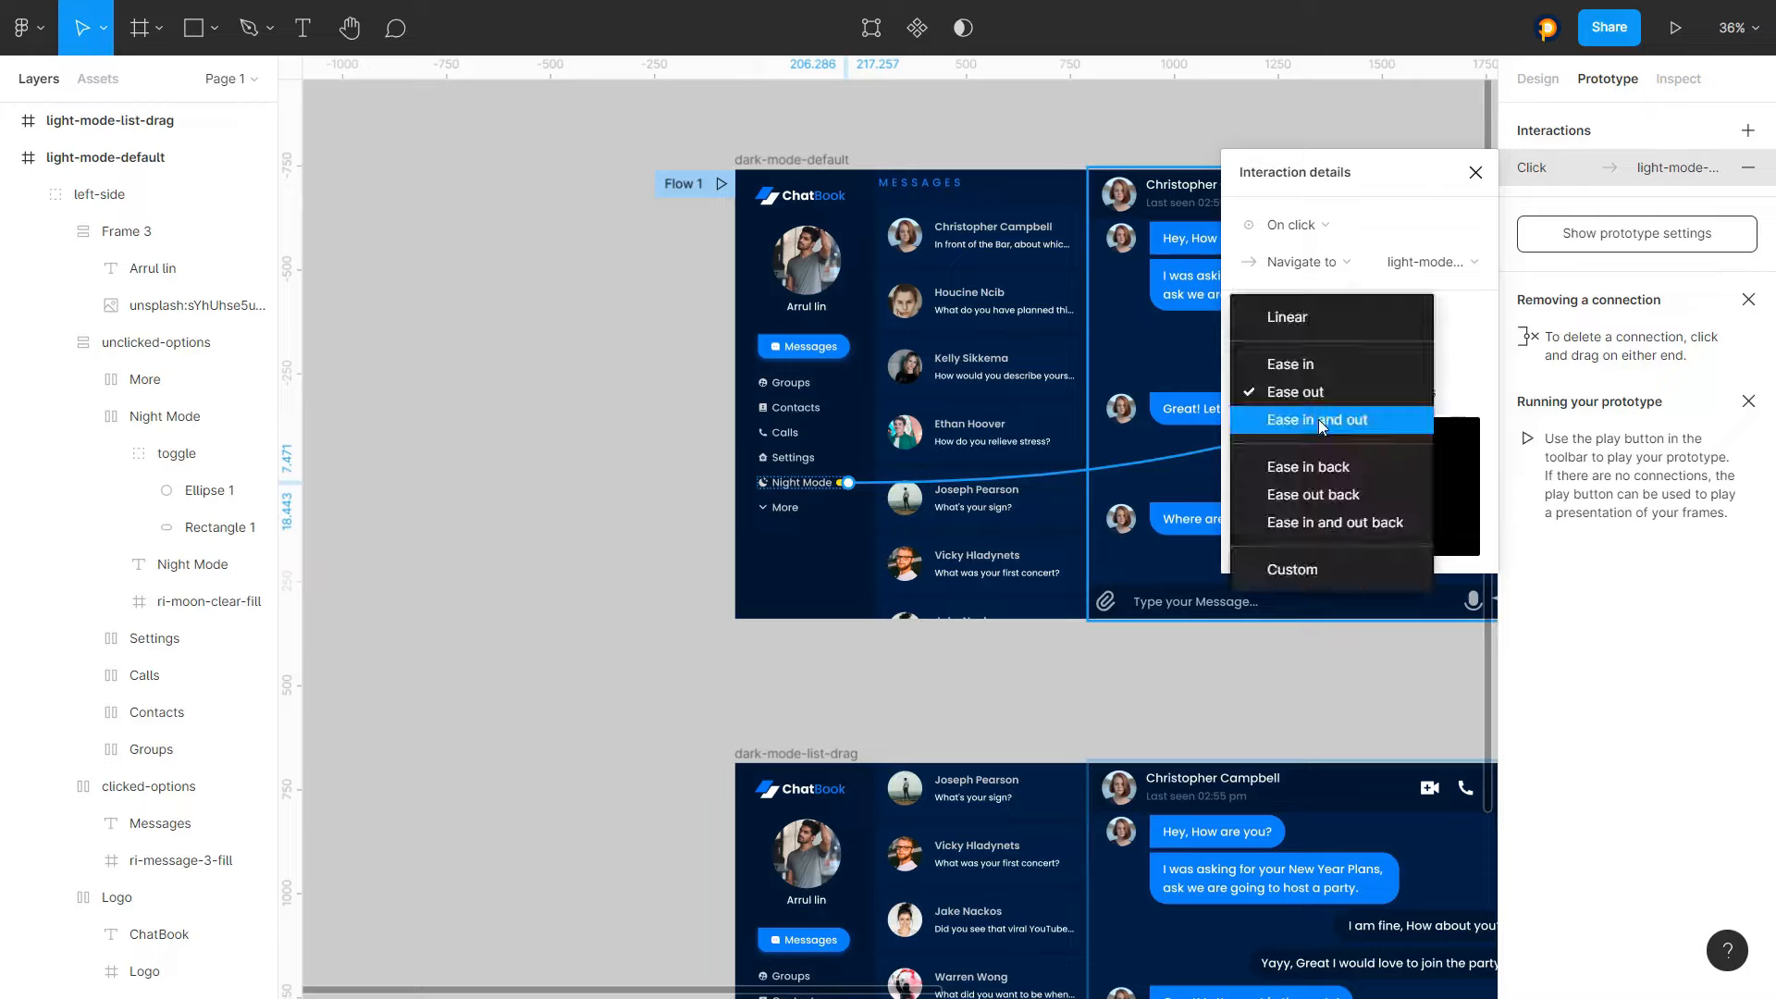
click(1318, 420)
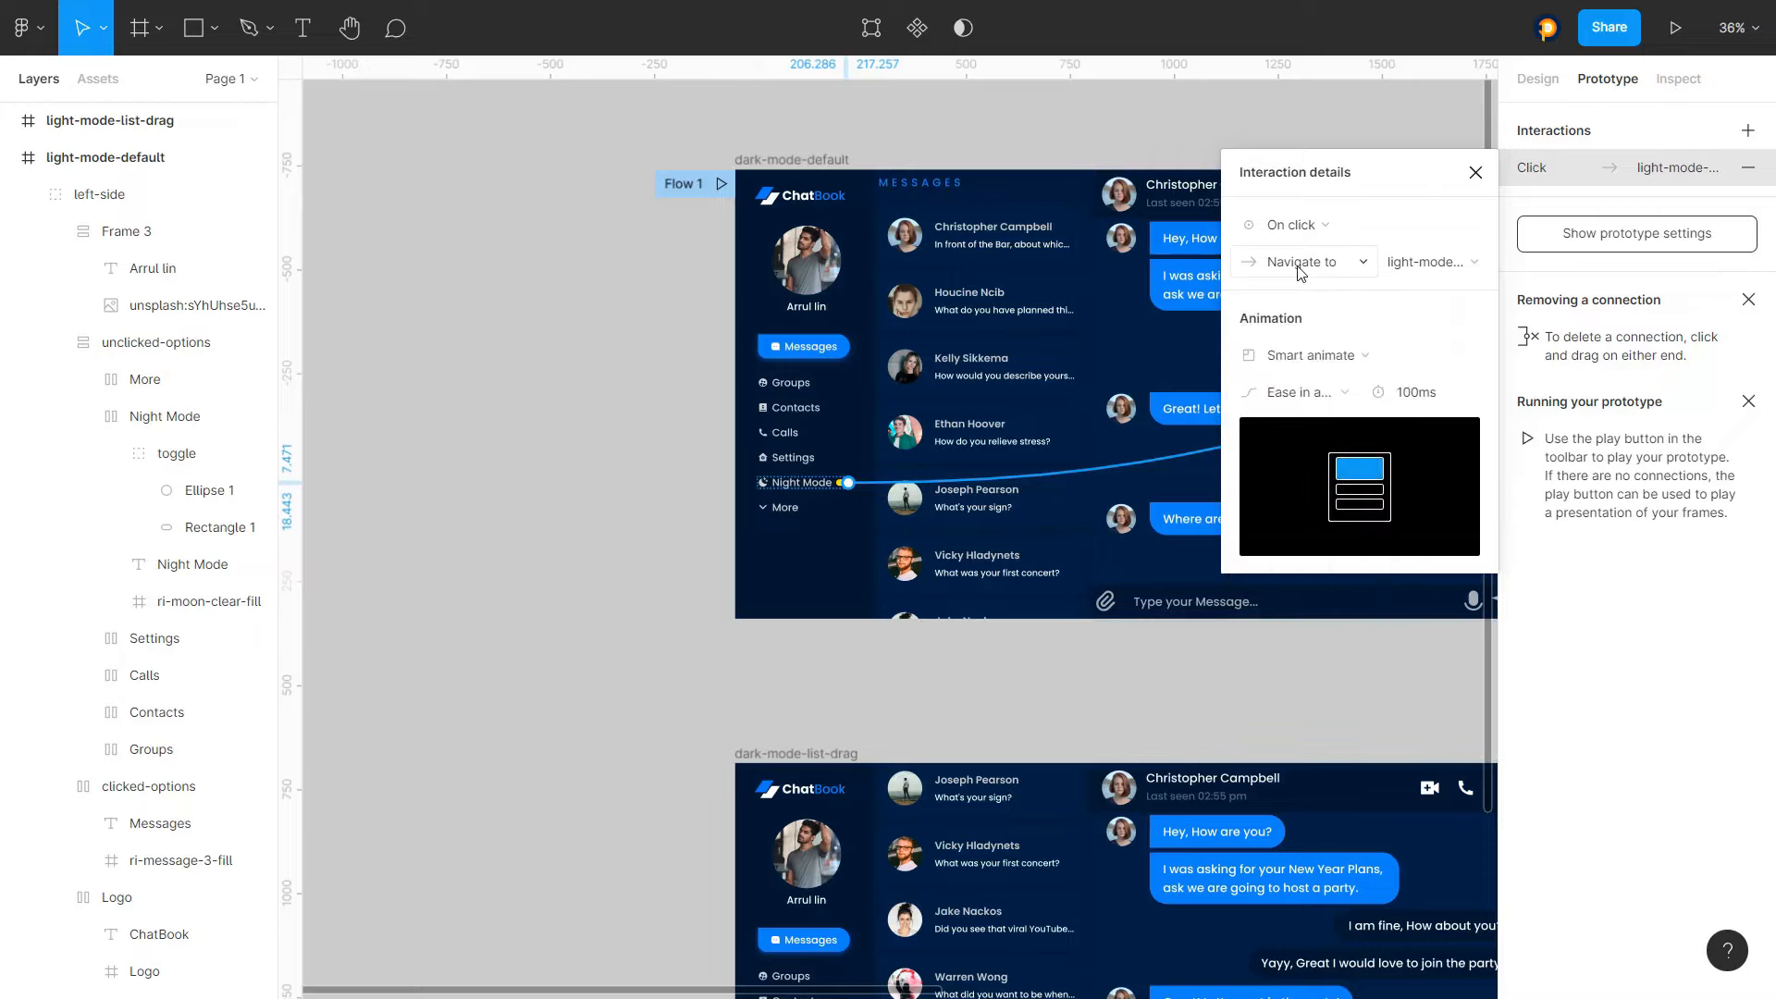
click(1476, 173)
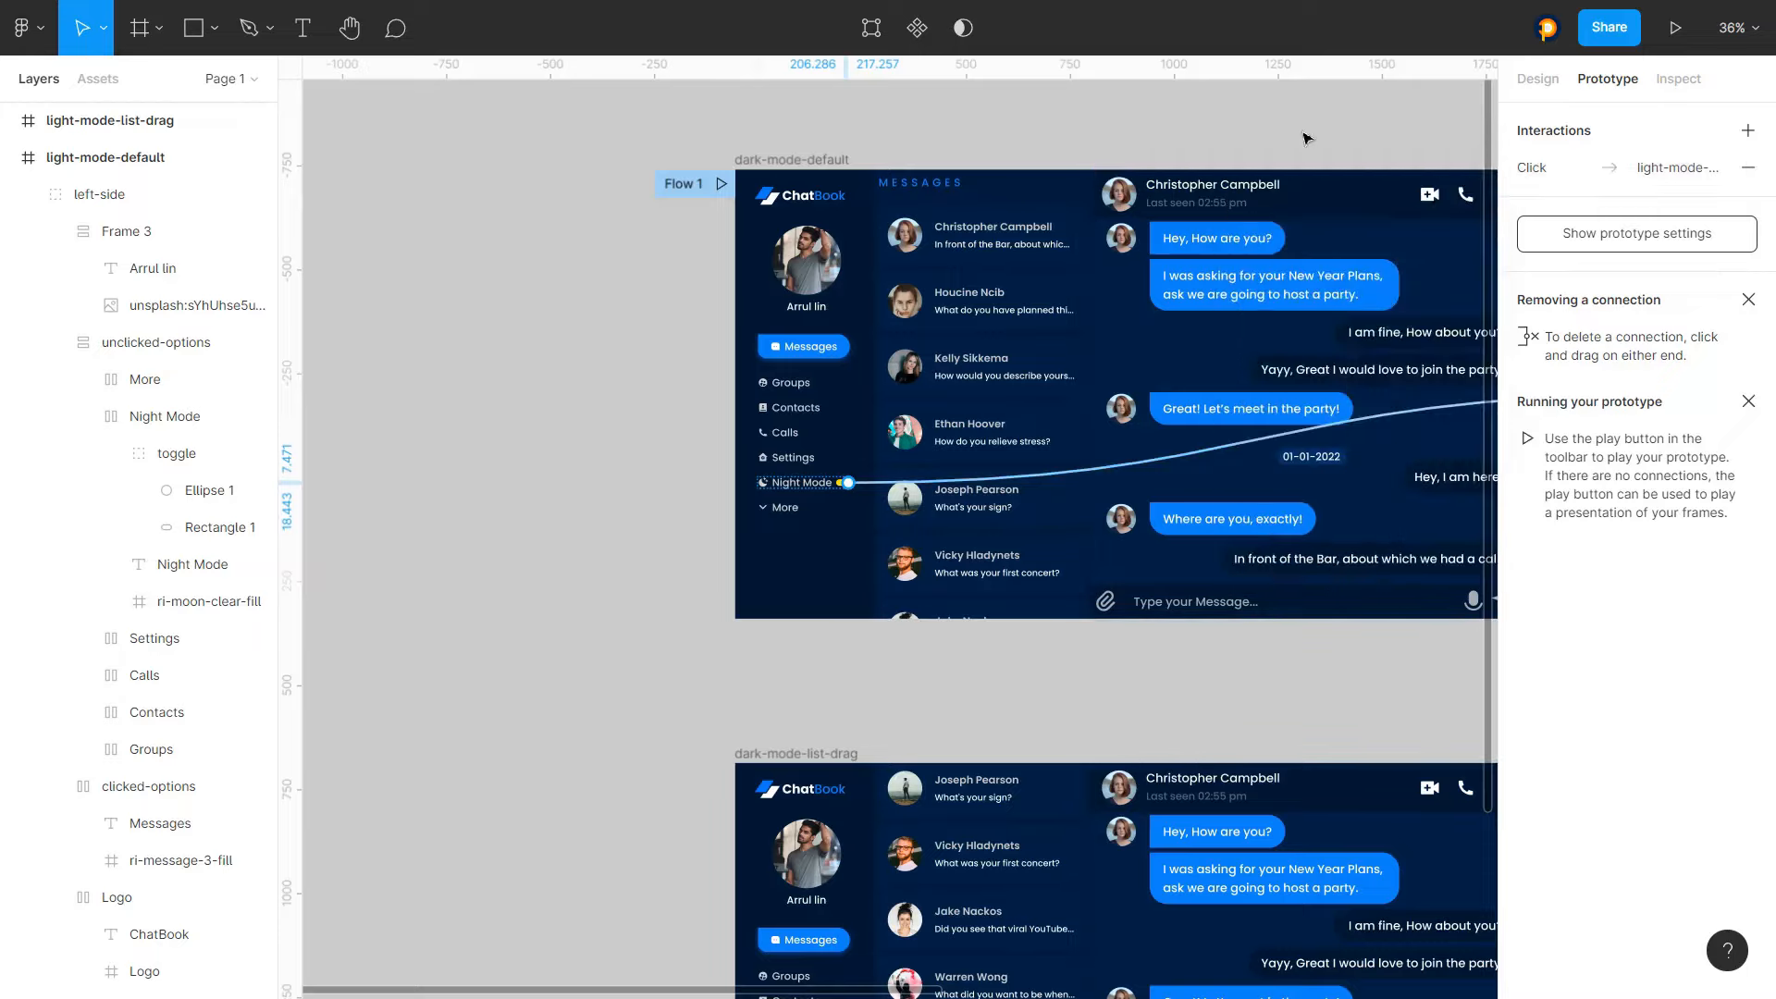
Present the prototype and switch the Night Mode toggle back and forth between dark and light modes
click(1306, 138)
scroll(583, 270, down, 4)
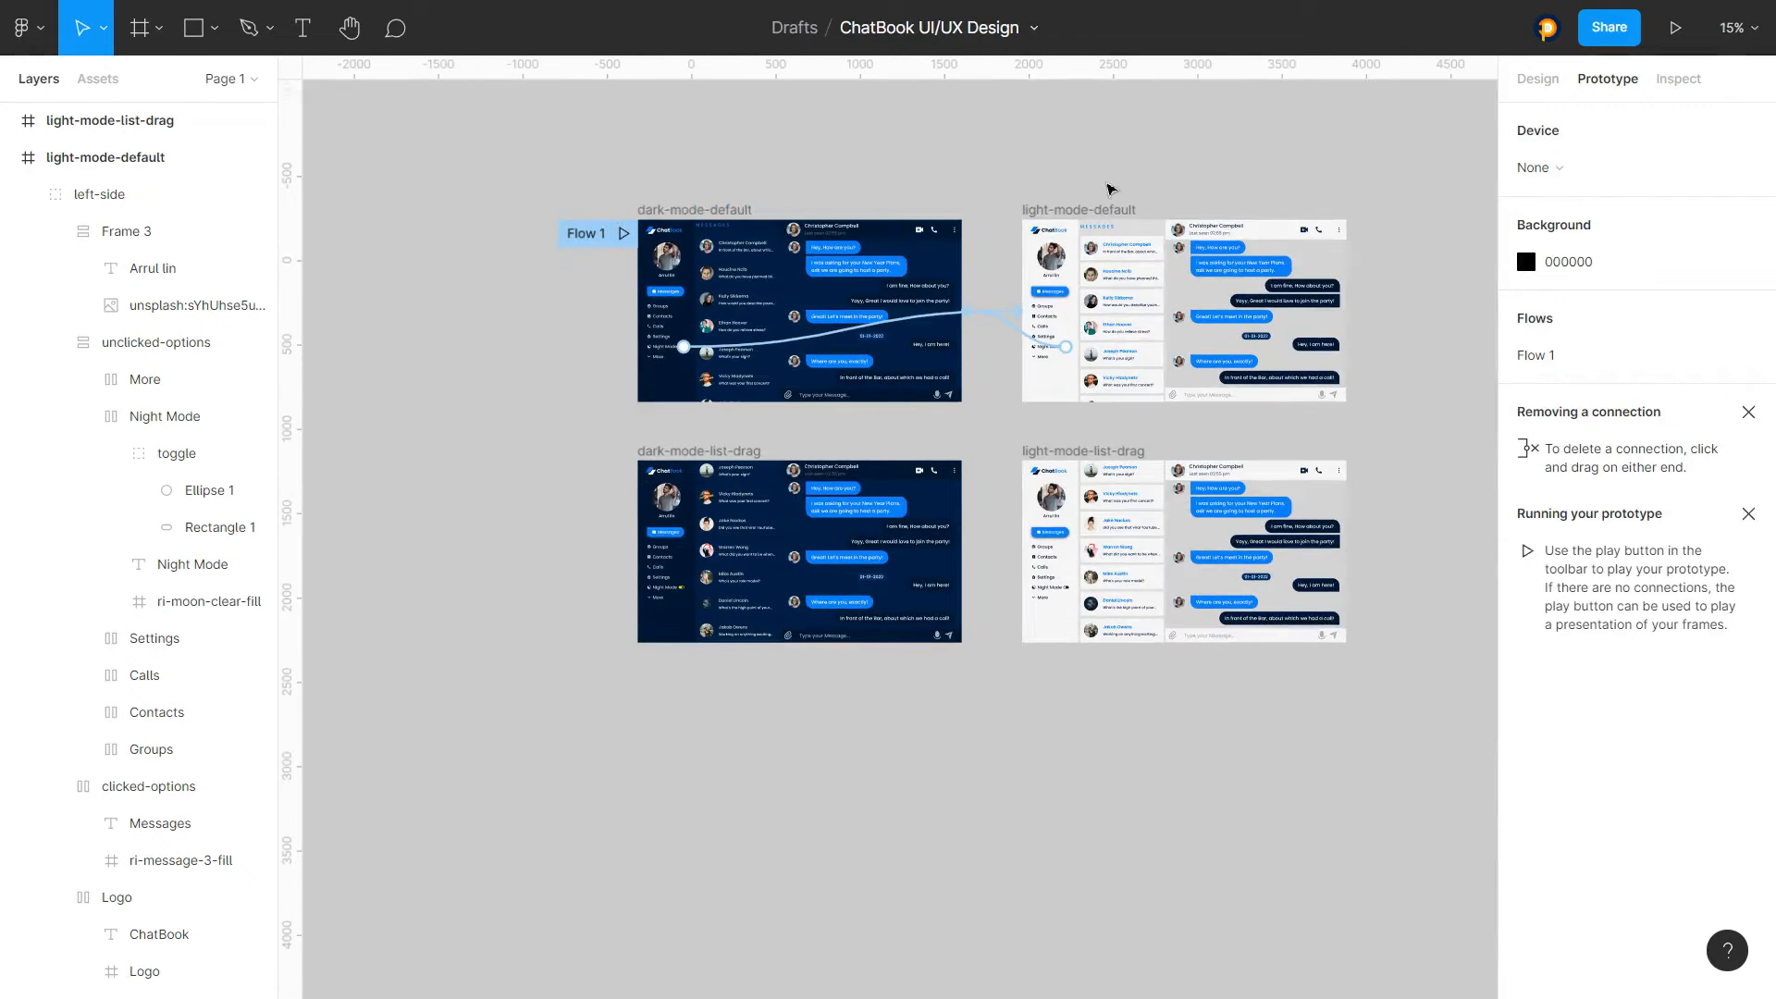
scroll(1110, 182, down, 2)
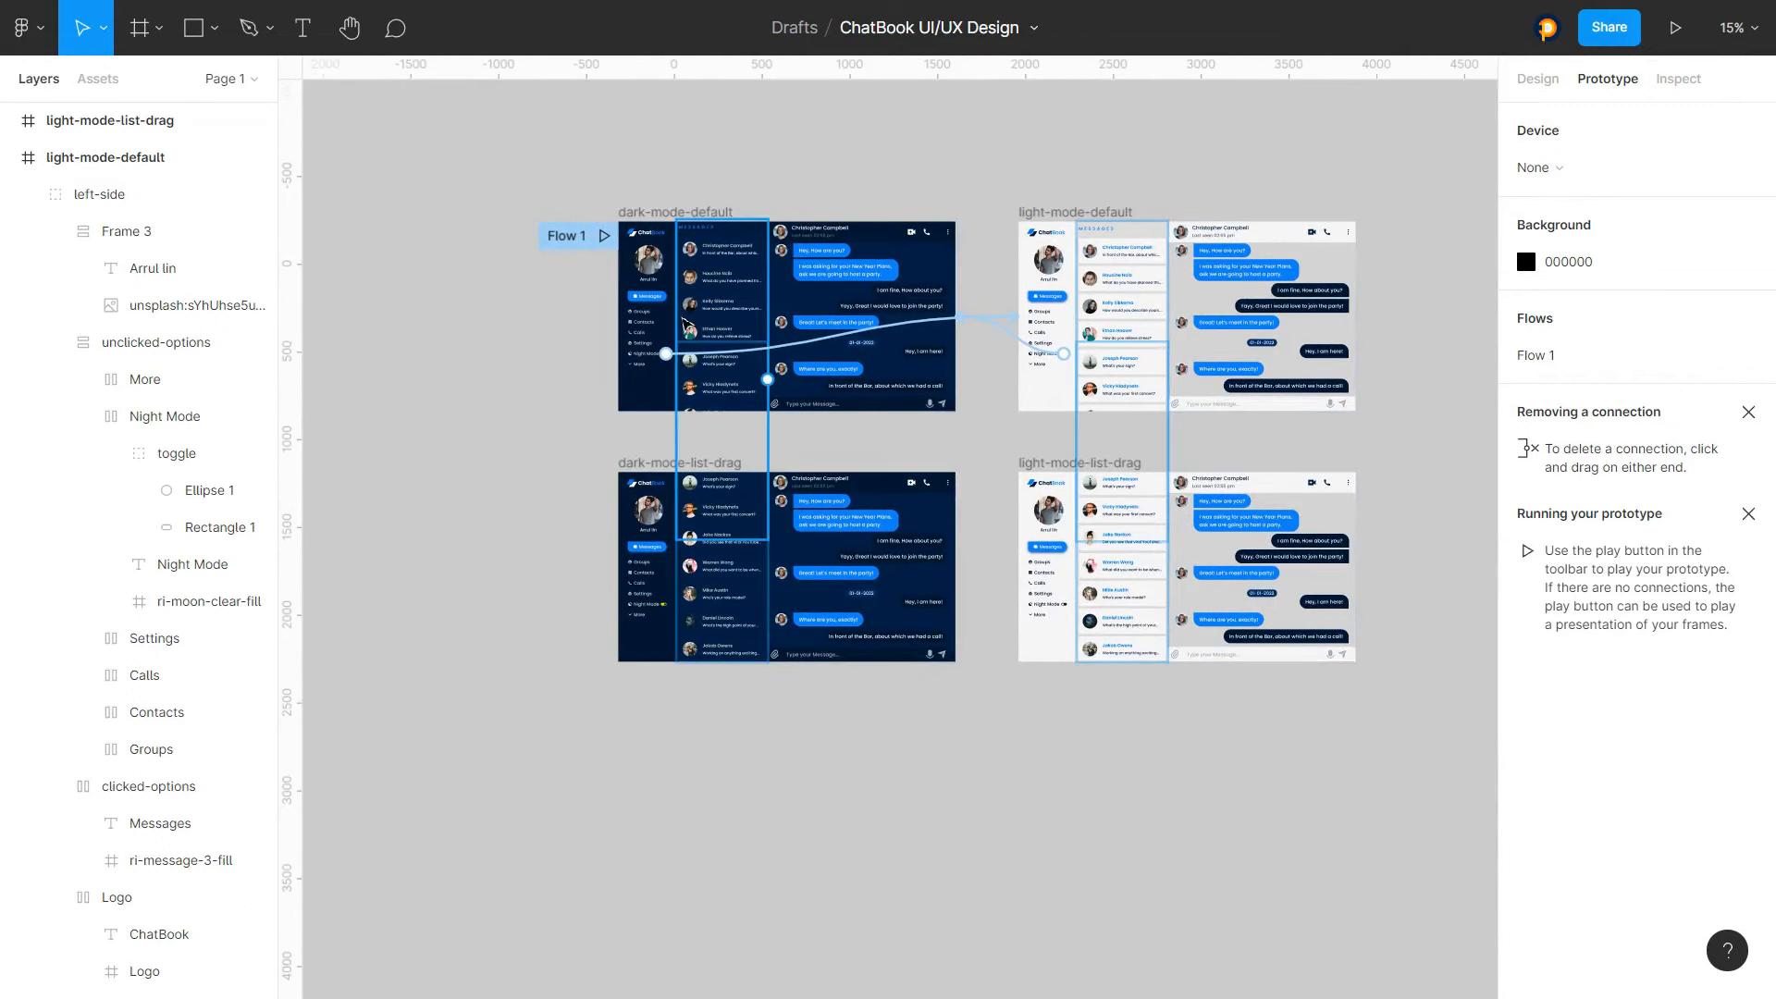
key(ctrl+alt+Return)
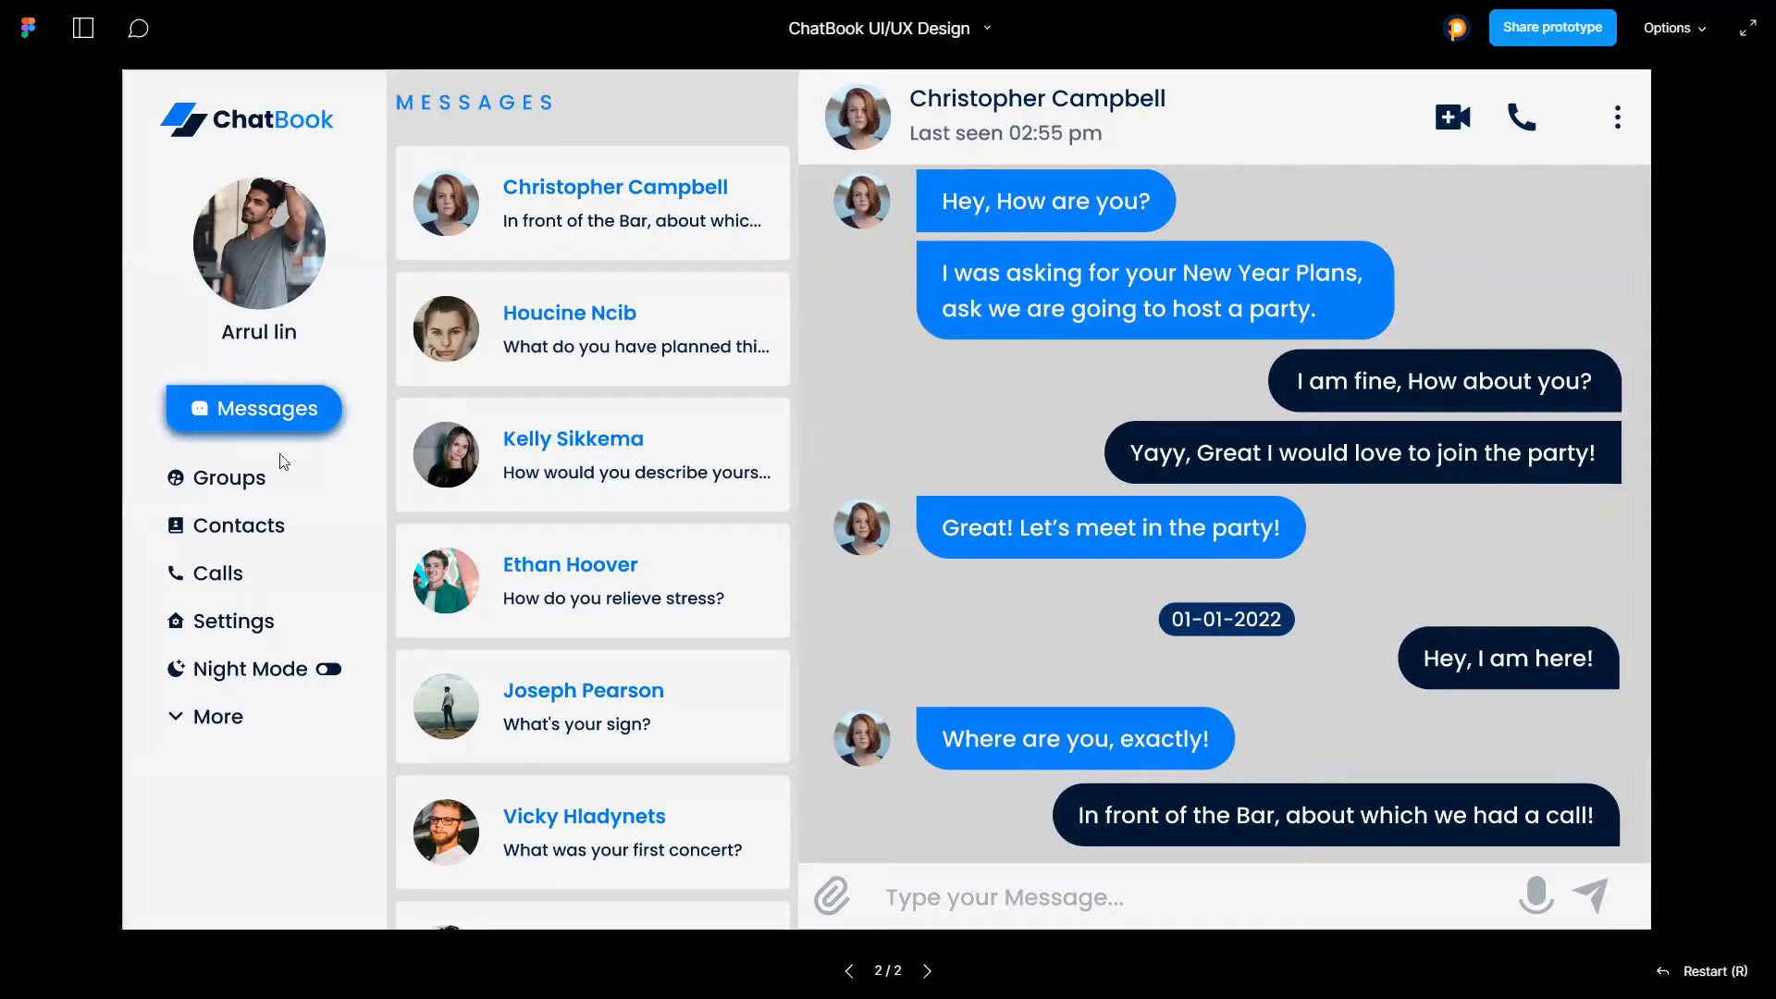
click(325, 674)
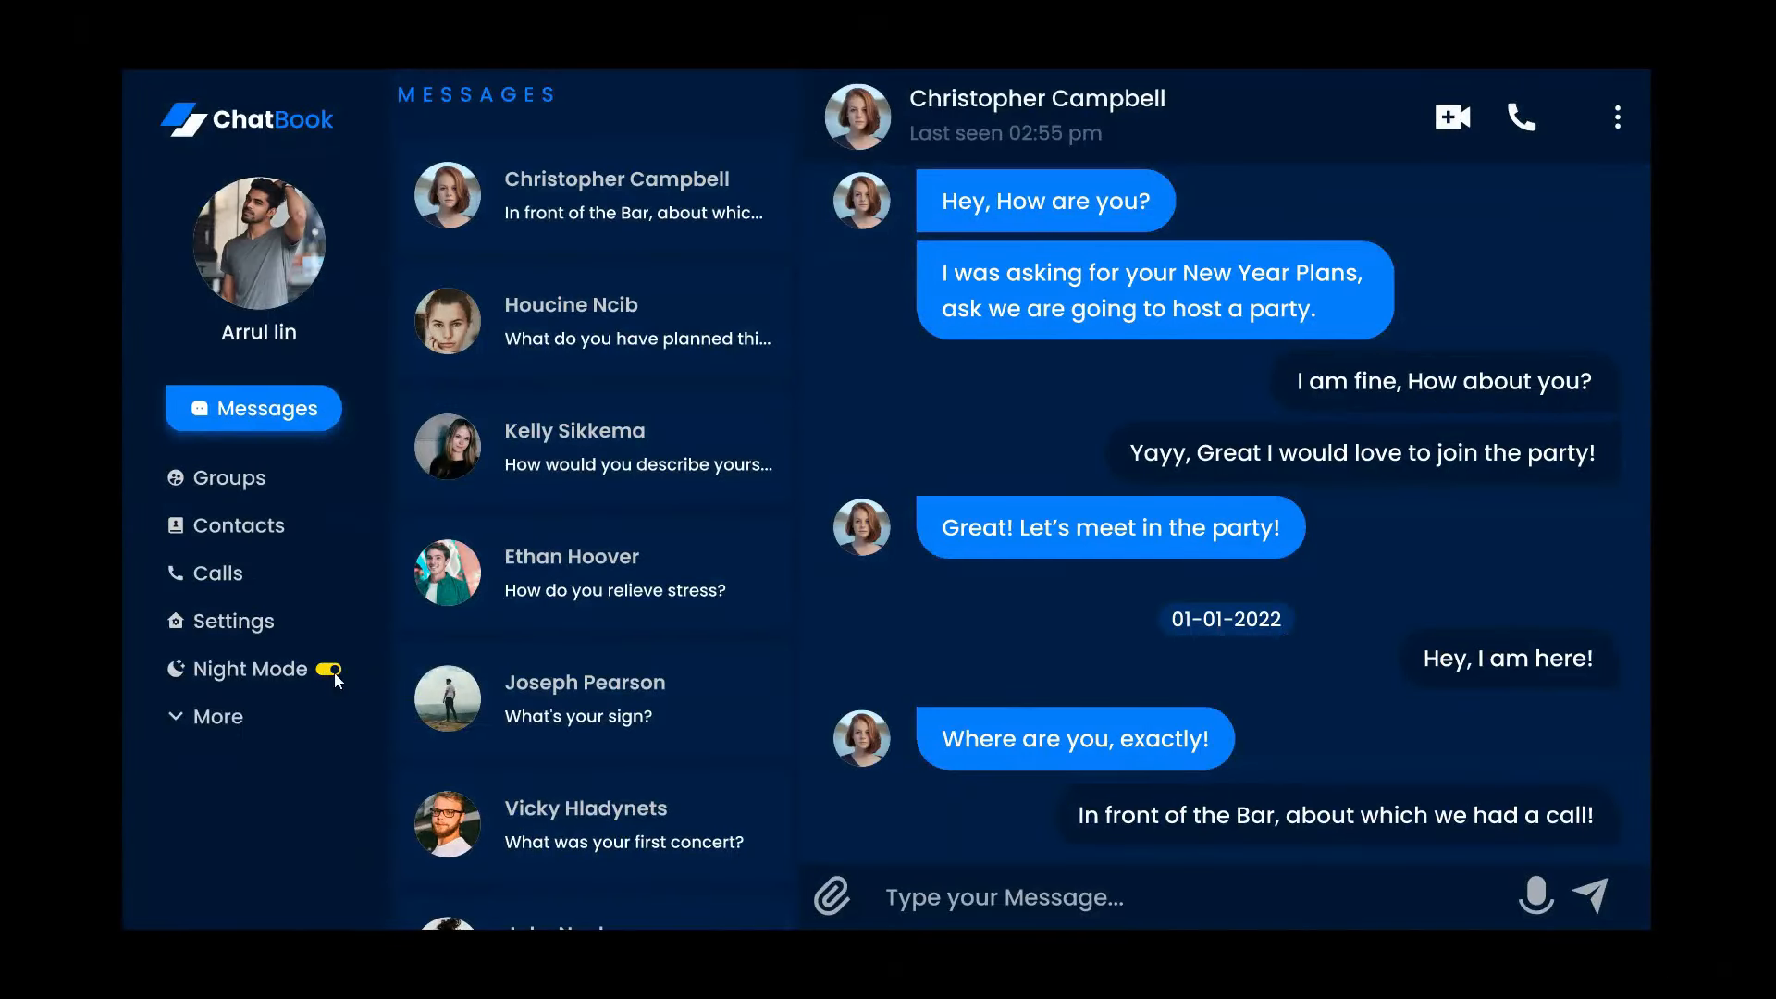
click(330, 673)
click(323, 674)
click(329, 673)
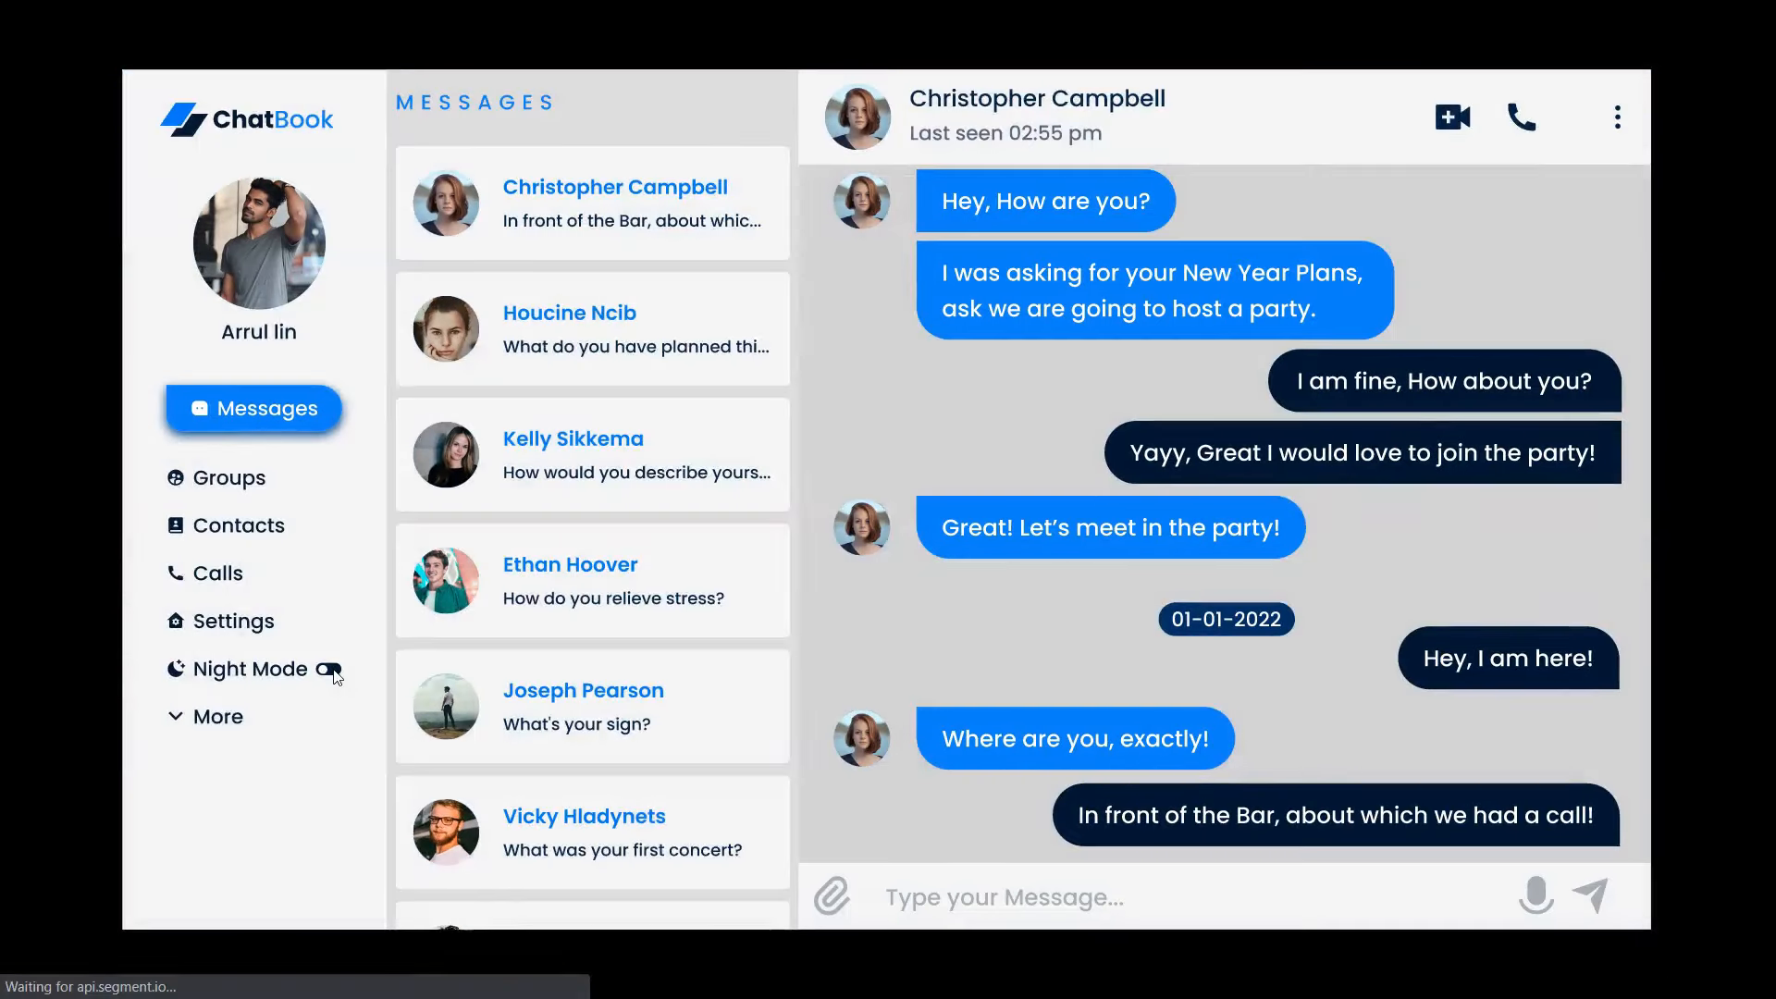
click(329, 674)
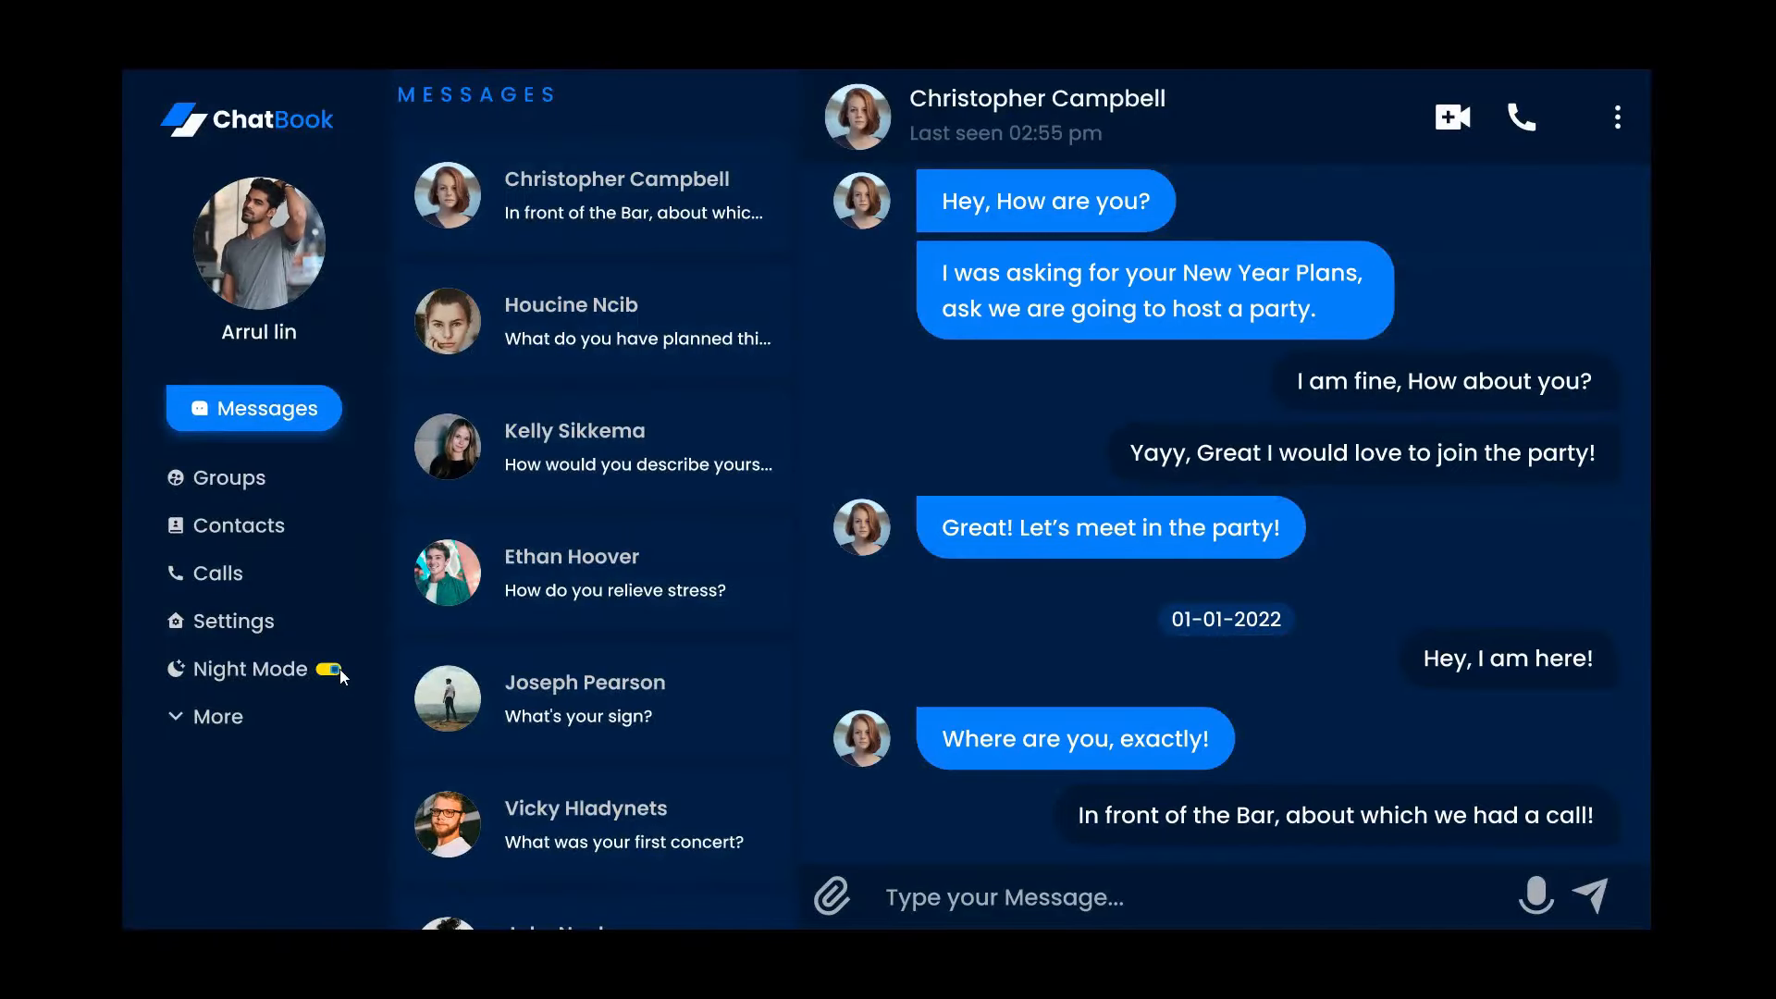
click(335, 672)
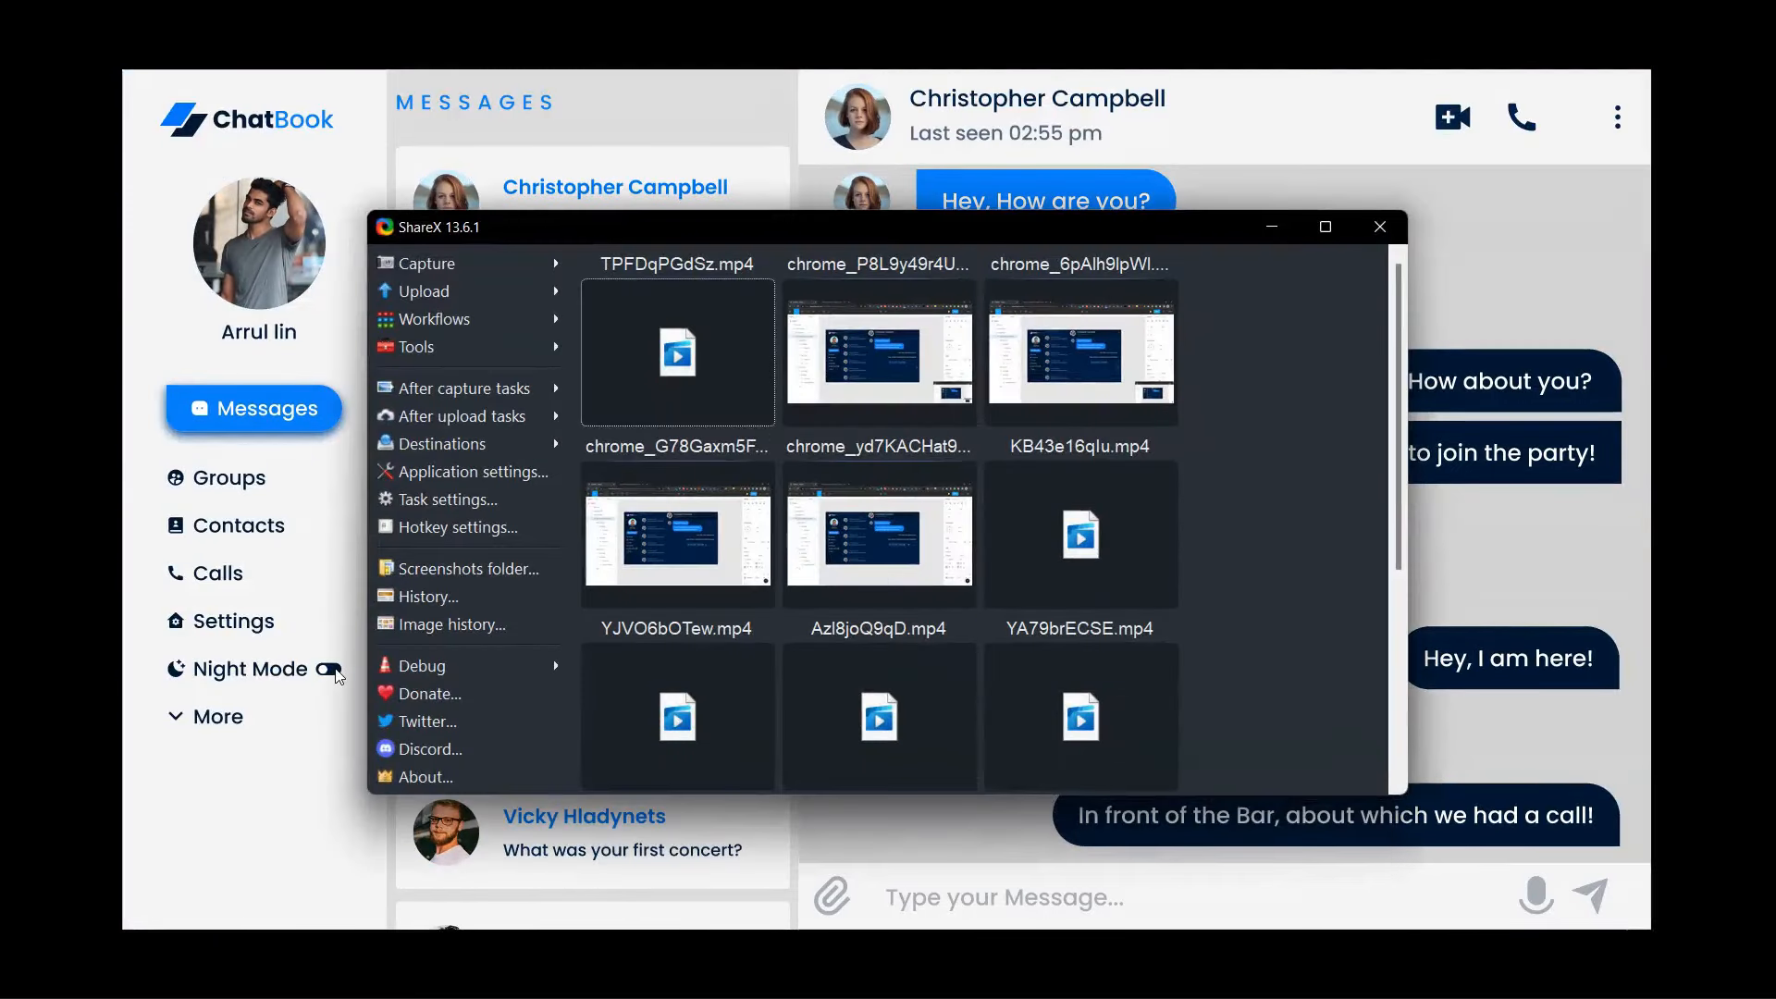
click(1380, 227)
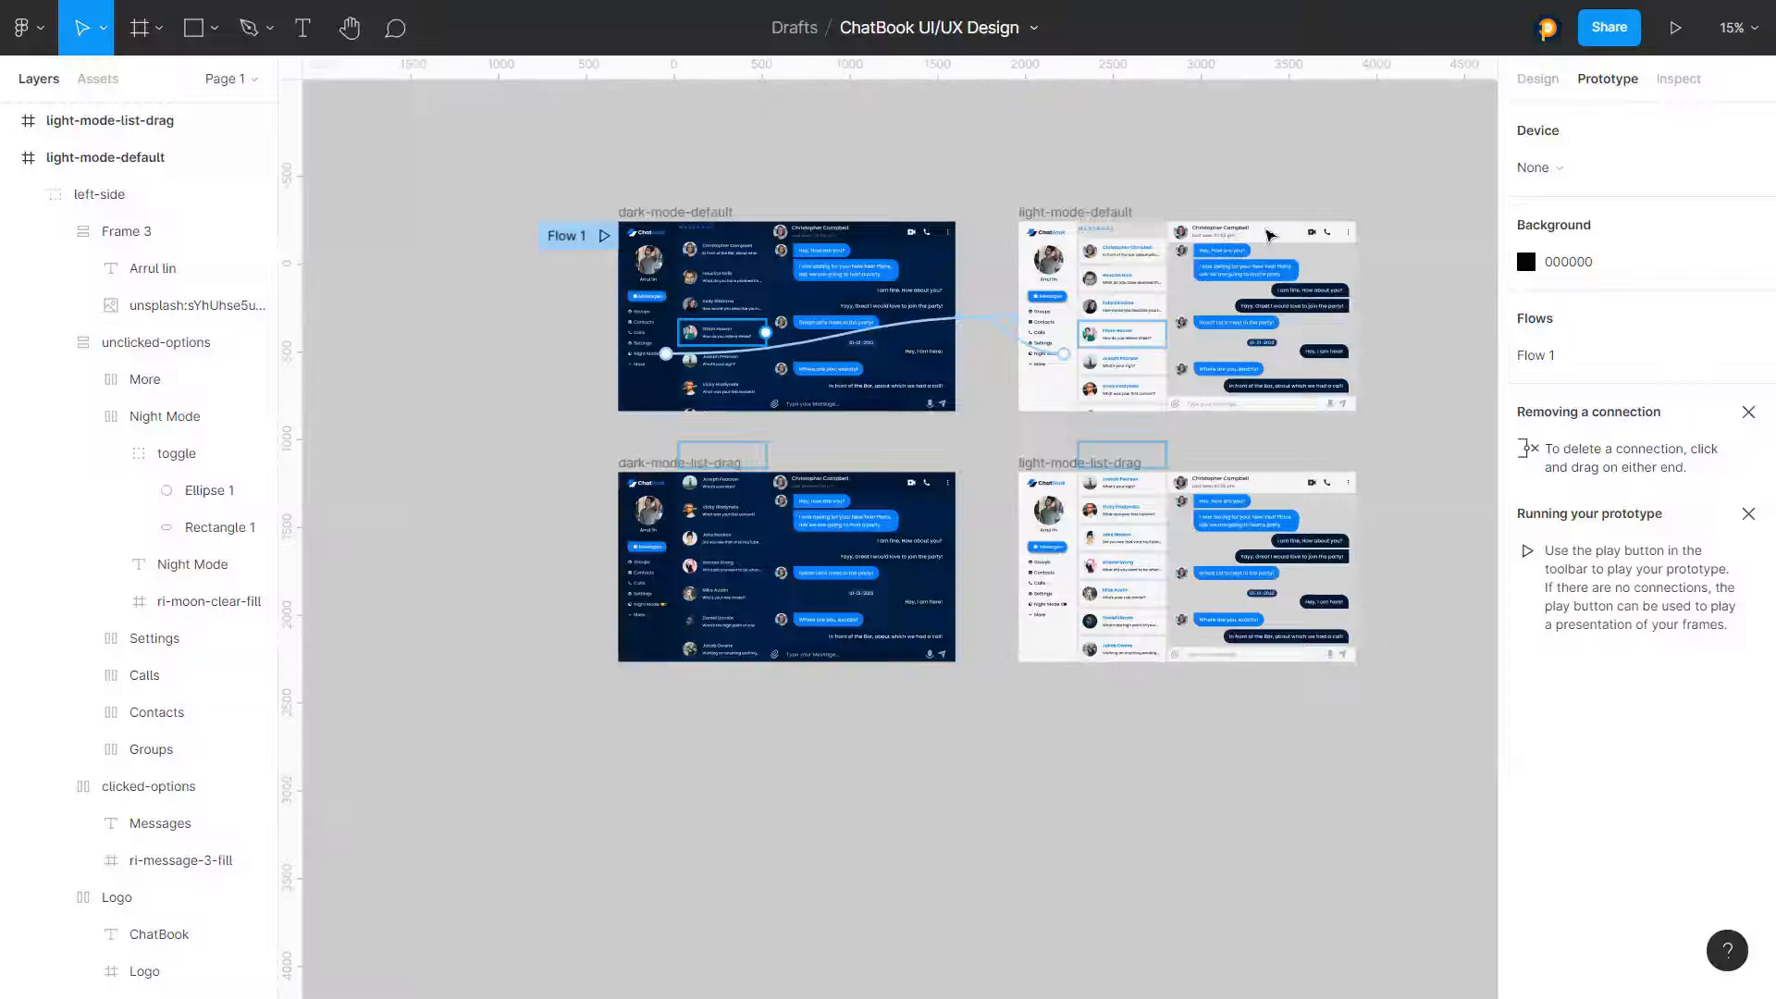
Nudge the message-list-w-counter in dark-mode-default up by 10 pixels
scroll(719, 222, up, 5)
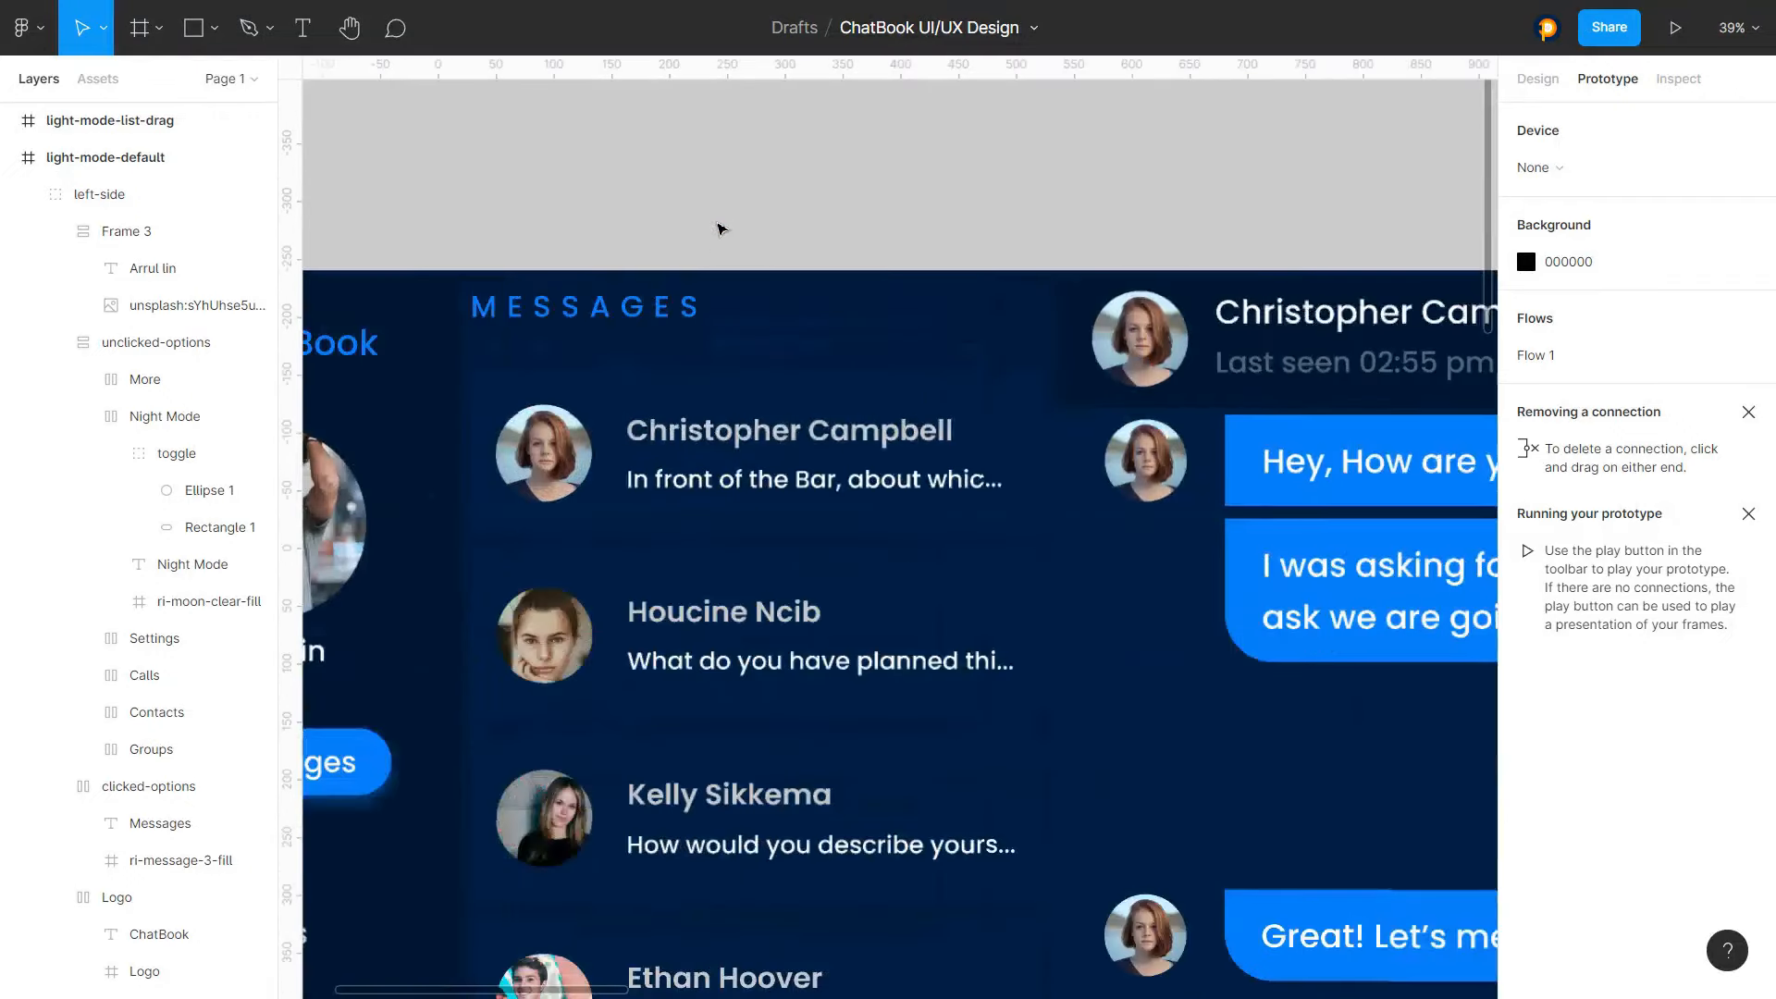
click(803, 283)
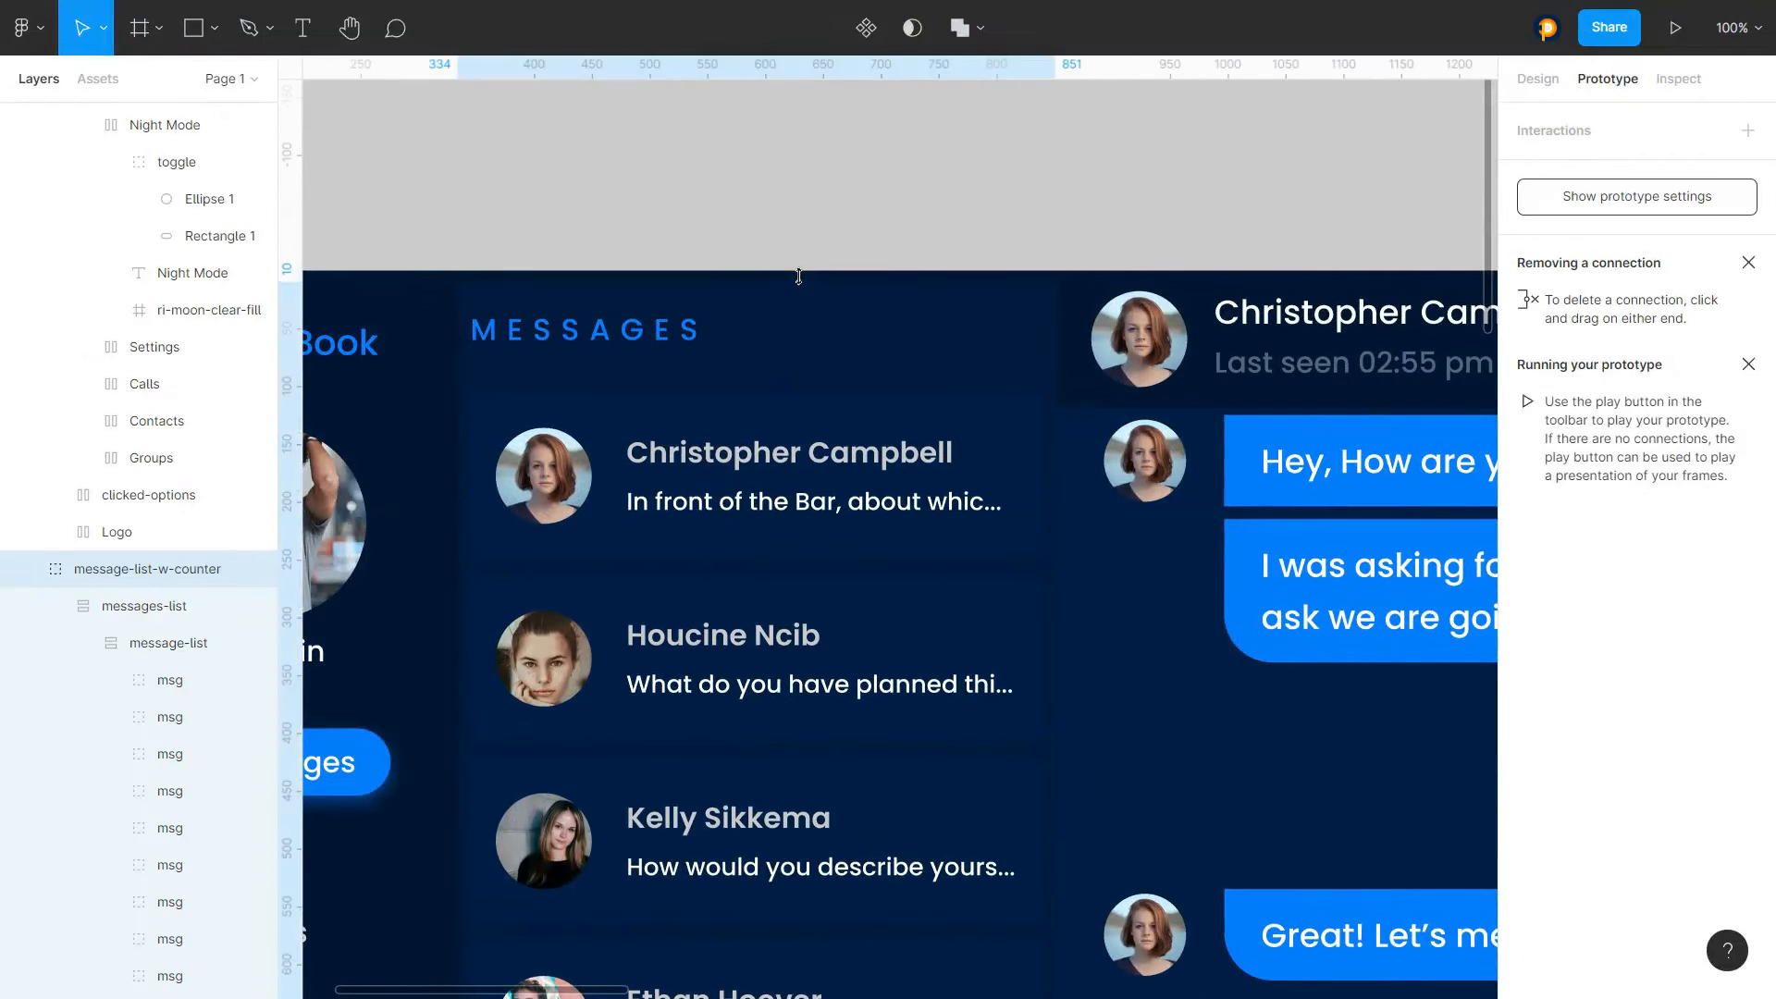
key(shift+Up)
scroll(805, 287, up, 2)
scroll(726, 250, down, 6)
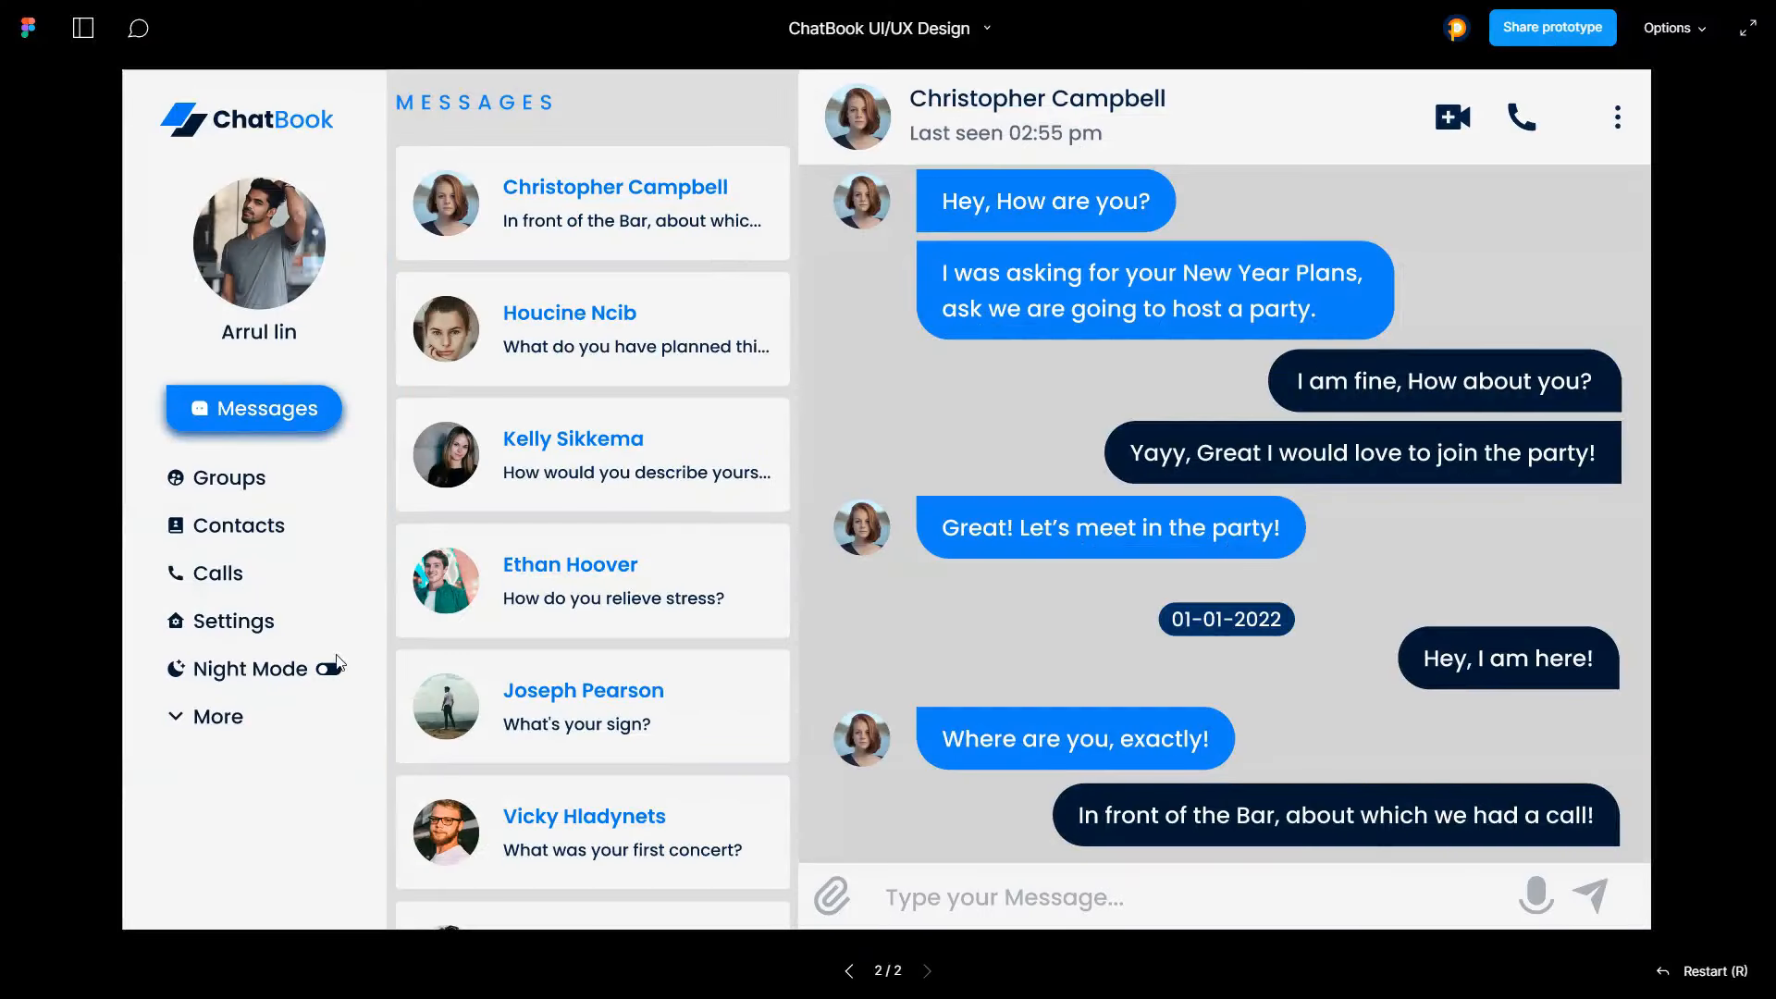
Test the Night Mode toggle in the prototype preview several times
click(330, 670)
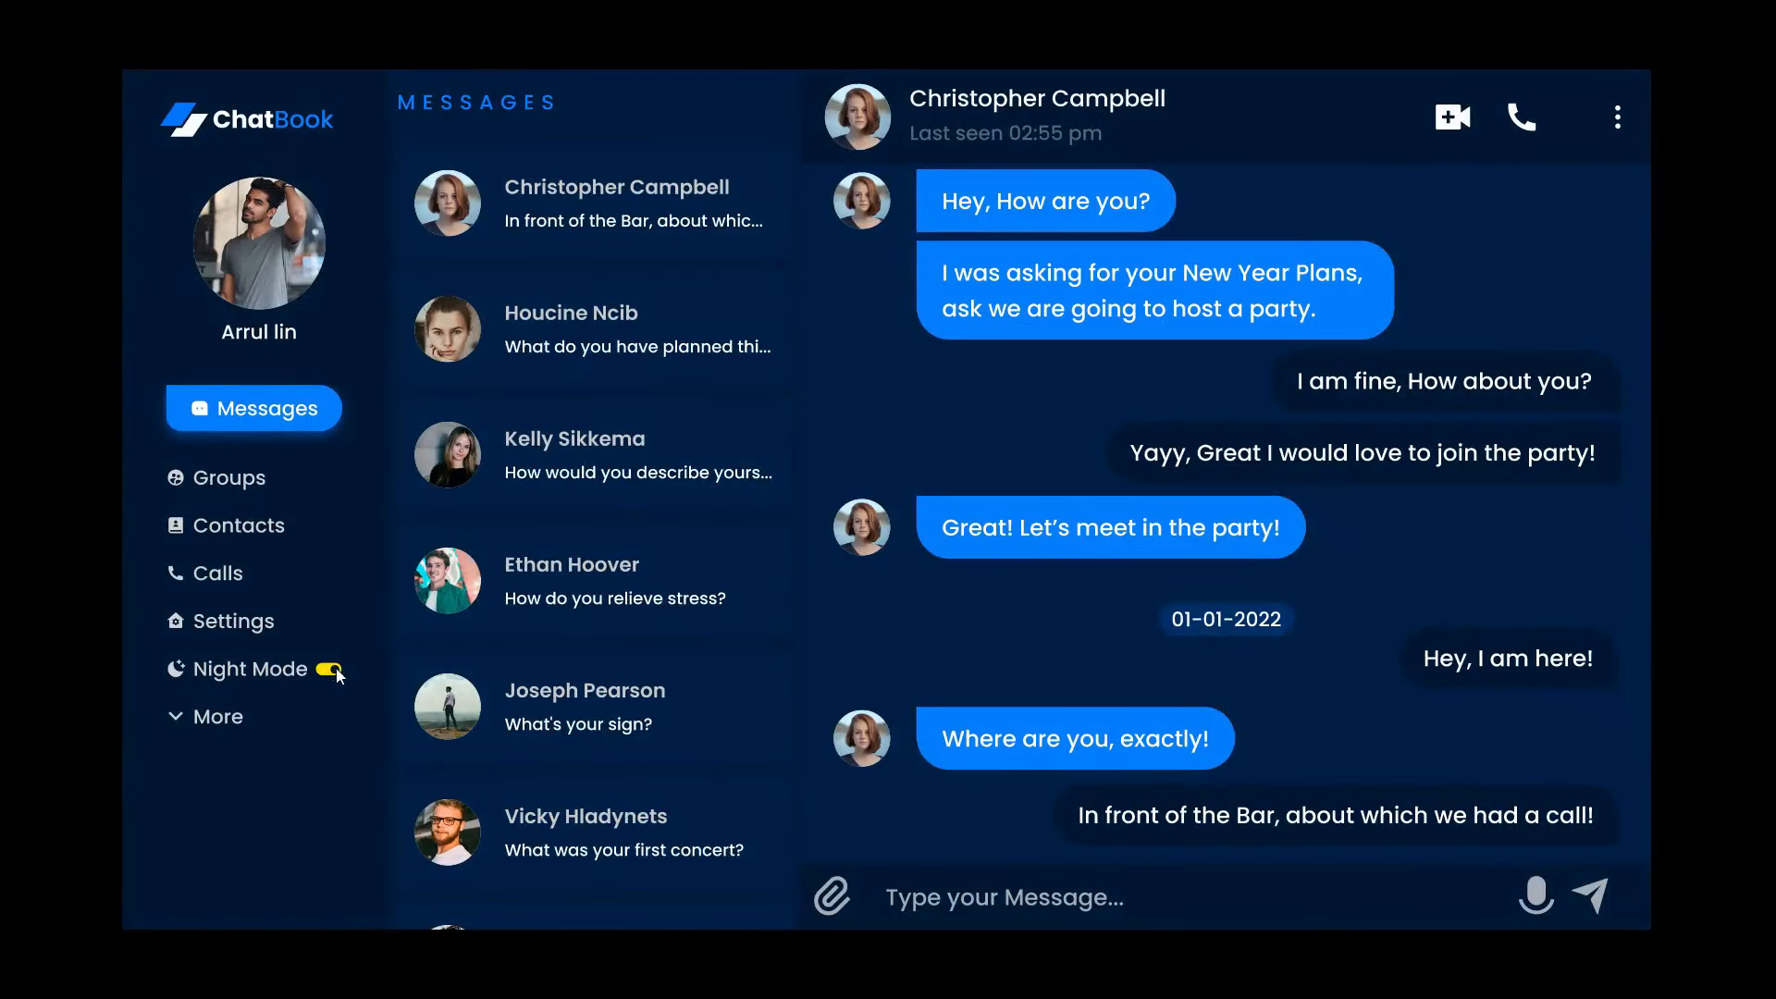
click(336, 669)
click(329, 671)
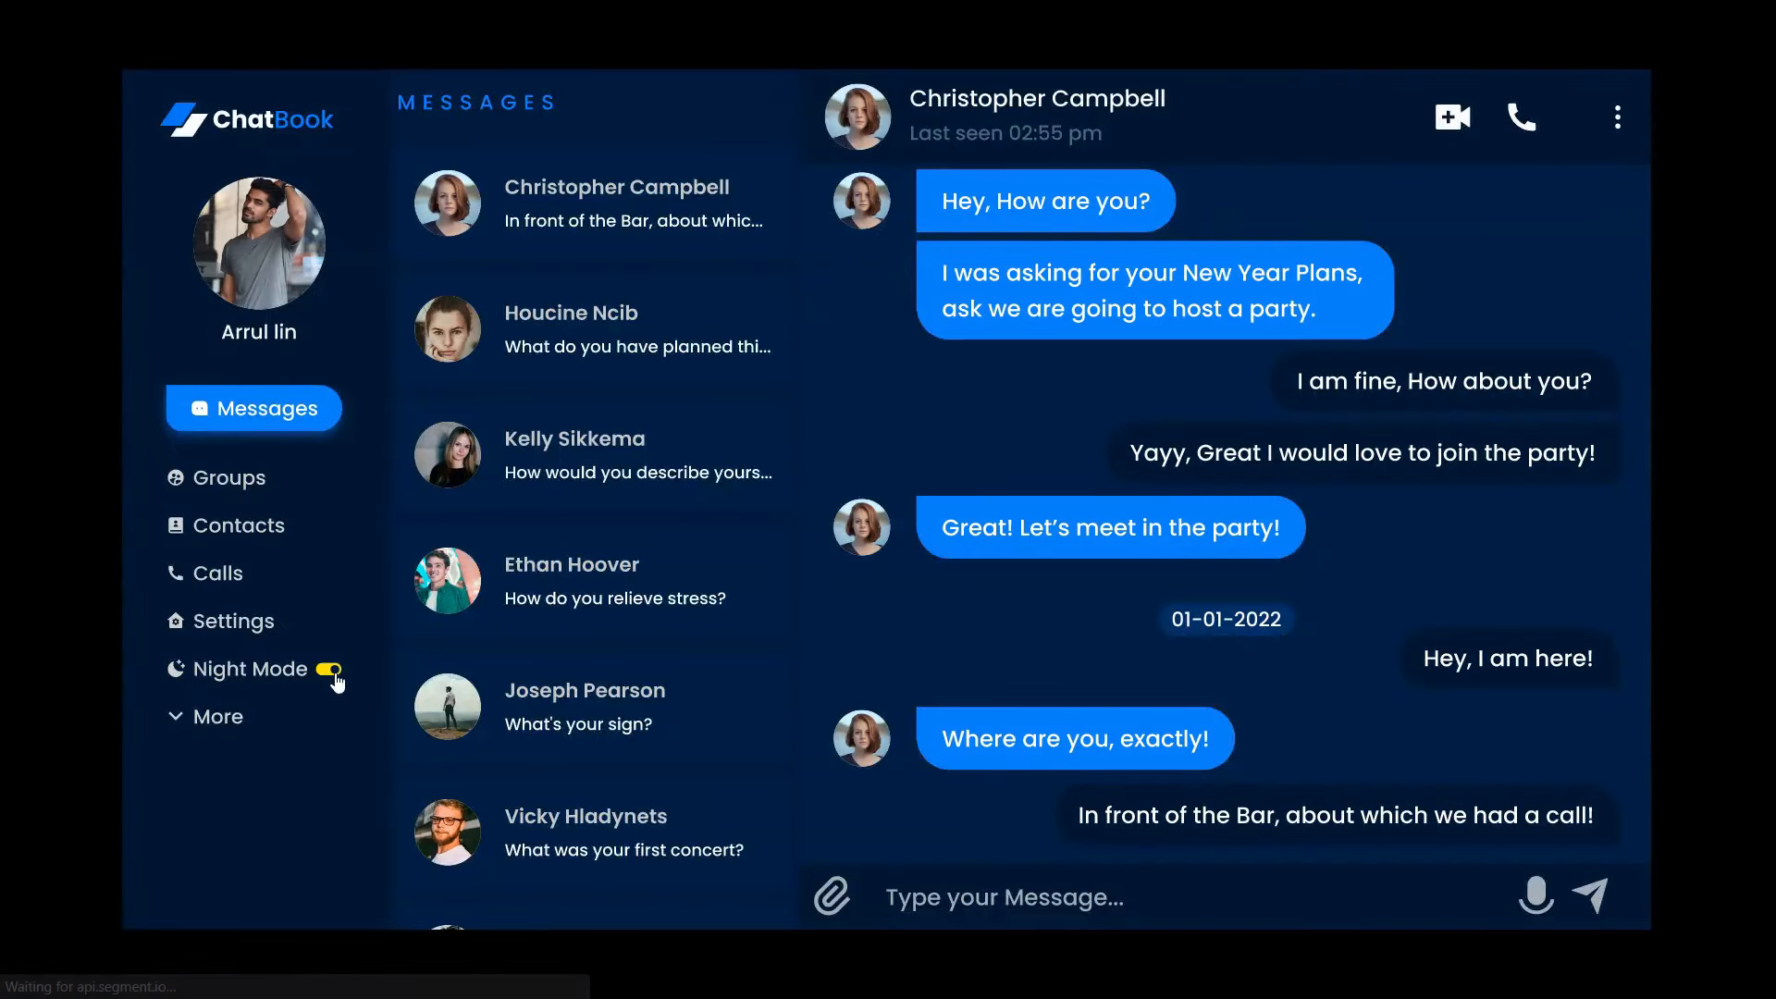
click(333, 672)
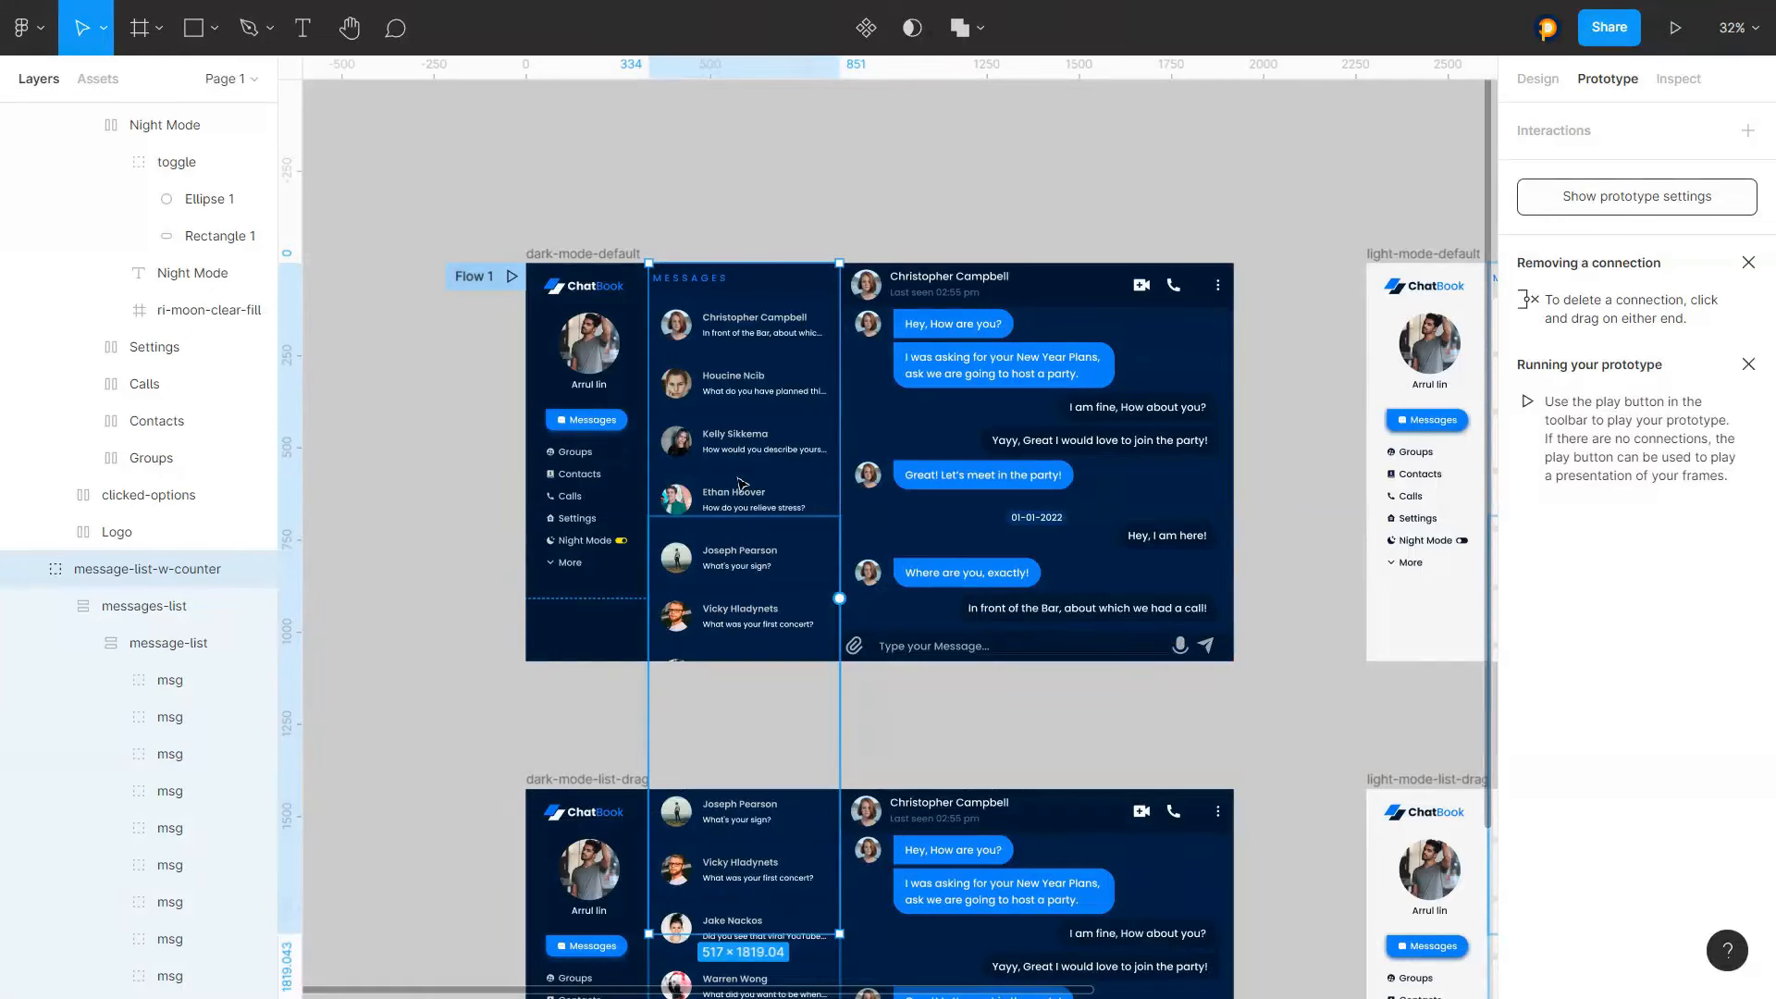
On dark-mode-list-drag, give the Night Mode toggle's Ellipse 1 an on-click interaction navigating to light-mode-list-drag
scroll(727, 371, down, 4)
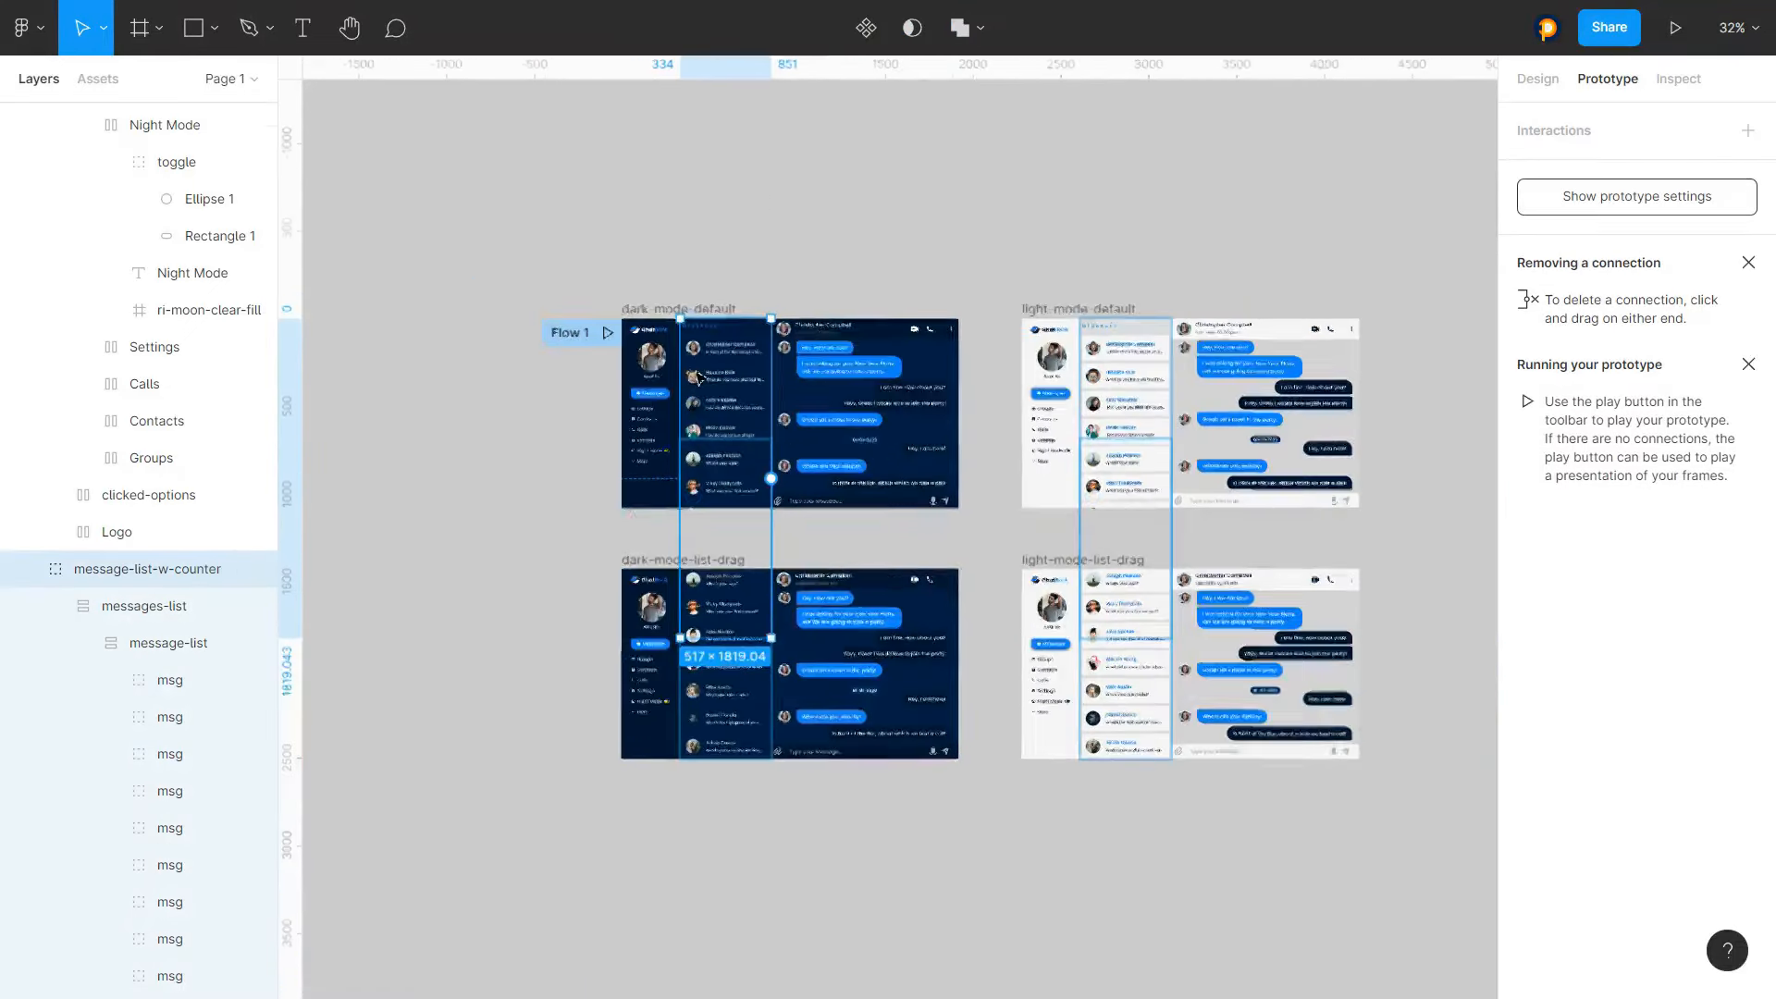
scroll(716, 534, up, 3)
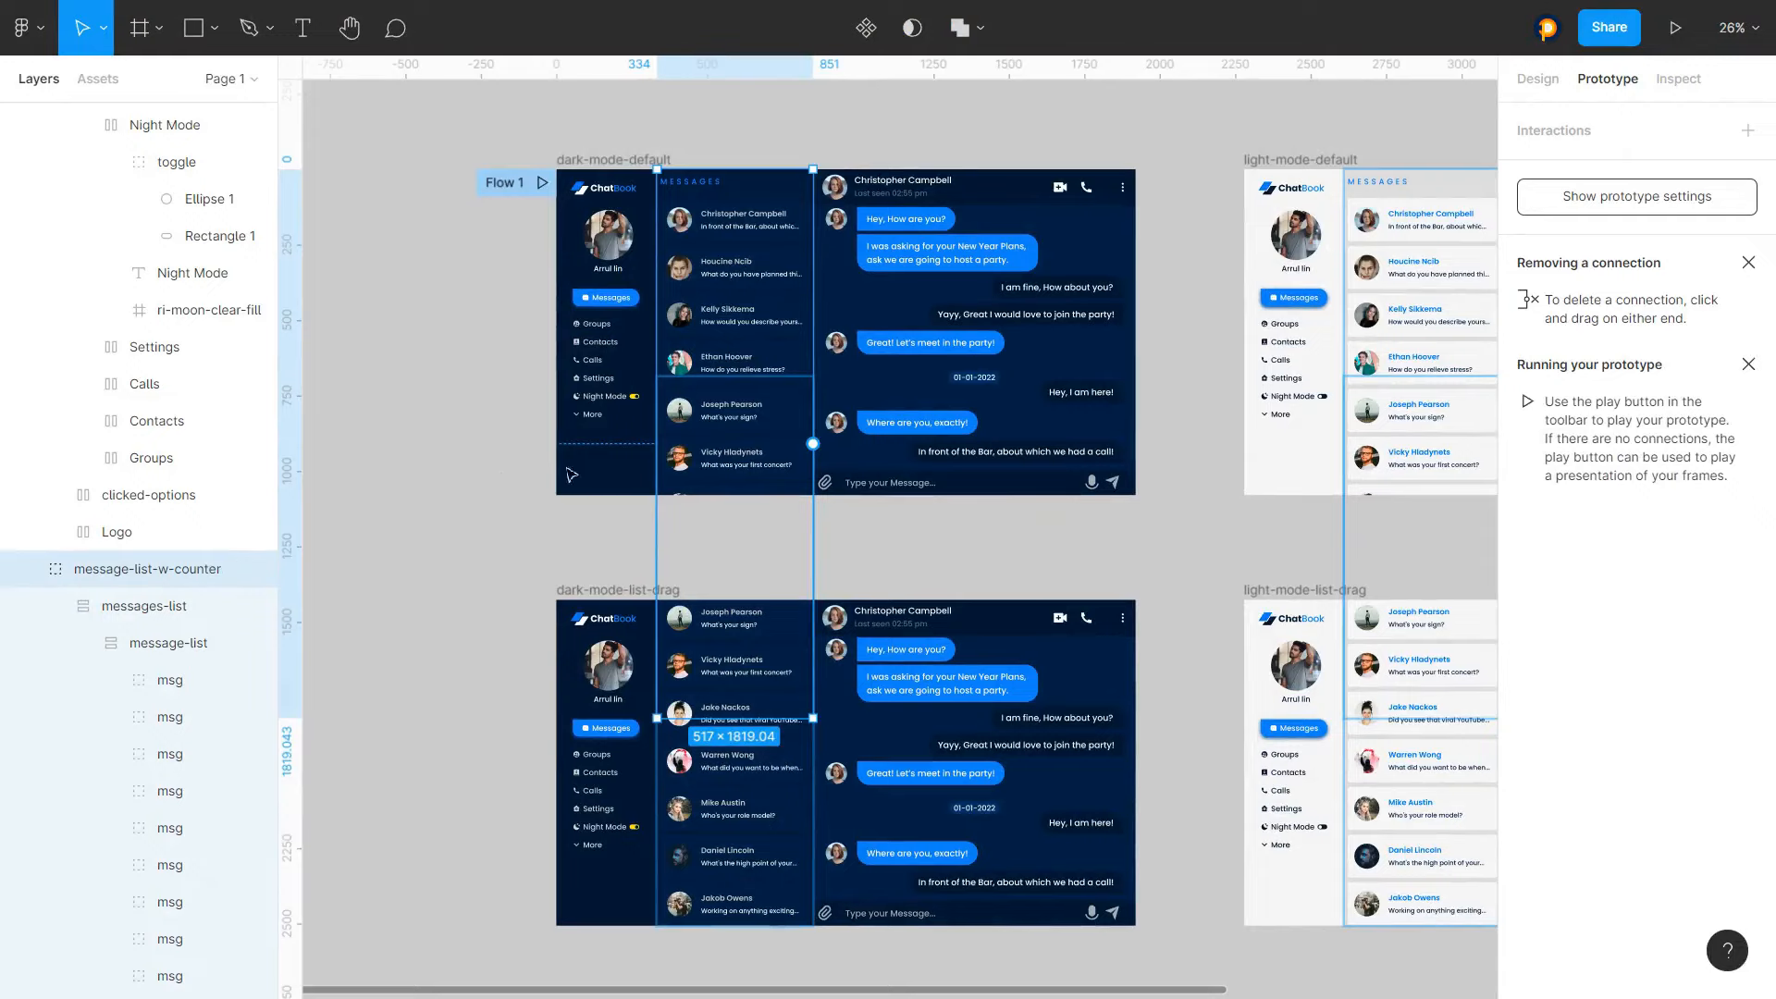
click(524, 981)
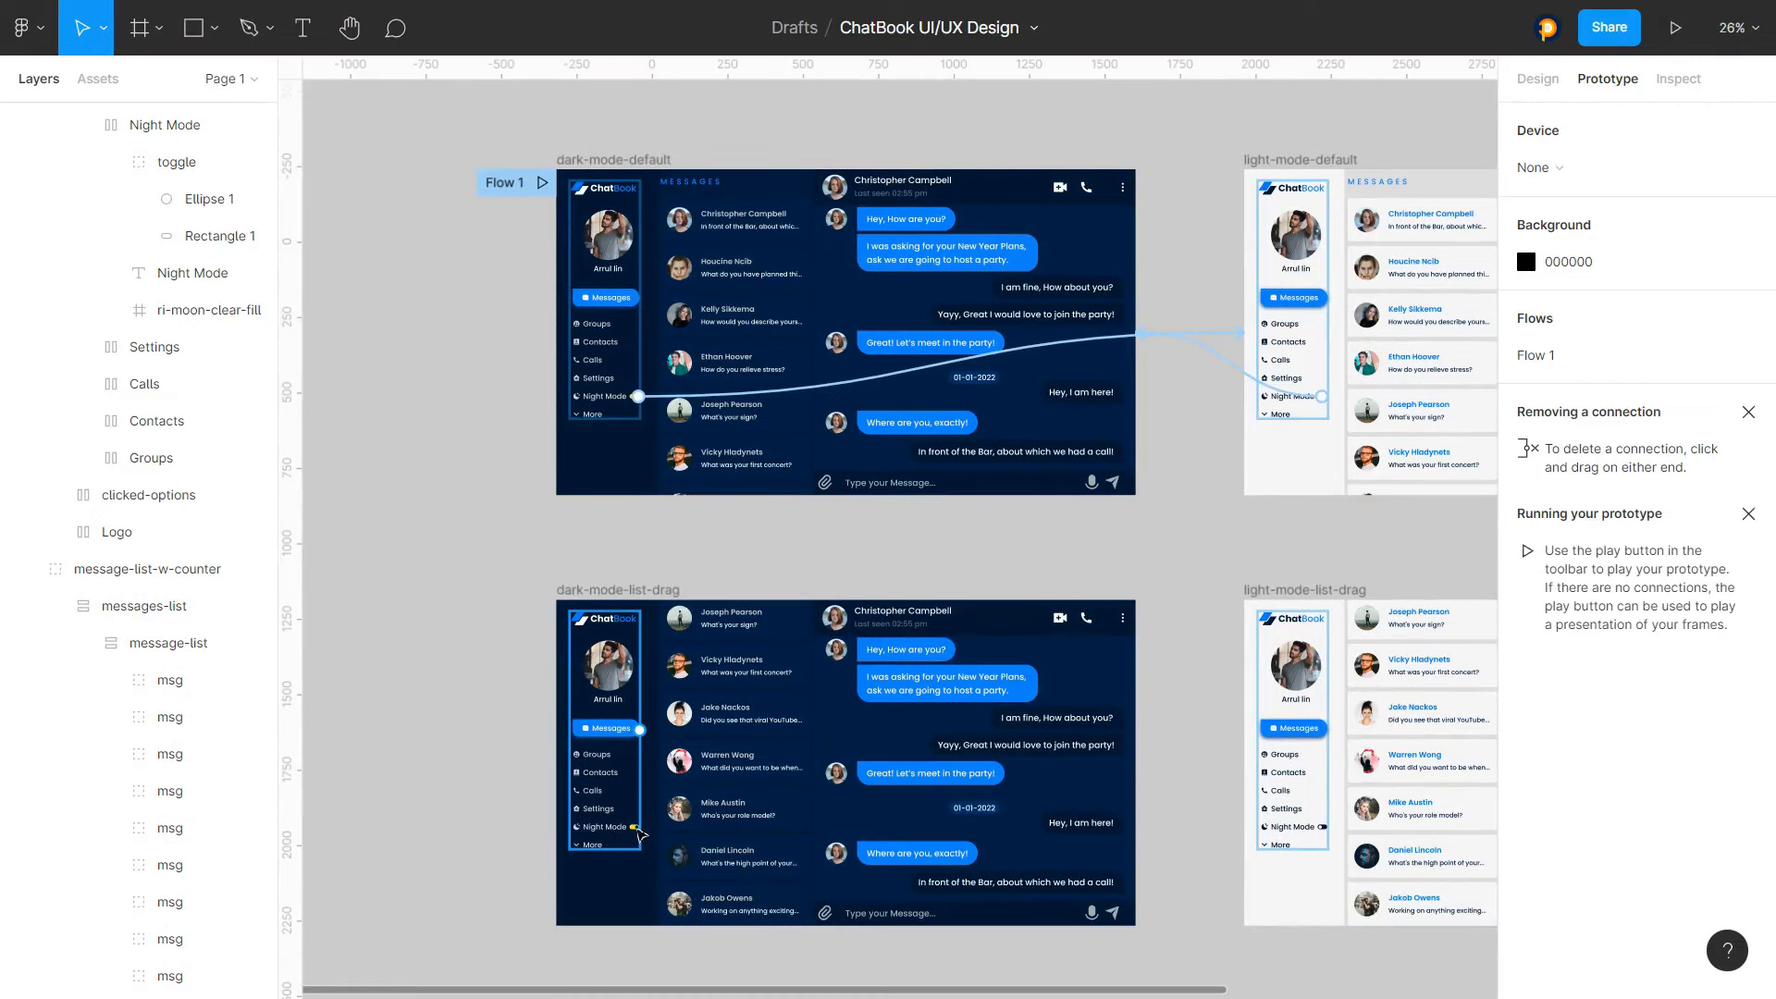
scroll(626, 838, down, 1)
scroll(627, 837, up, 6)
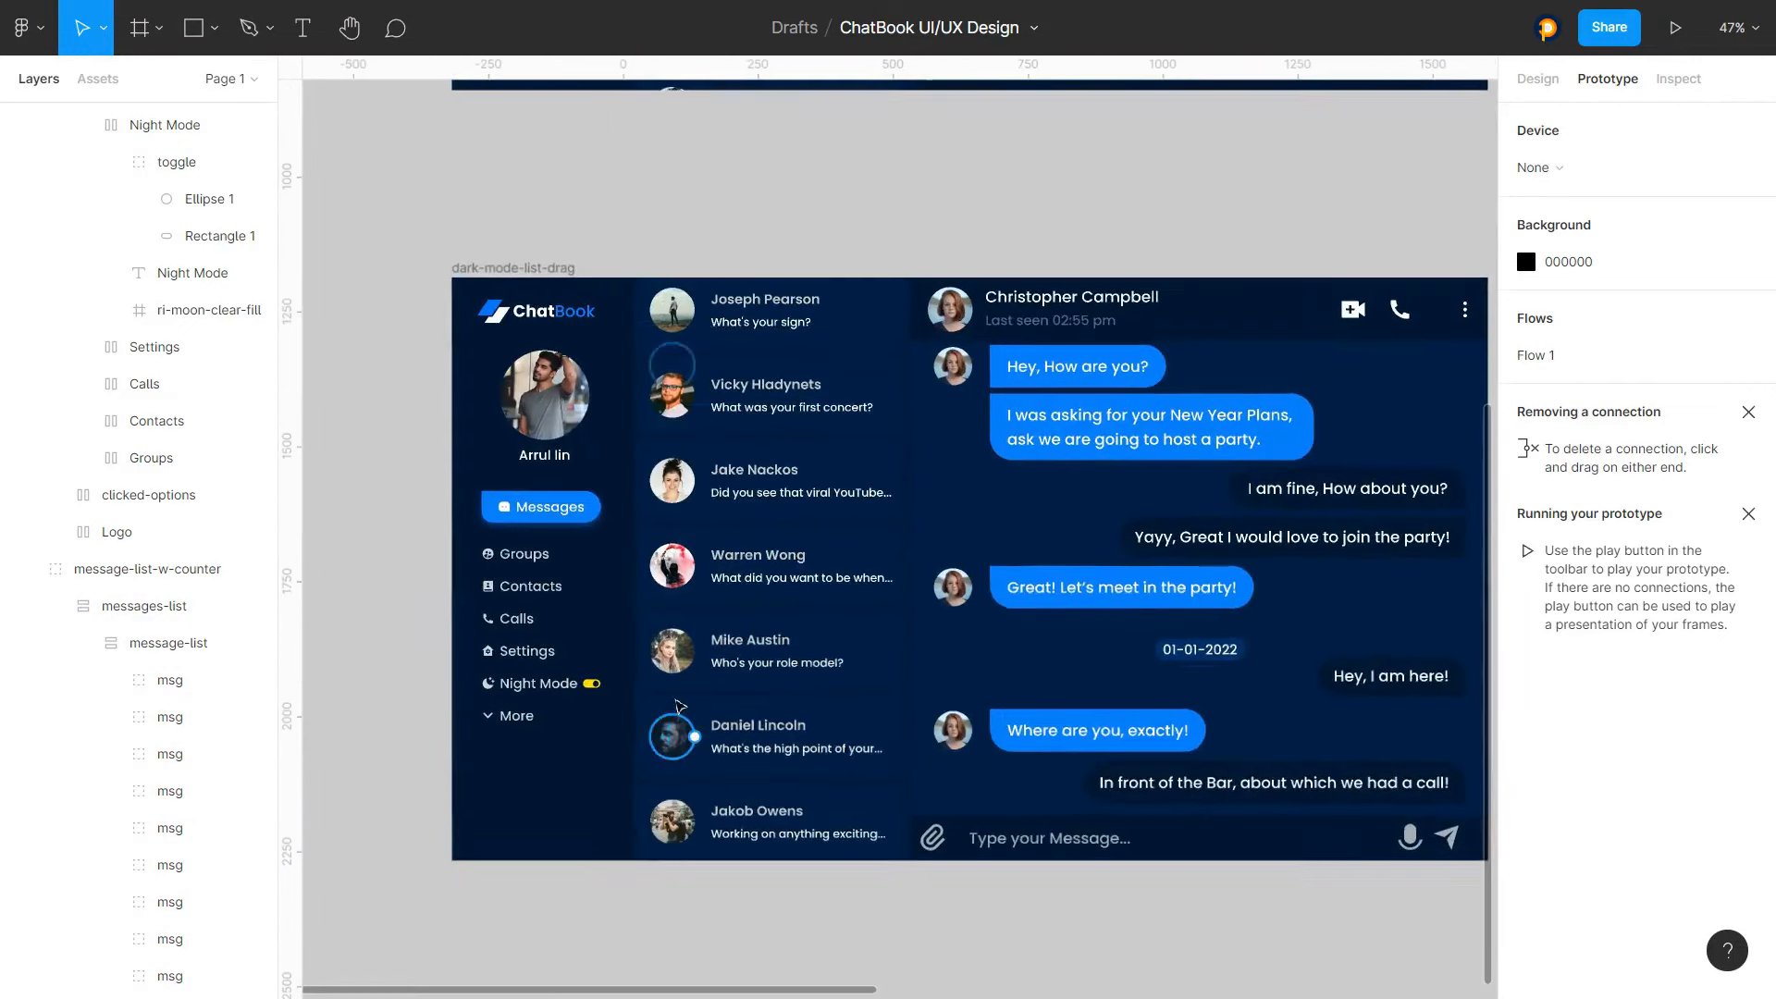
click(550, 683)
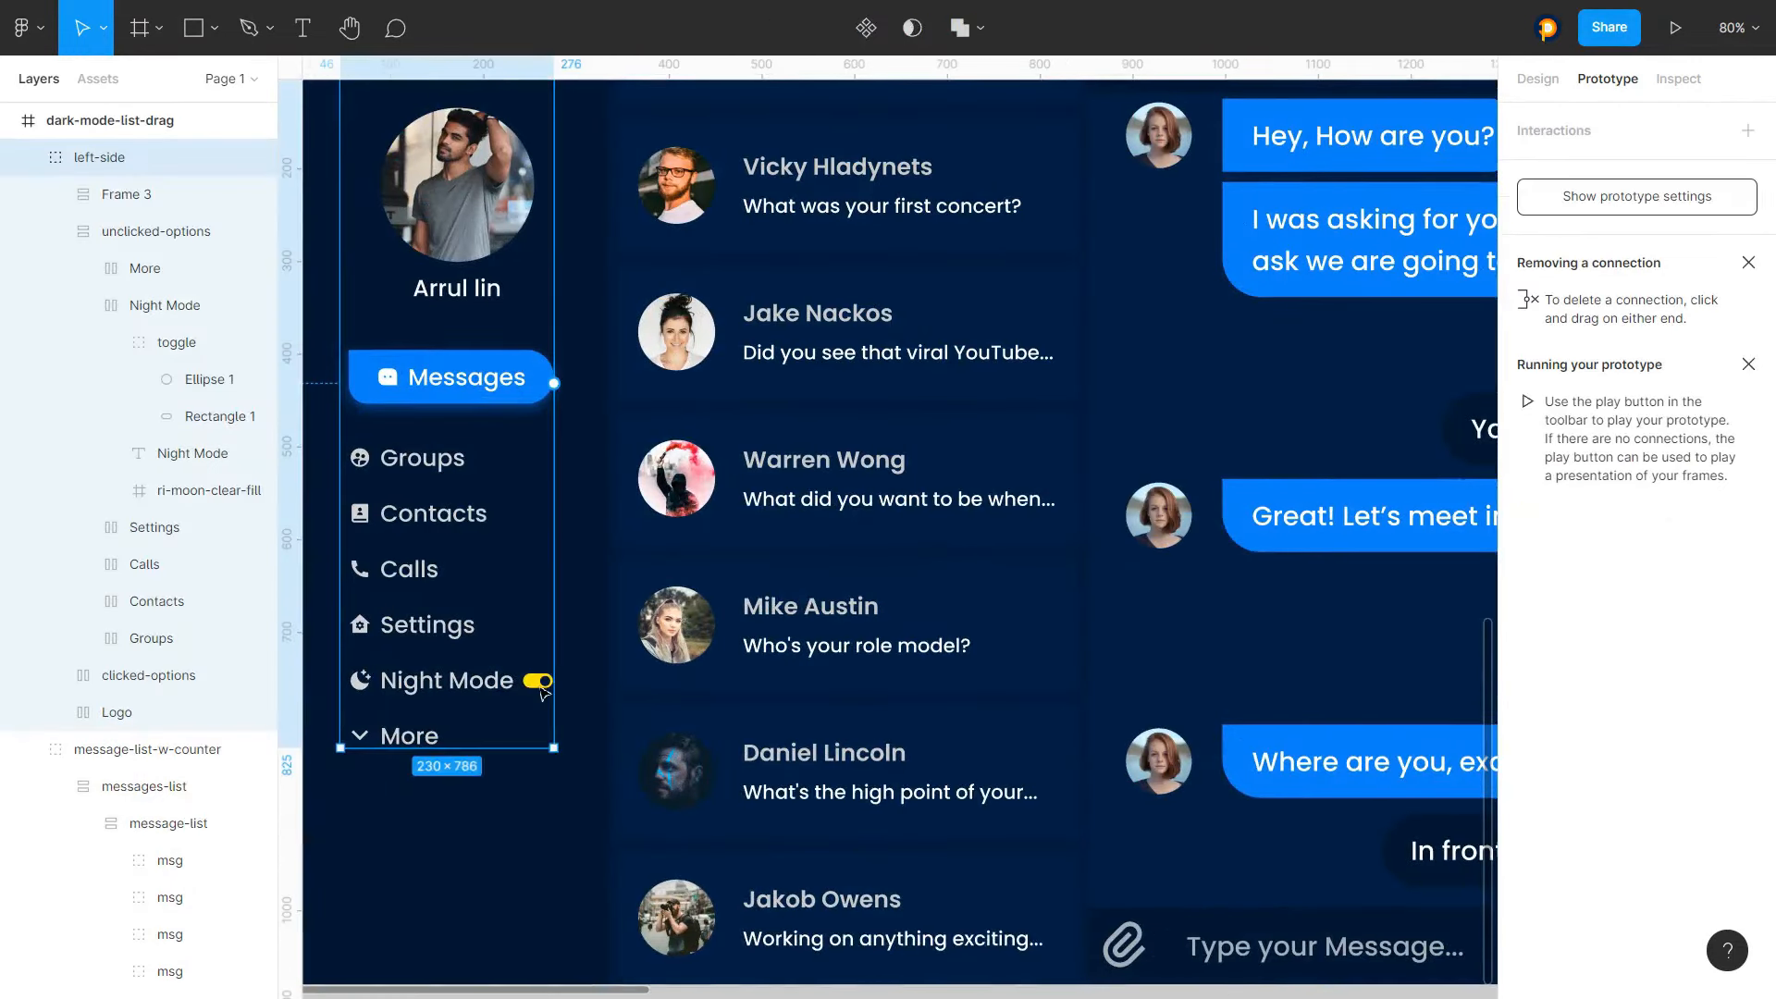
double_click(548, 683)
double_click(545, 684)
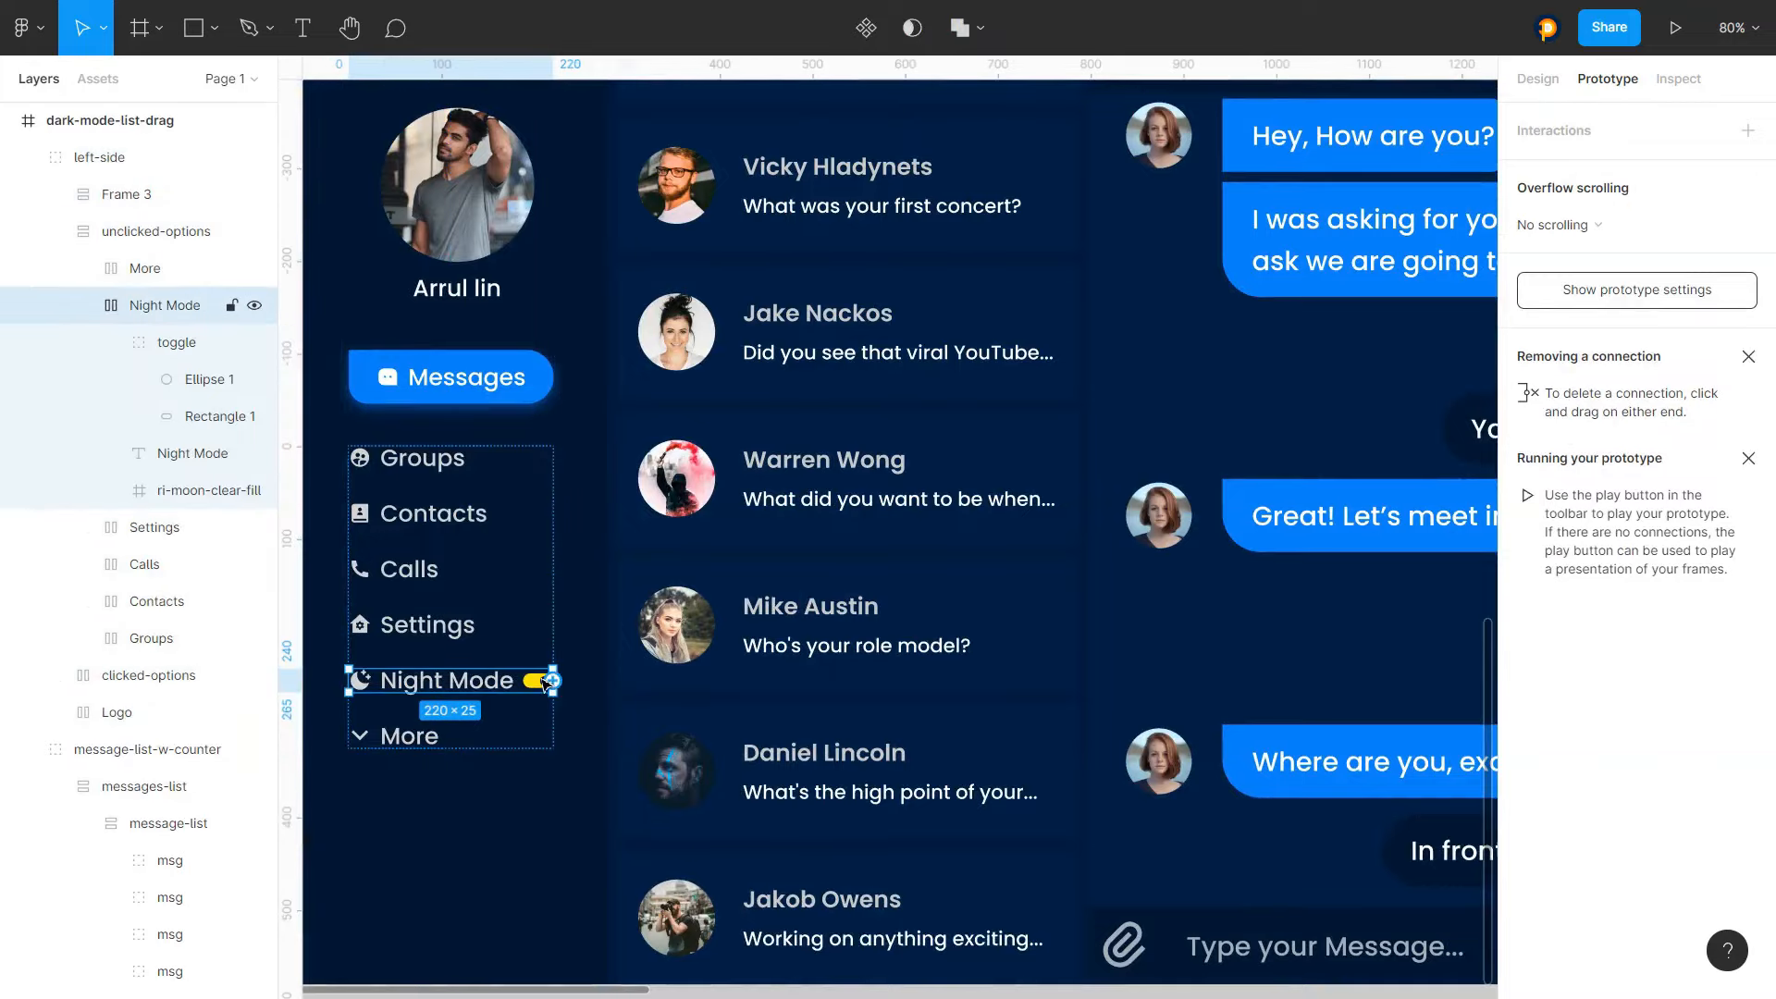
scroll(546, 685, up, 5)
double_click(558, 687)
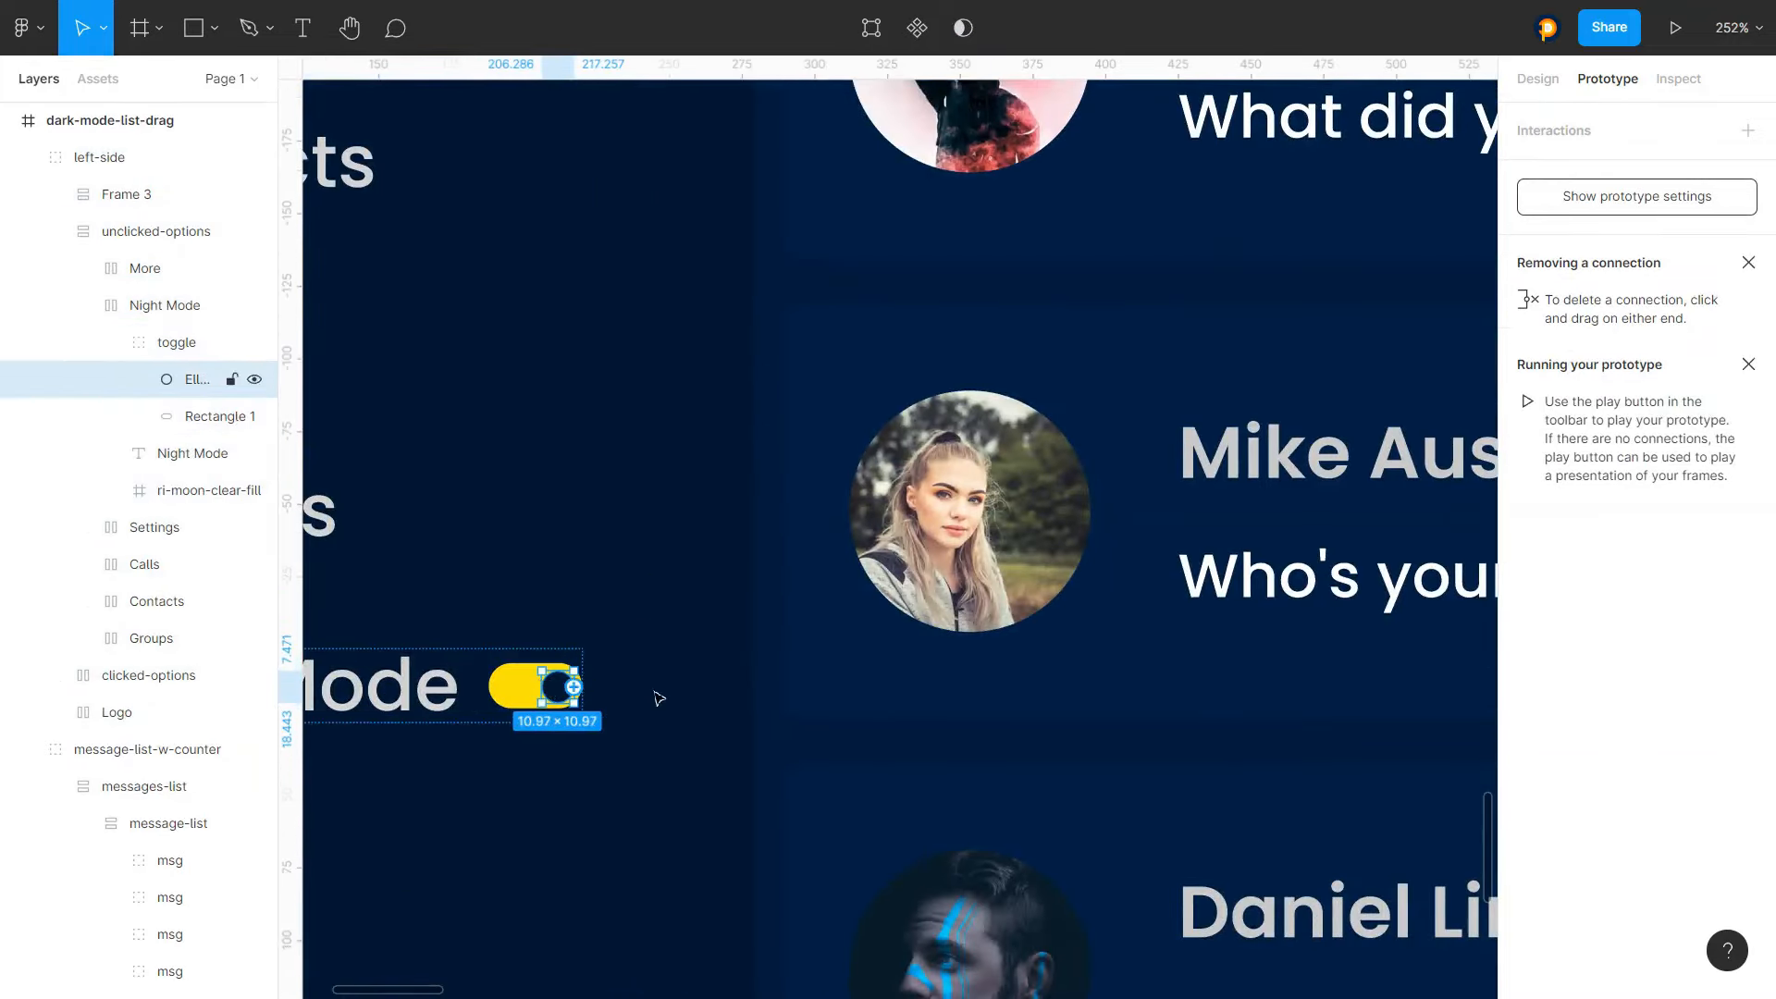
scroll(555, 627, down, 10)
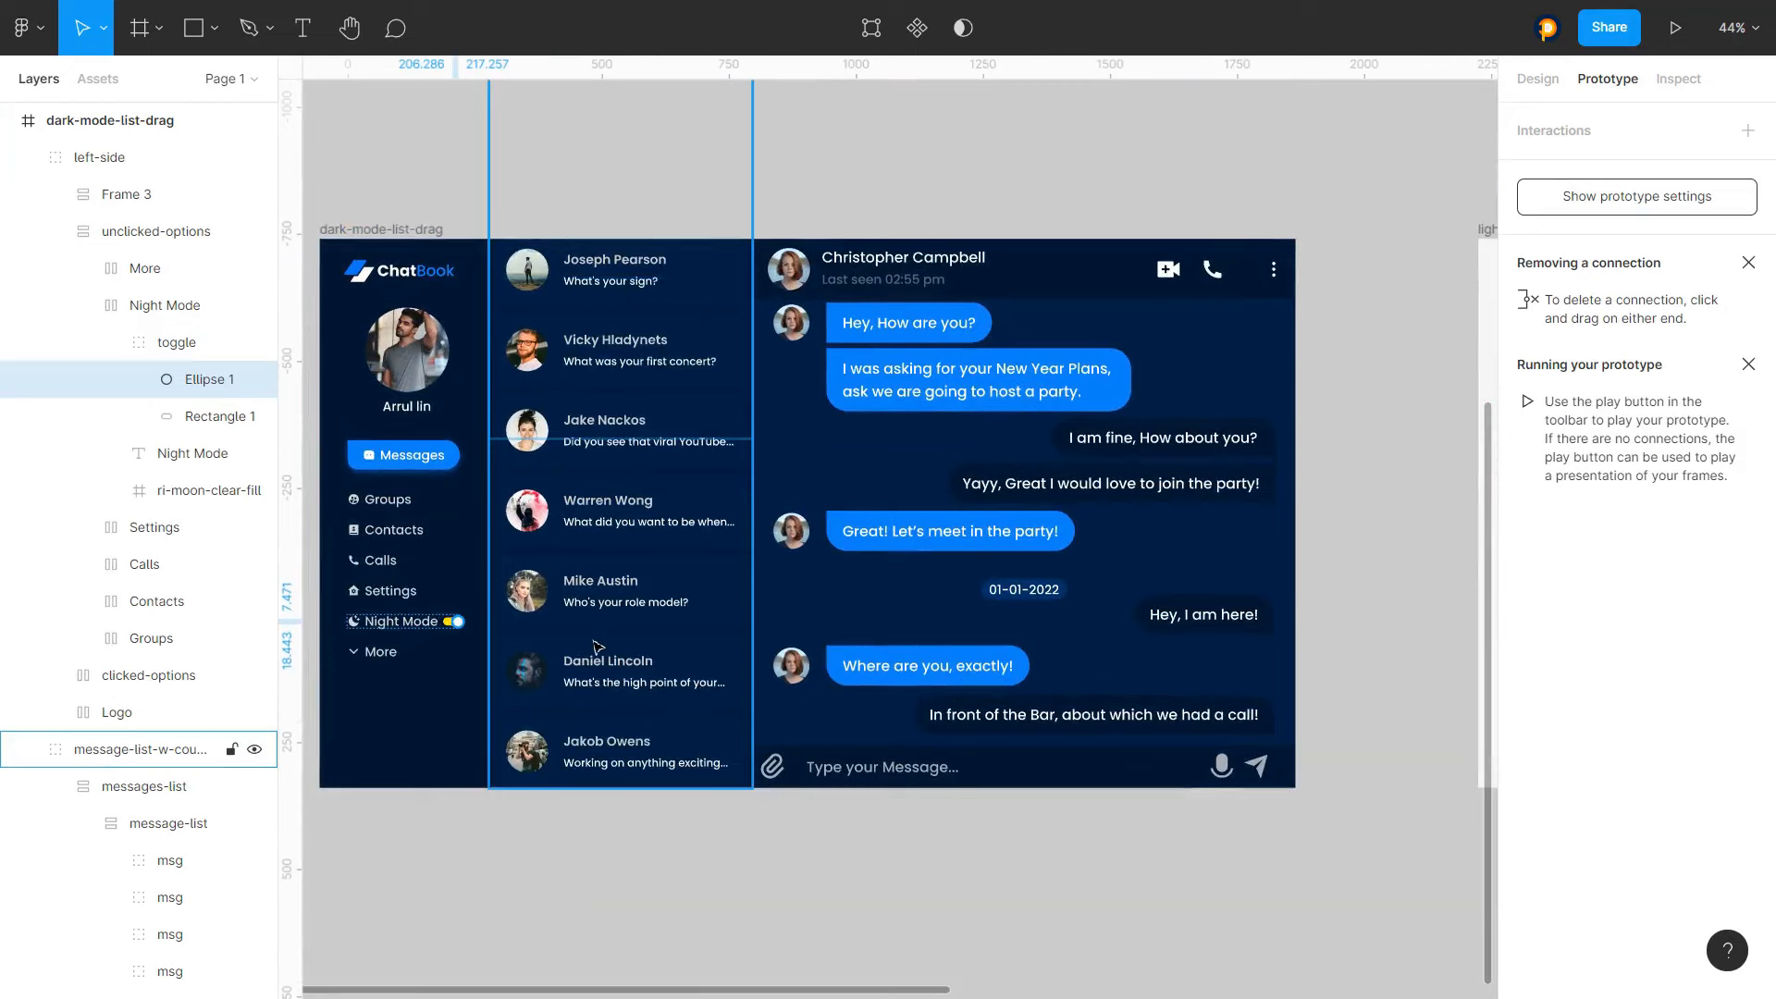
click(1554, 131)
click(1532, 168)
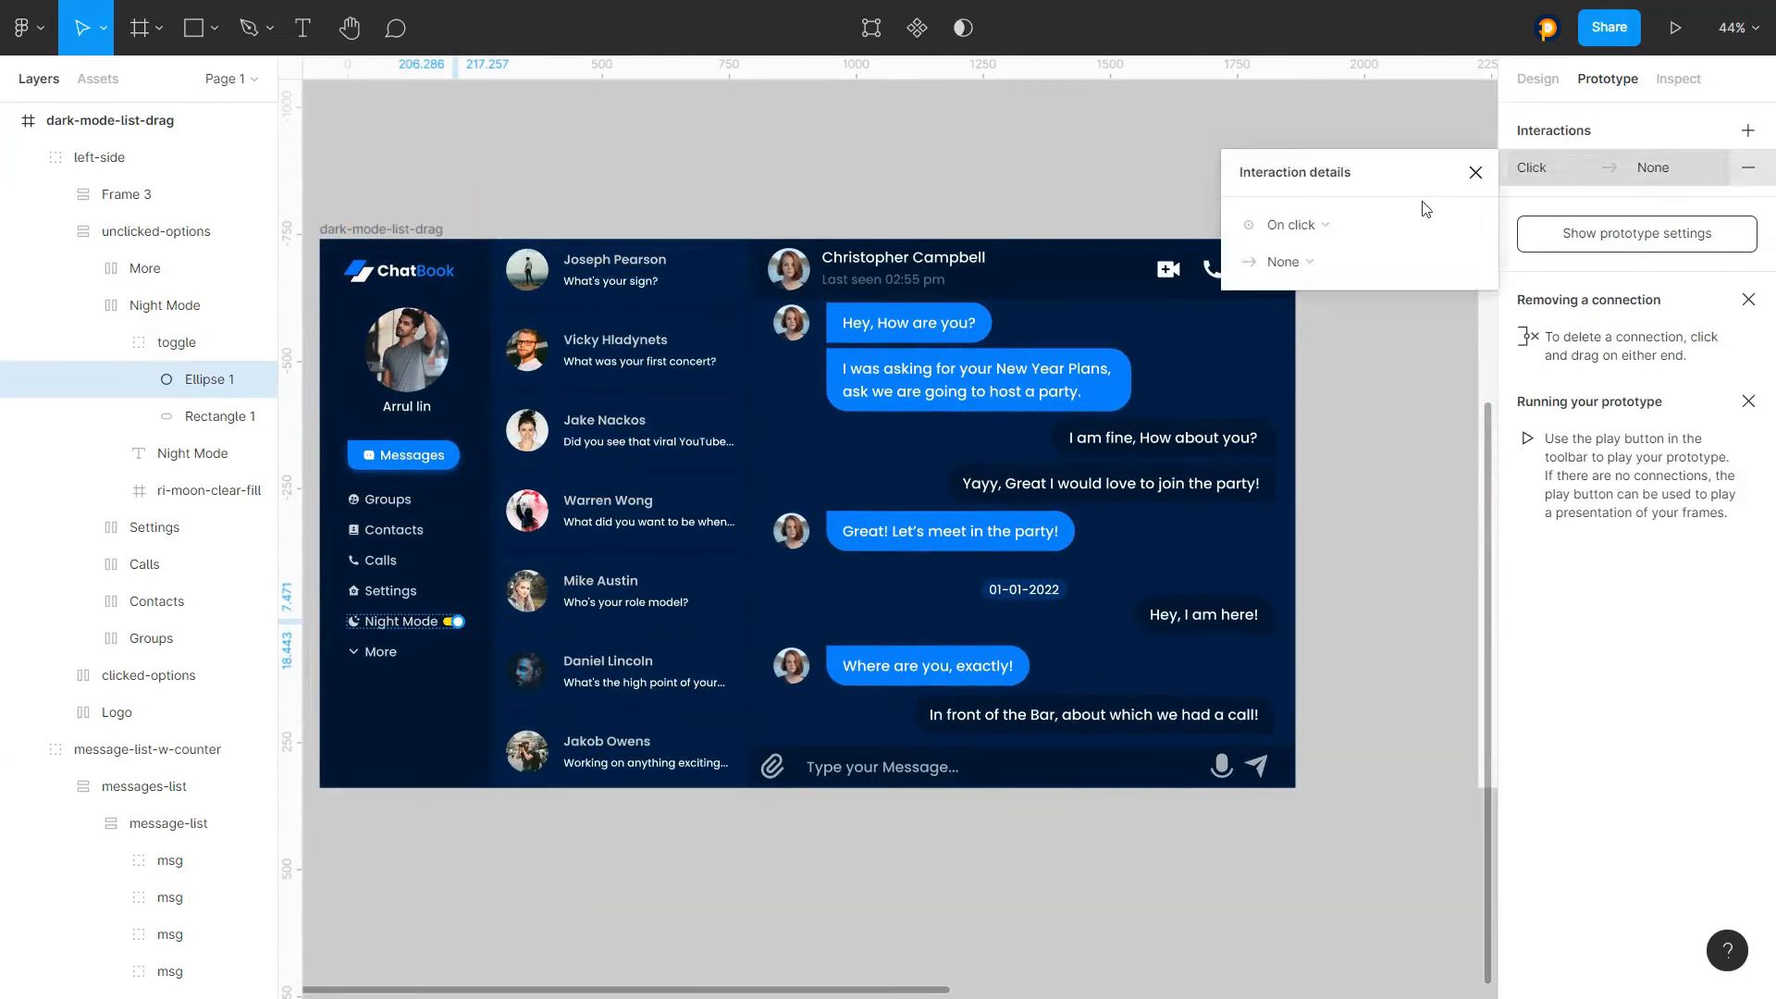
click(1283, 262)
click(1314, 306)
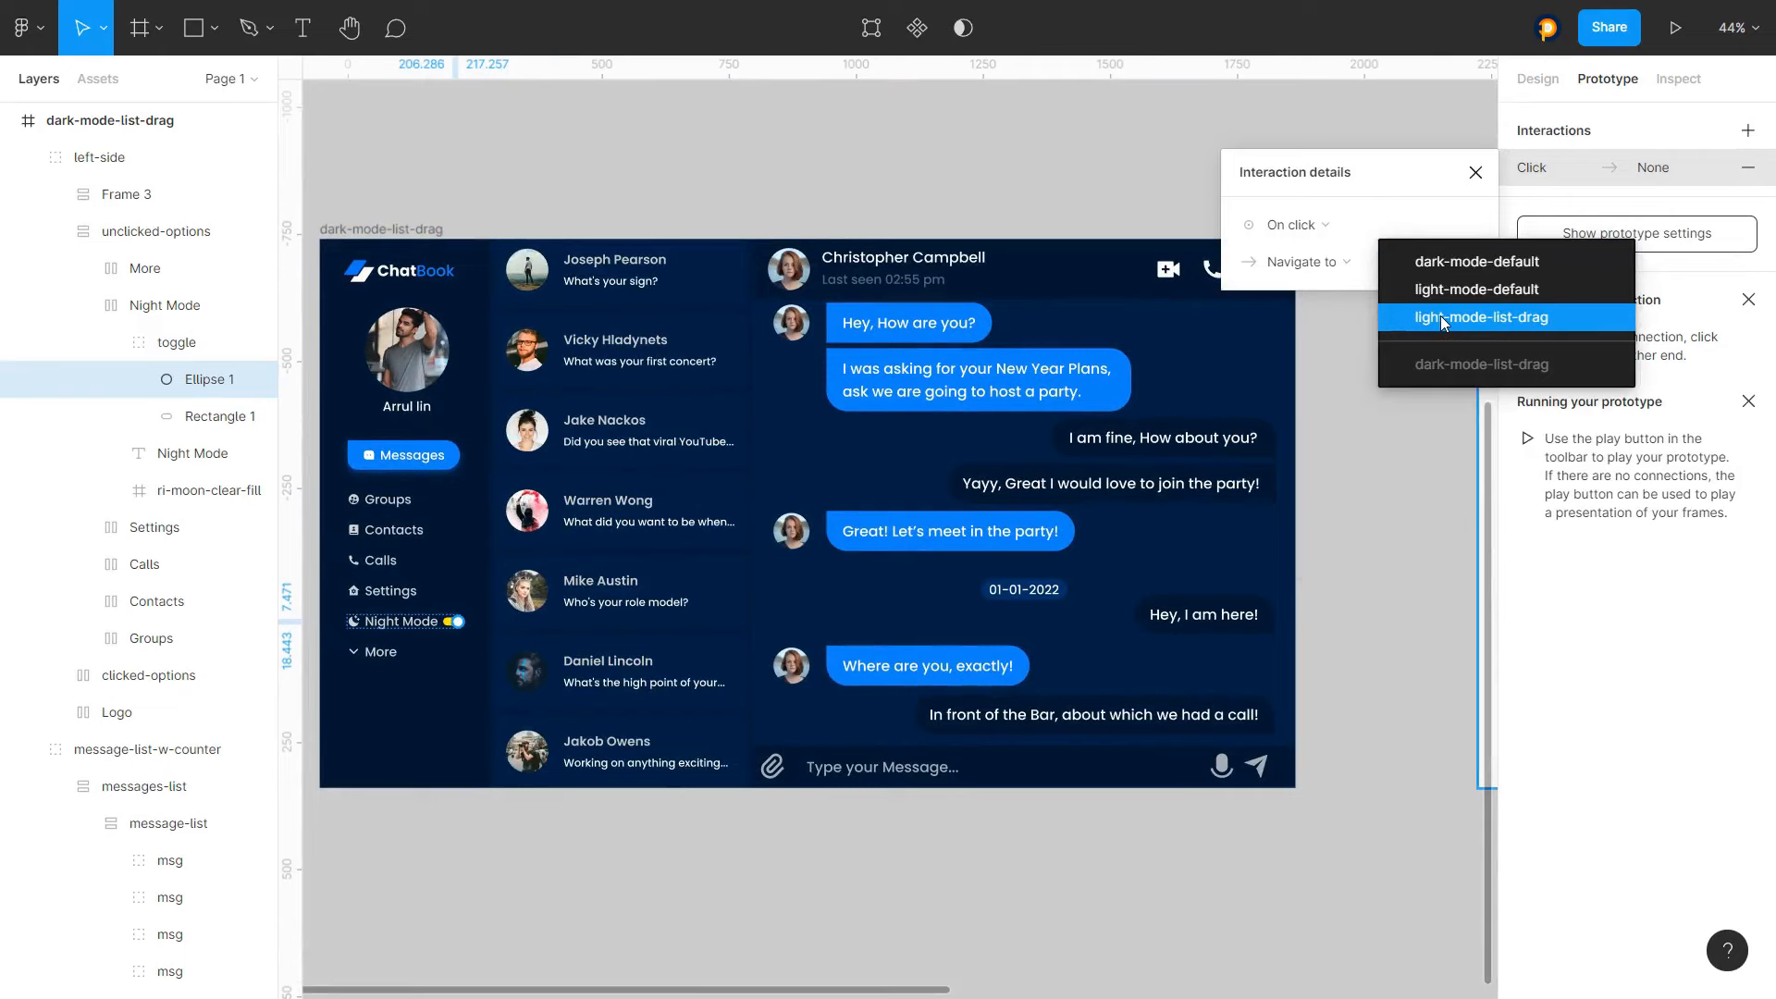
click(1445, 319)
scroll(824, 410, down, 5)
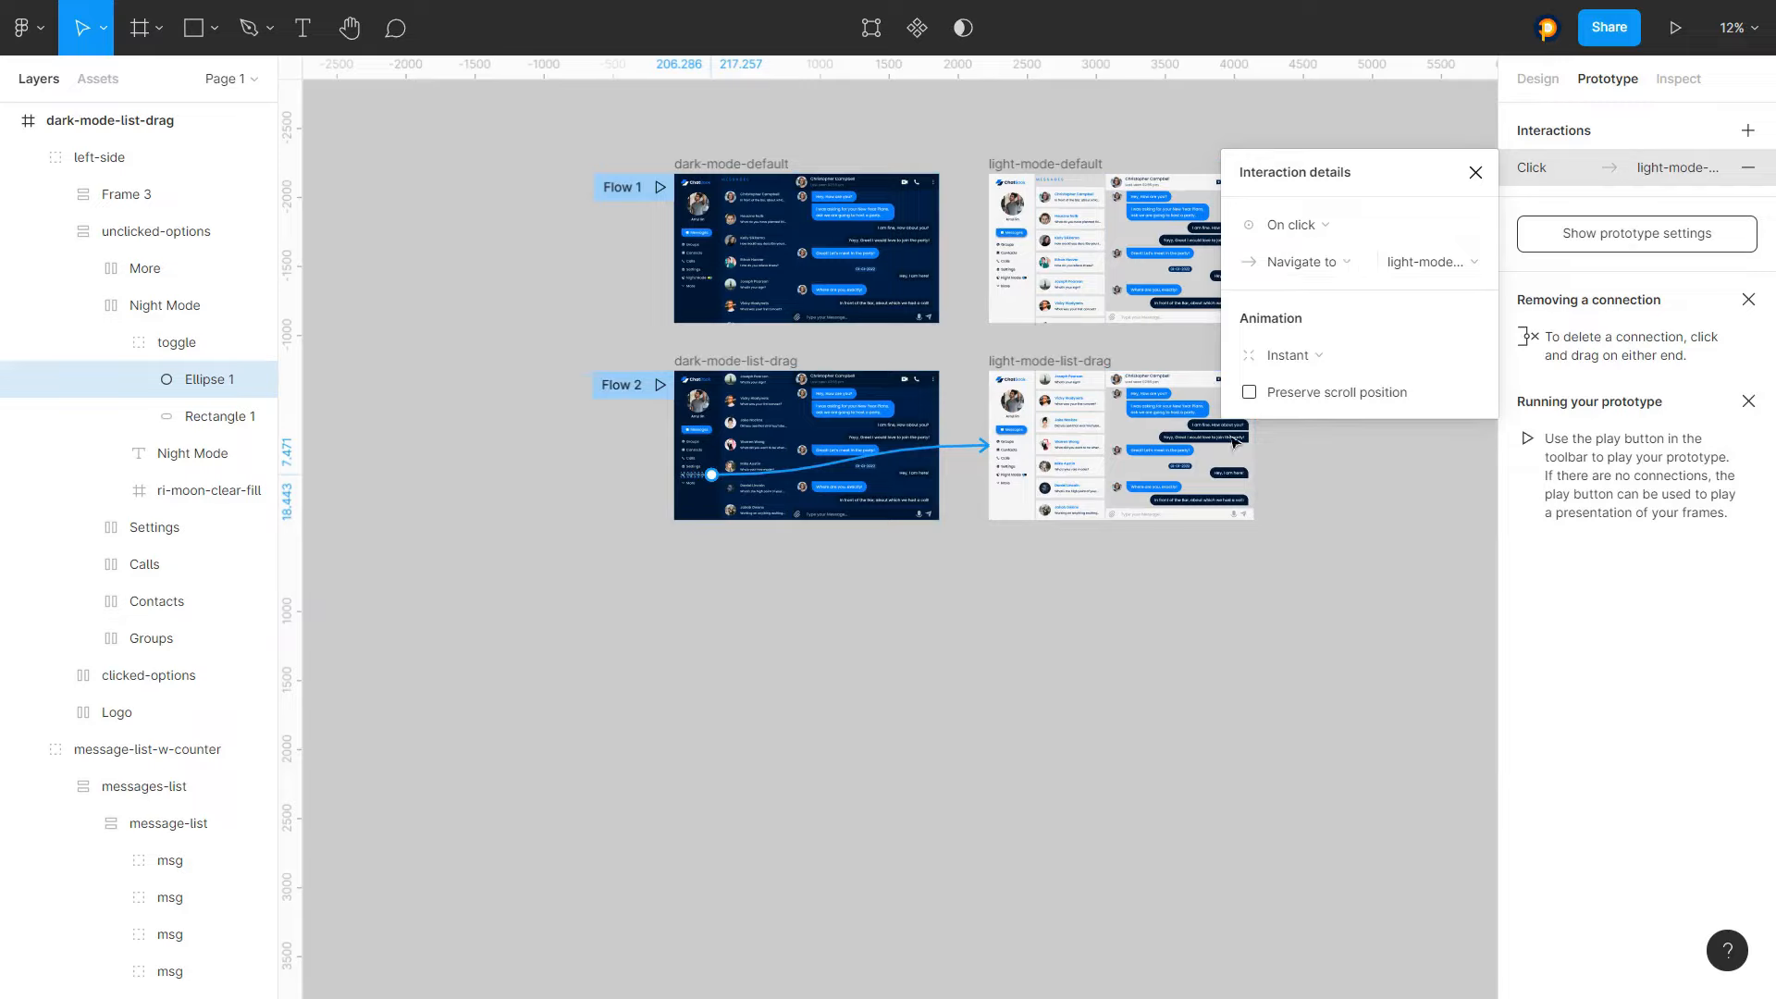
key(Escape)
On light-mode-list-drag, give the Night Mode toggle's Ellipse 1 an on-click interaction navigating to dark-mode-list-drag
scroll(1003, 472, up, 5)
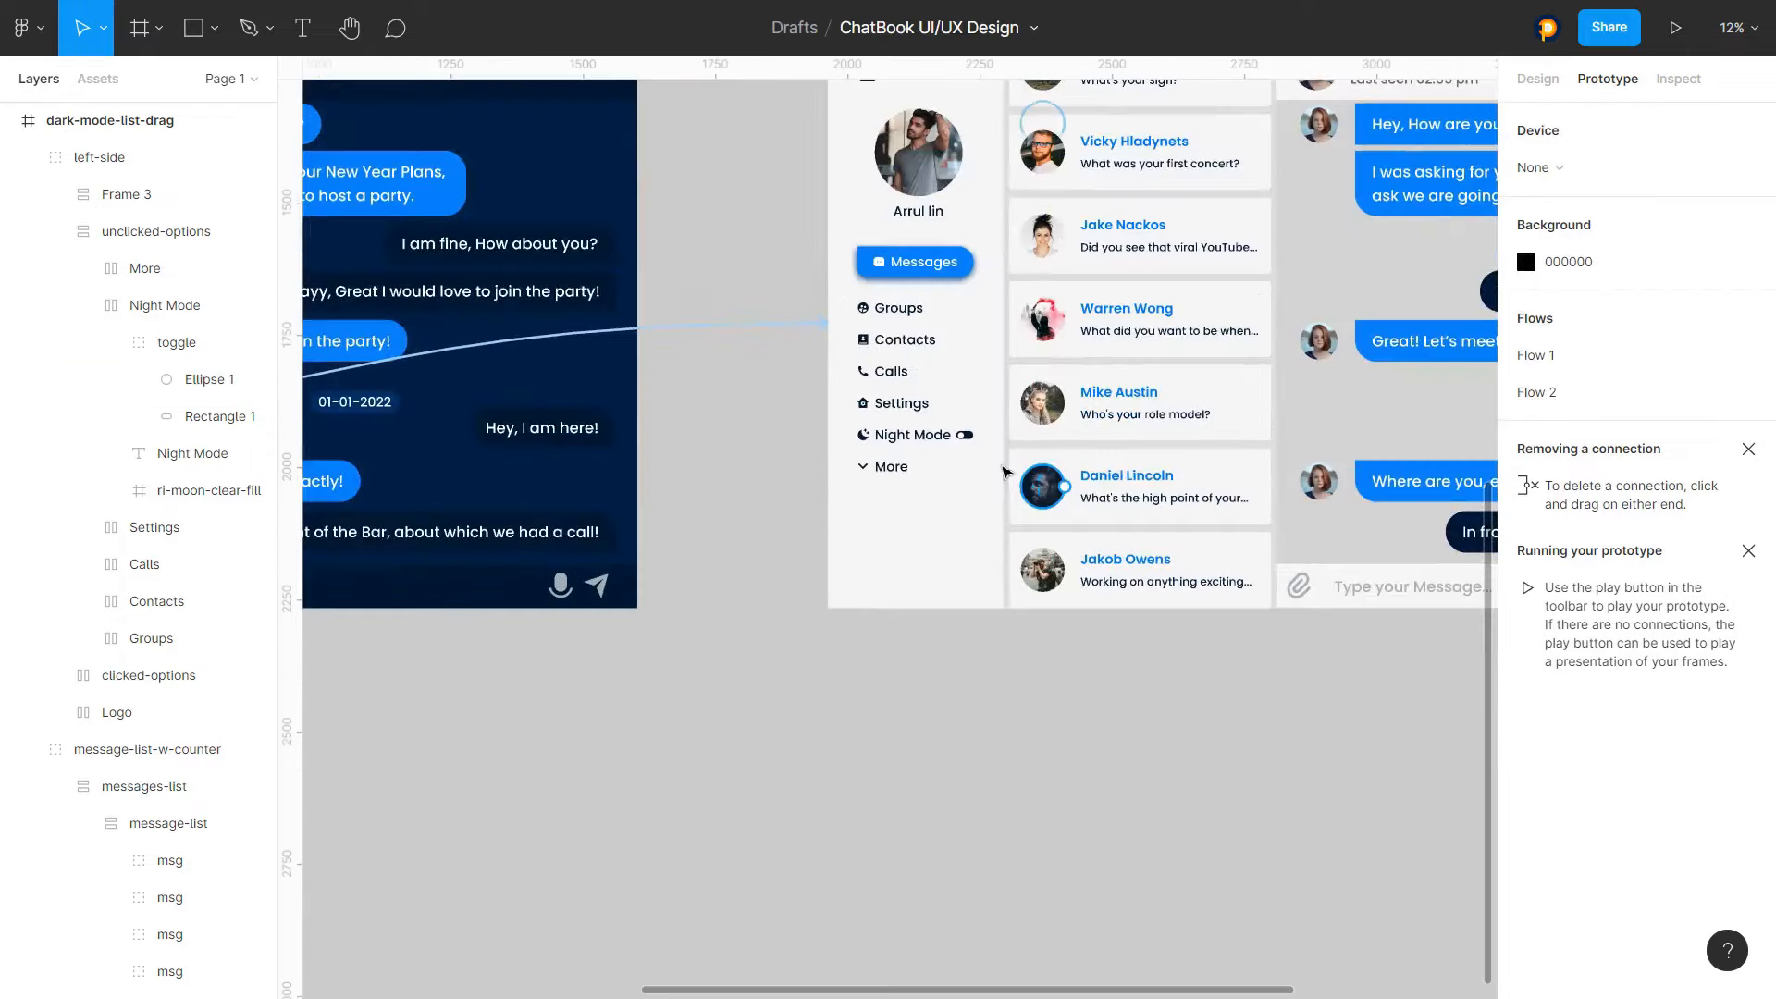
scroll(1003, 471, up, 10)
click(916, 453)
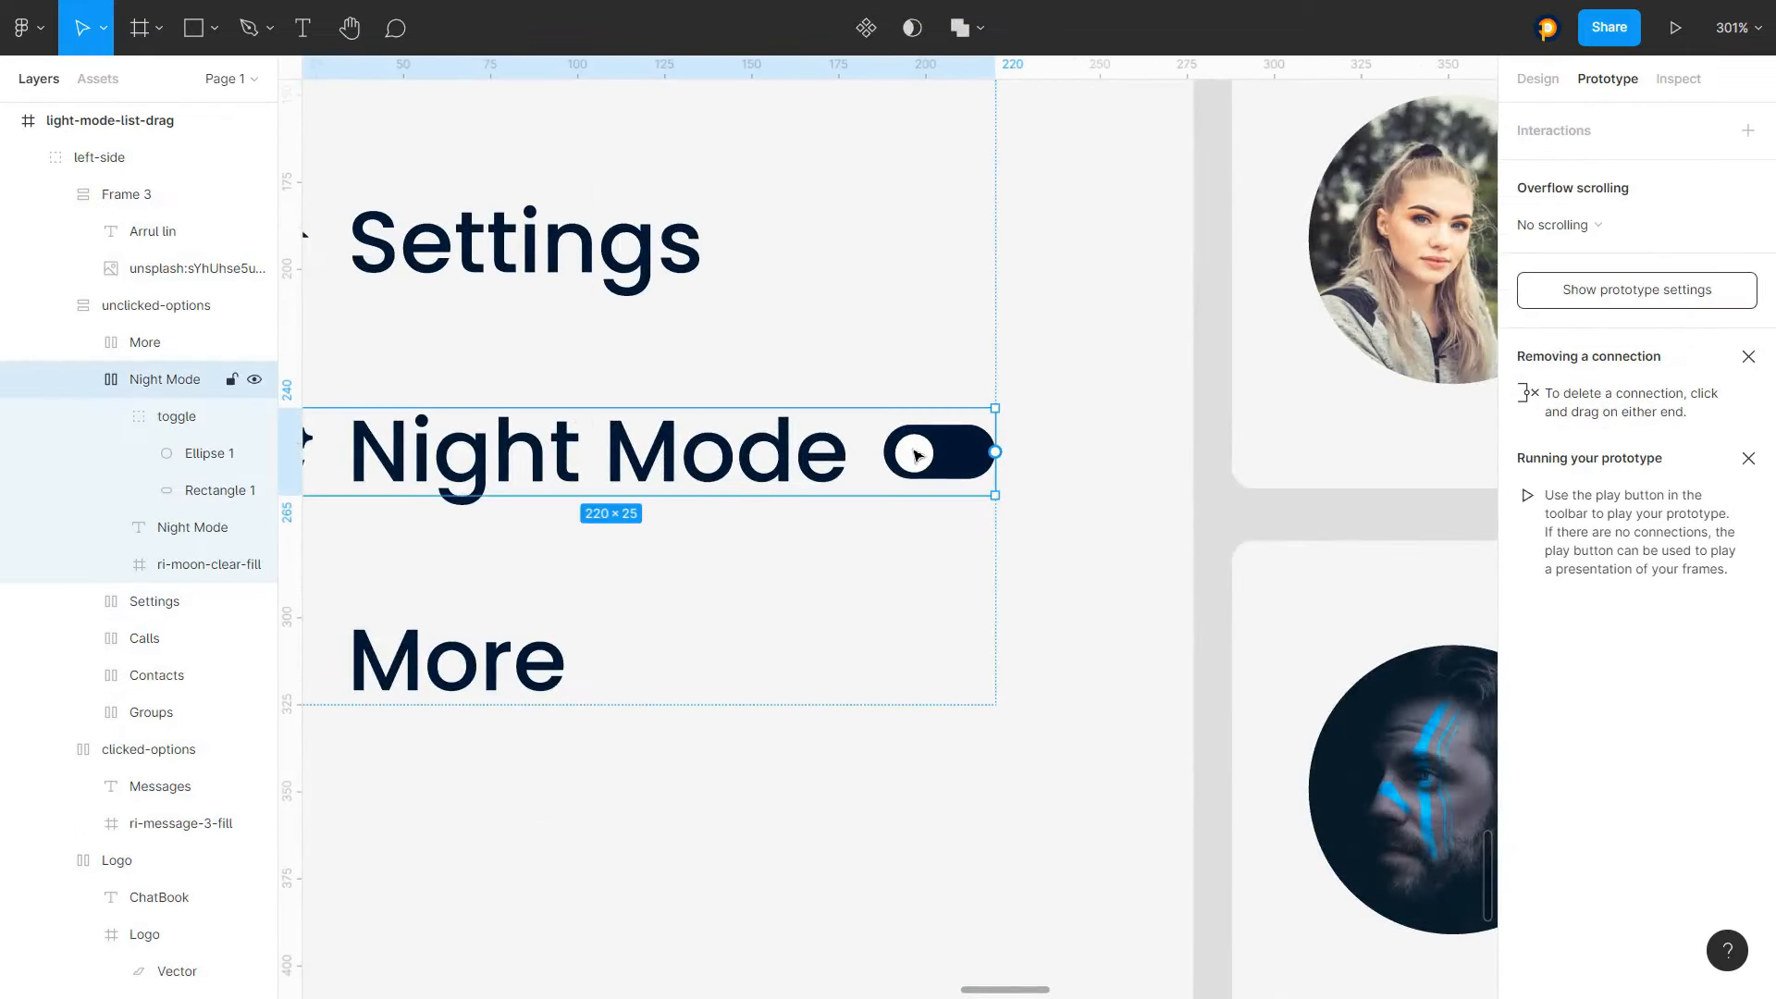
click(914, 453)
scroll(906, 450, down, 5)
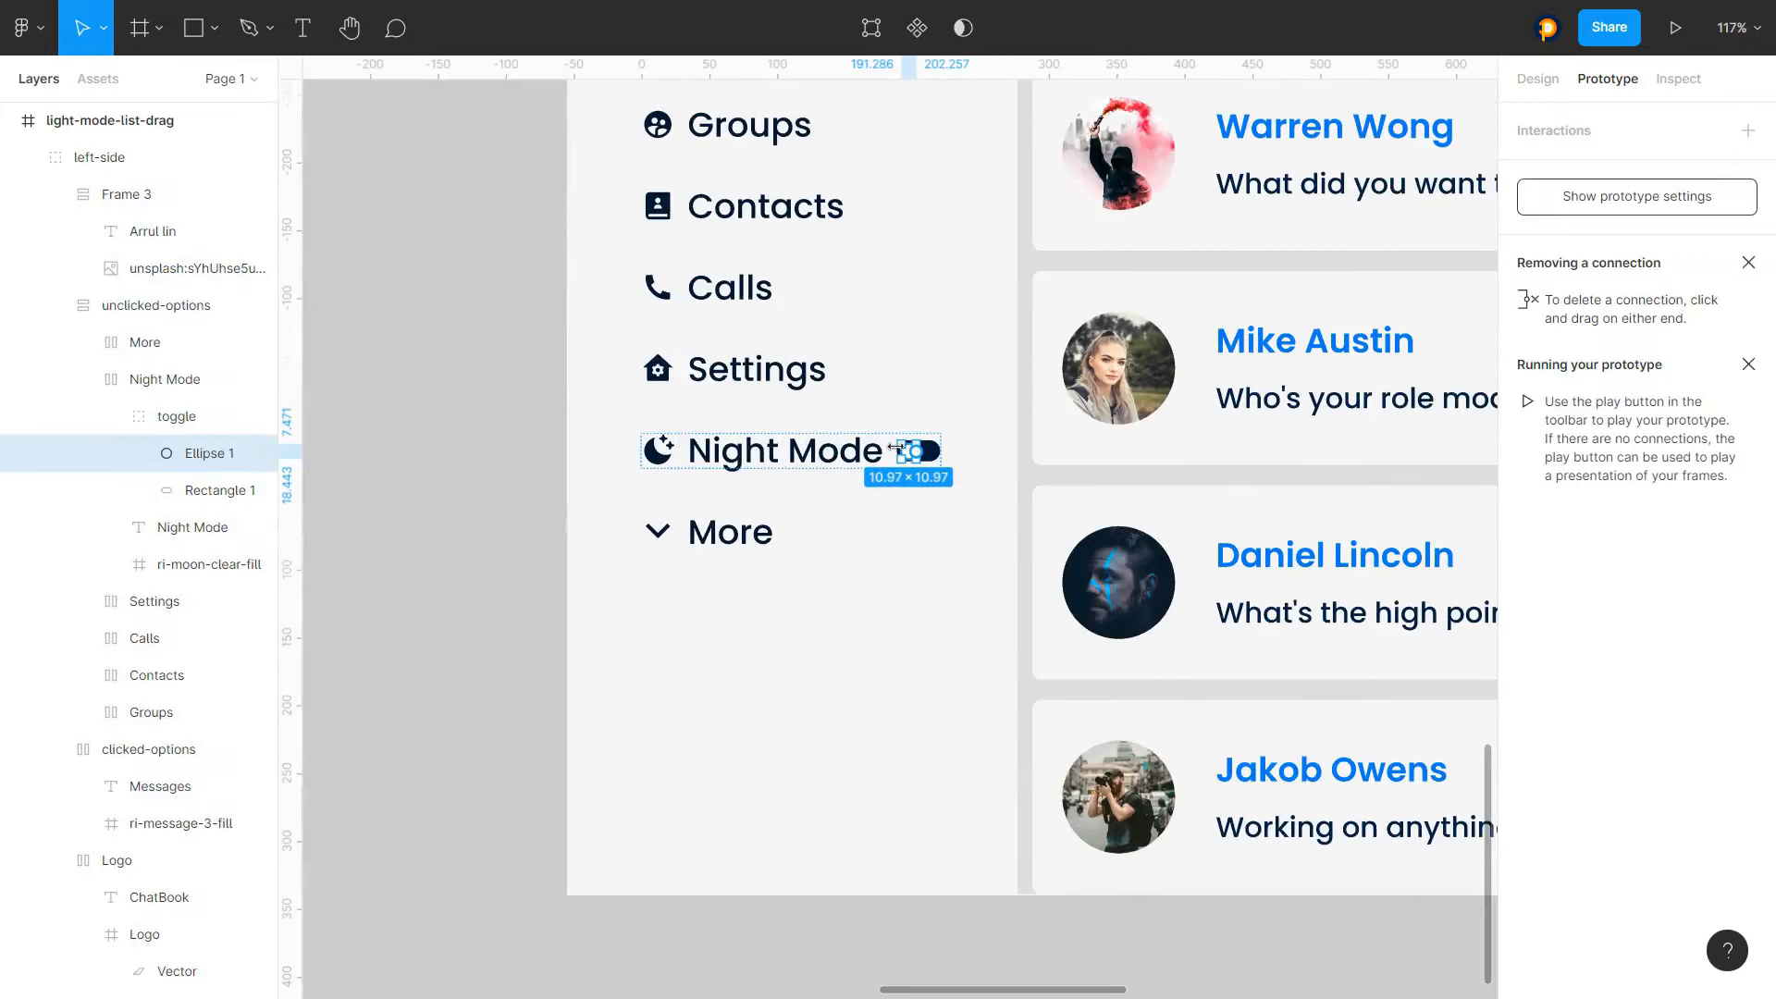
scroll(896, 447, down, 10)
click(1593, 153)
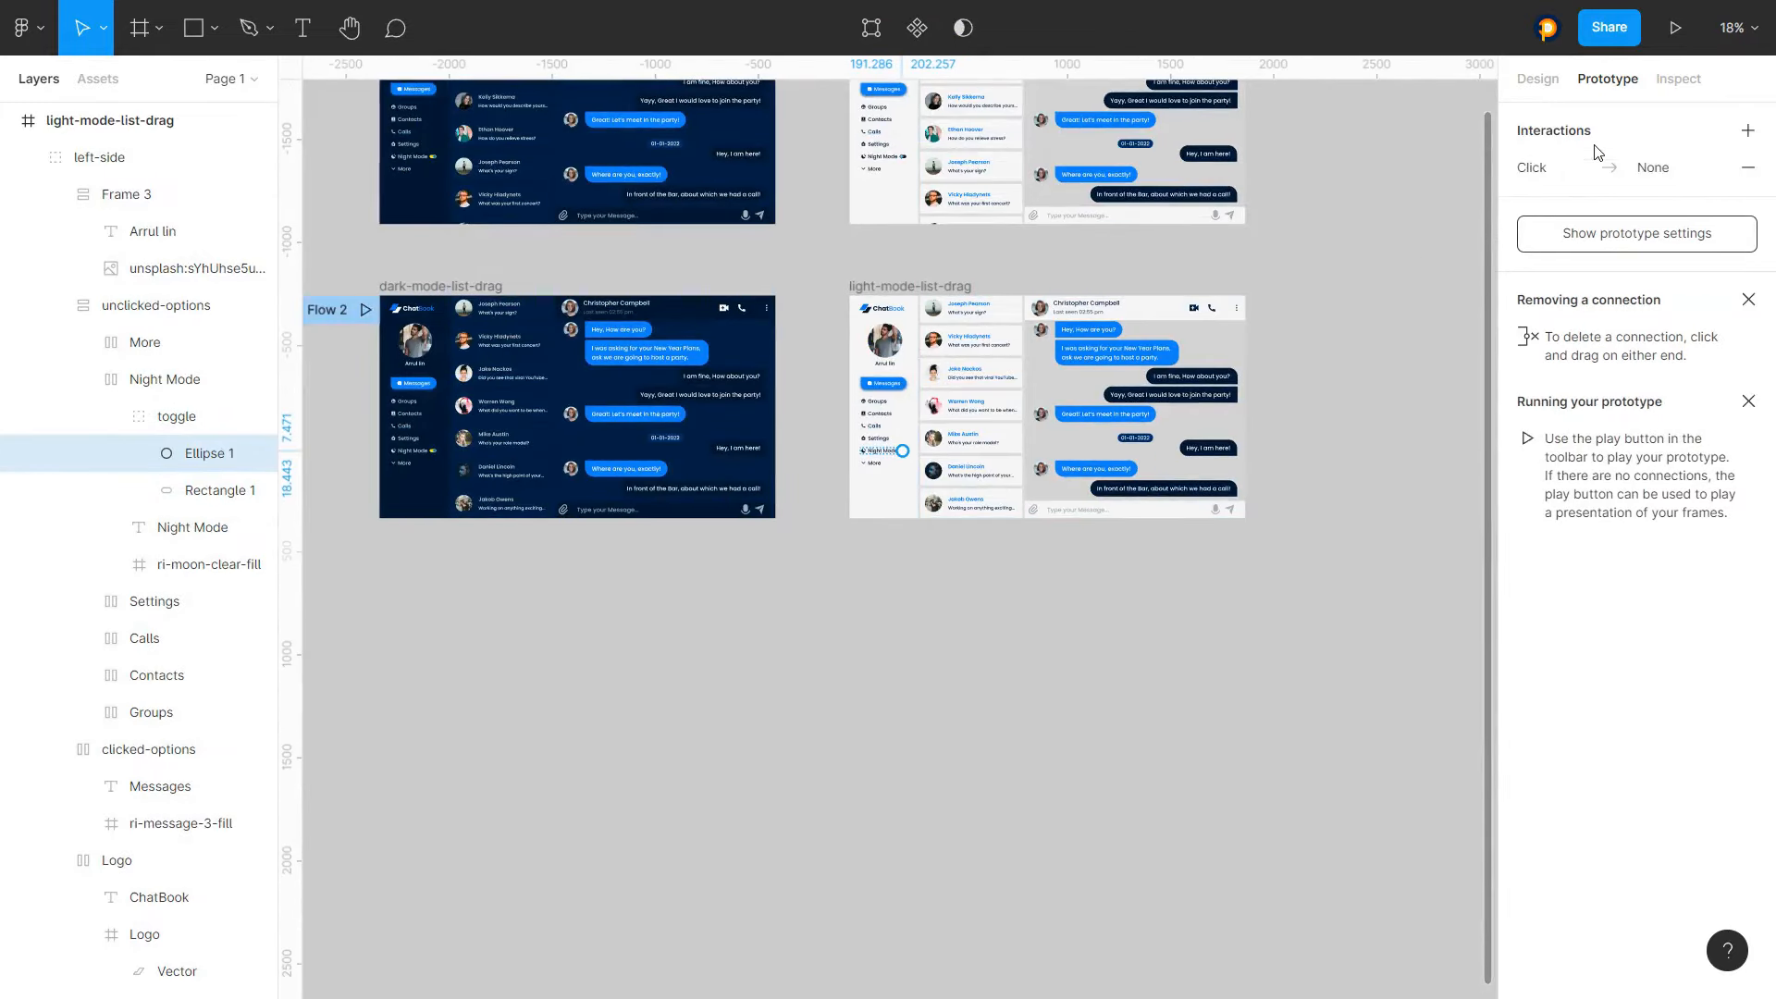
click(1558, 167)
click(1277, 254)
click(1303, 309)
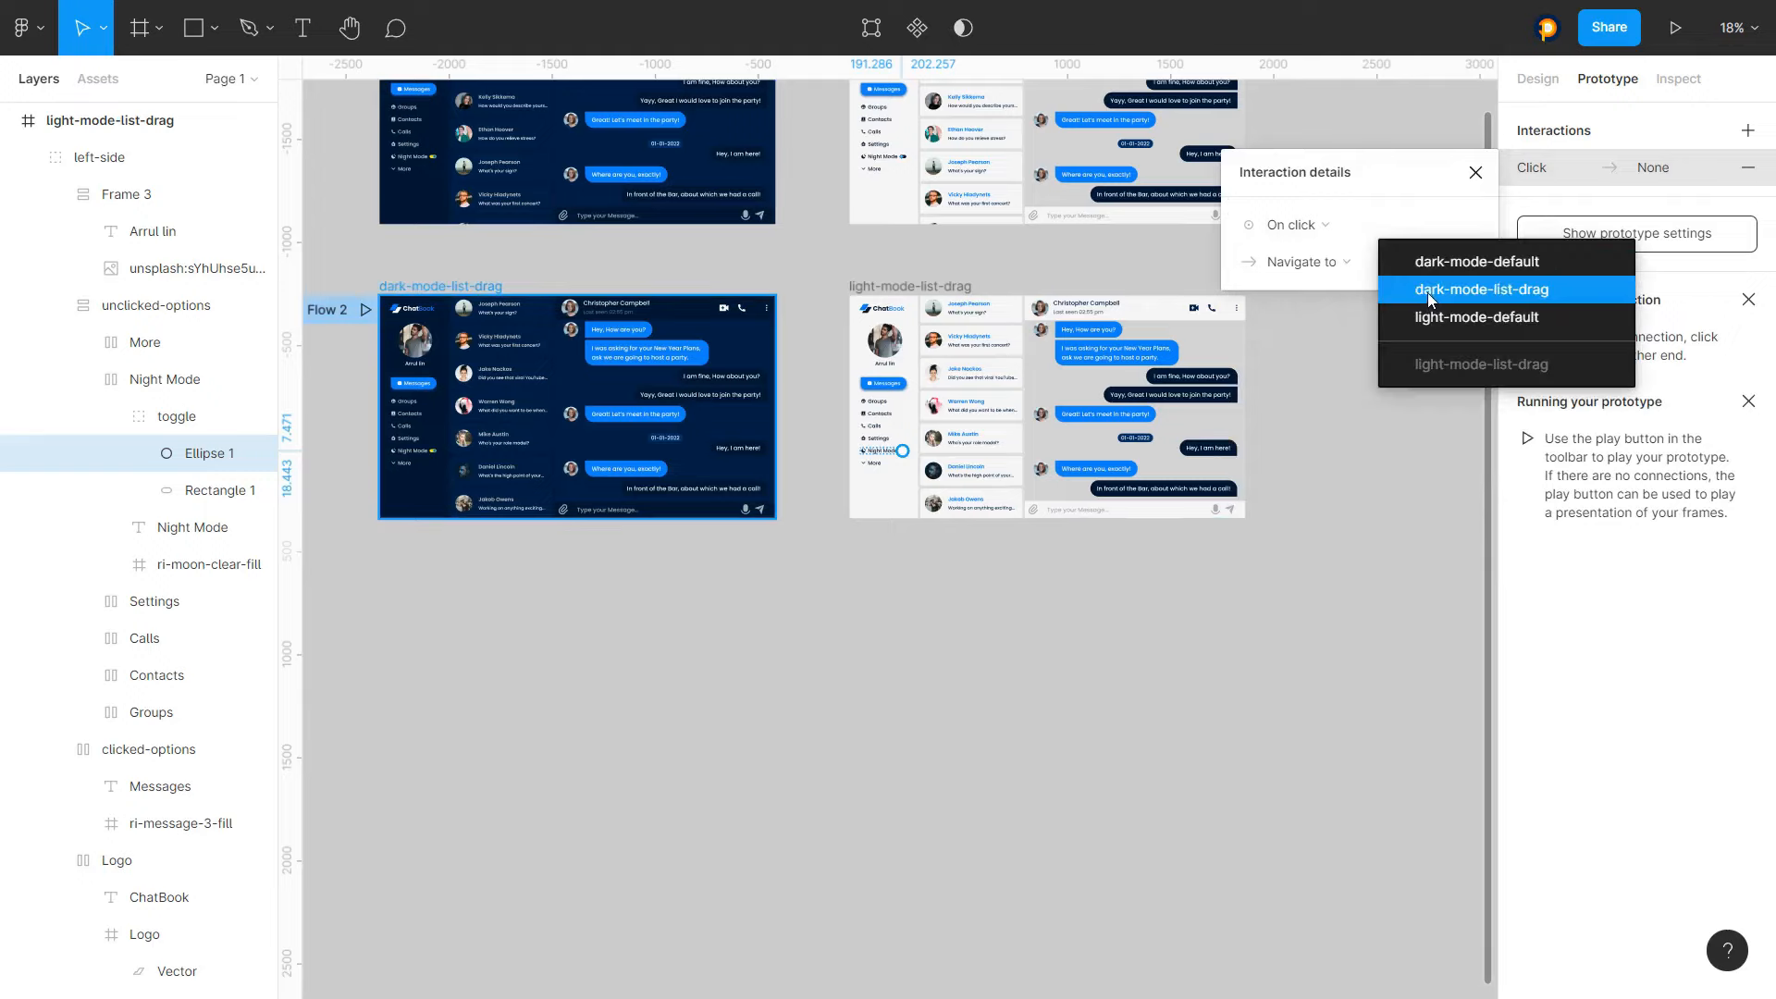
click(1429, 292)
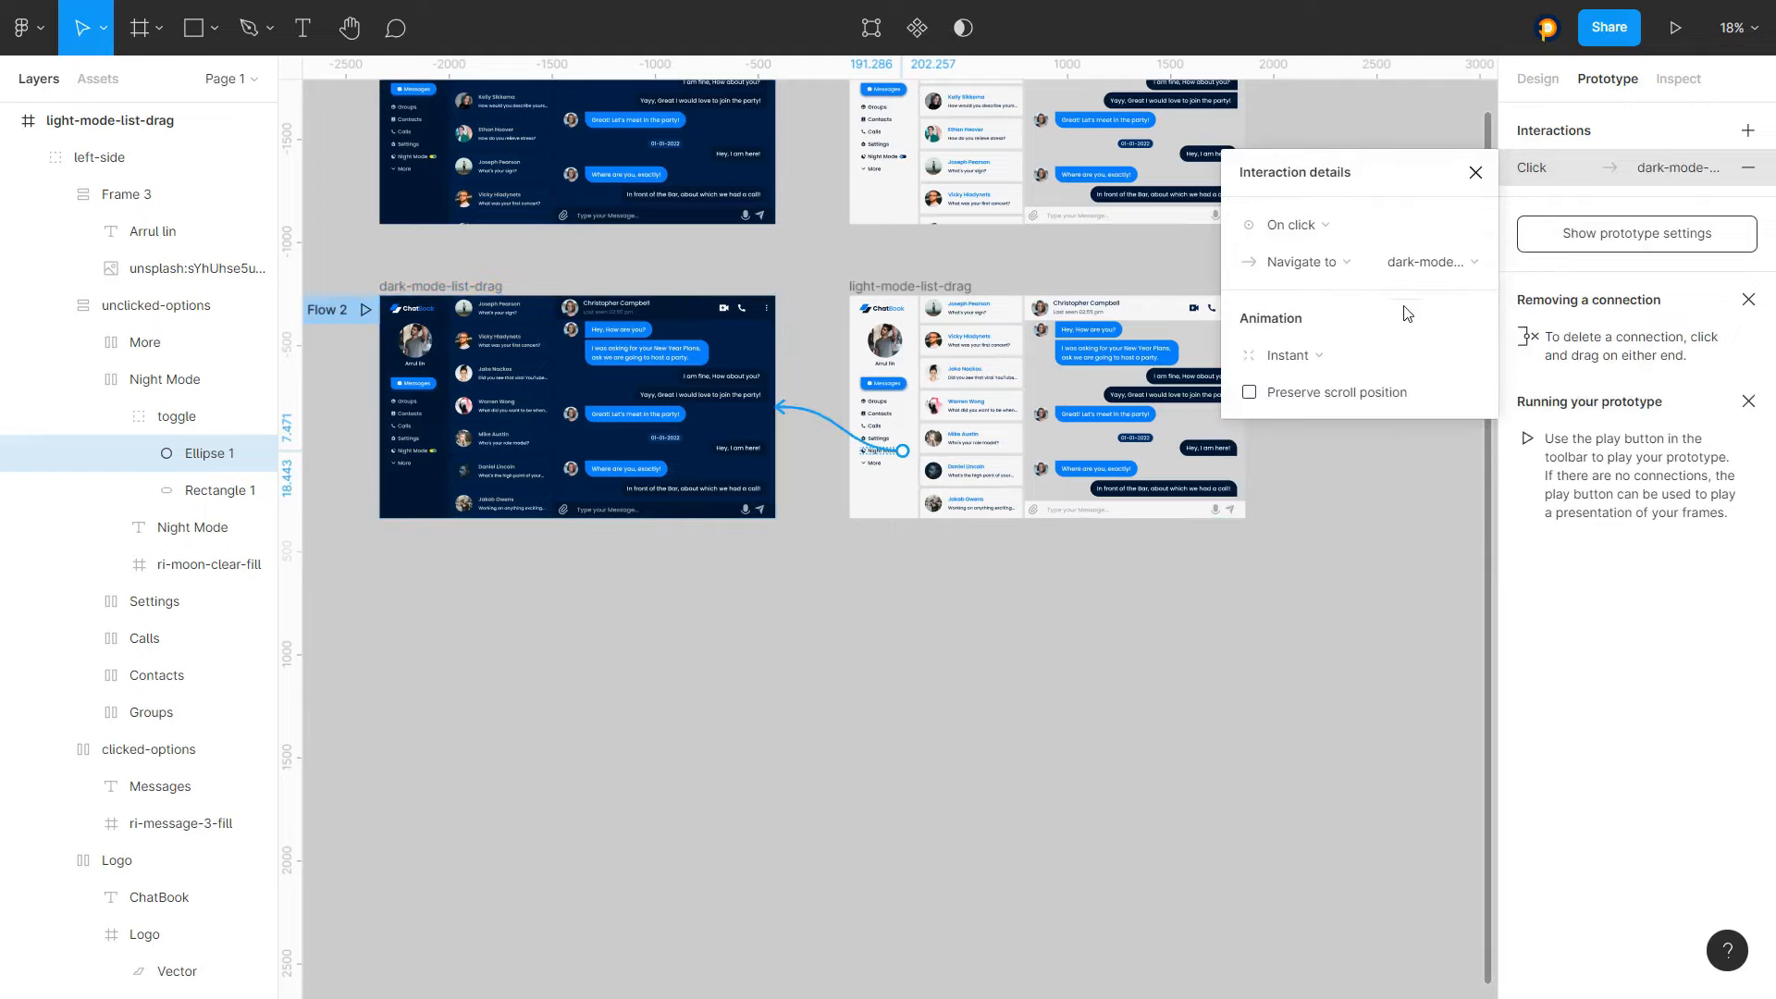
click(1059, 606)
Check the flows in the prototype preview and return to the design canvas
scroll(1082, 274, down, 3)
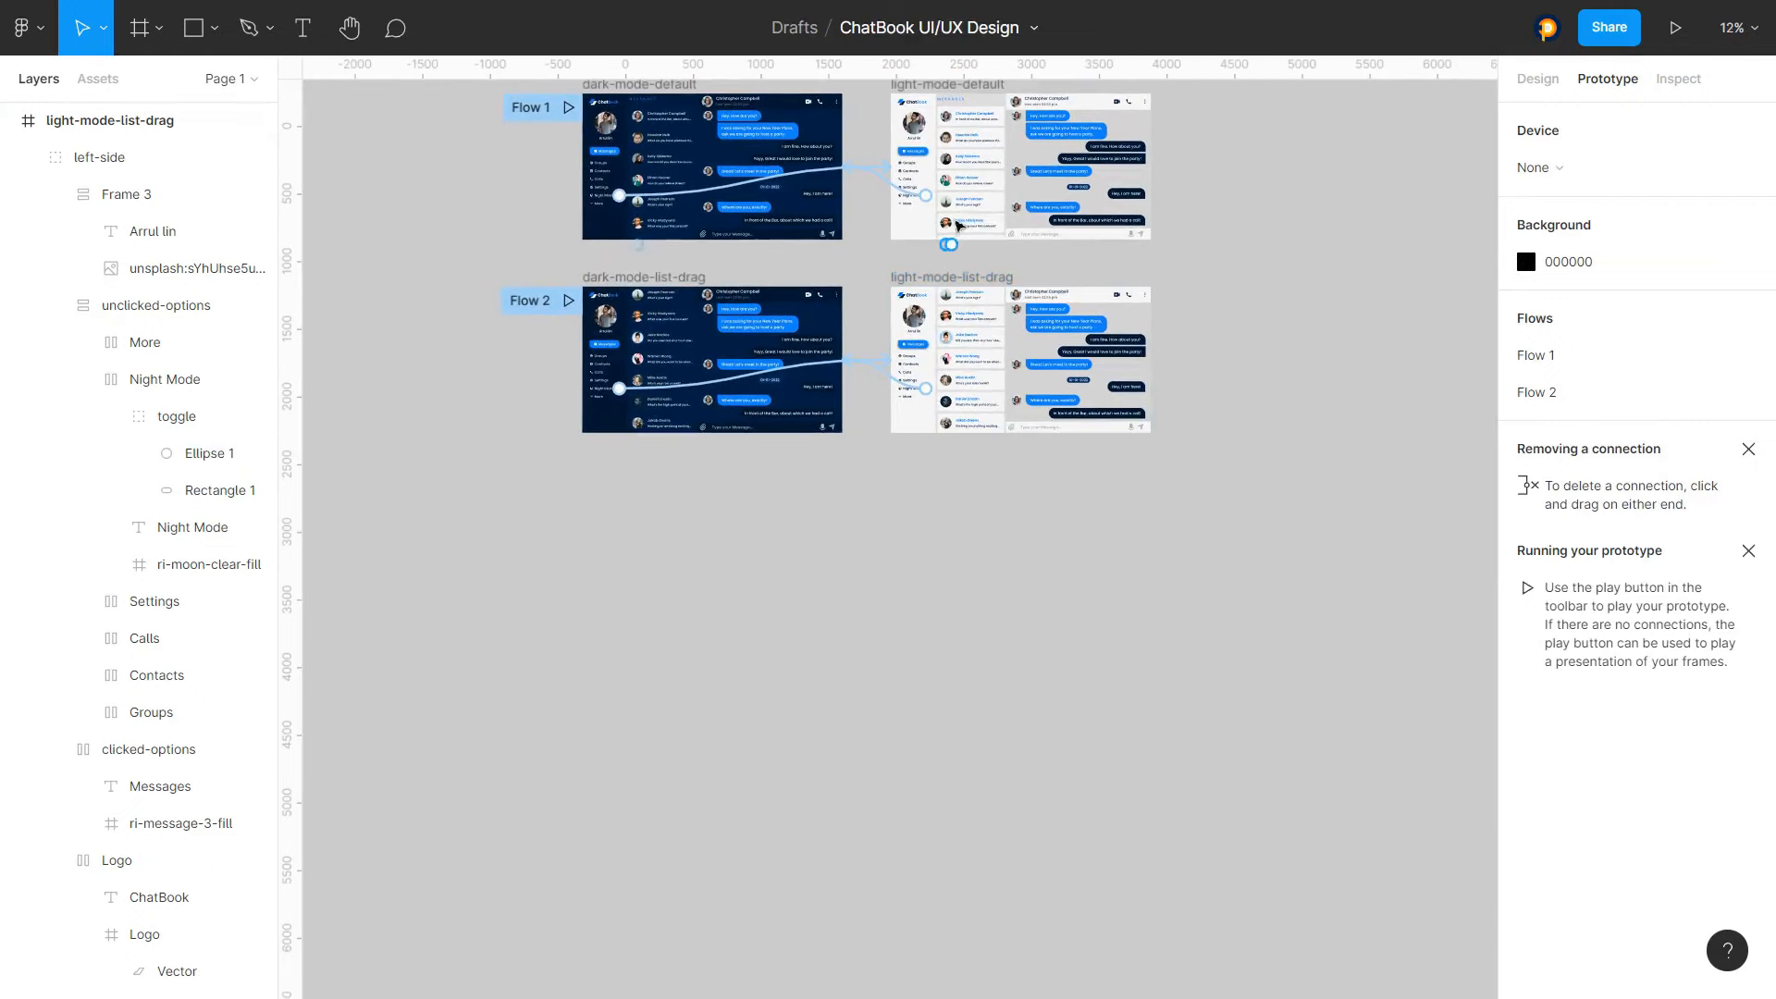
scroll(958, 225, up, 2)
scroll(949, 190, up, 3)
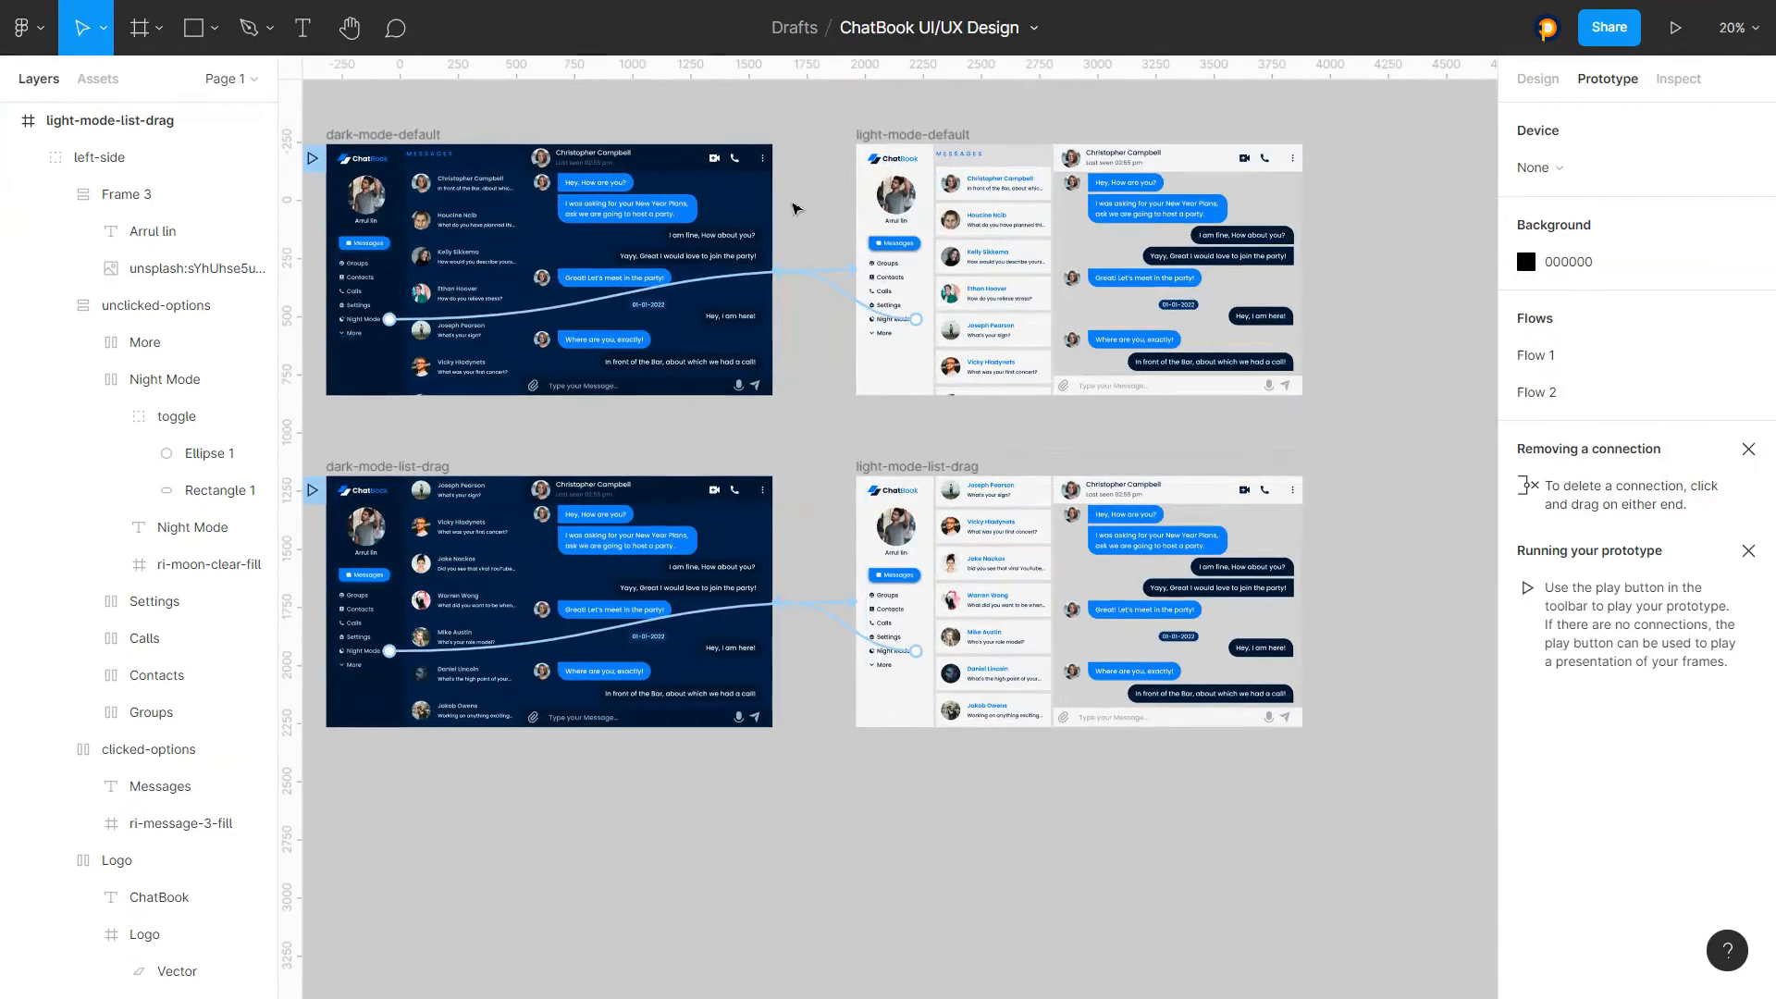
scroll(888, 259, up, 1)
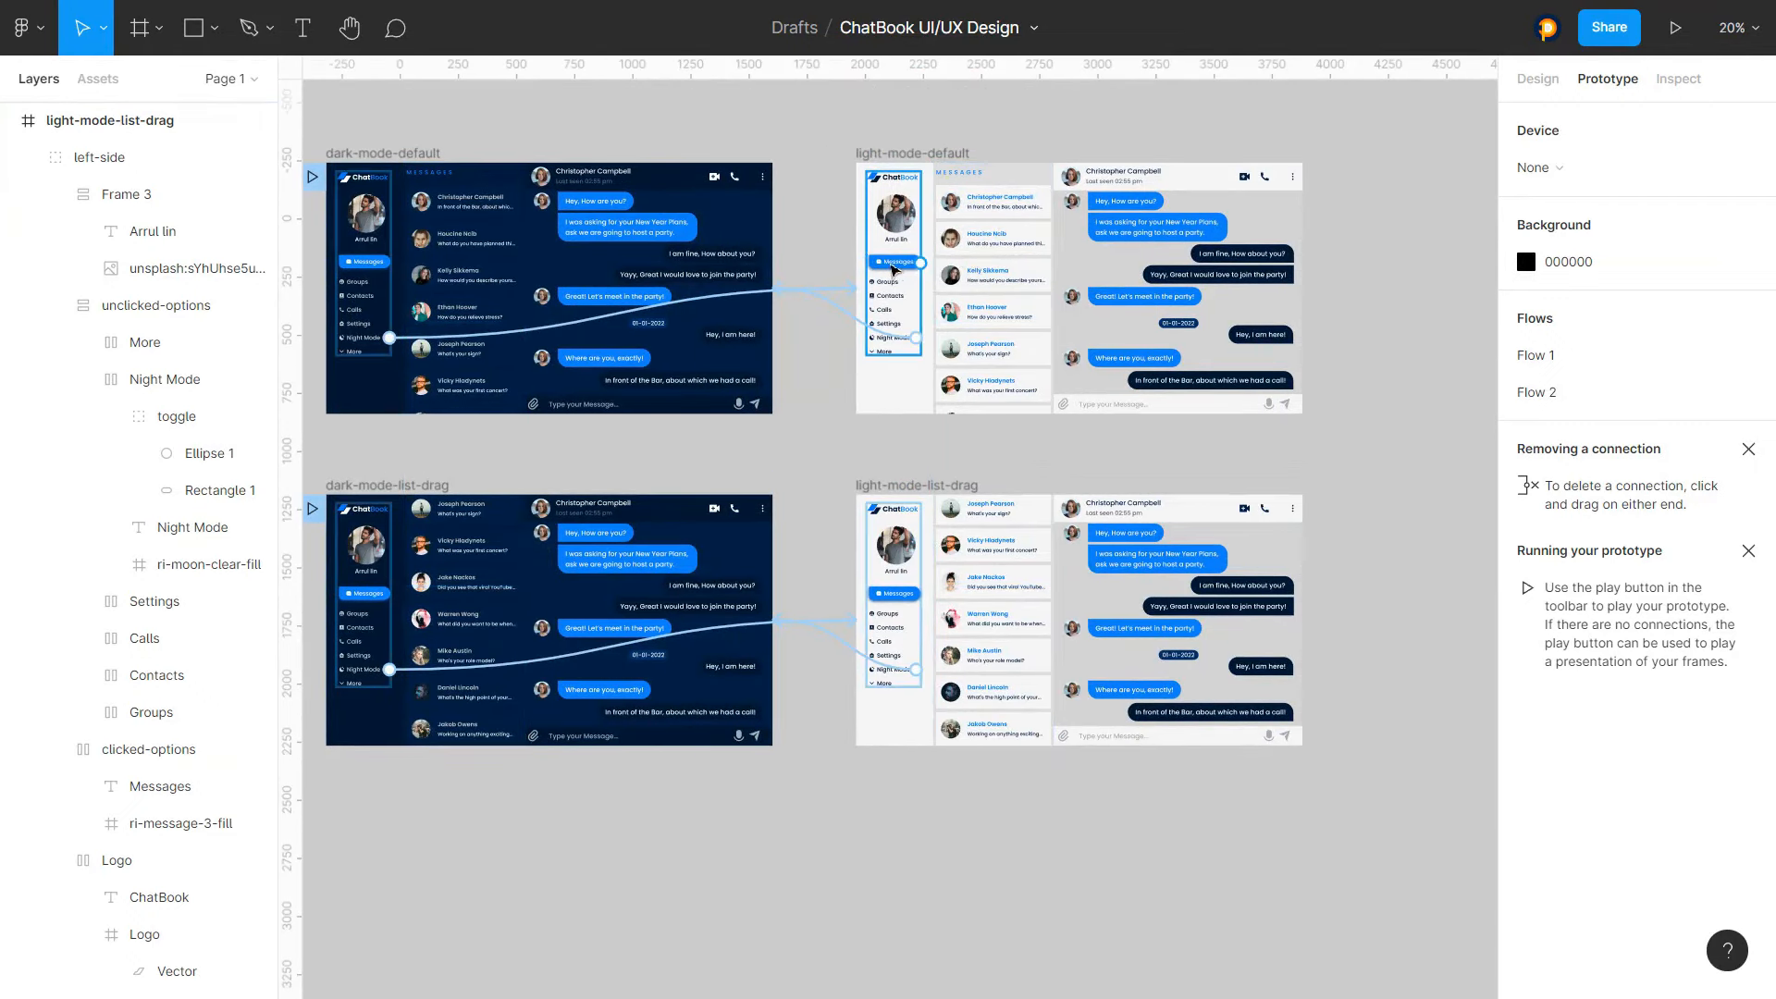
key(ctrl+Tab)
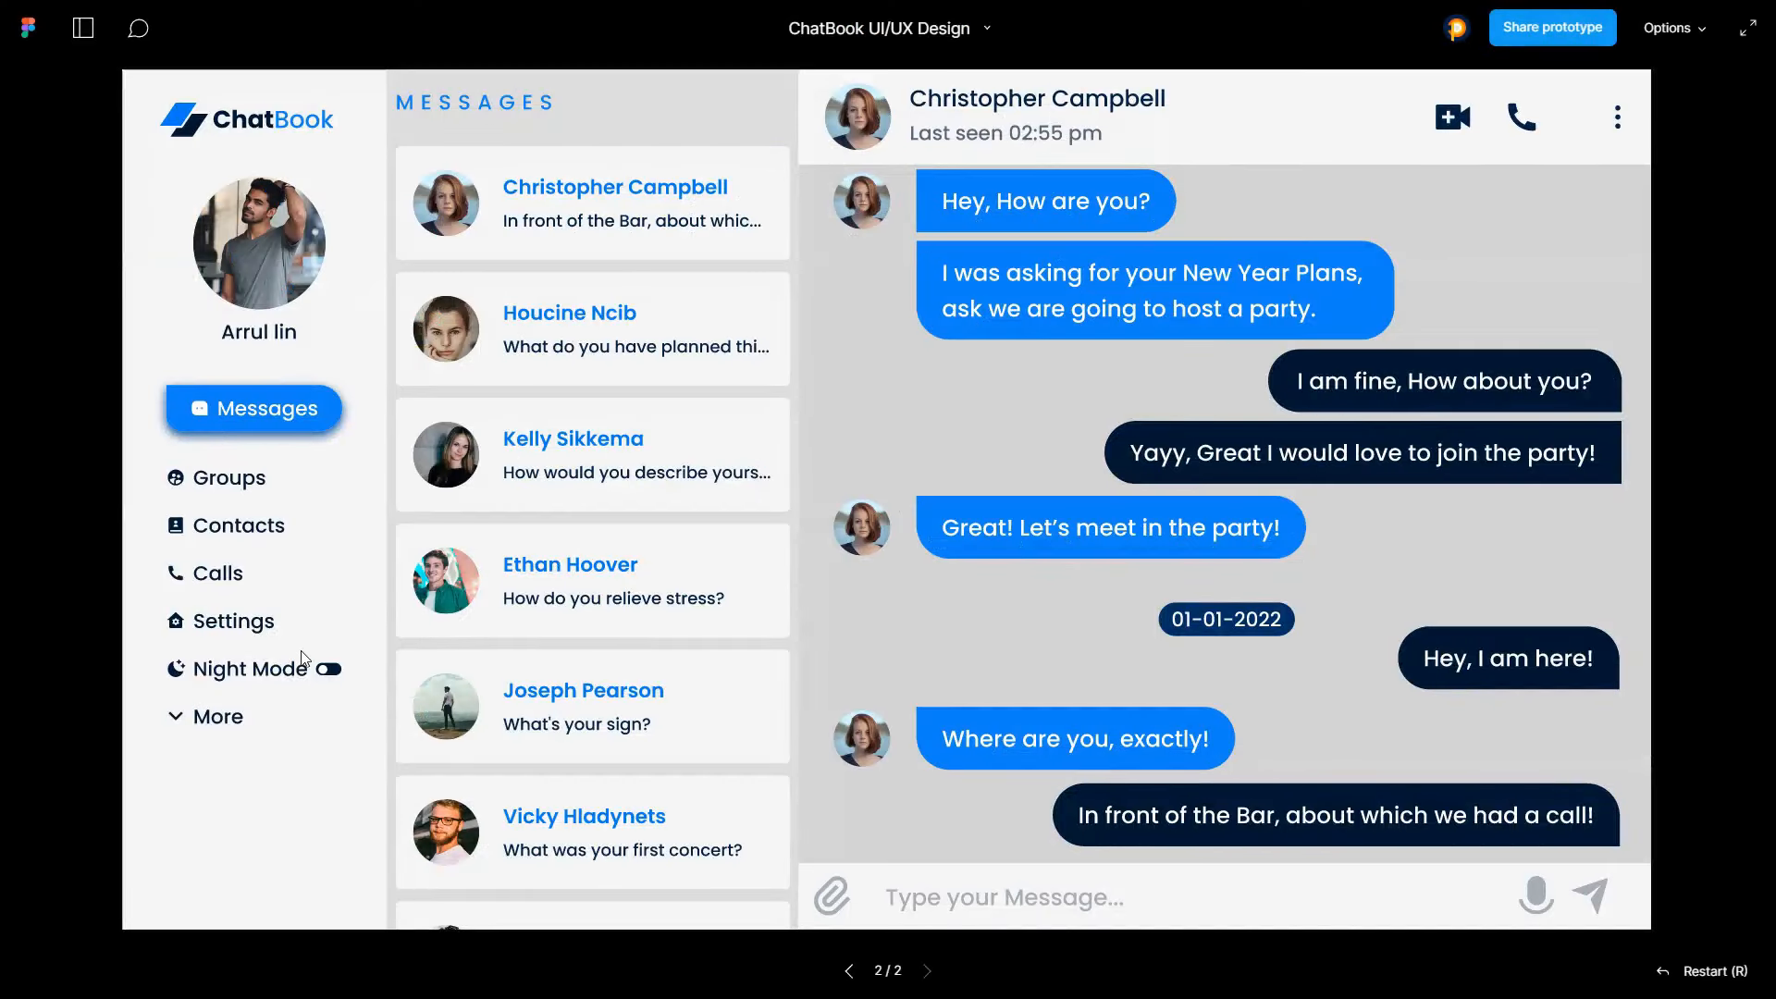
key(ctrl+Tab)
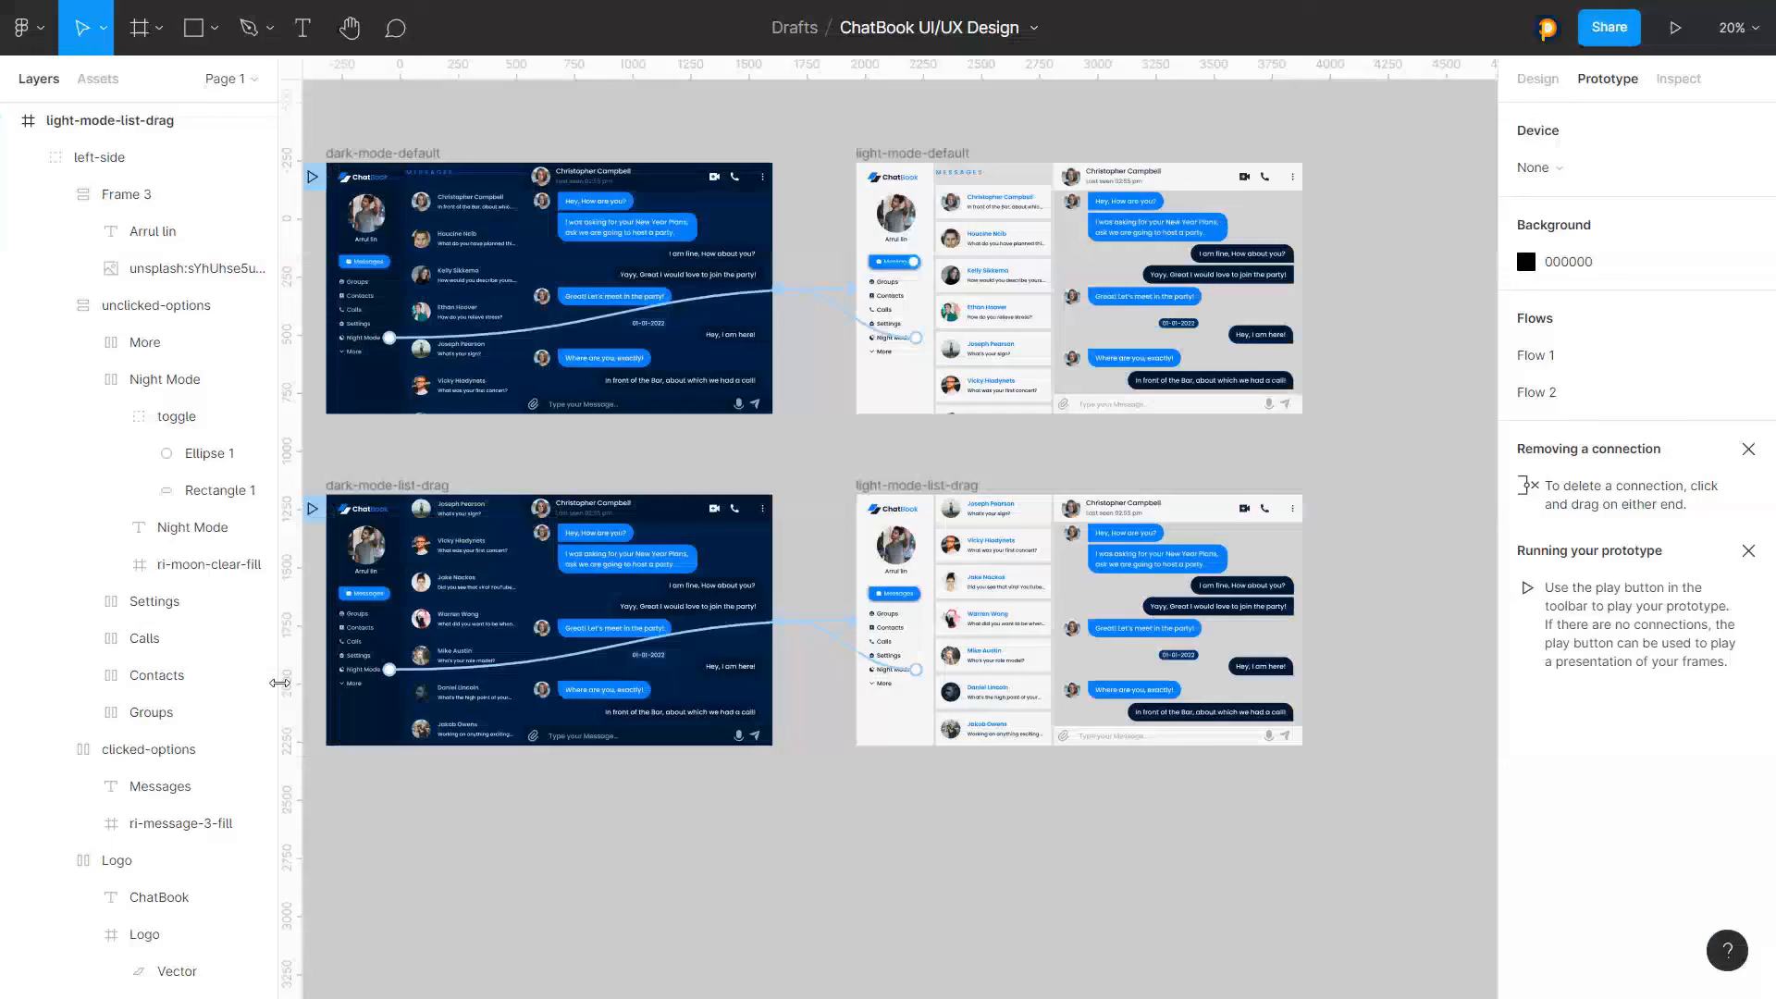
scroll(678, 638, up, 2)
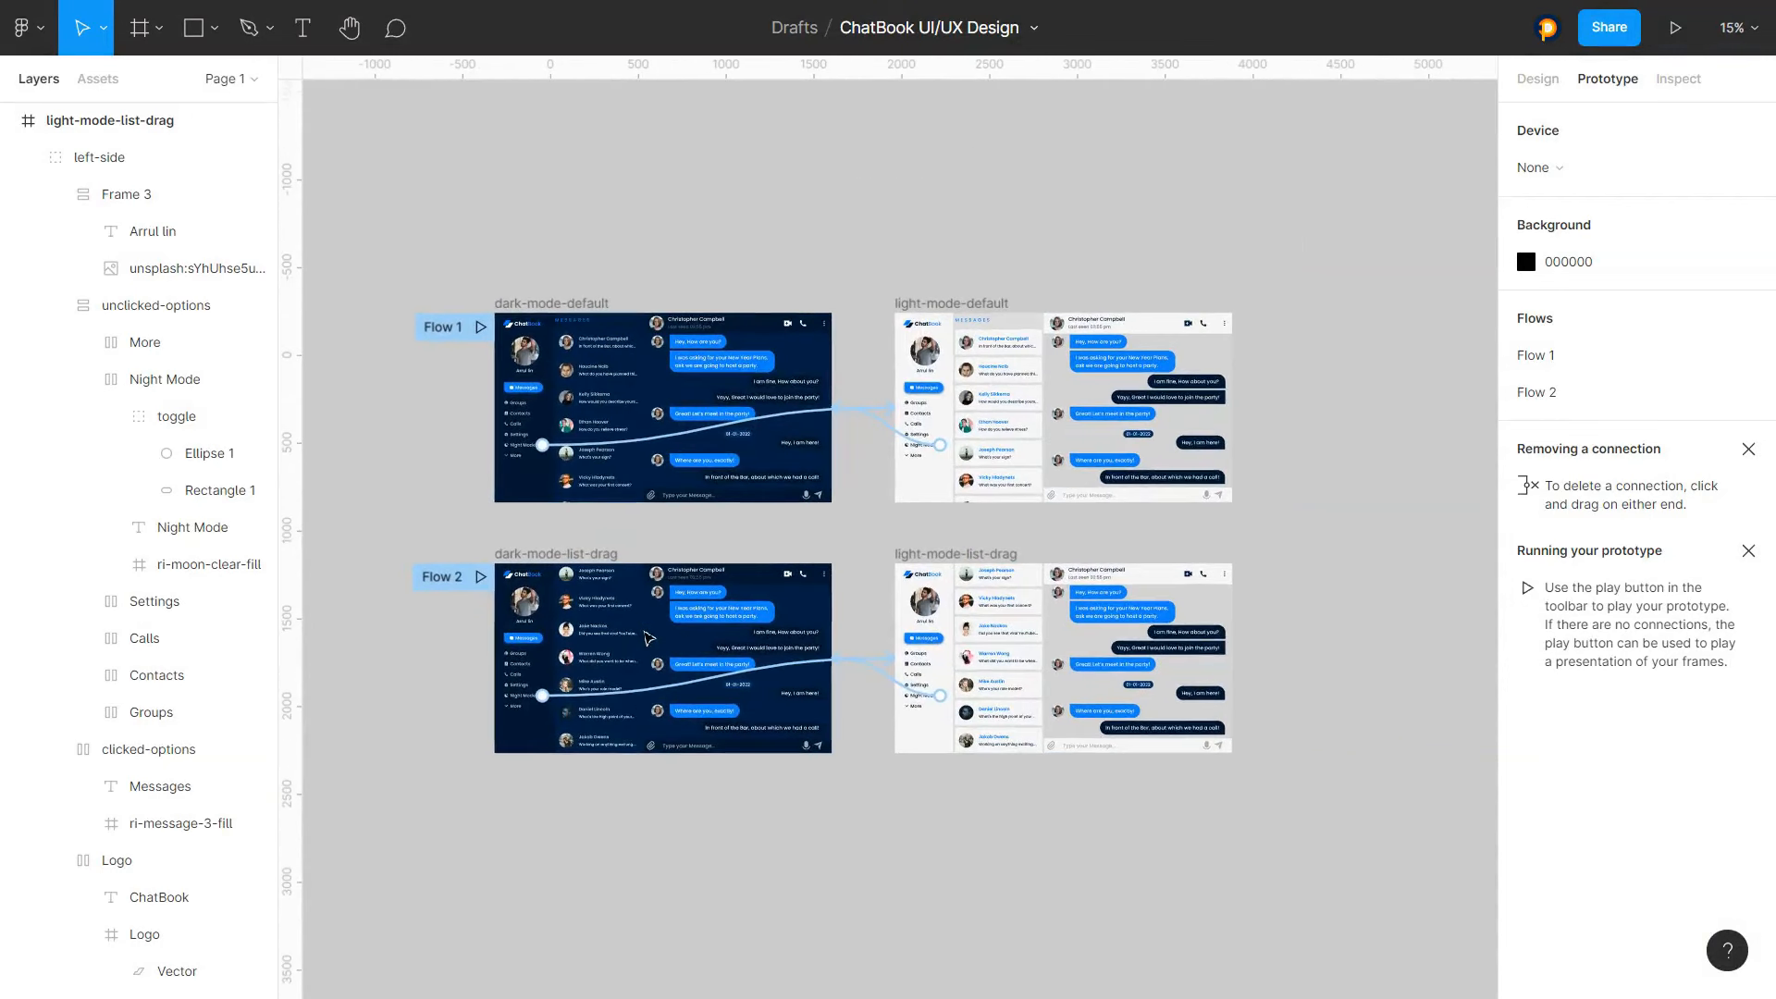
Add an on-drag interaction to dark-mode-default's message-list-w-counter that navigates to dark-mode-list-drag
click(611, 488)
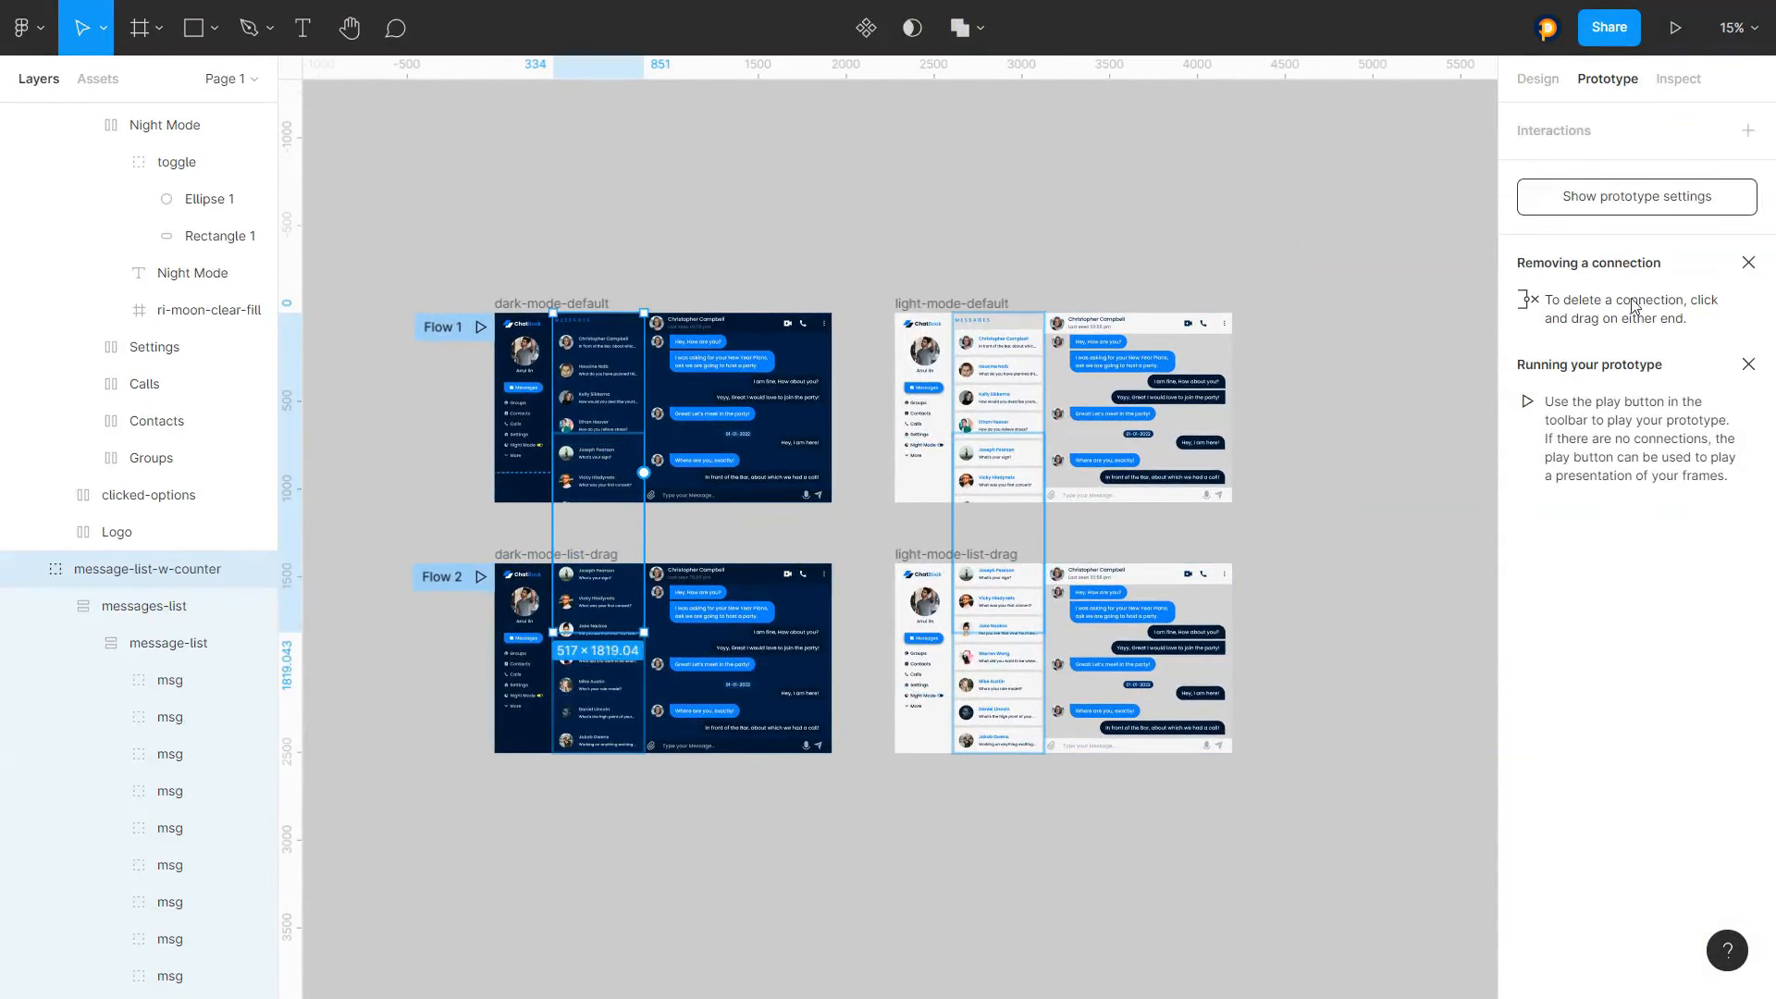
click(1537, 137)
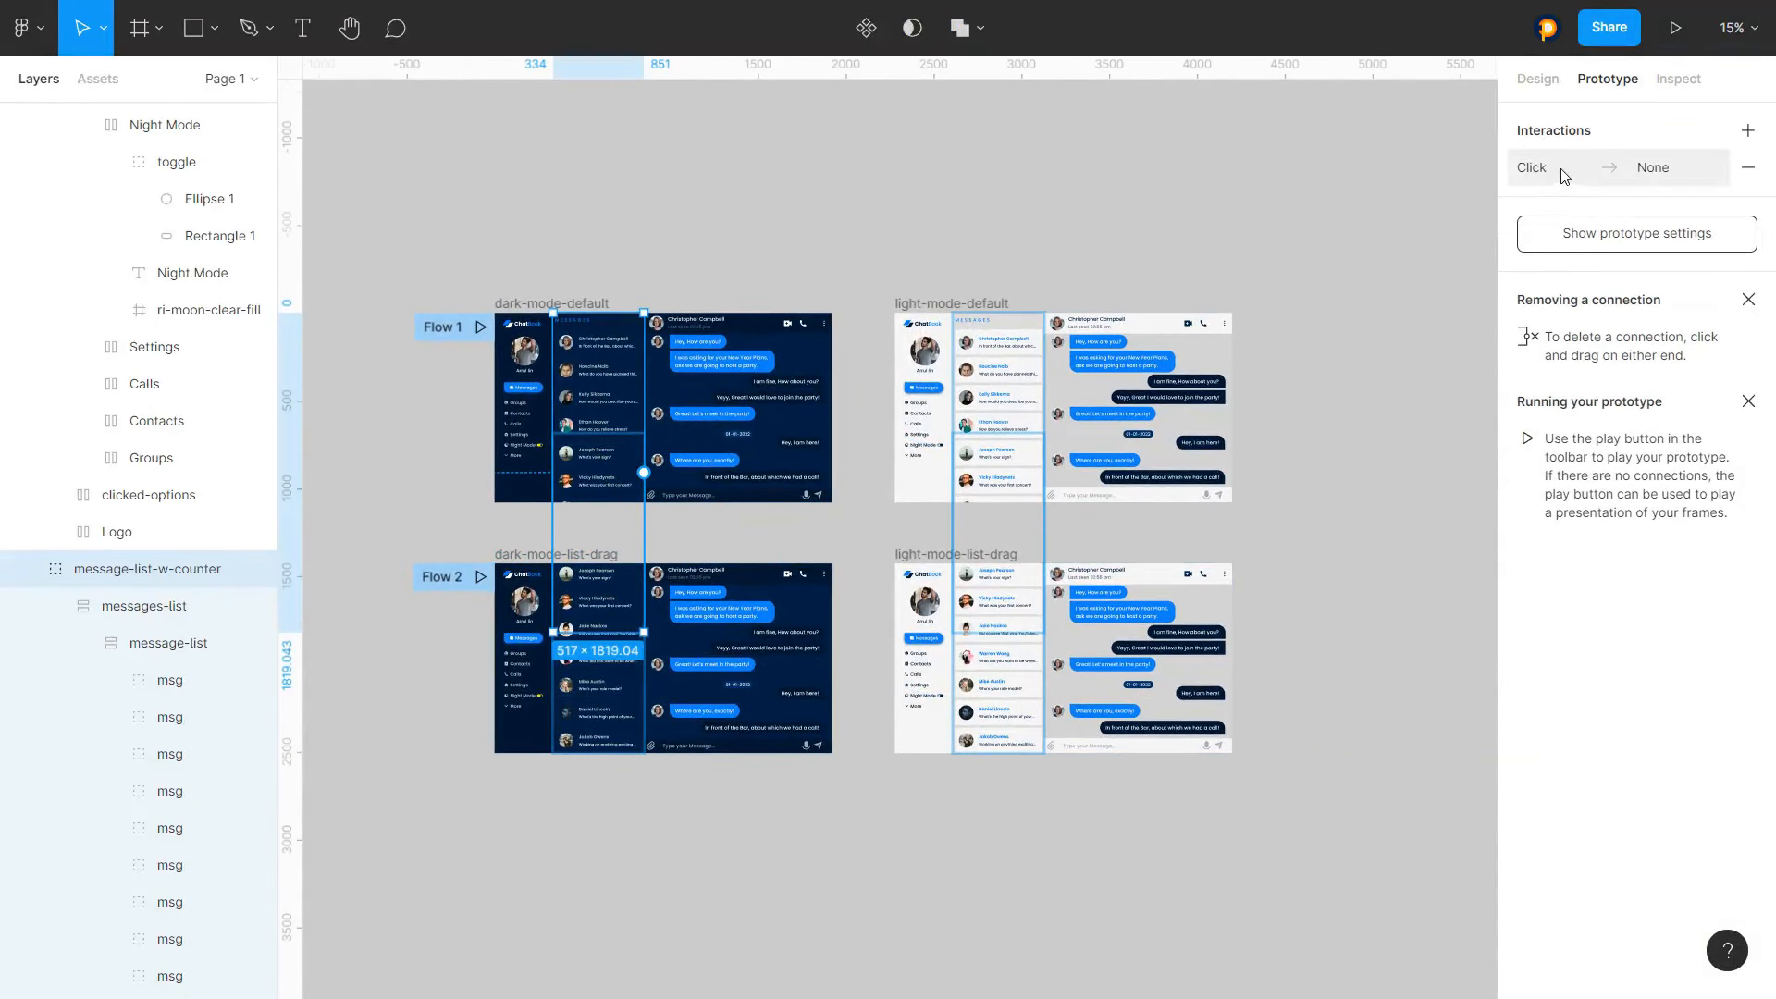
click(1558, 172)
click(1295, 225)
click(1301, 250)
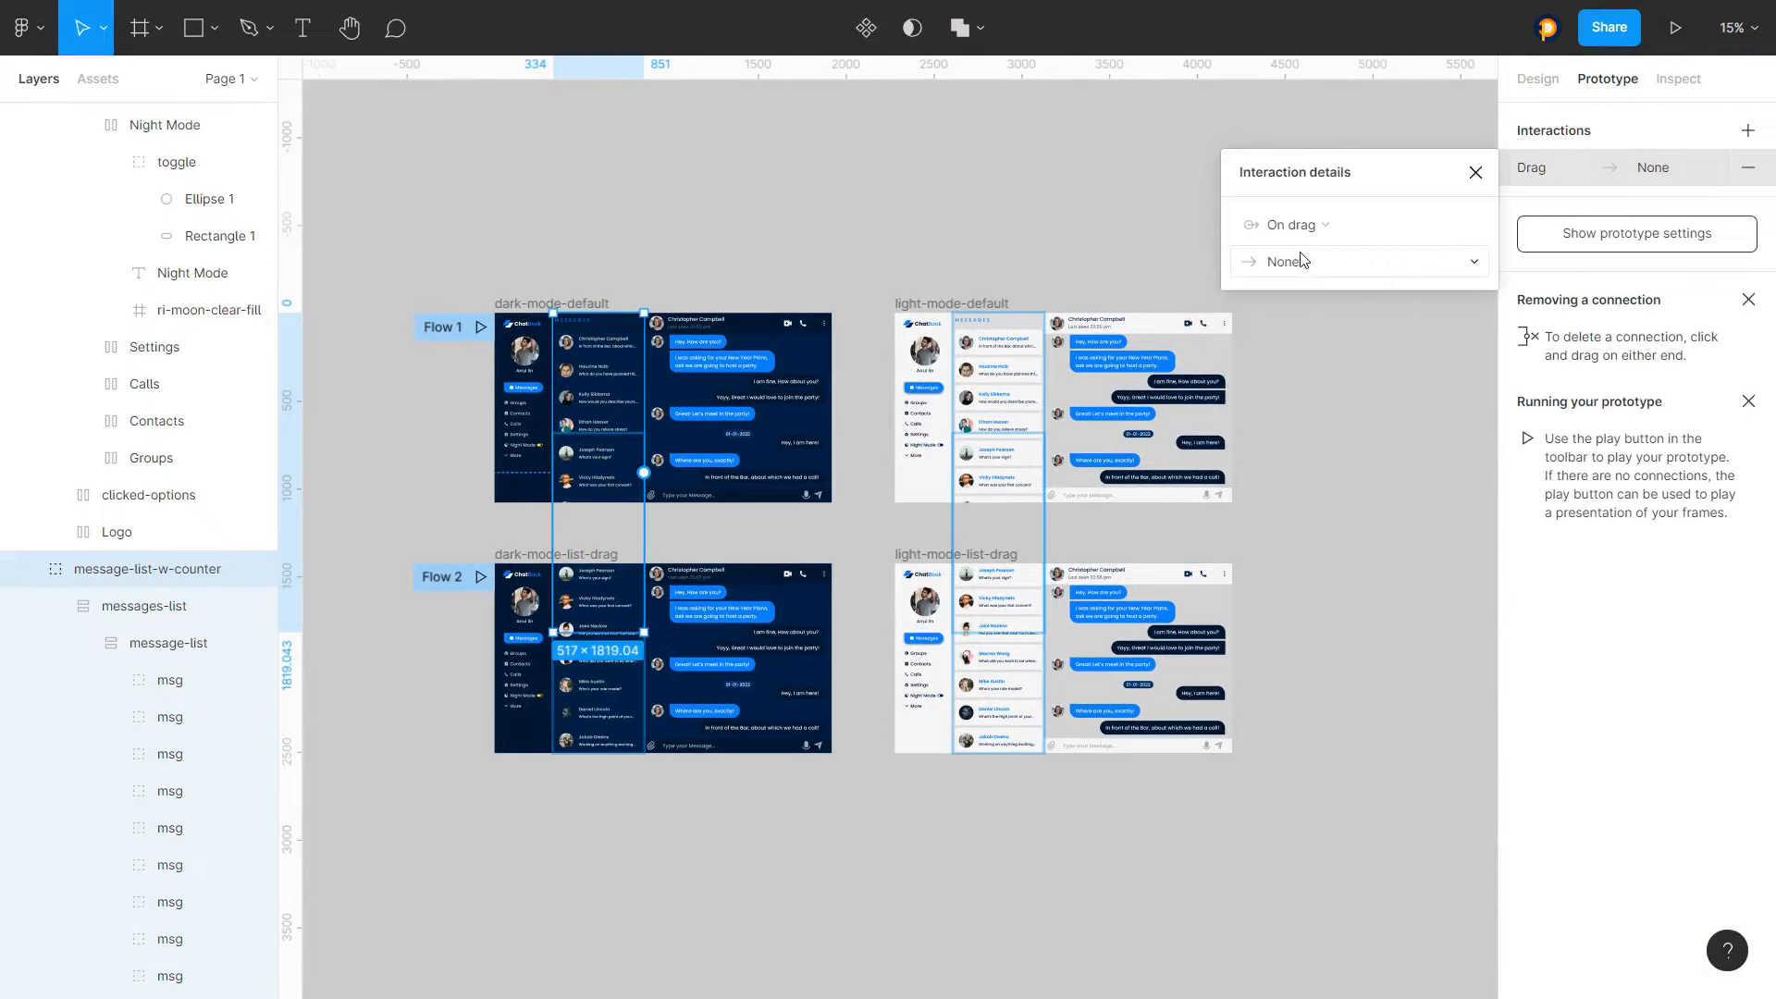
click(1288, 264)
click(1286, 309)
click(1406, 262)
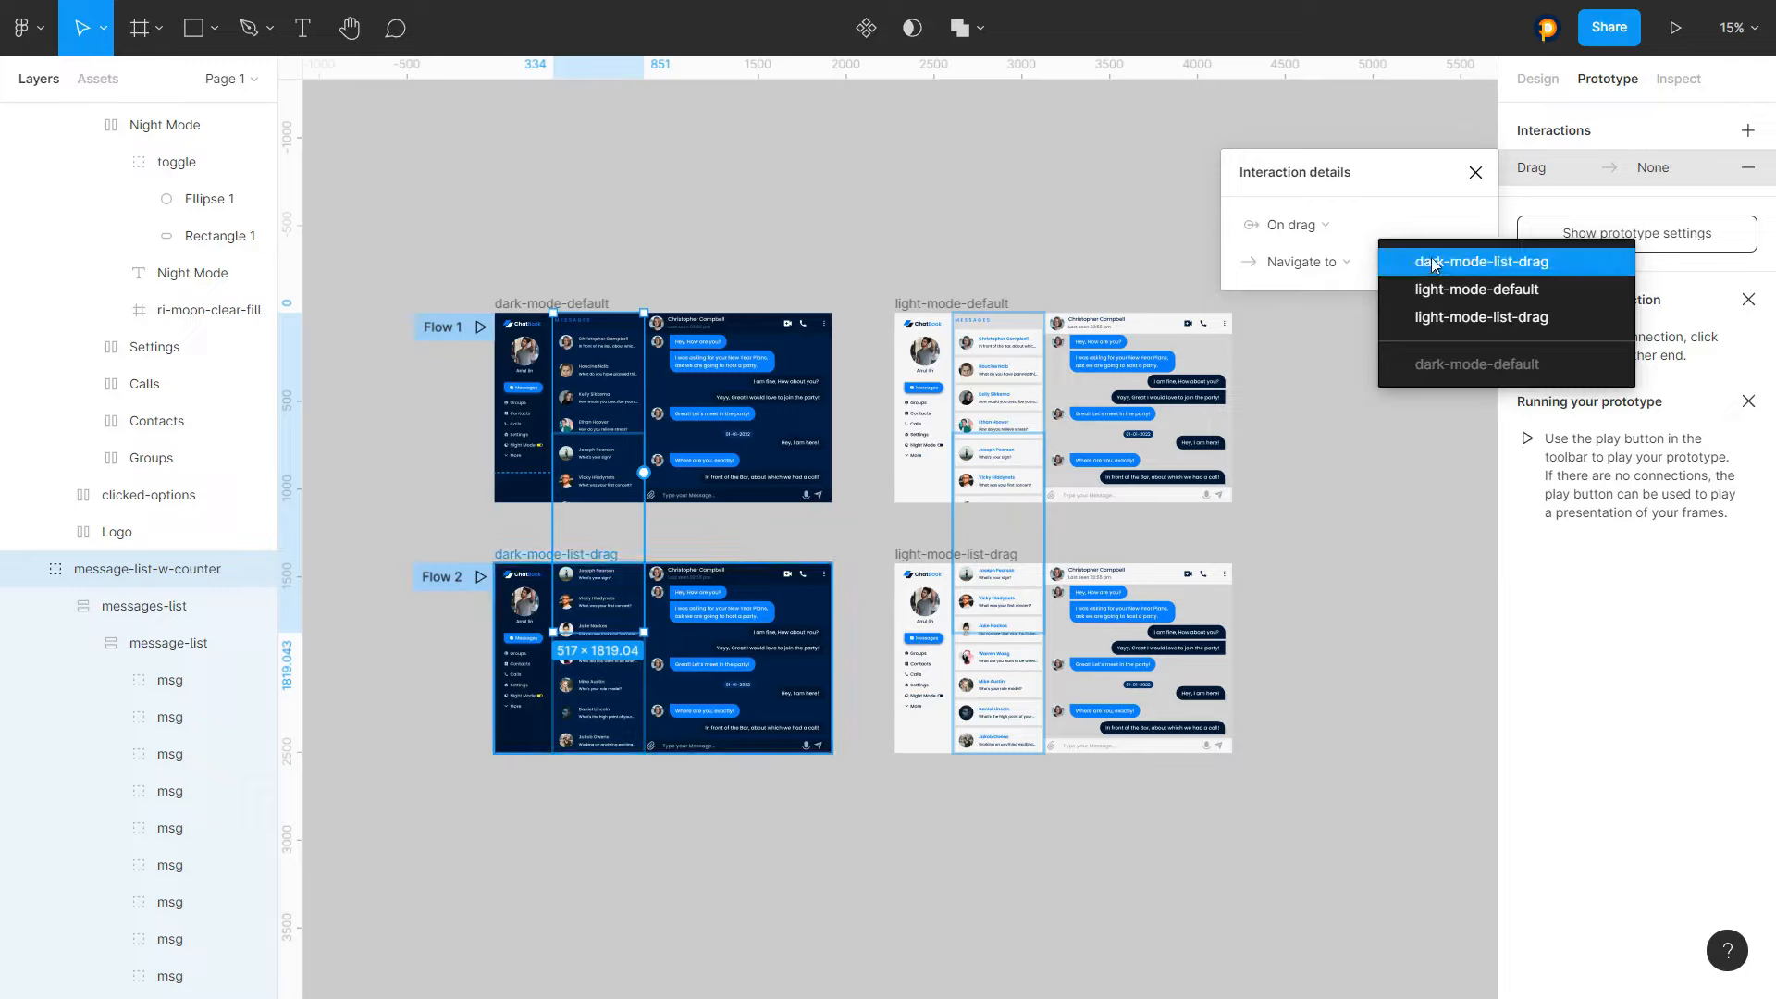
click(1433, 265)
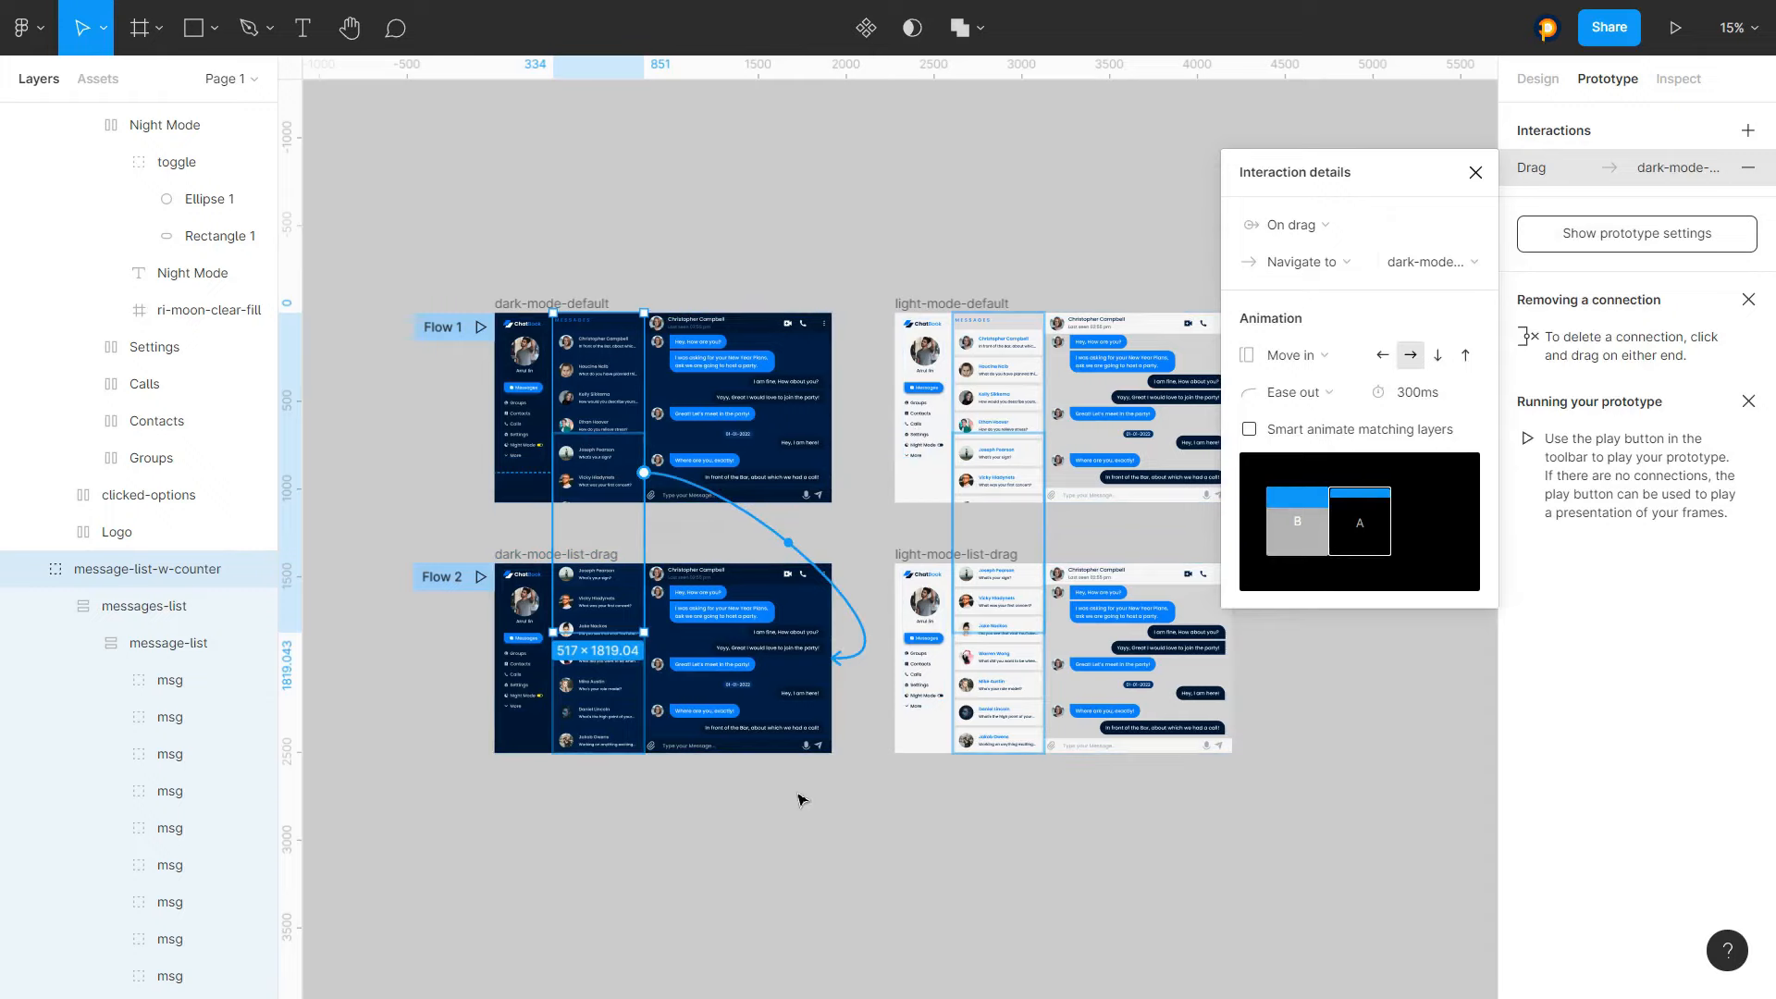
click(740, 794)
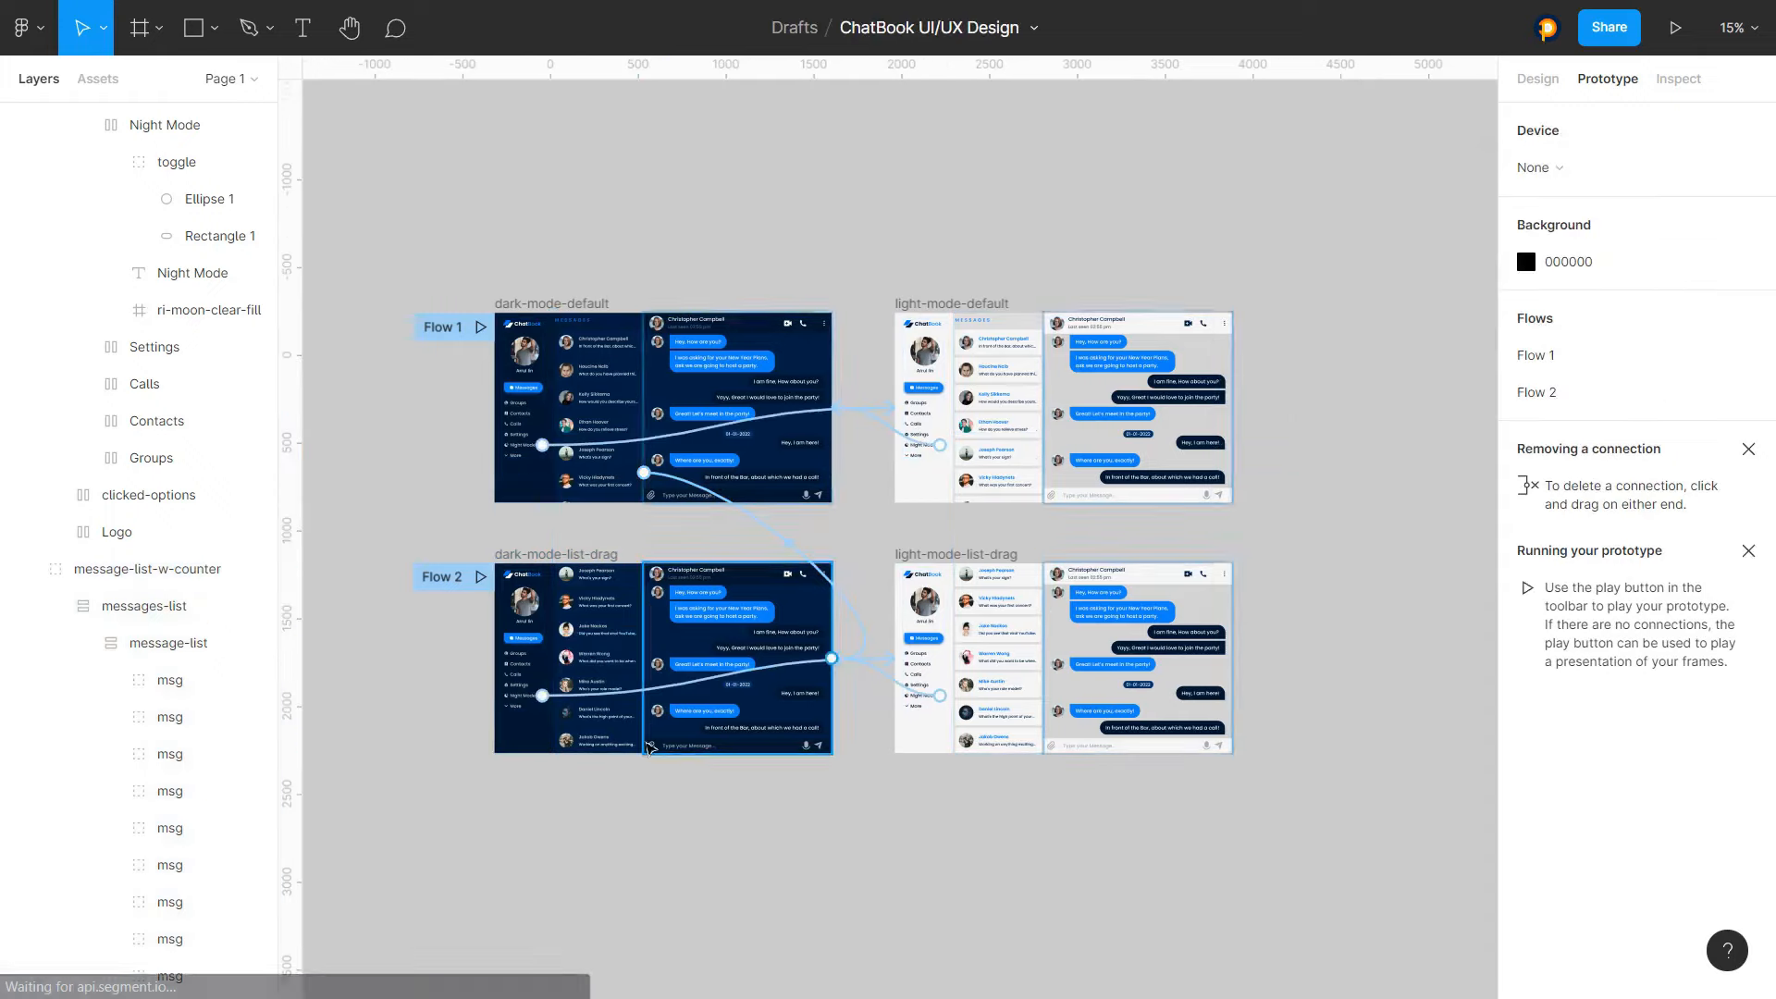
Add an on-drag interaction to dark-mode-list-drag's message-list-w-counter that navigates to dark-mode-default
click(609, 668)
click(1542, 134)
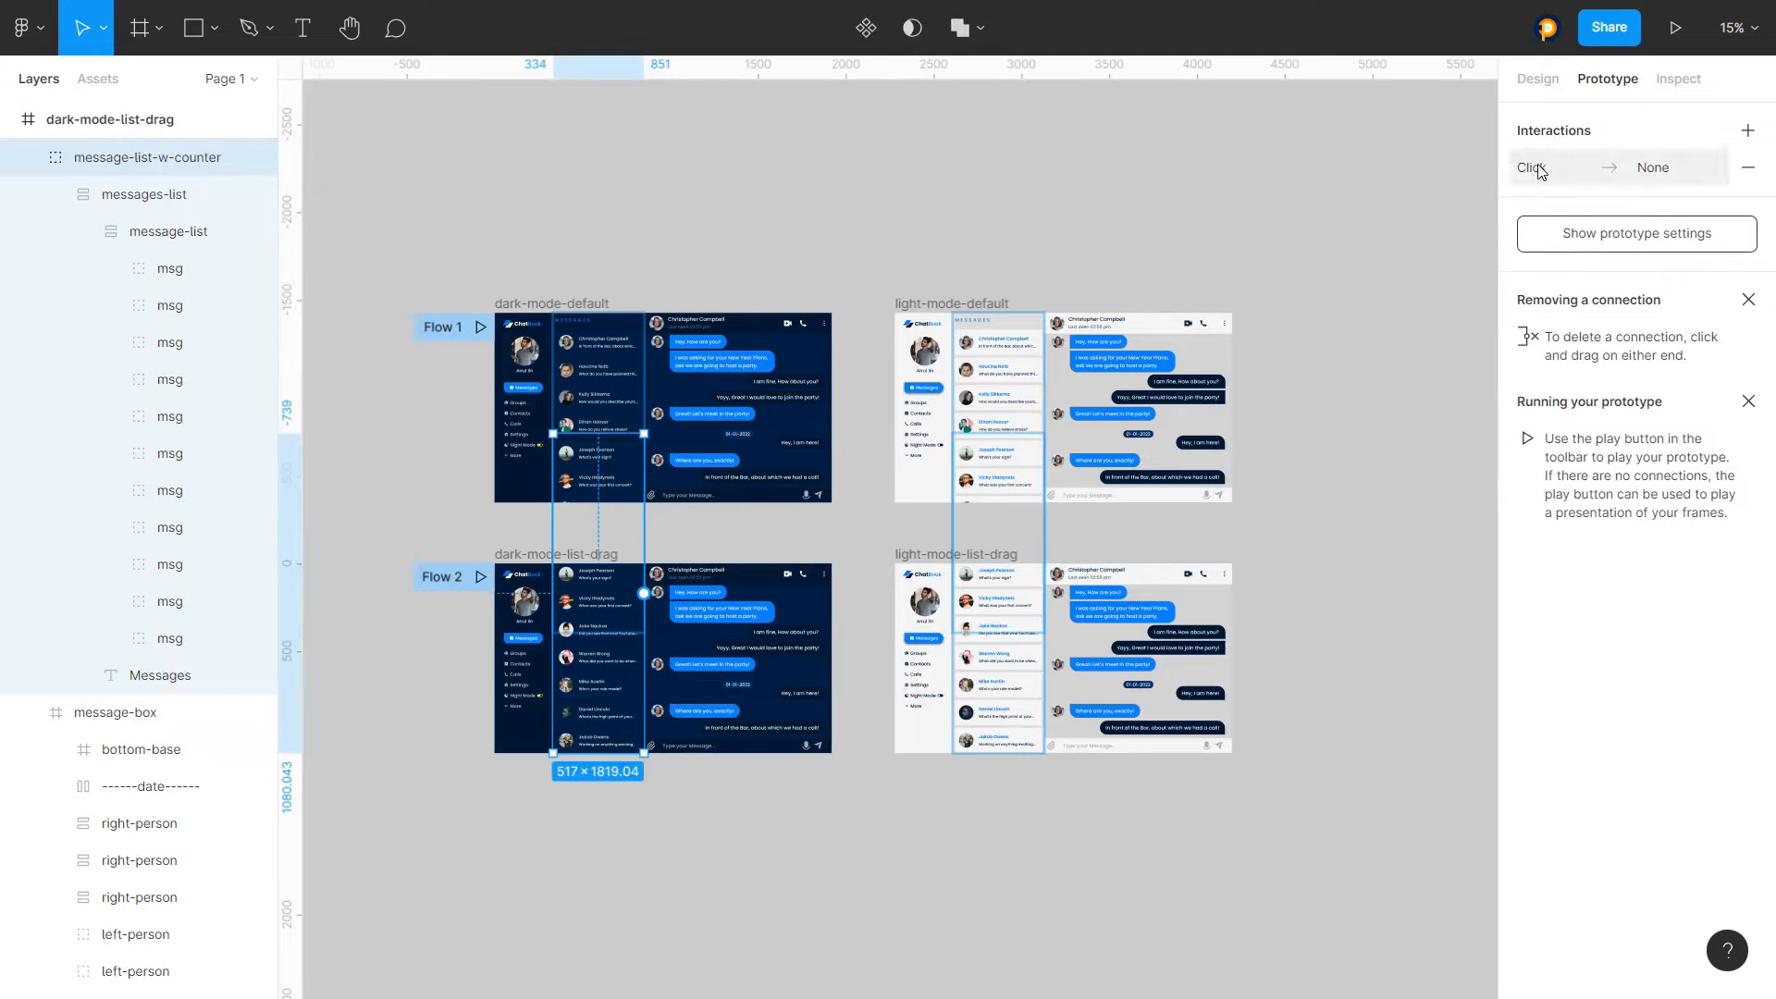
click(1539, 168)
click(1327, 231)
click(1295, 253)
click(1290, 261)
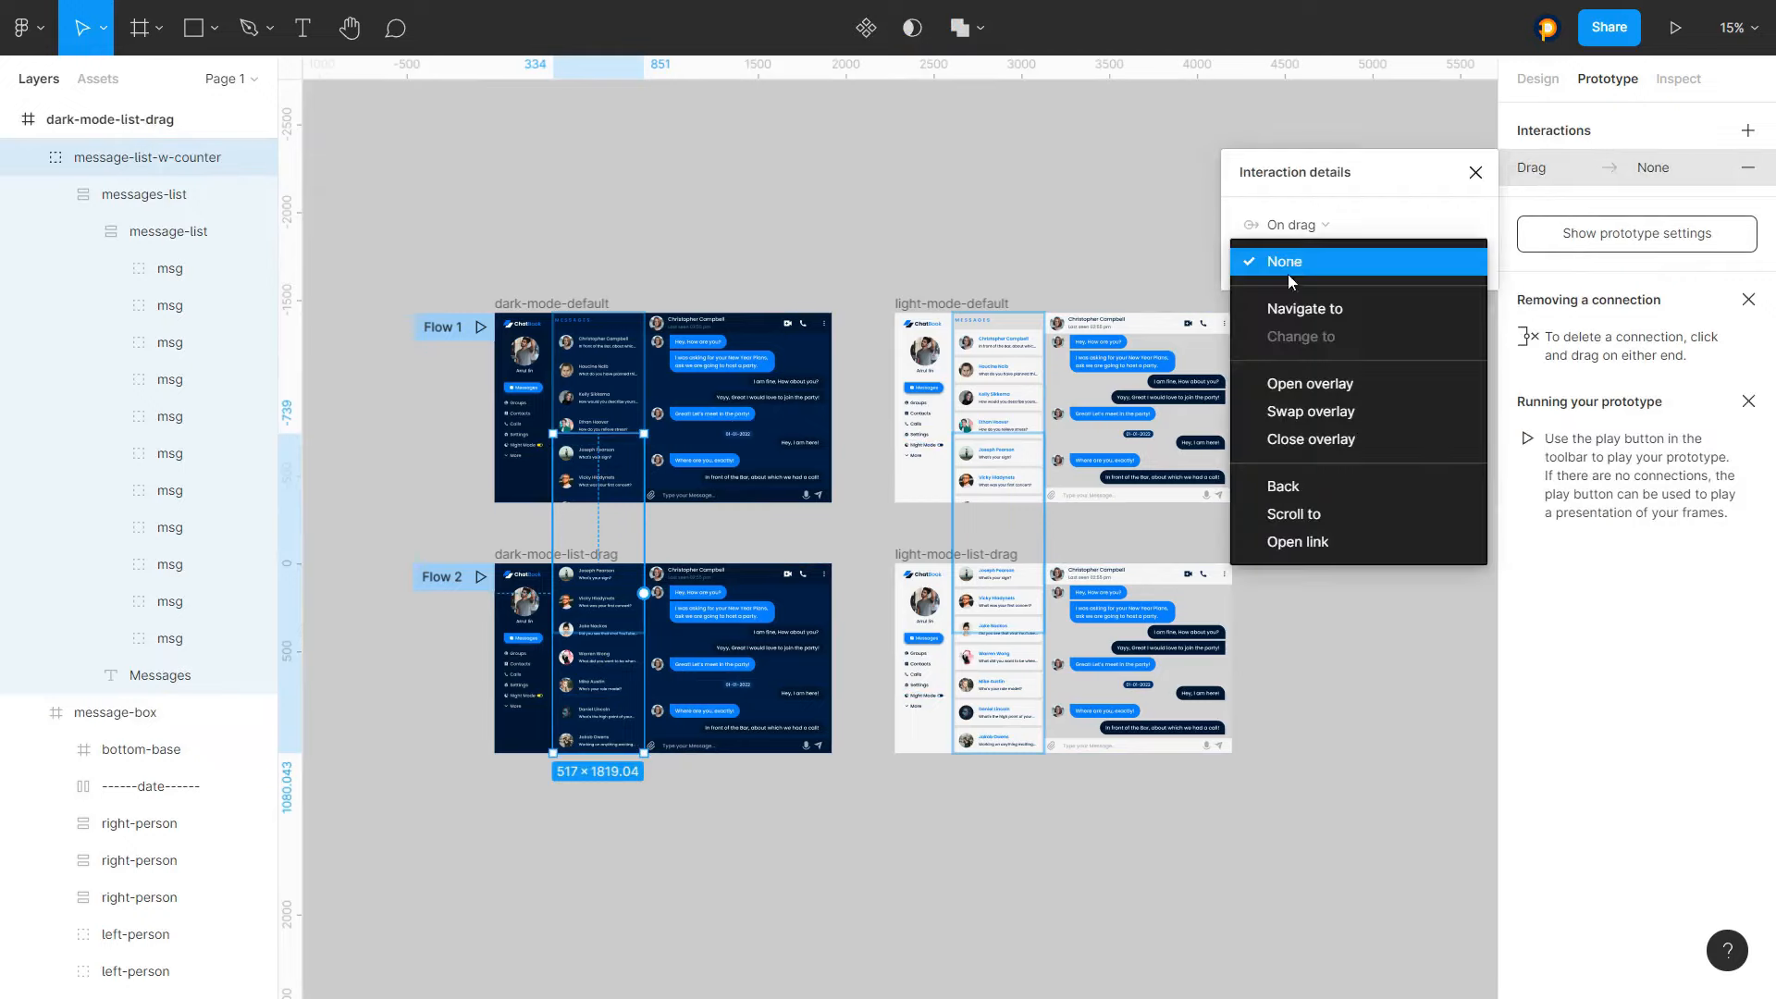
click(1300, 308)
click(1433, 268)
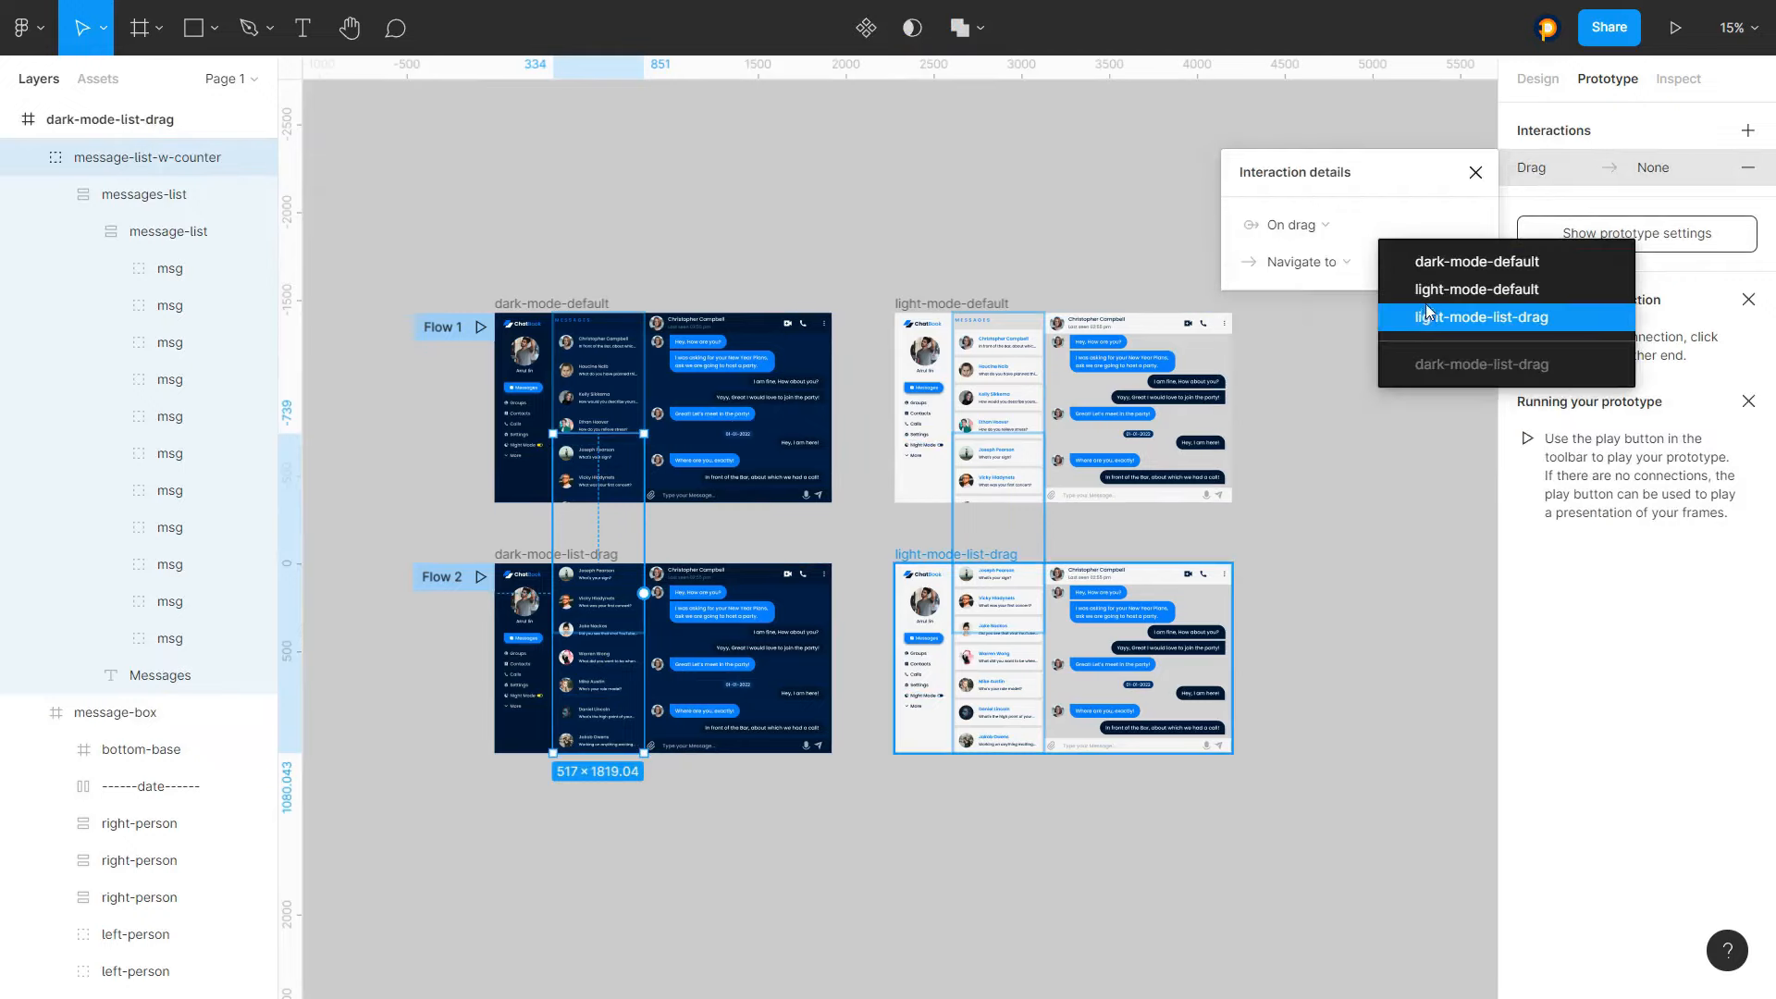
click(1430, 262)
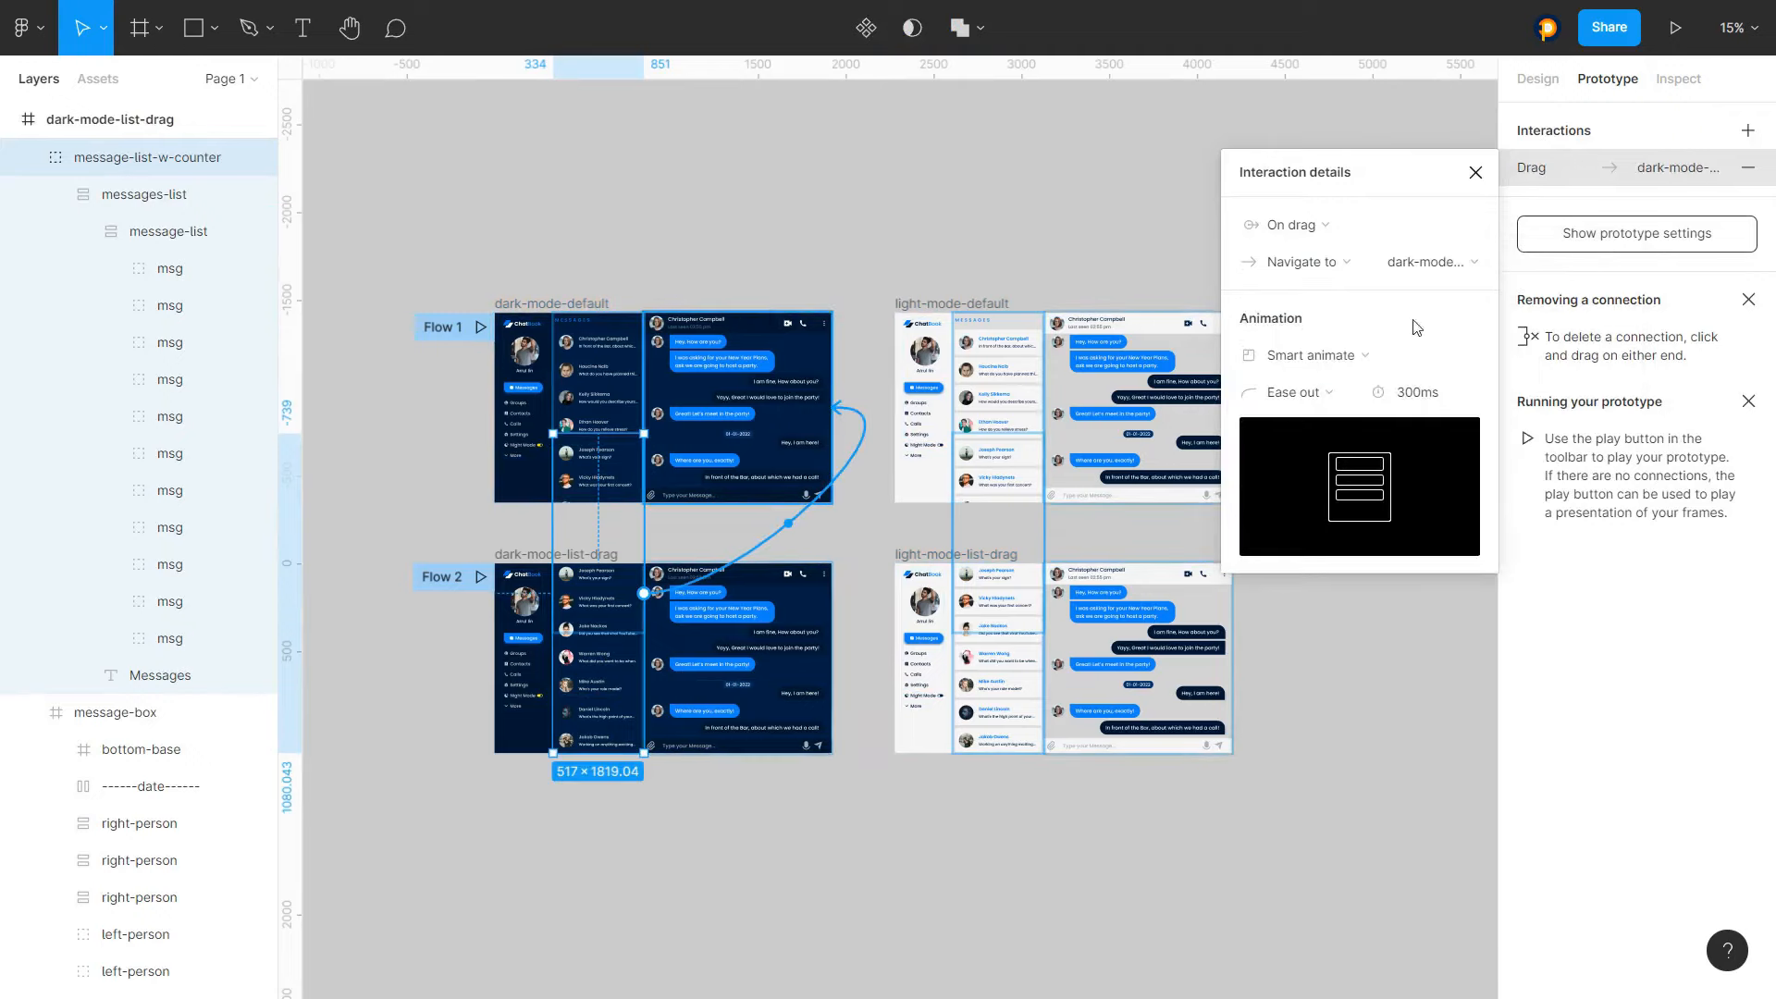
Set dark-mode-list-drag's drag interaction animation to 100 ms with Ease in and out easing
click(1406, 393)
text(100)
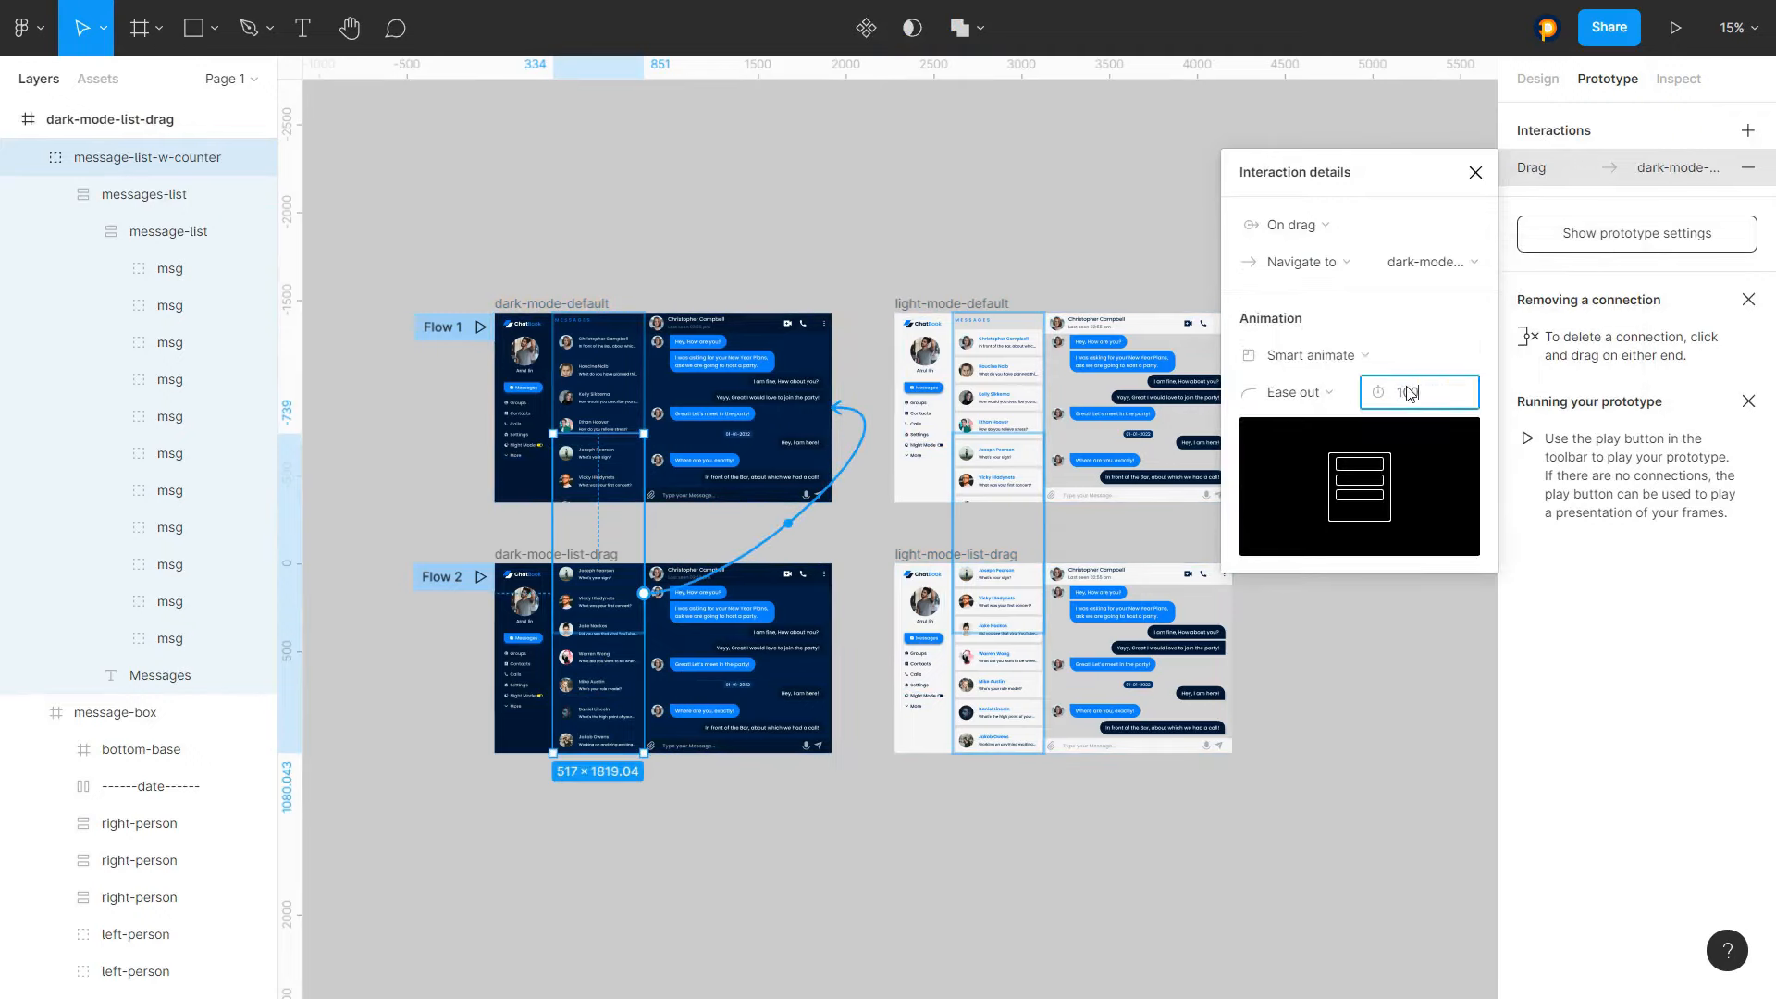
key(Return)
click(1299, 392)
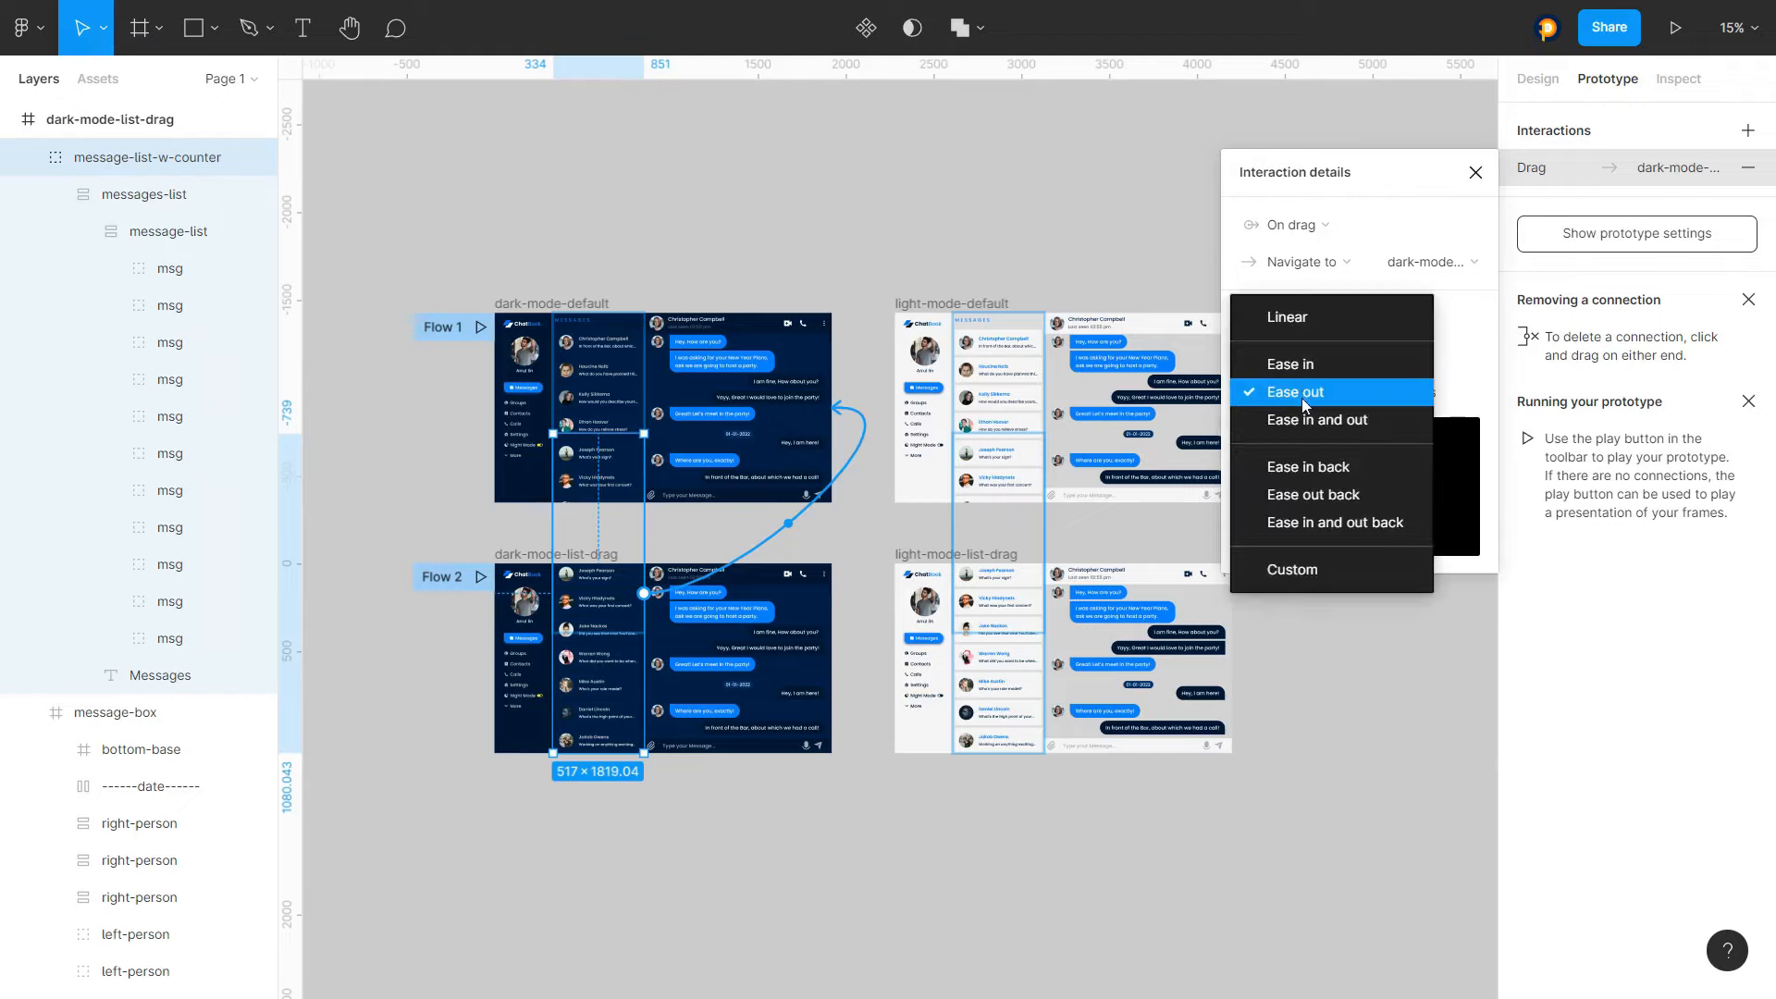
click(1300, 416)
click(1475, 175)
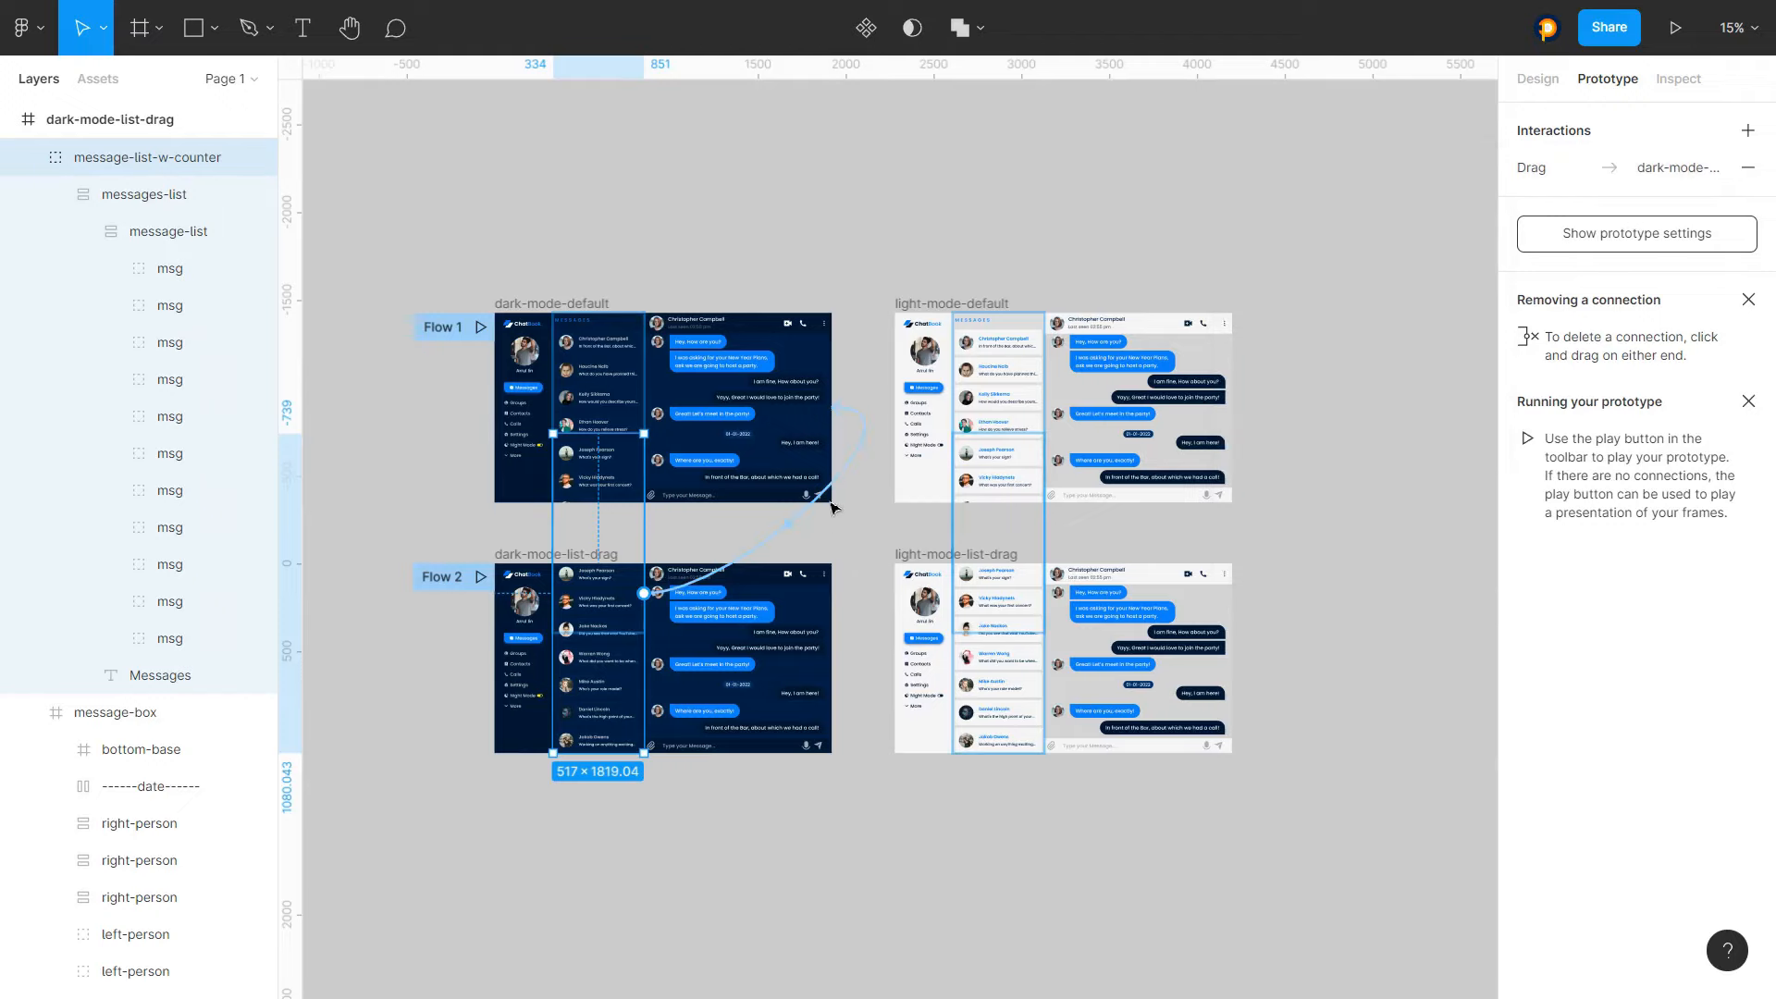
Change dark-mode-default's drag interaction to Smart animate with Ease in and out easing and 100 ms duration
click(852, 258)
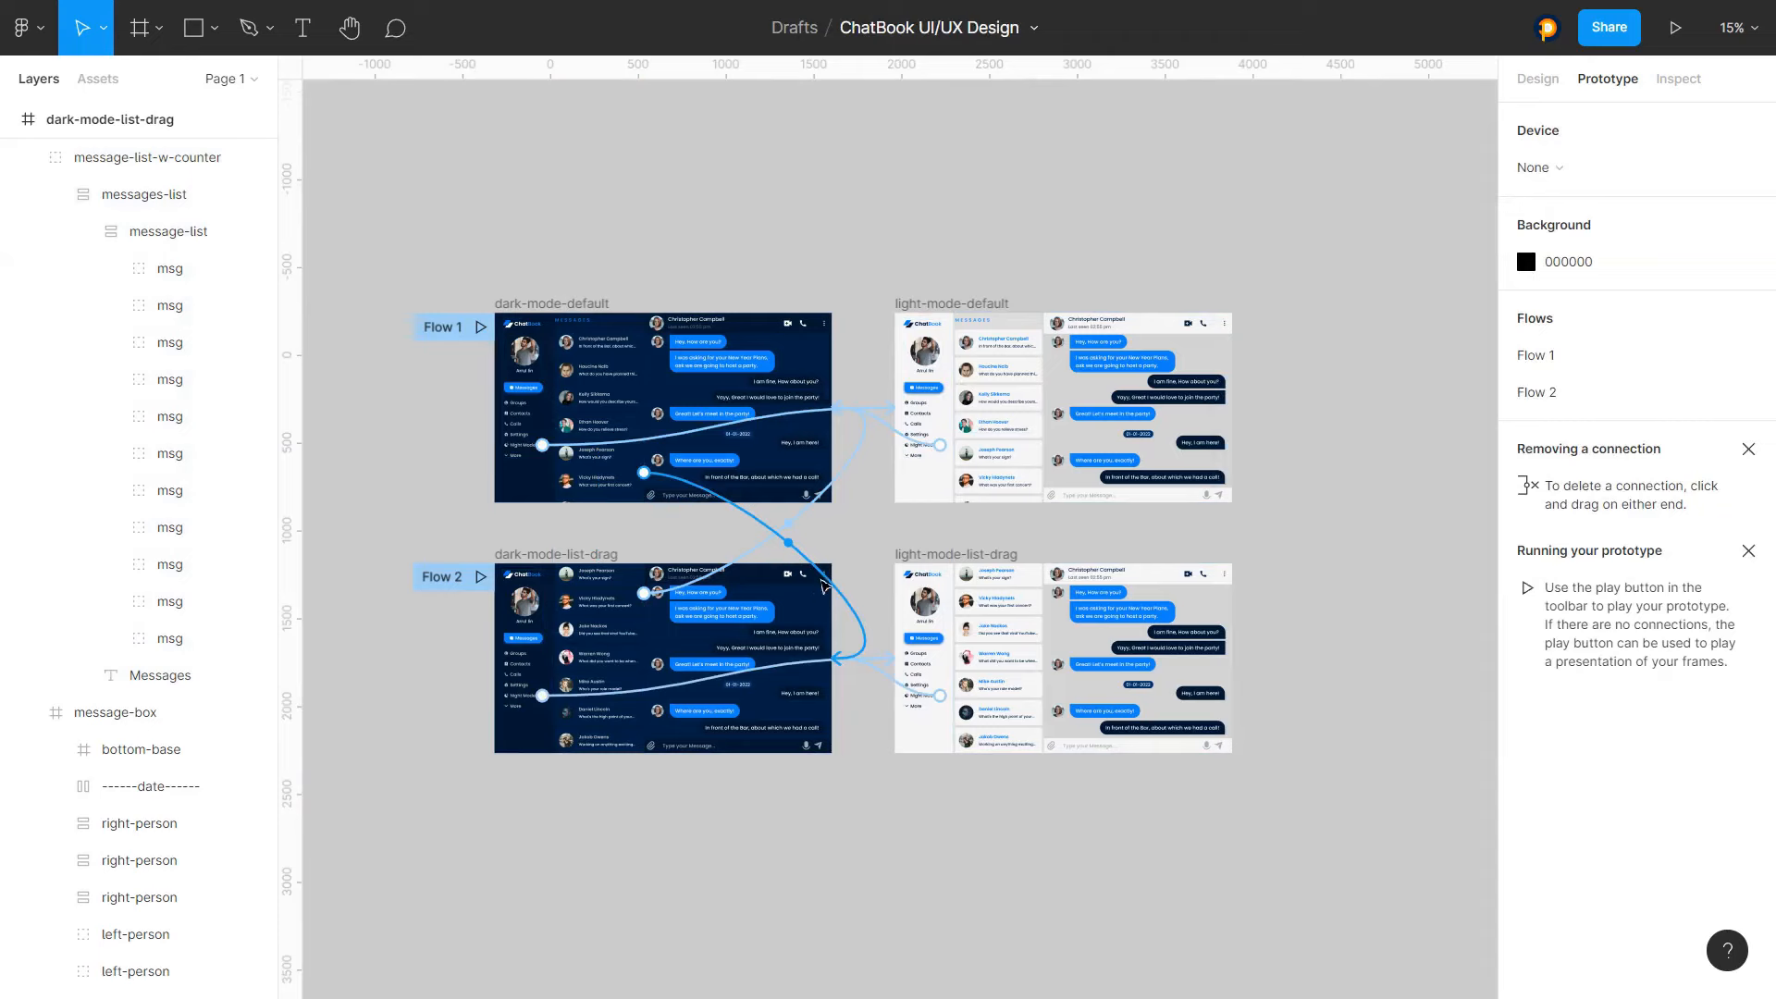
click(794, 554)
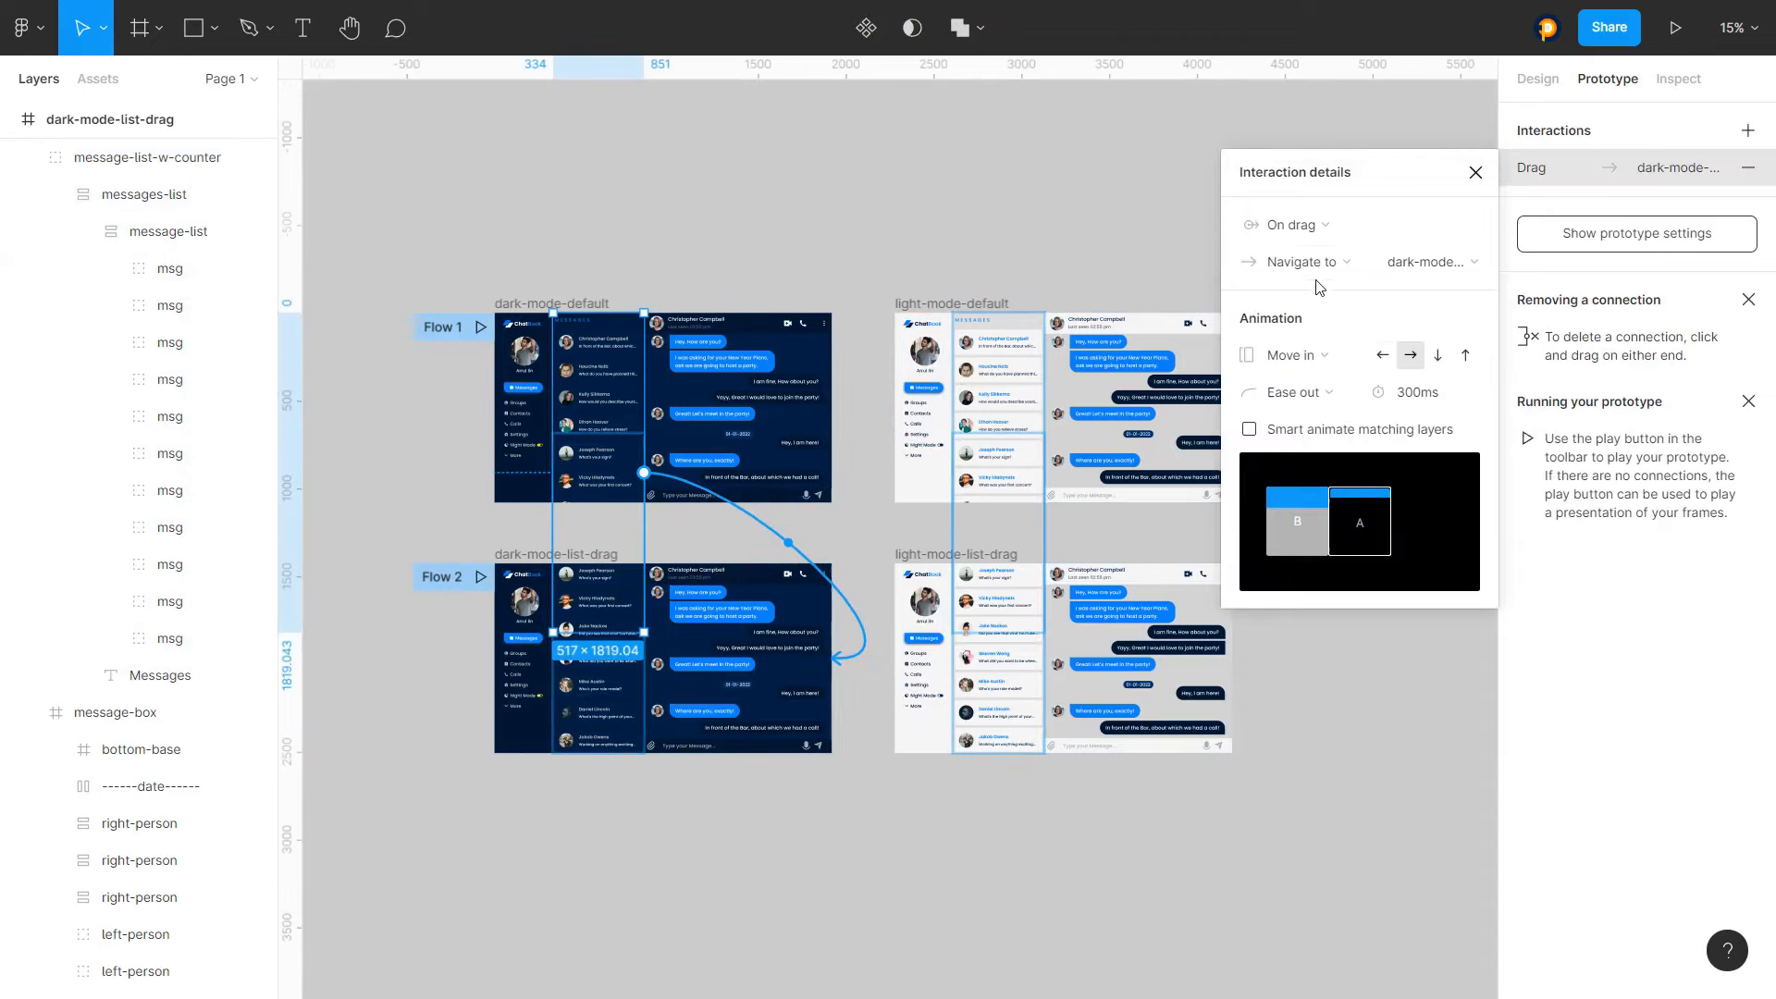
click(1292, 357)
click(1292, 355)
click(1295, 392)
click(1296, 417)
click(1299, 357)
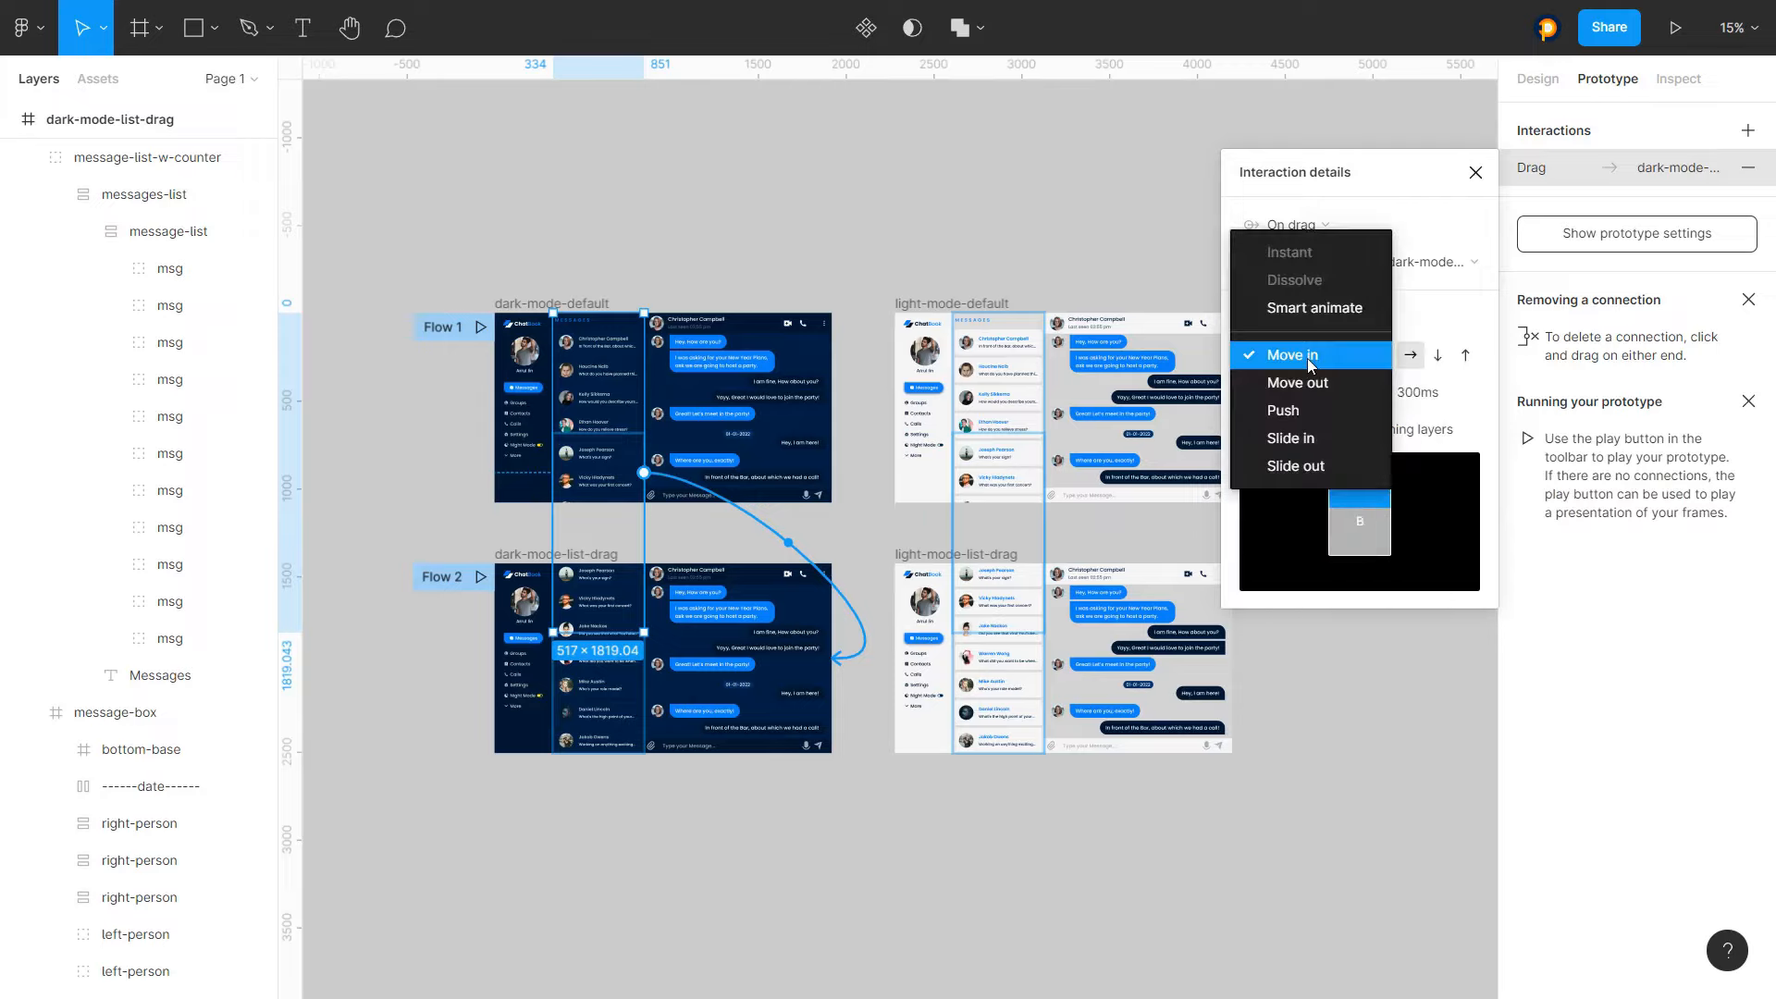
click(1334, 307)
click(1409, 396)
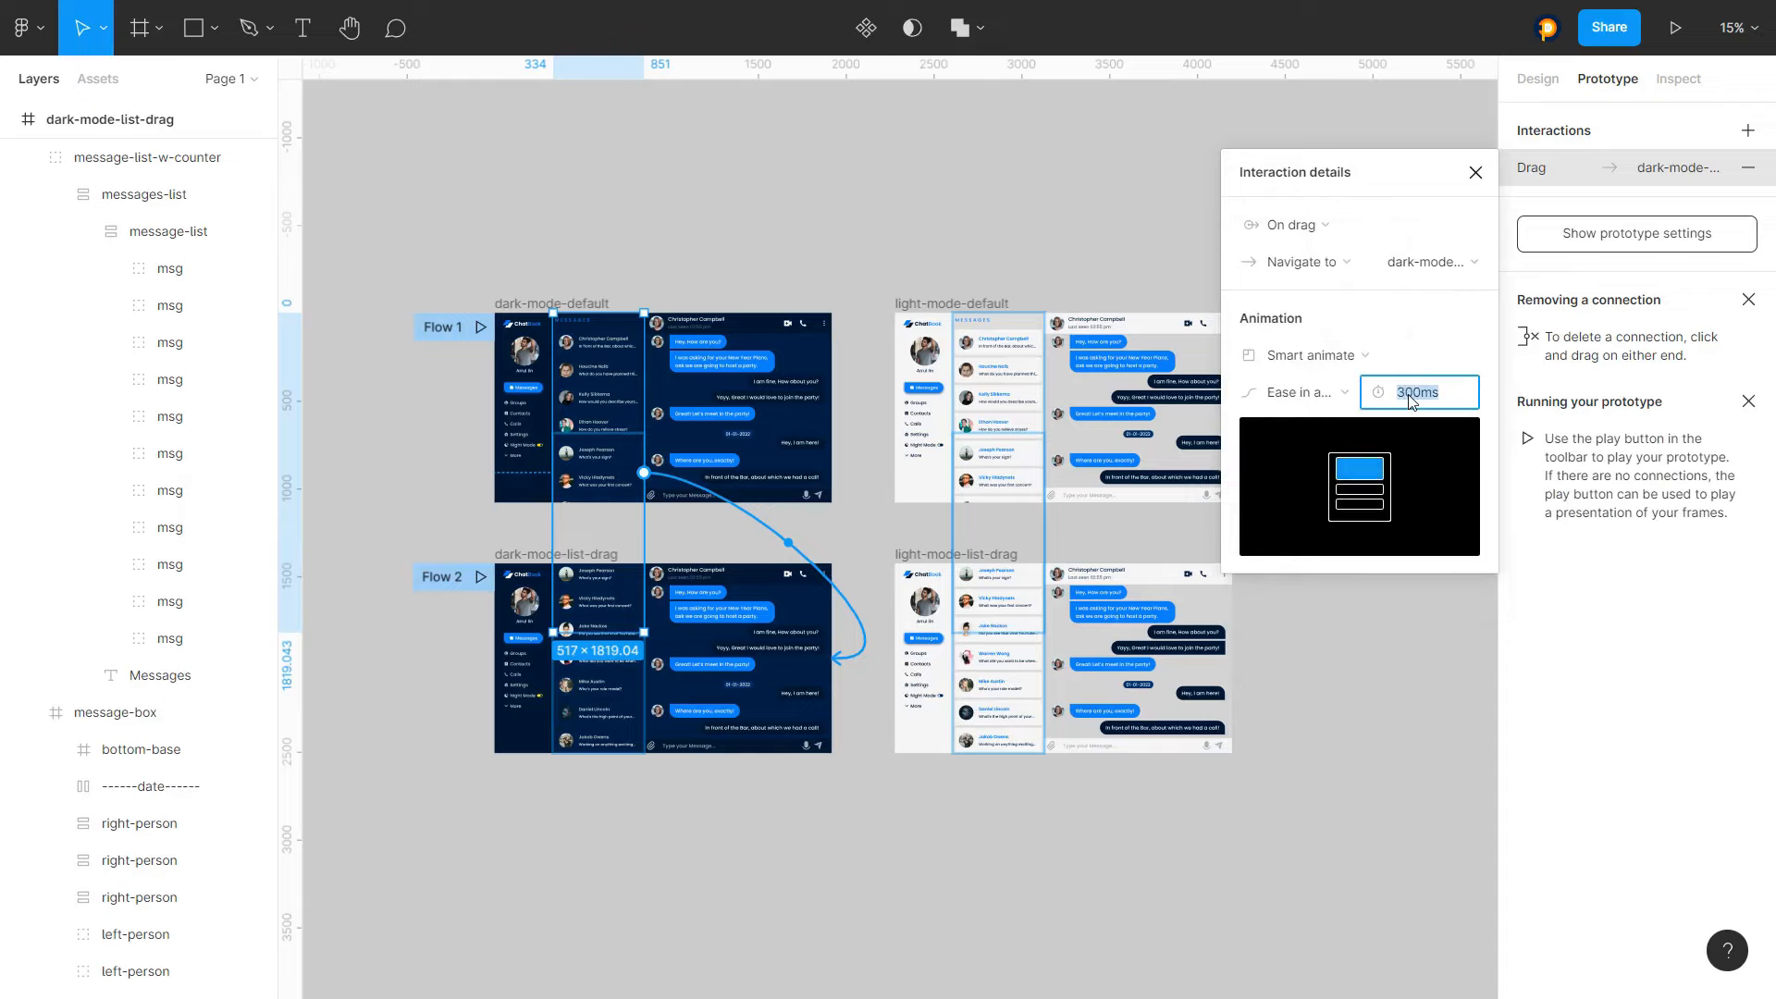
text(100)
key(Return)
click(1476, 172)
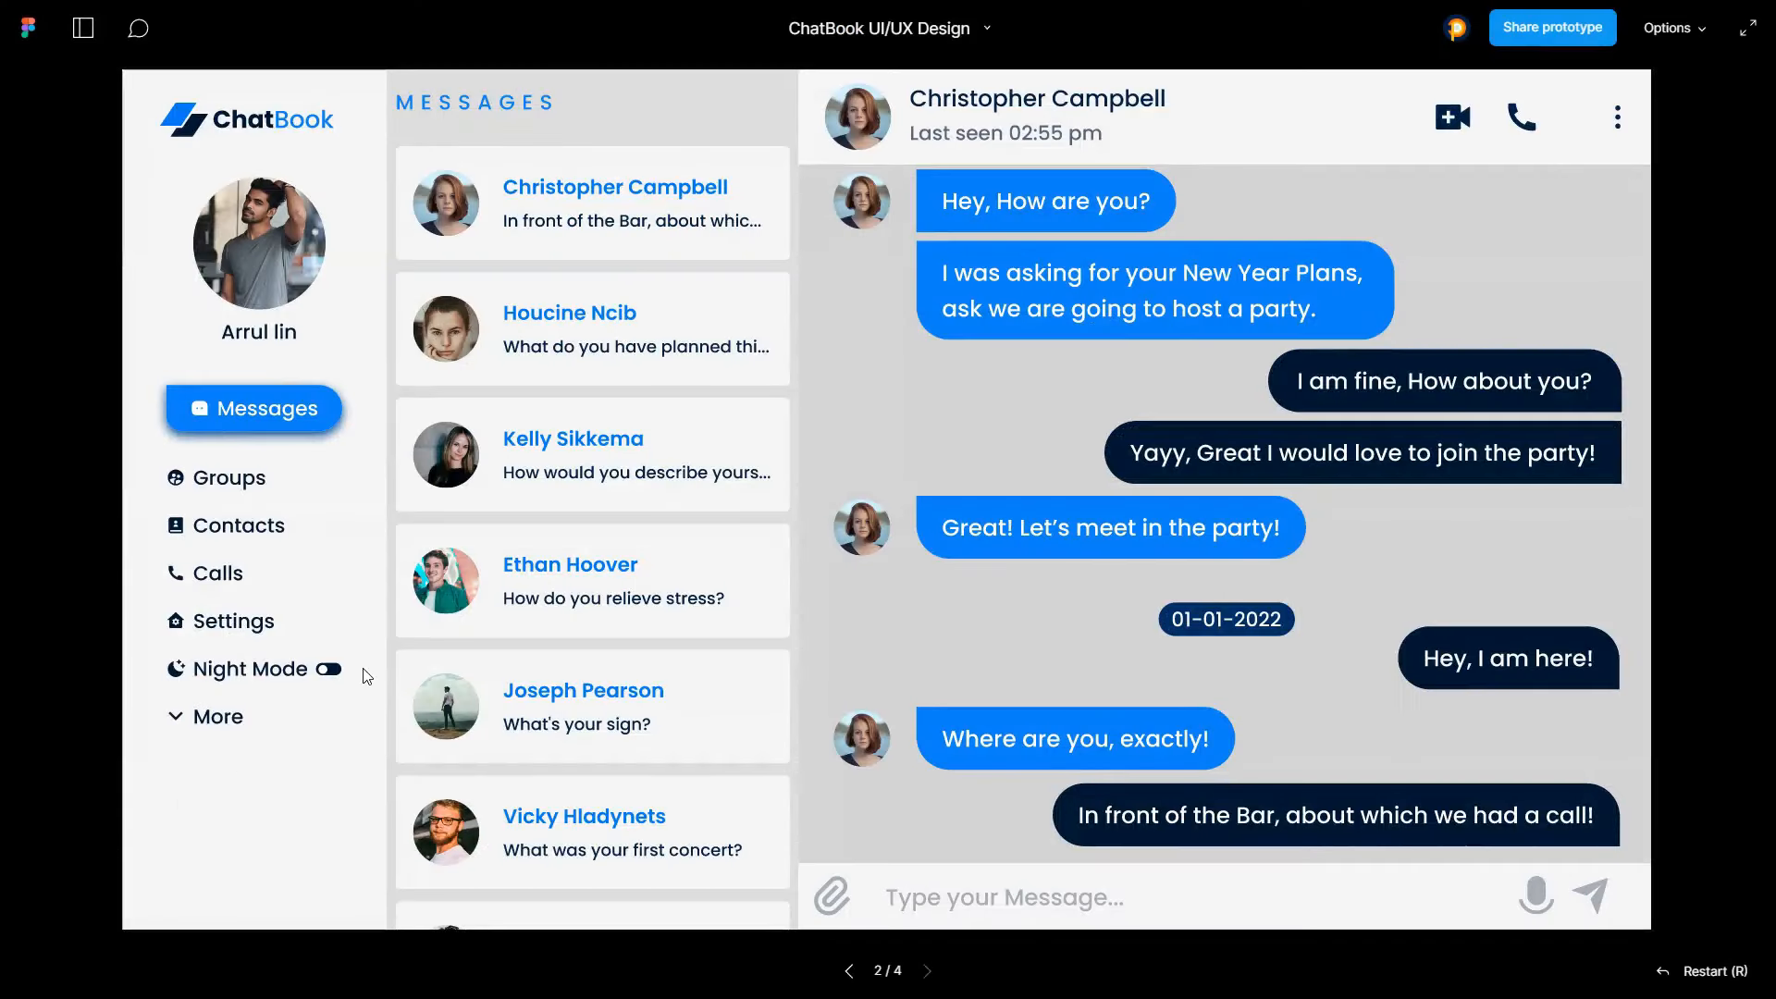
Test the Night Mode toggle and message list drag in the prototype preview, then return to the canvas
click(325, 673)
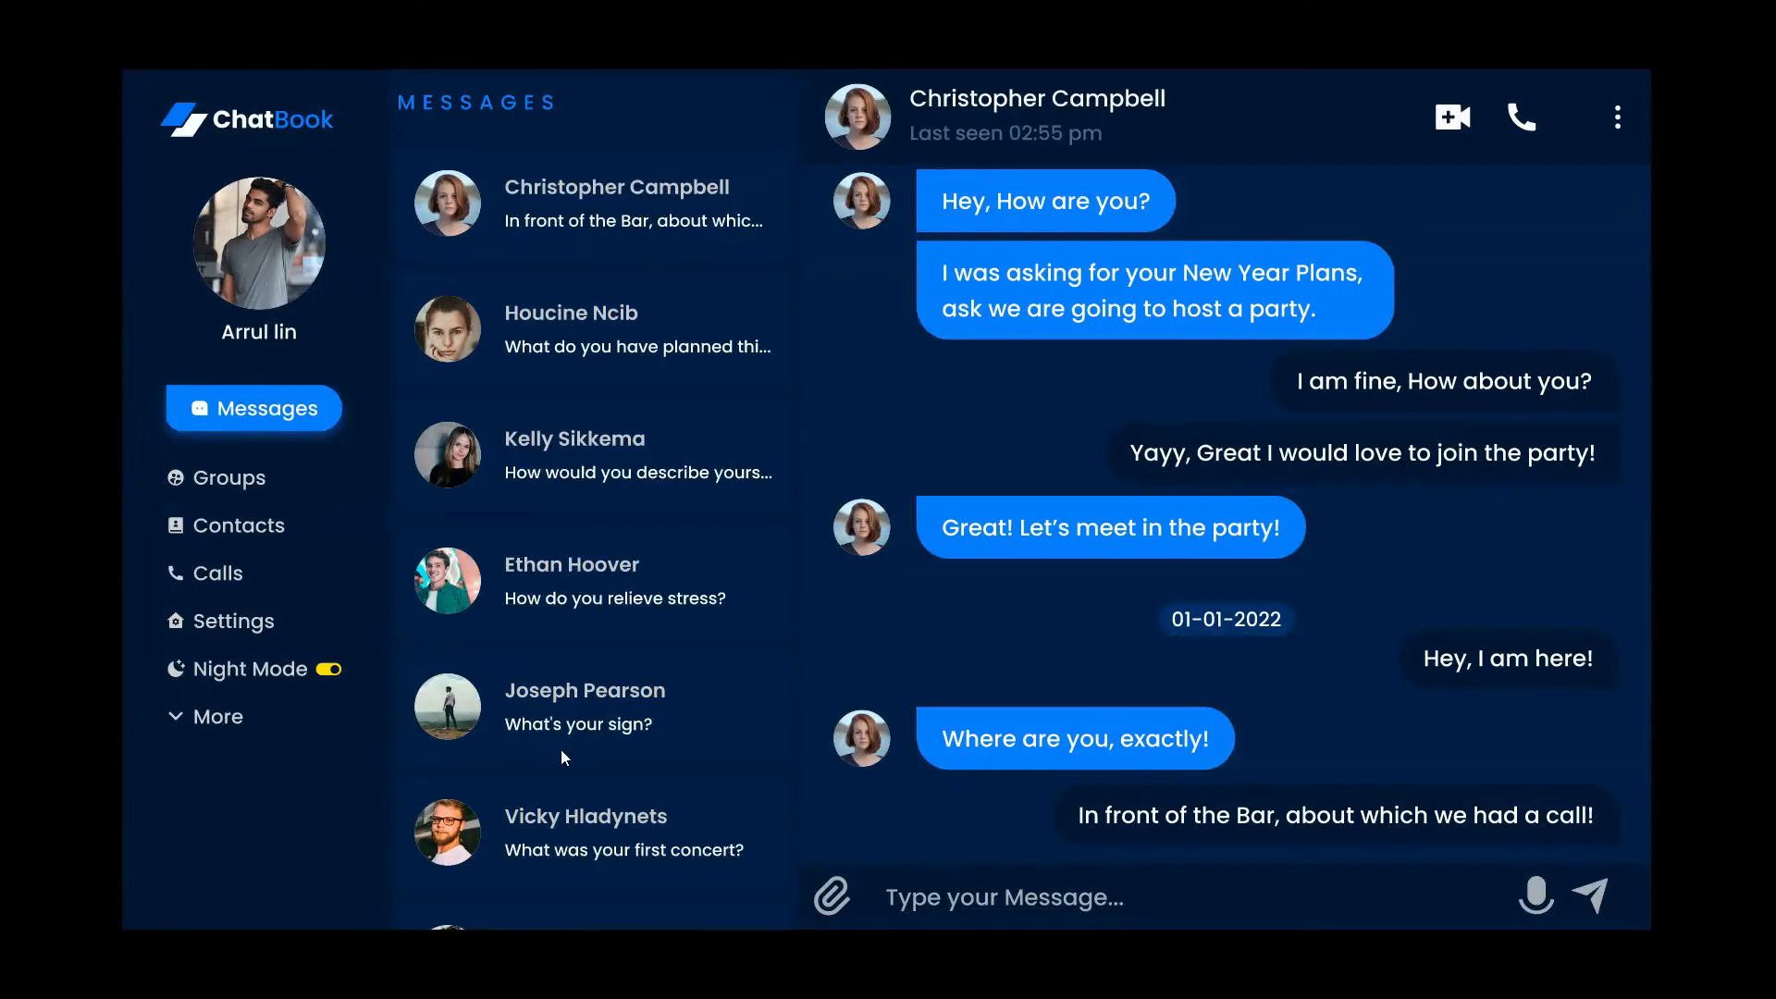
drag(560, 749, 519, 278)
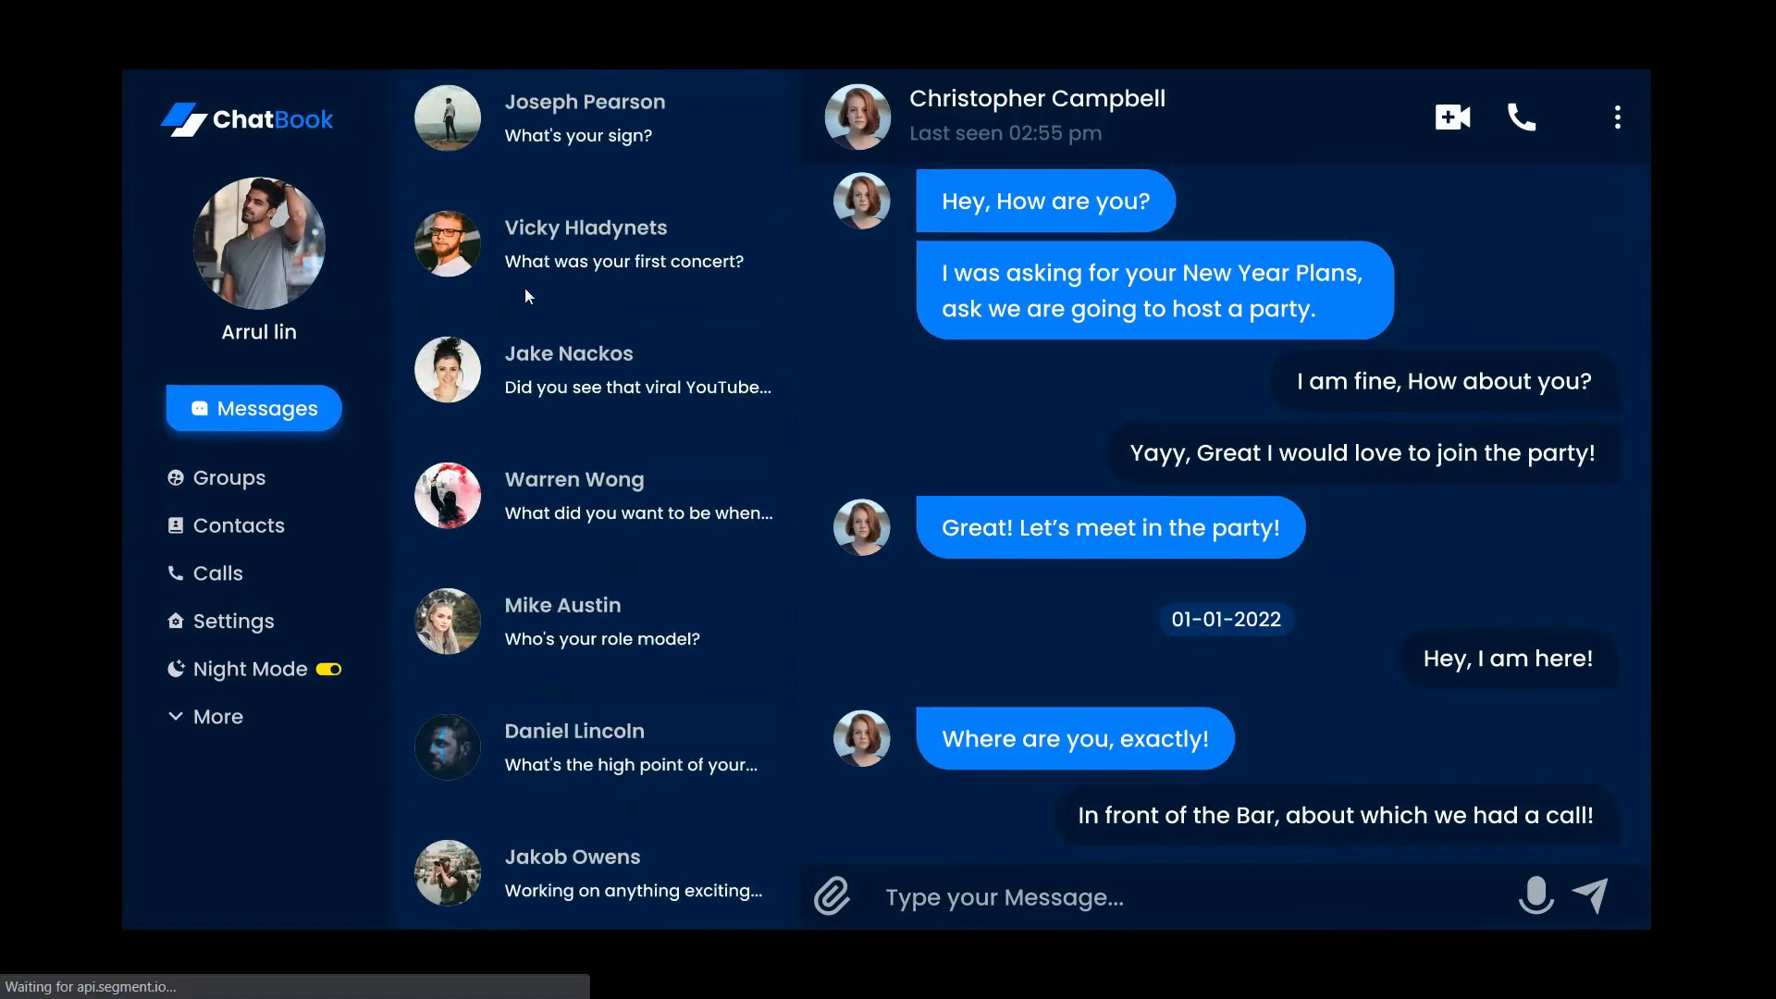
click(332, 671)
click(325, 672)
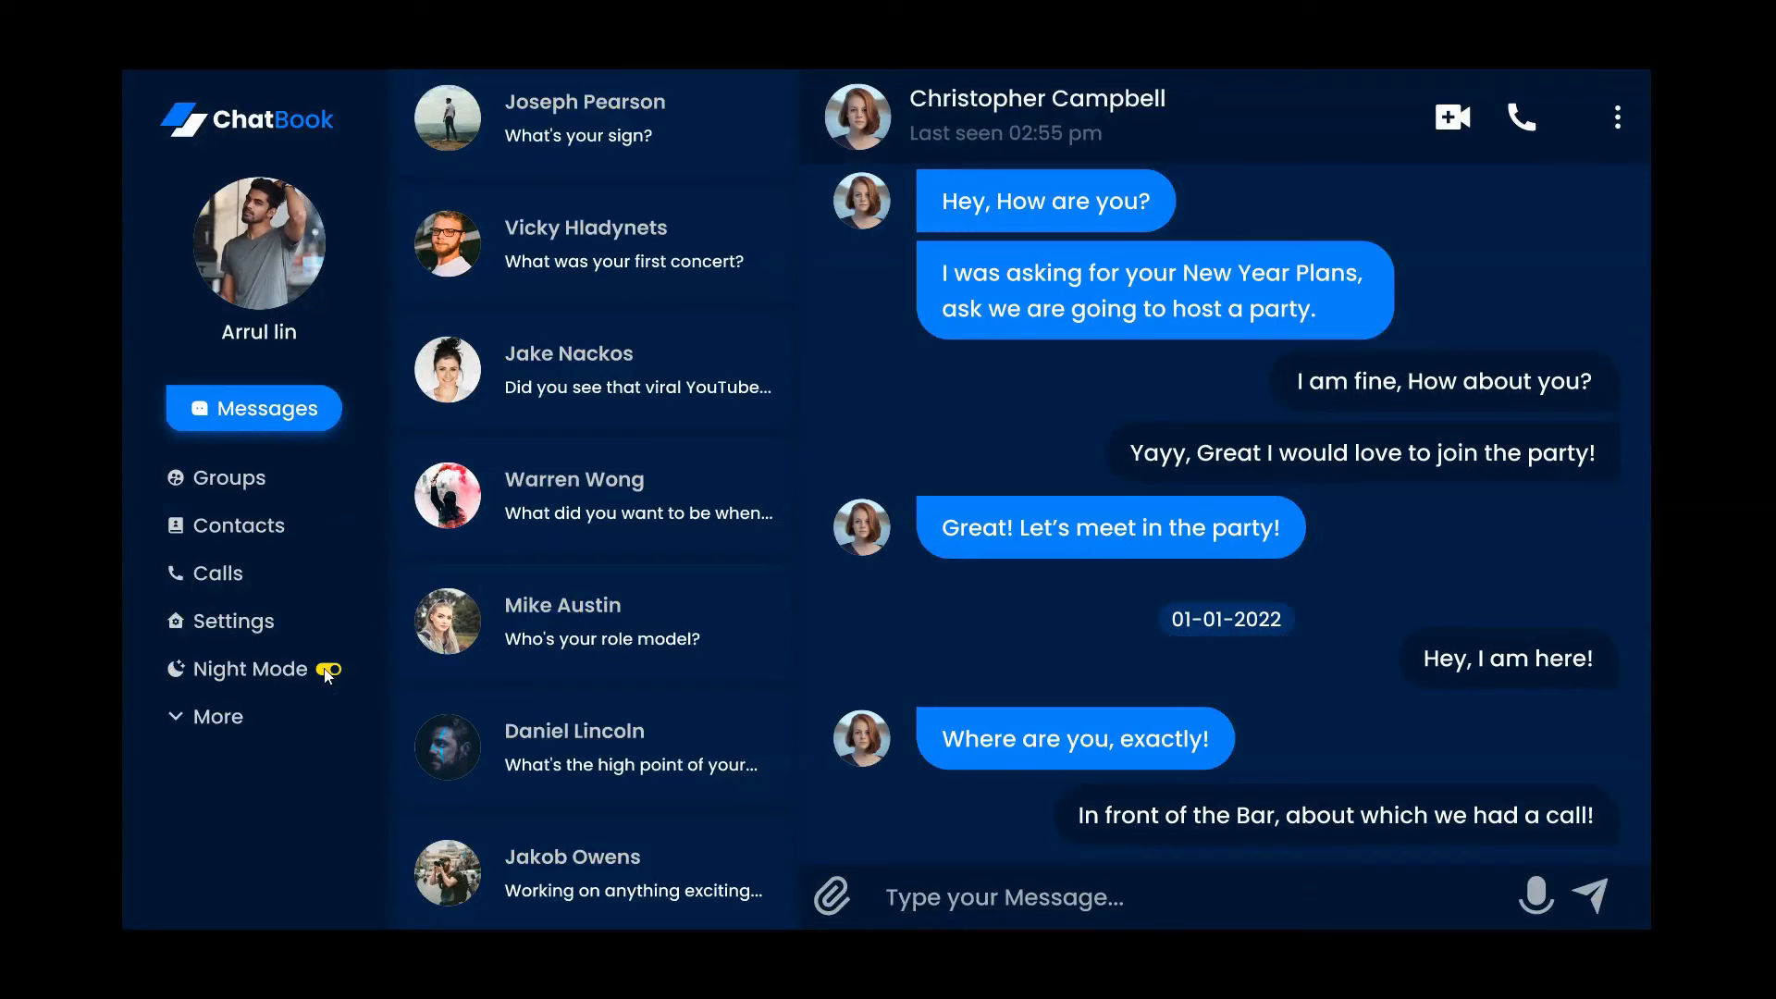
key(alt+Tab)
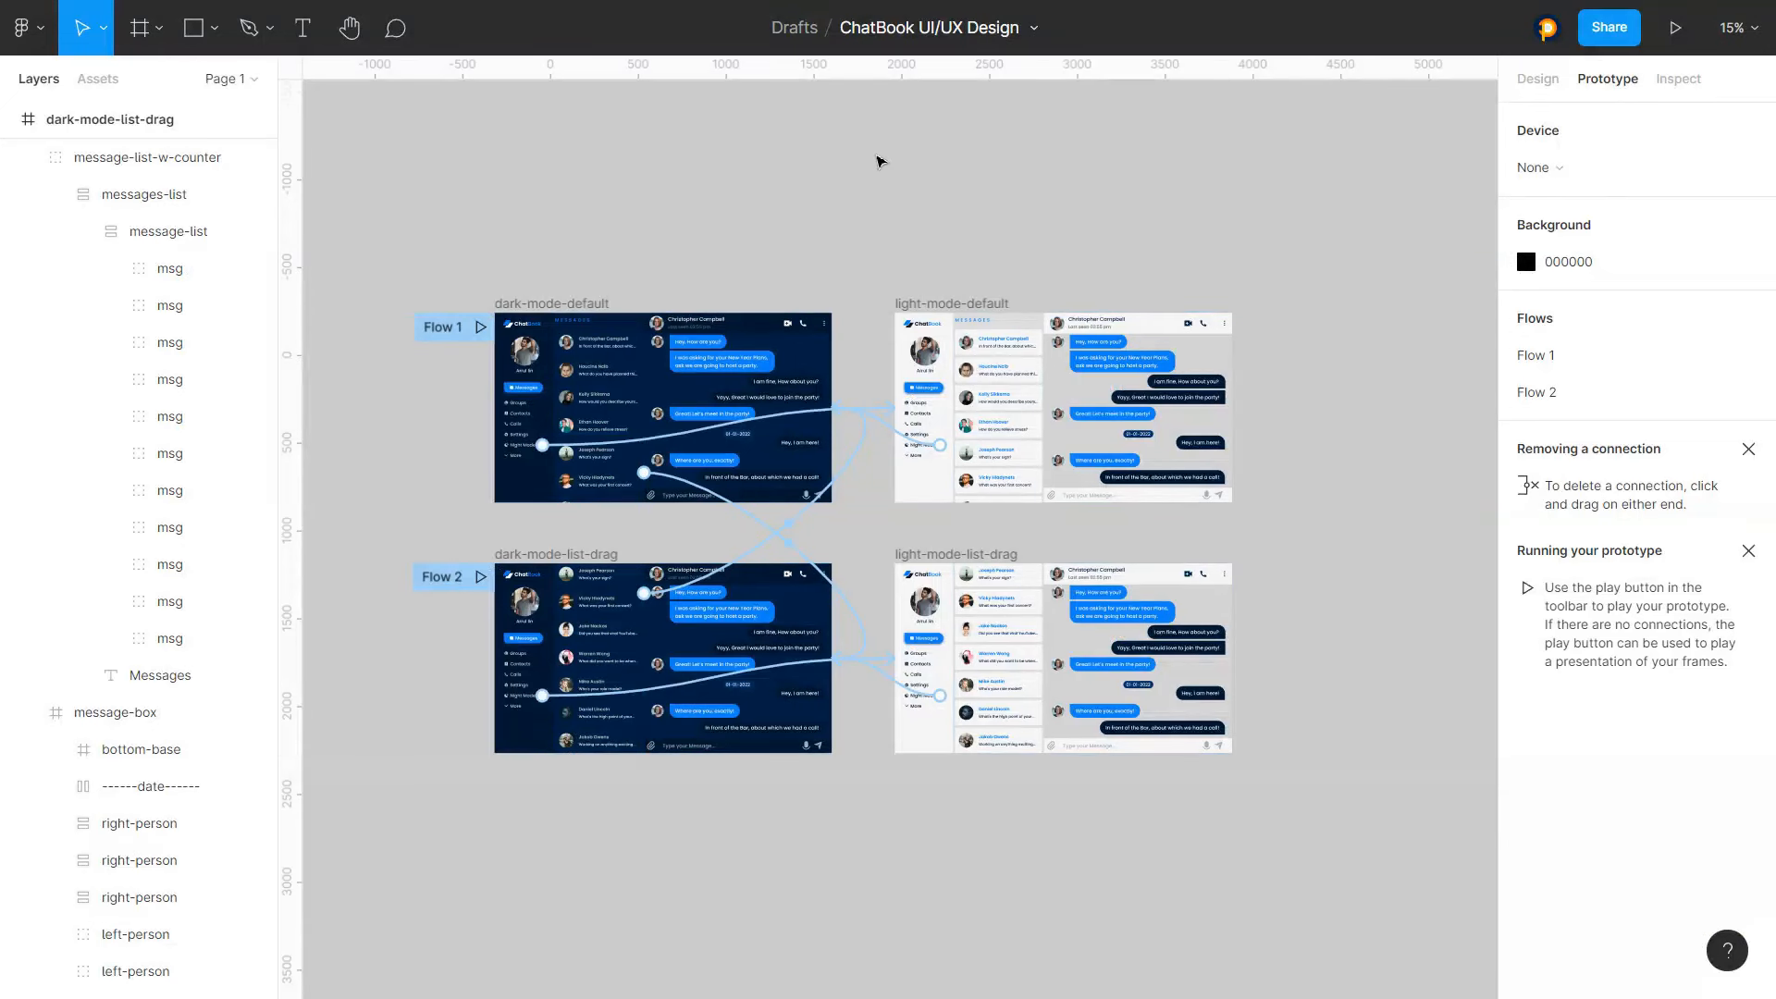
Add an on-drag interaction on light-mode-default's message-list-w-counter navigating to light-mode-list-drag with Smart animate and Ease in and out
drag(455, 241, 864, 824)
click(893, 808)
scroll(962, 668, down, 4)
scroll(1212, 649, up, 7)
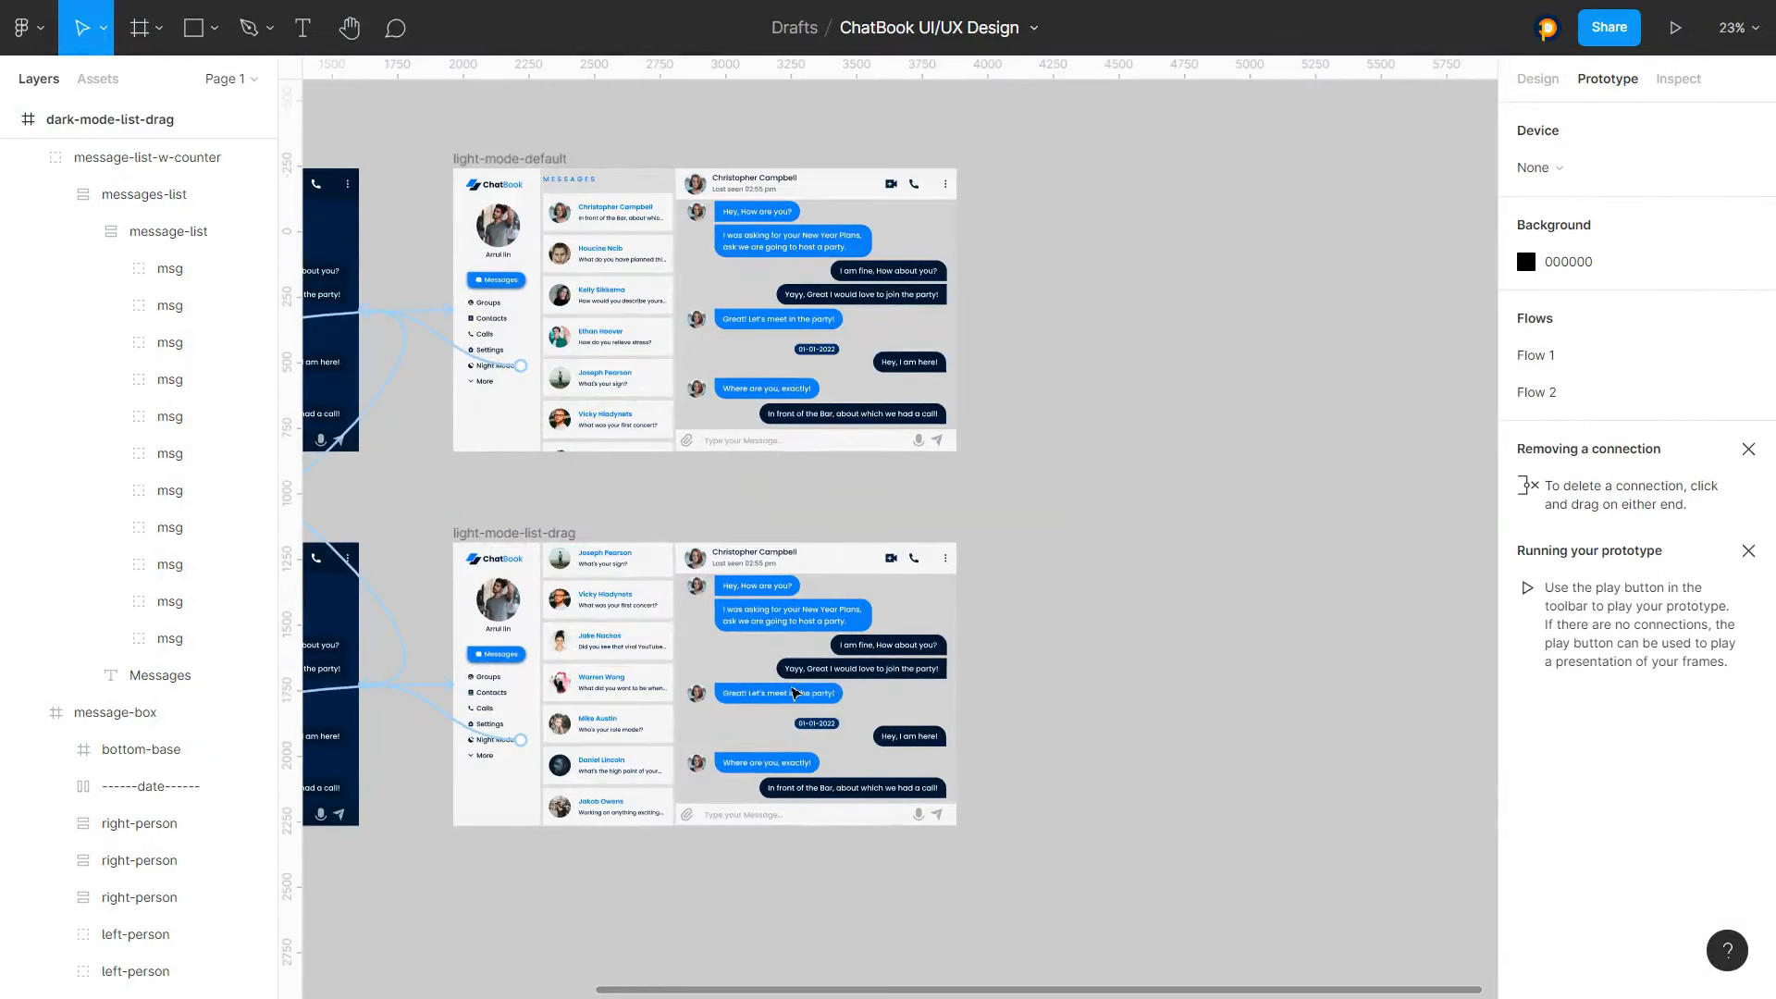
scroll(717, 691, down, 1)
scroll(432, 766, up, 1)
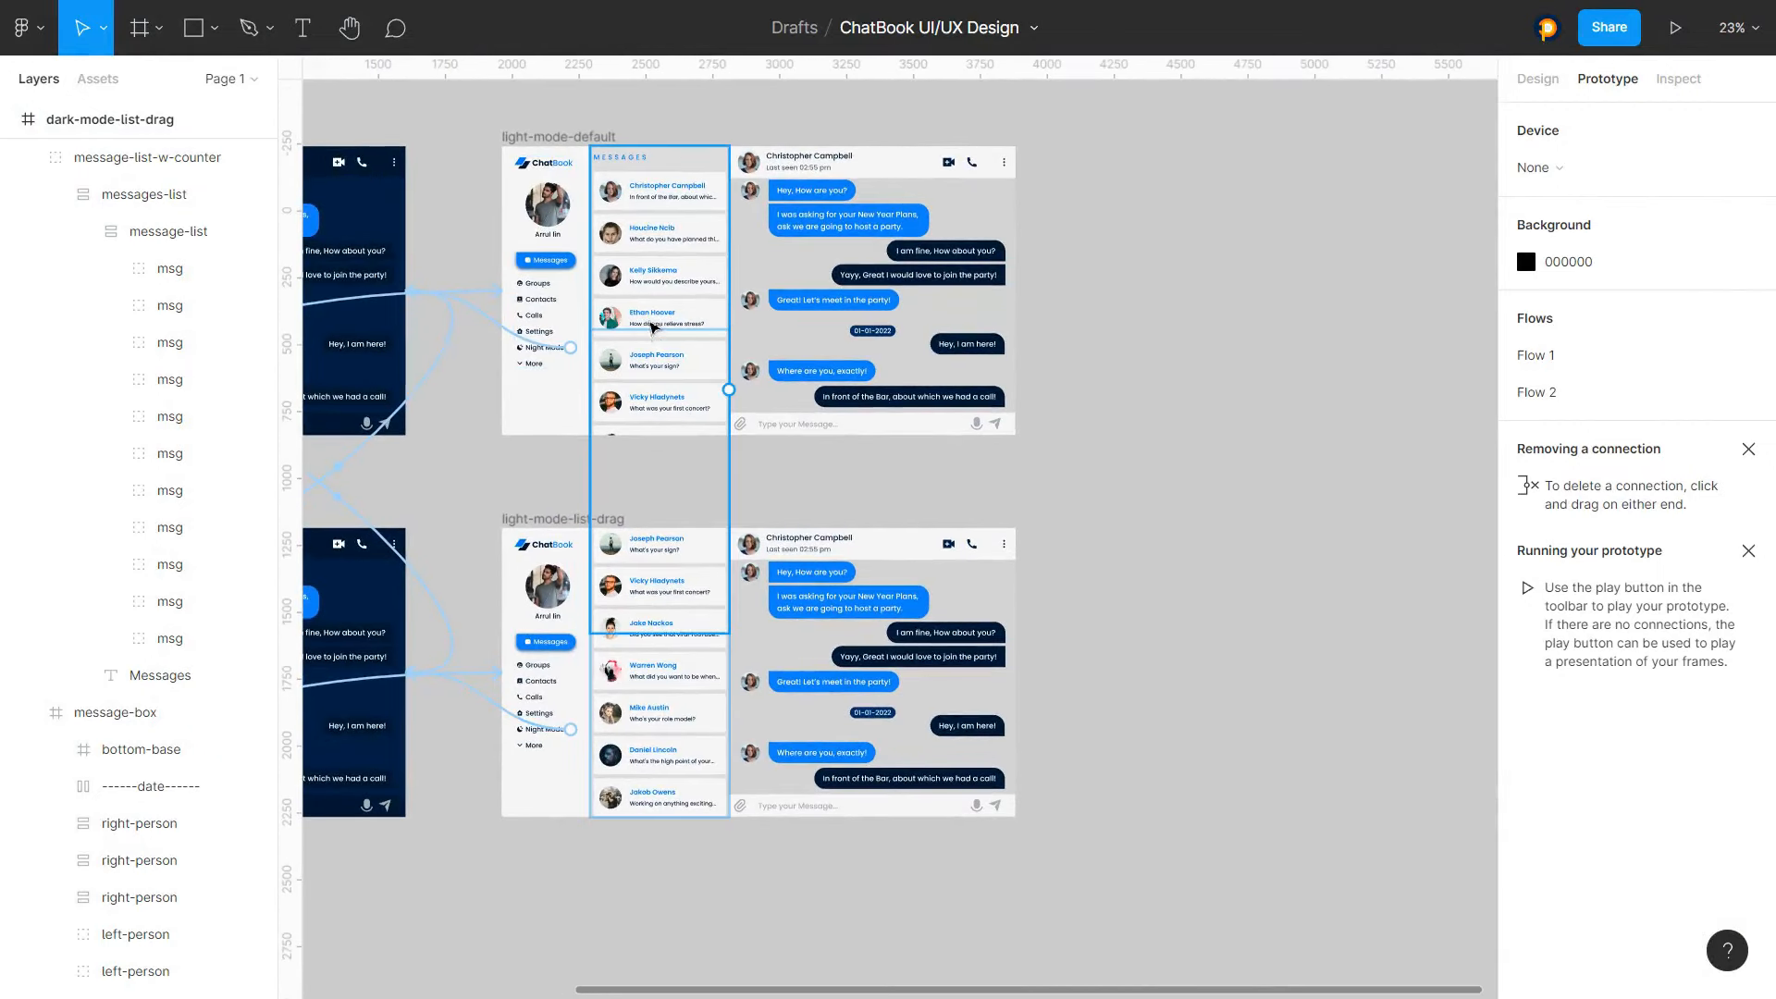
click(678, 232)
click(1564, 135)
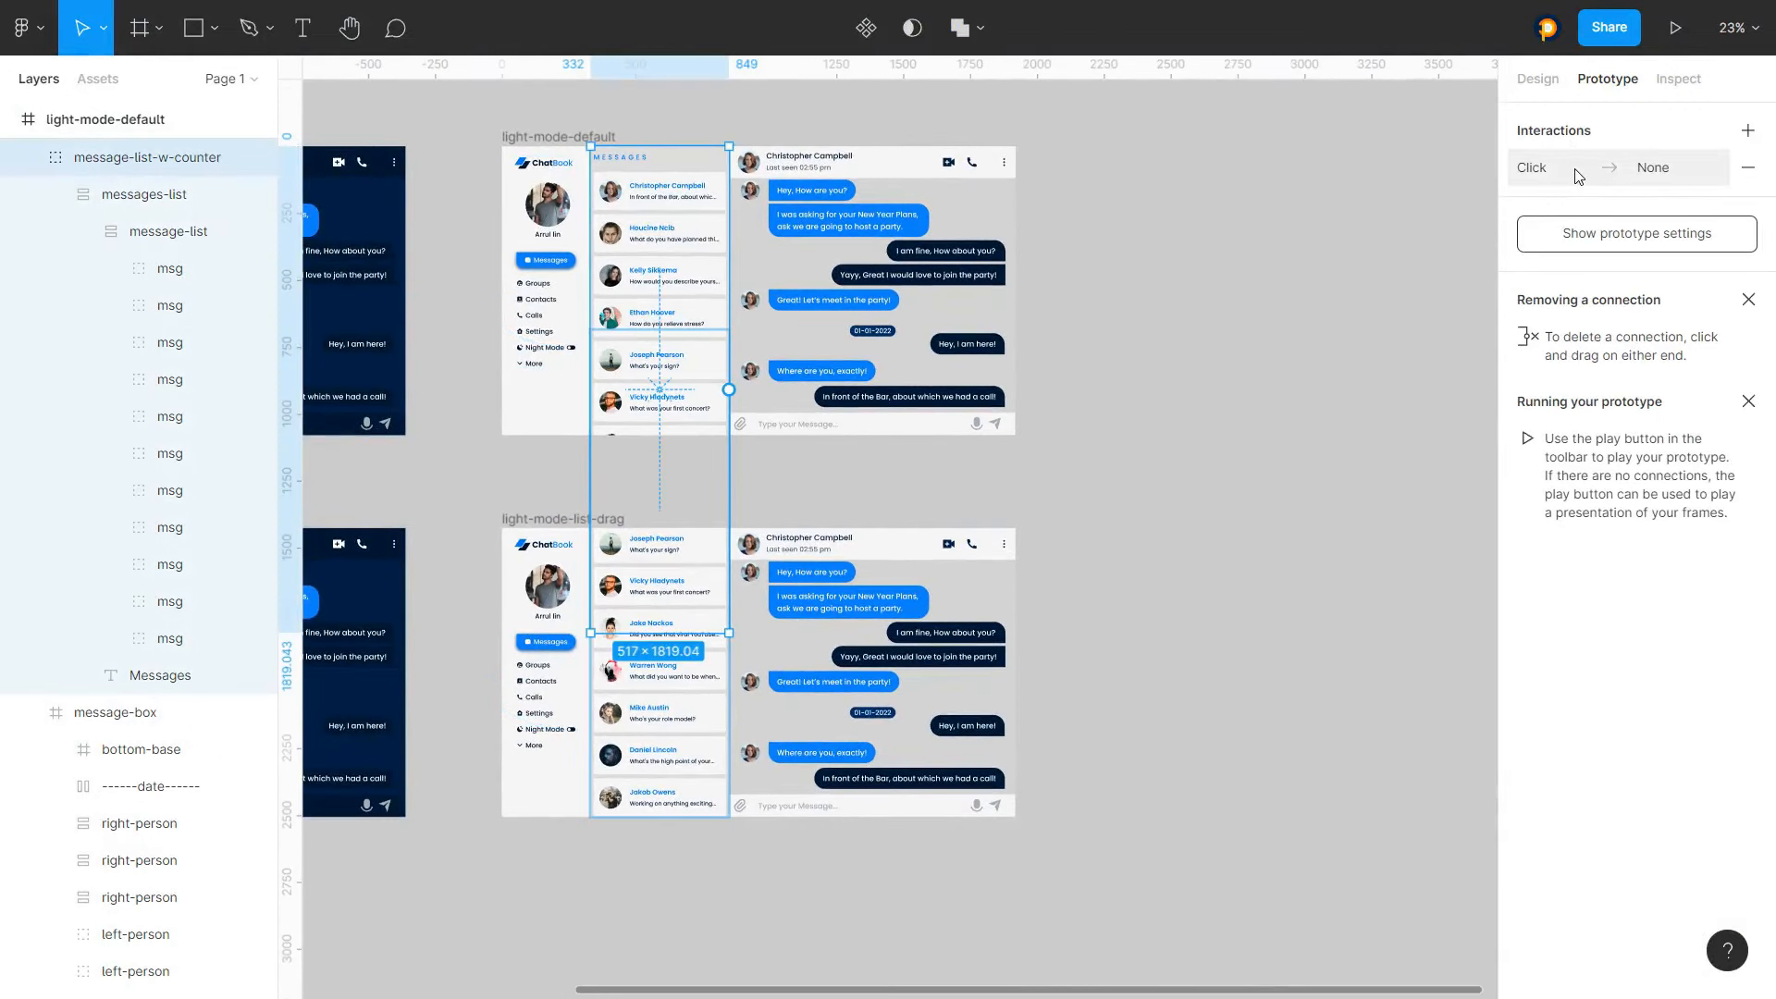
click(1568, 176)
click(1336, 235)
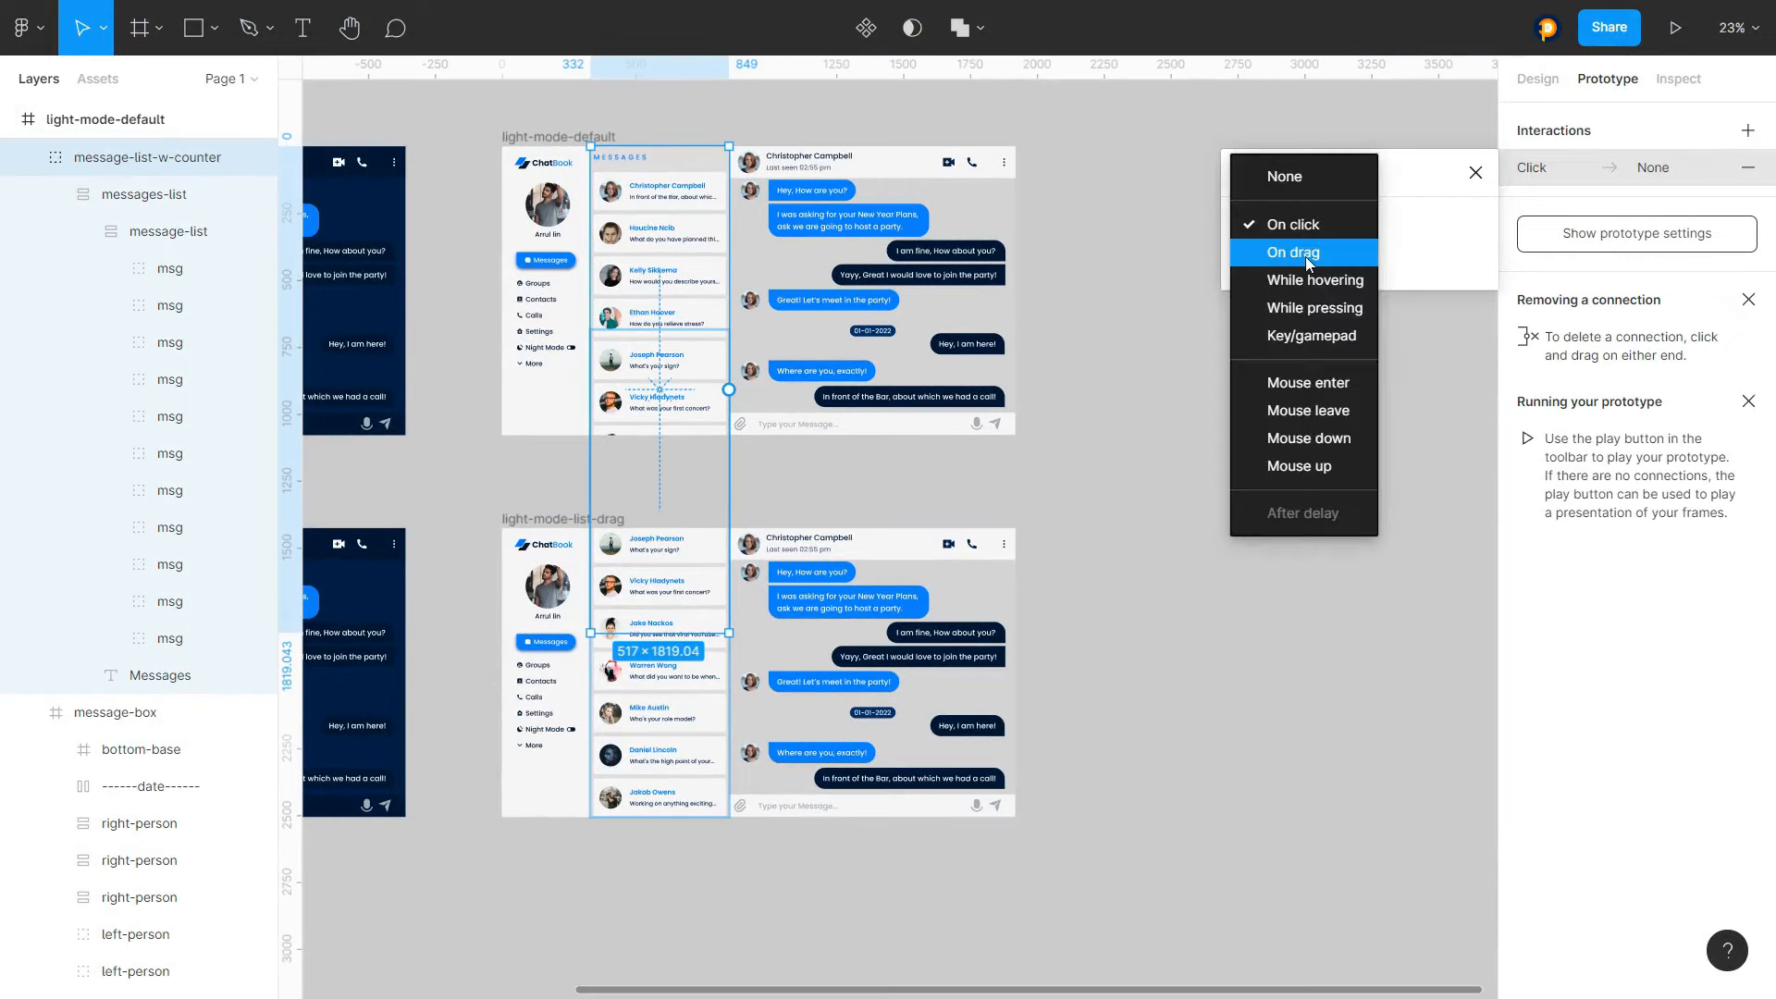
click(1306, 258)
click(1291, 264)
click(1290, 309)
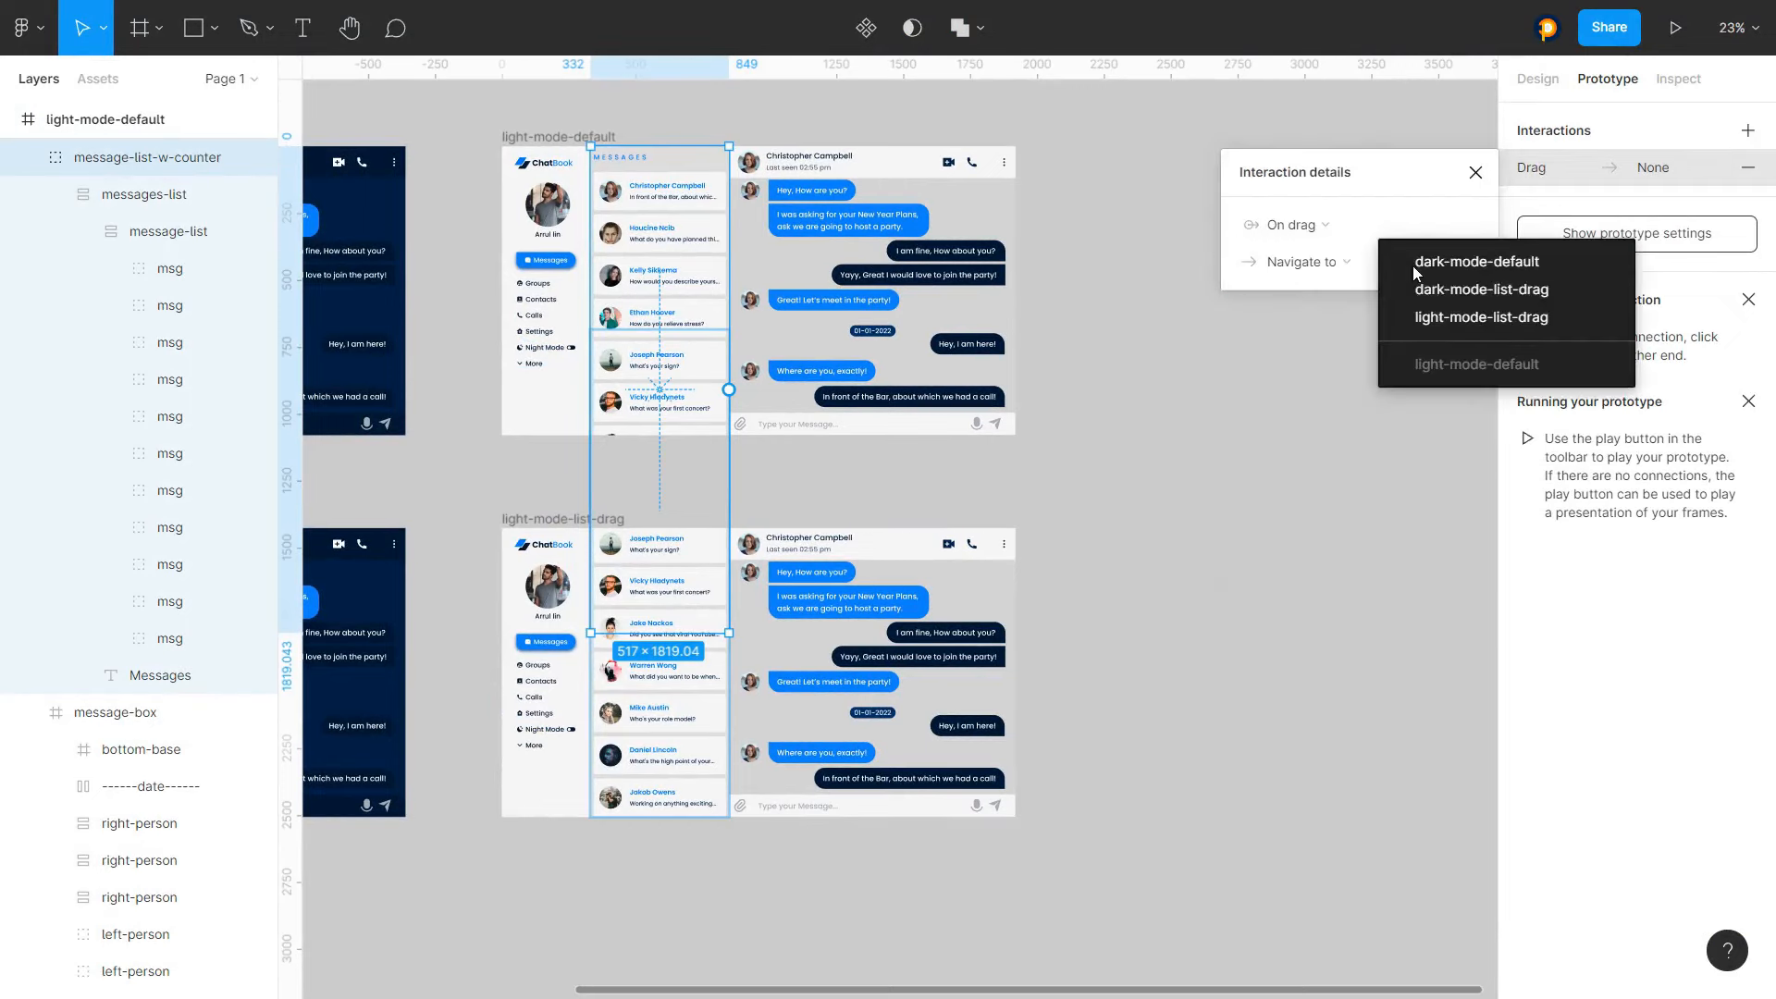
click(1417, 319)
click(1330, 360)
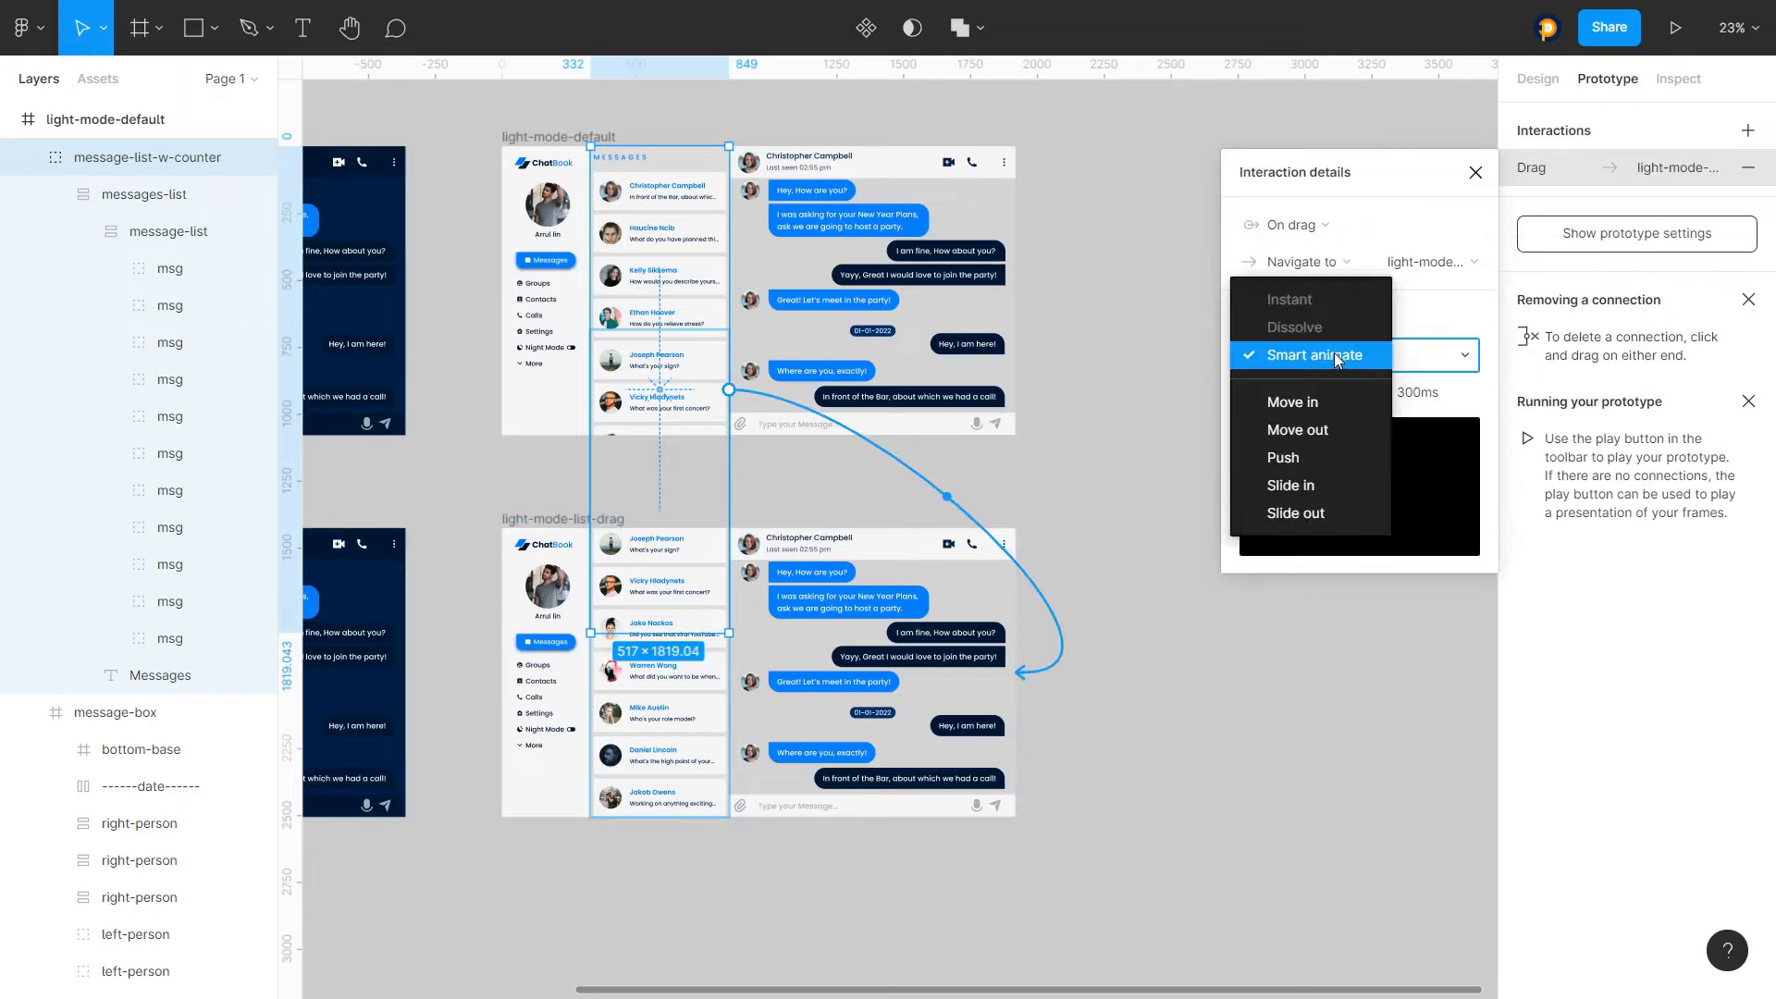
click(1332, 355)
click(1306, 392)
click(1389, 421)
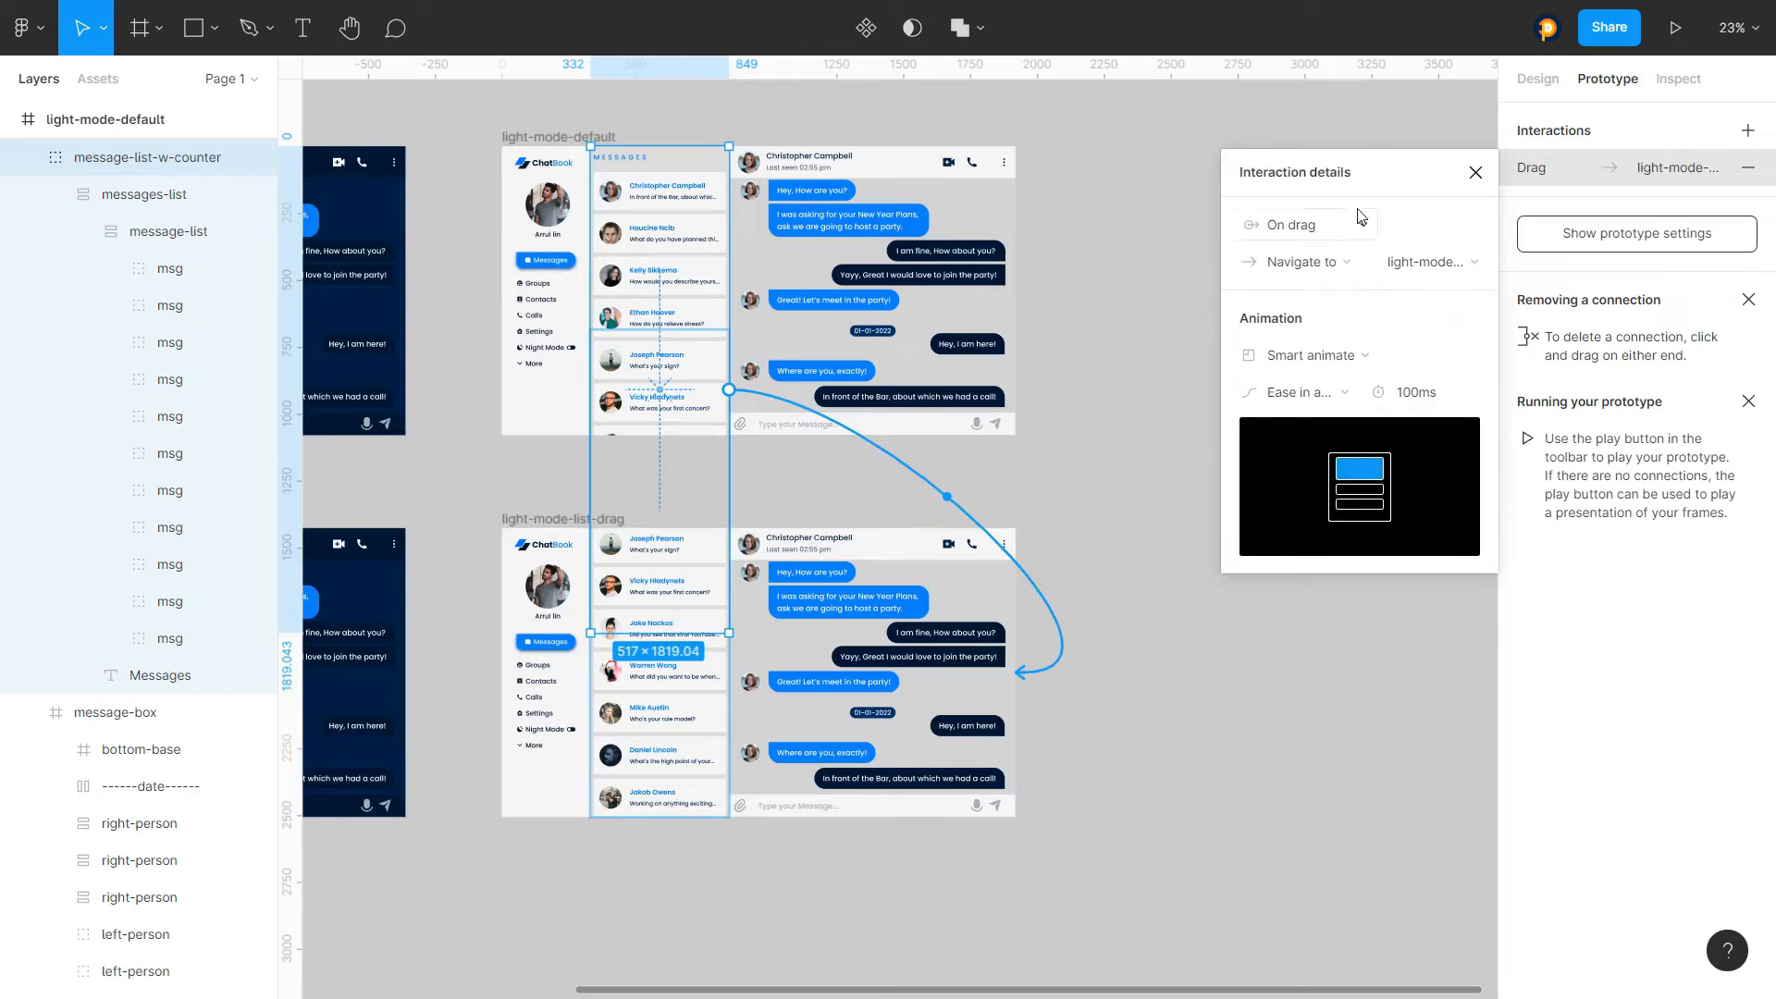
click(1475, 174)
Add an on-drag interaction on light-mode-list-drag's message-list-w-counter navigating to light-mode-default, Ease in and out, 100 ms
click(717, 689)
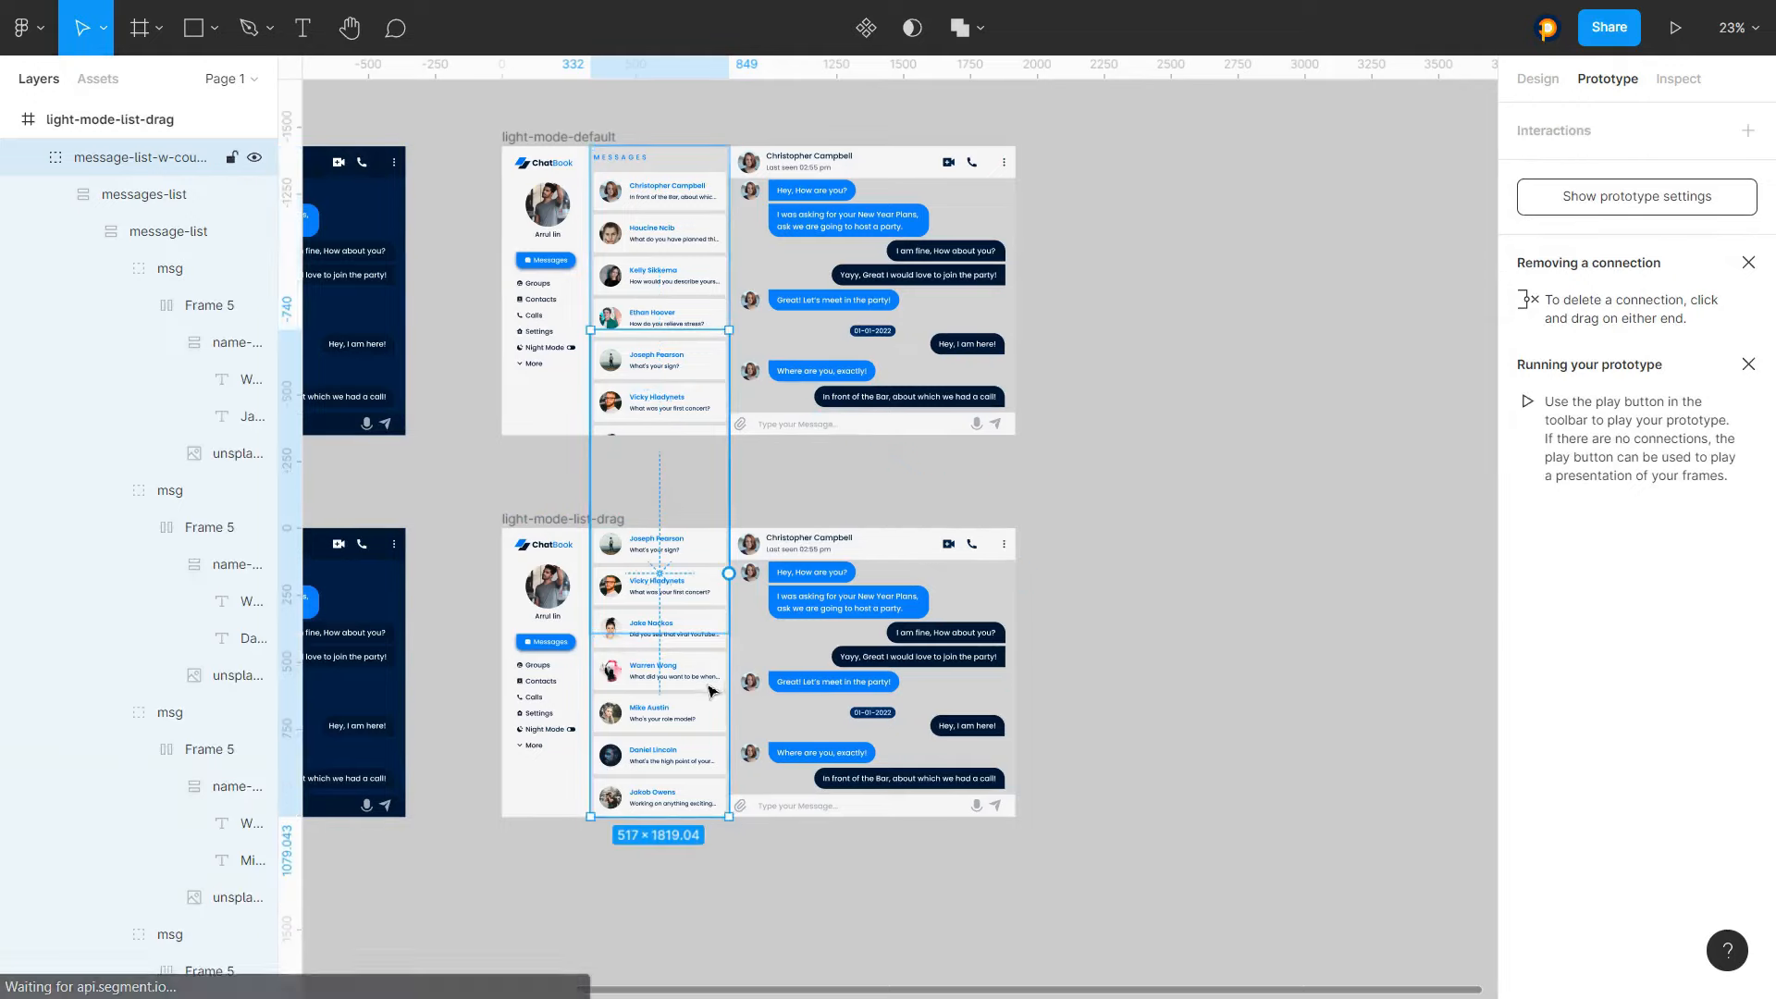
click(1580, 154)
click(1557, 169)
click(1556, 170)
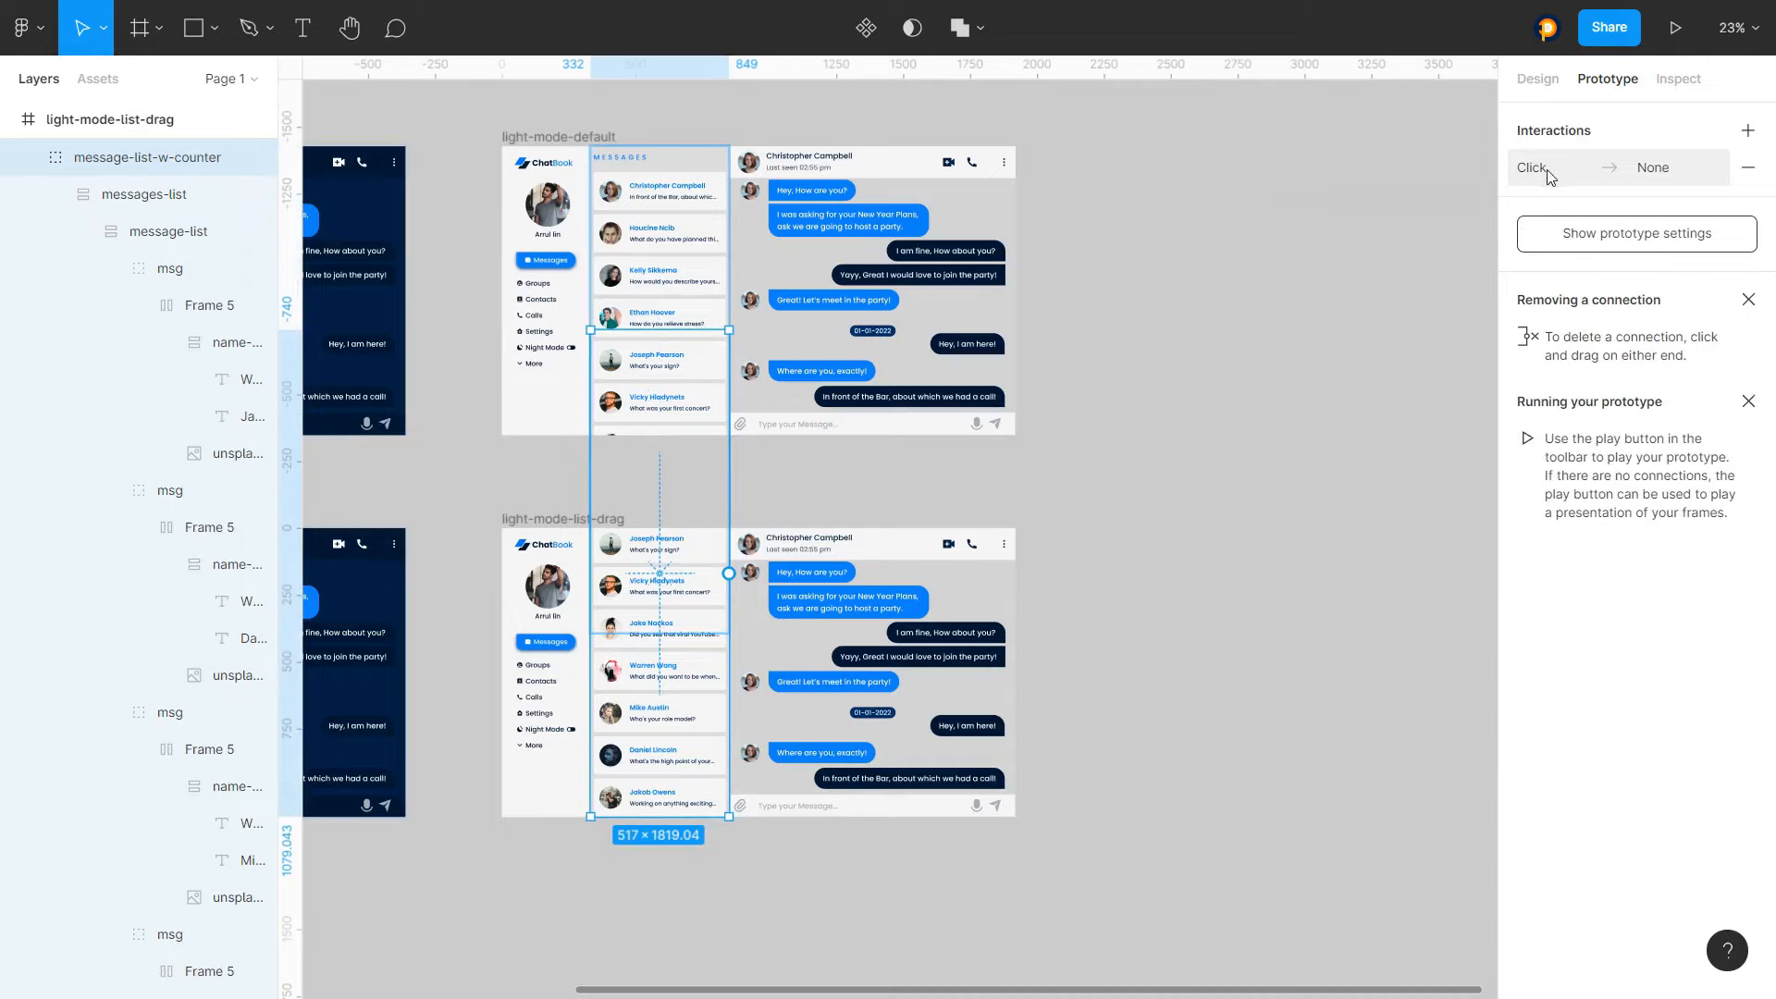
click(1548, 172)
click(1325, 231)
click(1300, 259)
click(1288, 261)
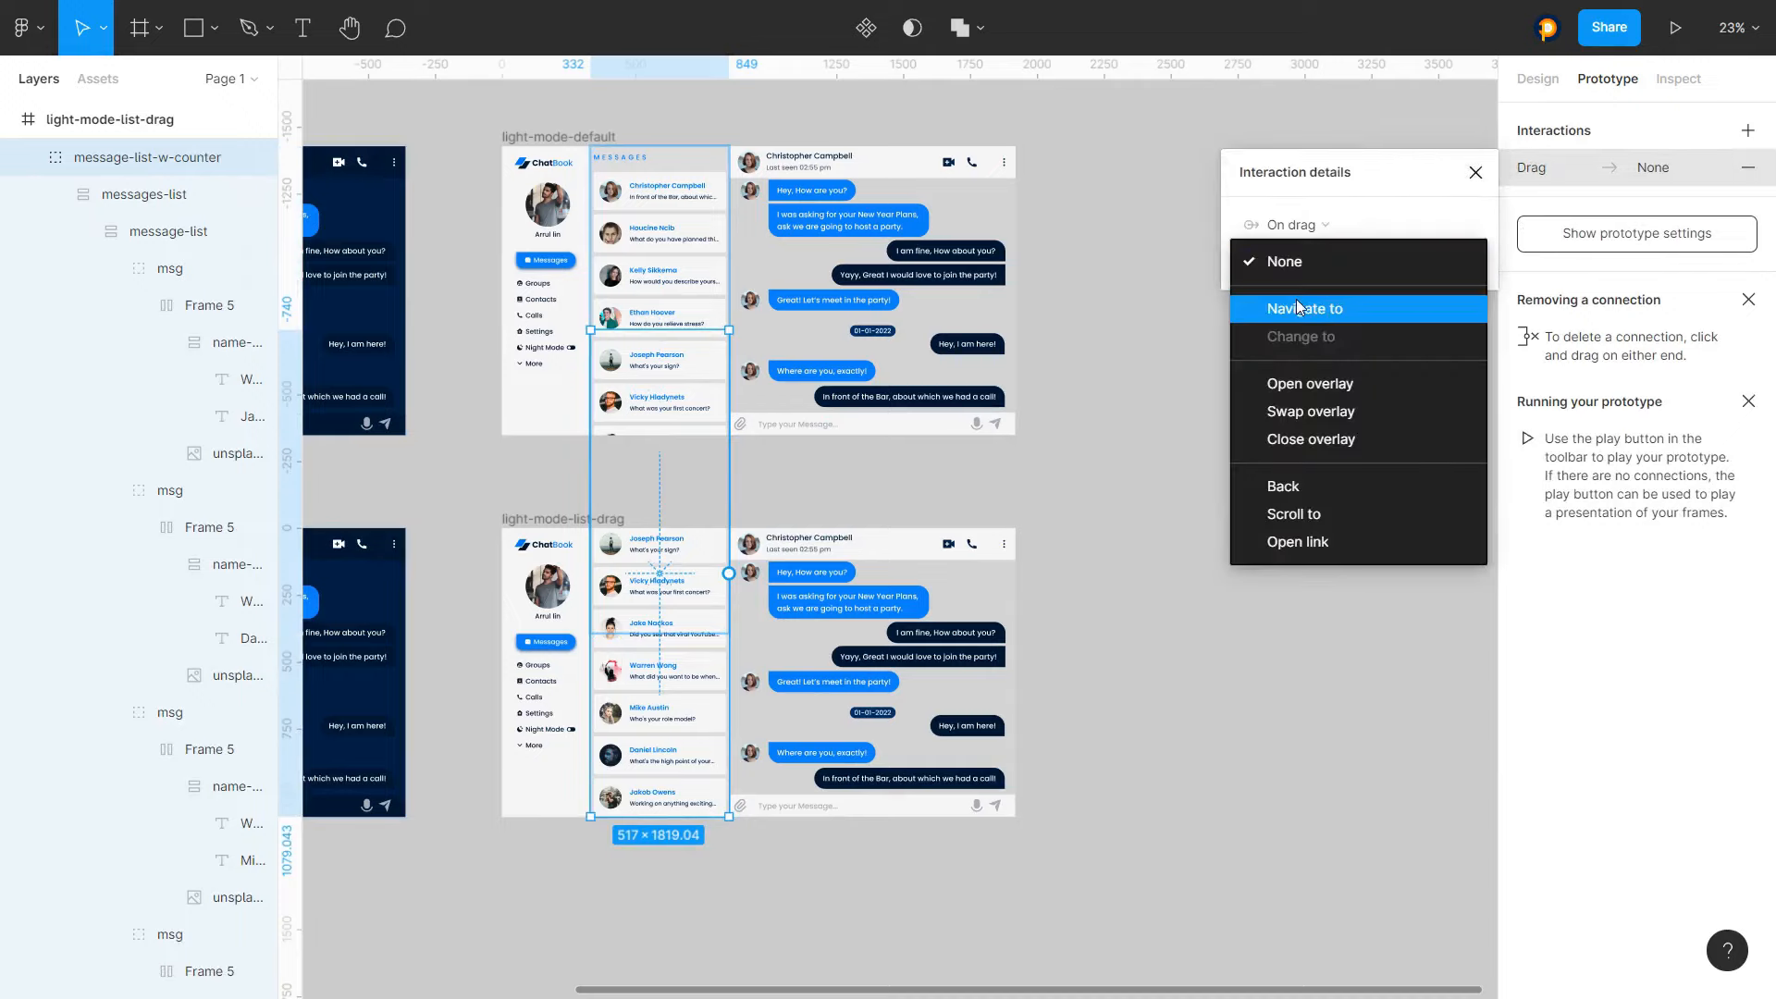
click(1304, 305)
click(1436, 320)
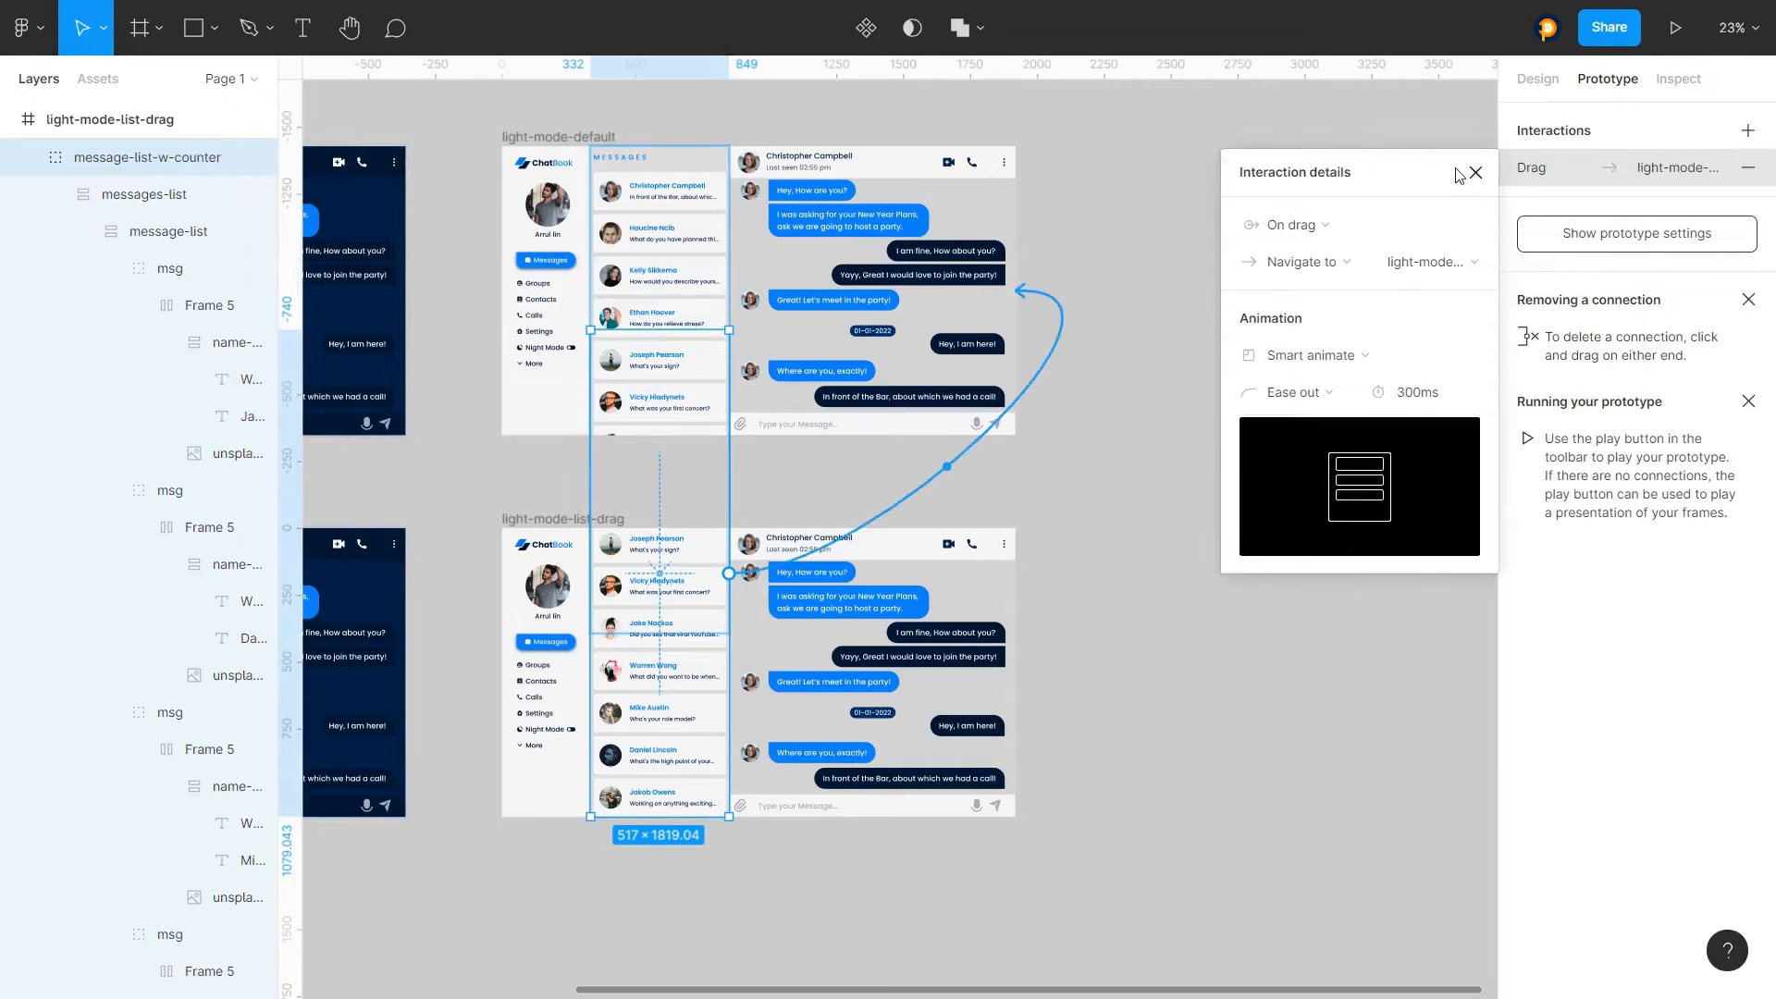
click(1300, 393)
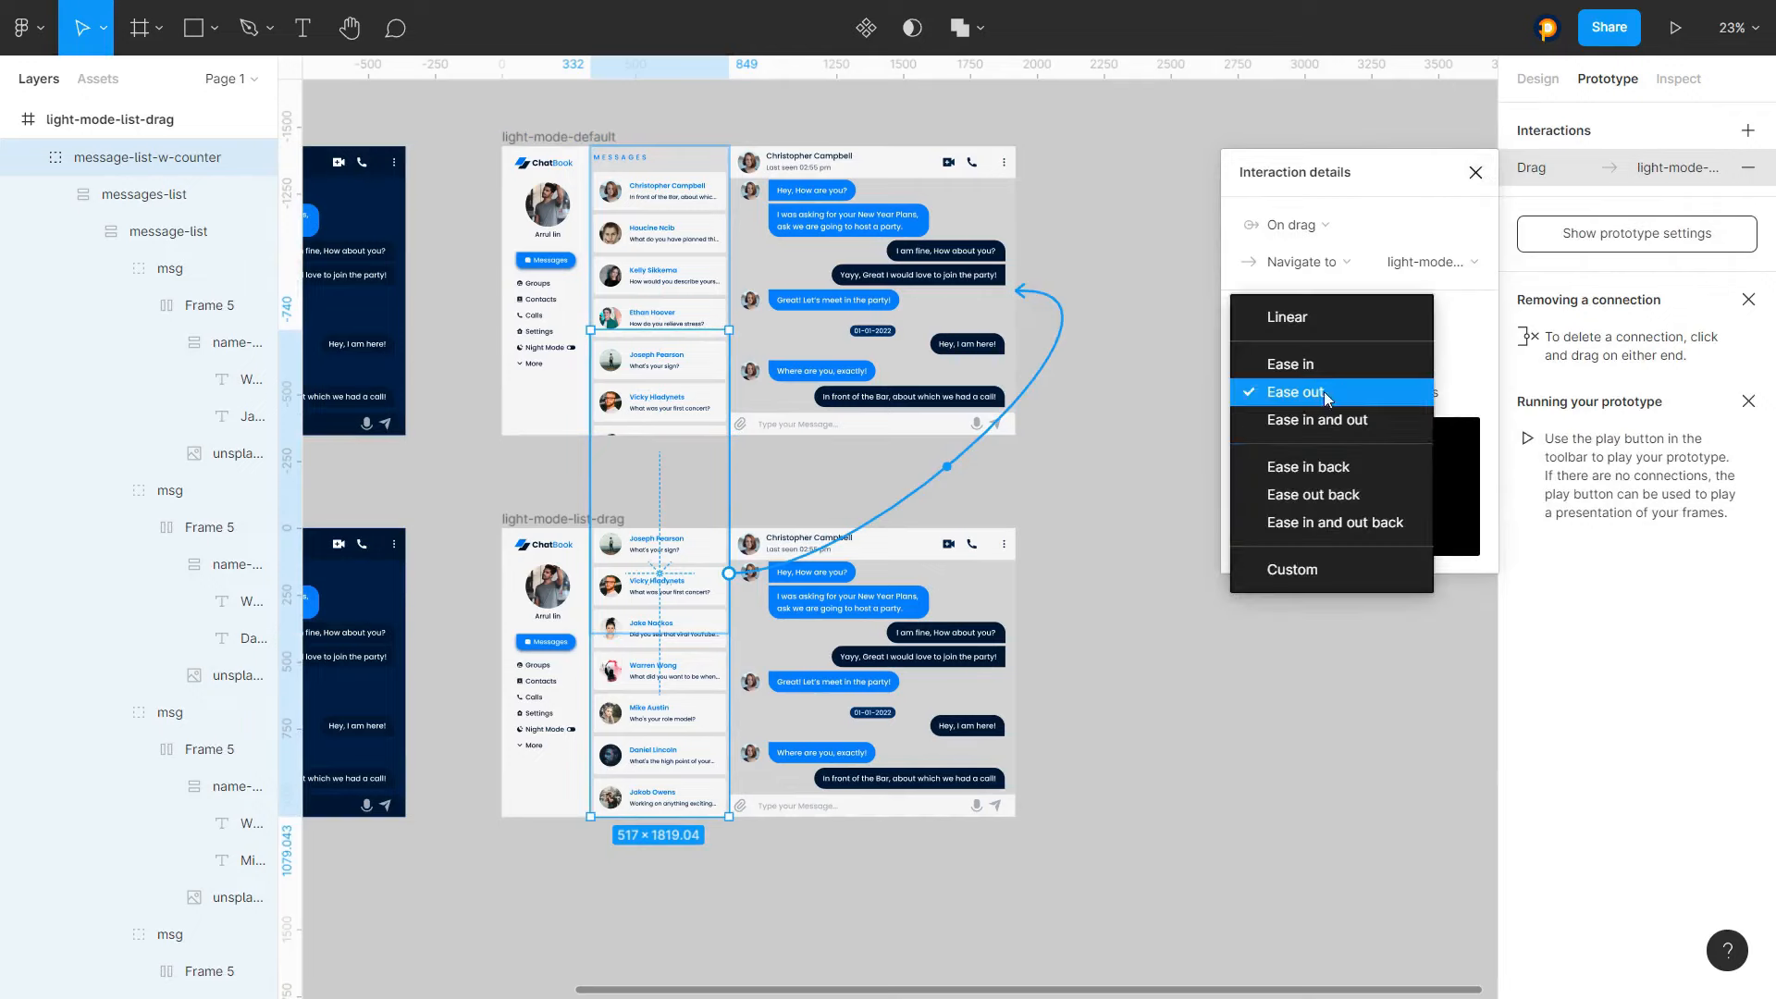
click(1390, 423)
text(100ms)
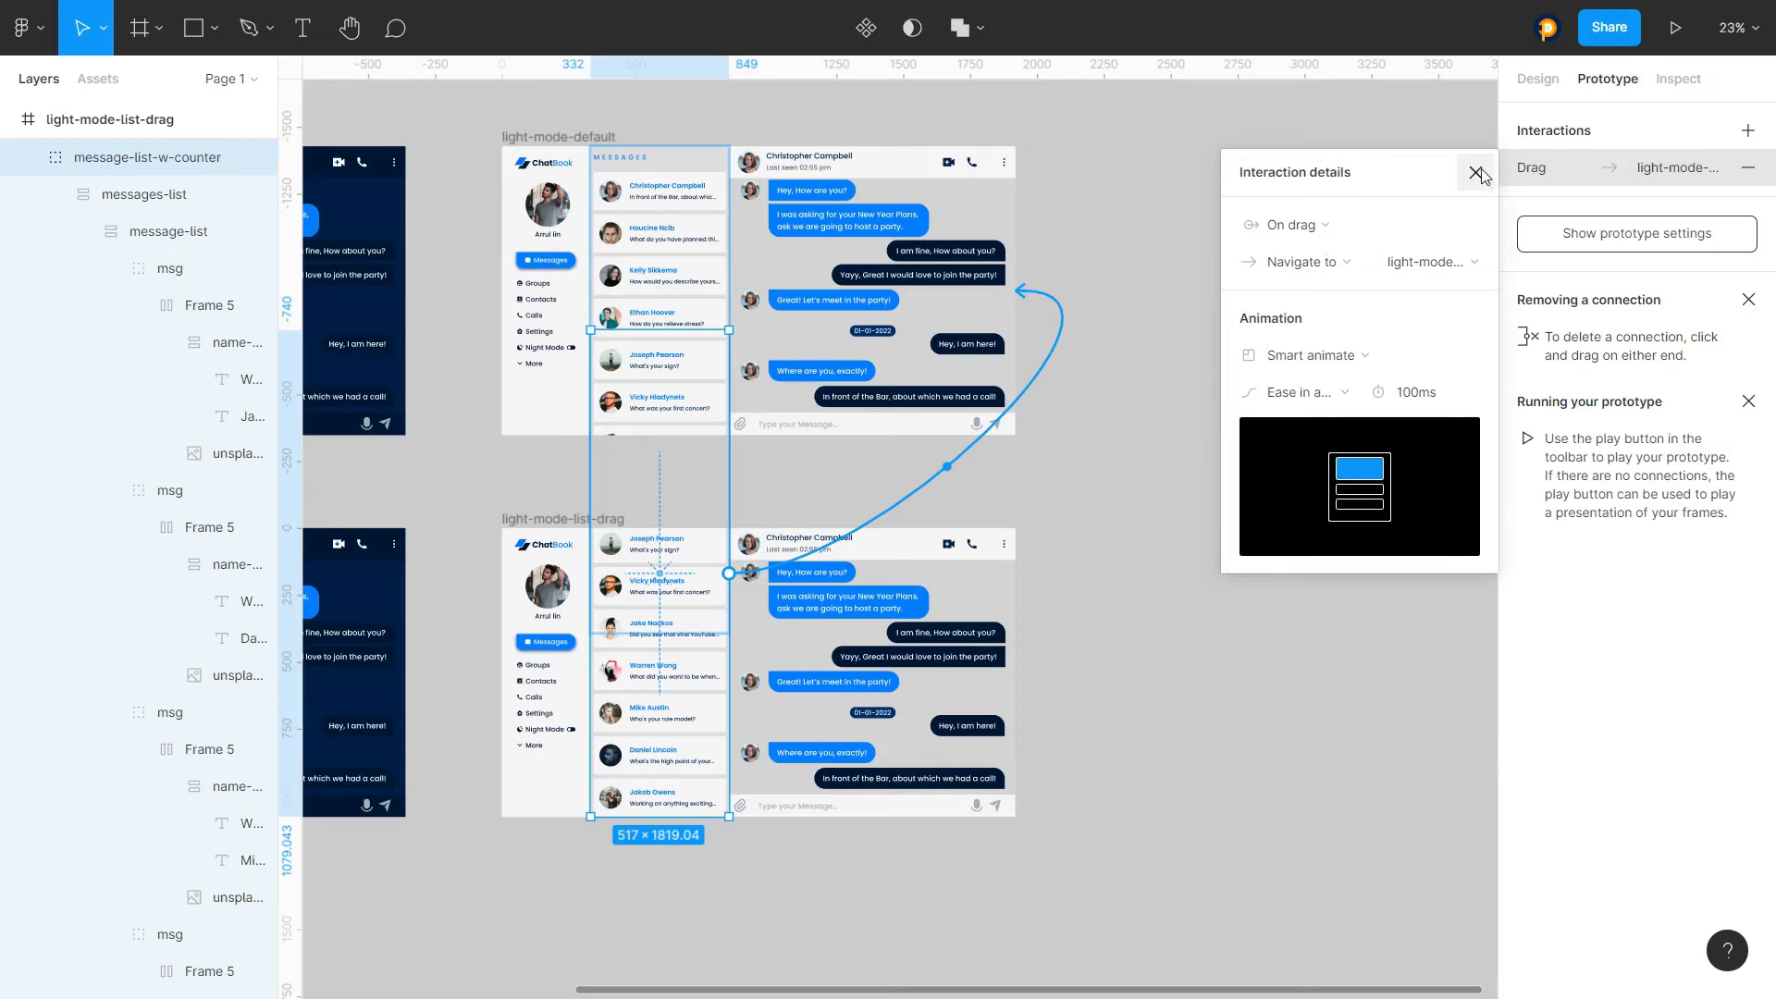
click(1476, 173)
Test Night Mode switching and message list scrolling in both modes of the prototype preview
click(1165, 301)
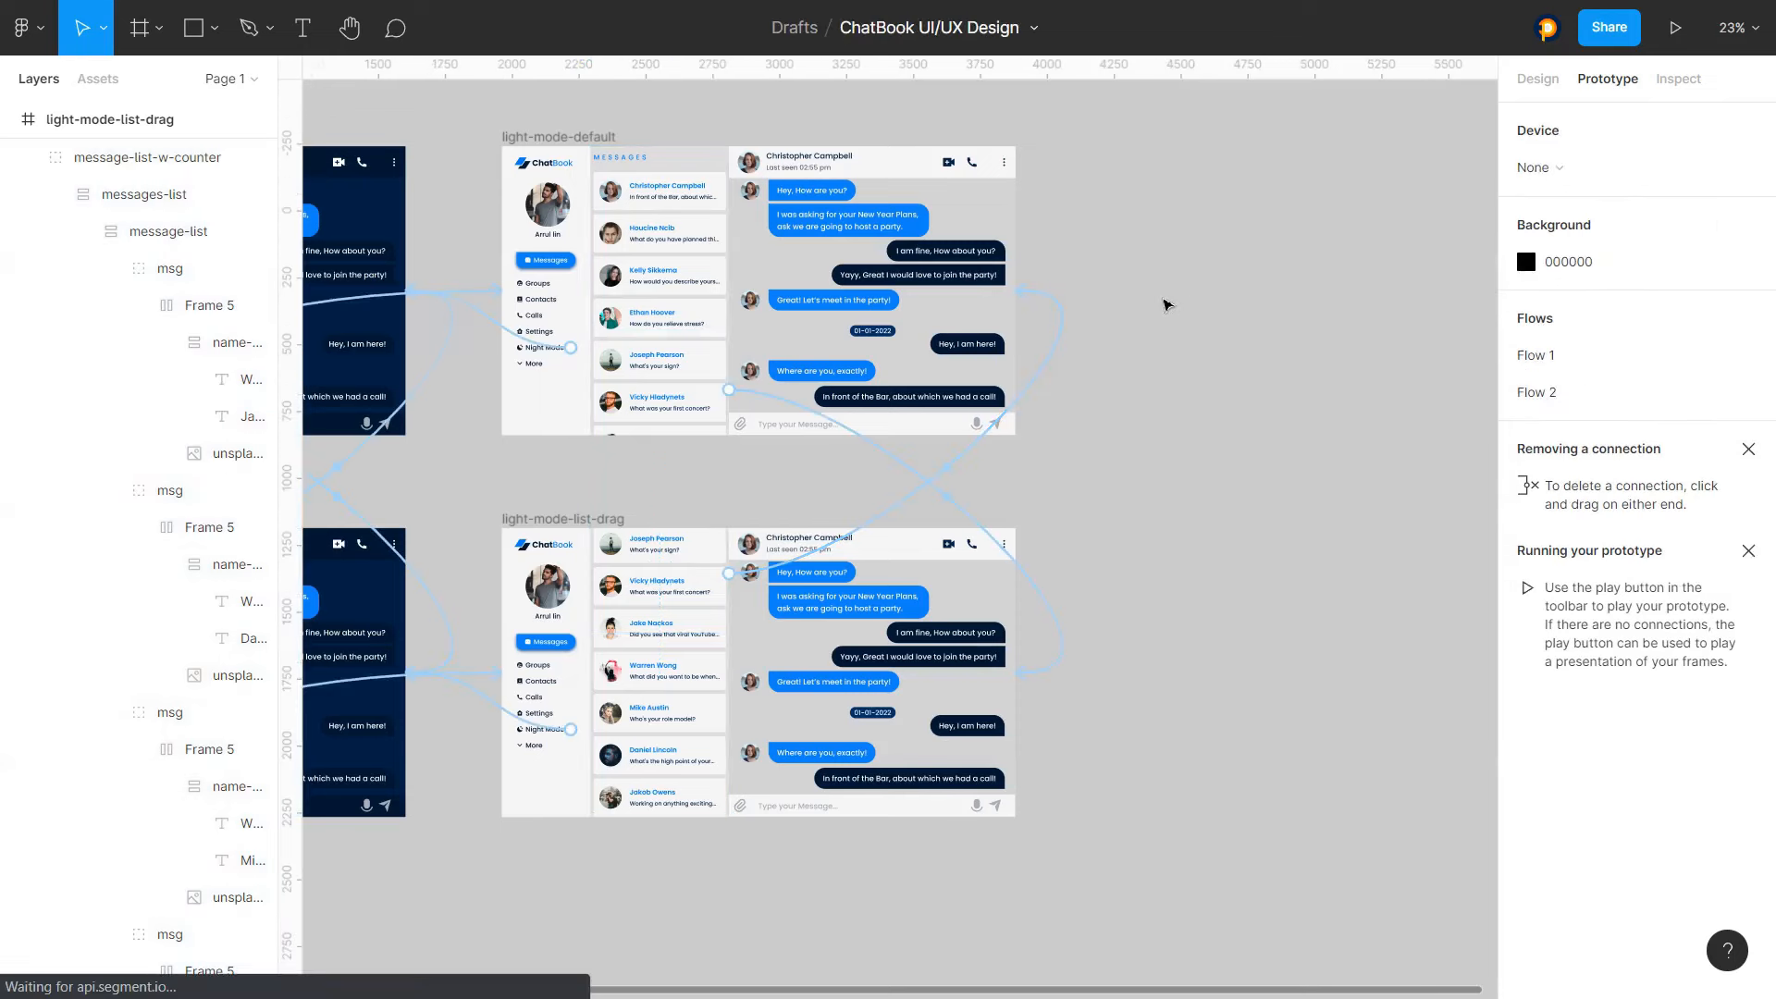
scroll(1147, 304, down, 2)
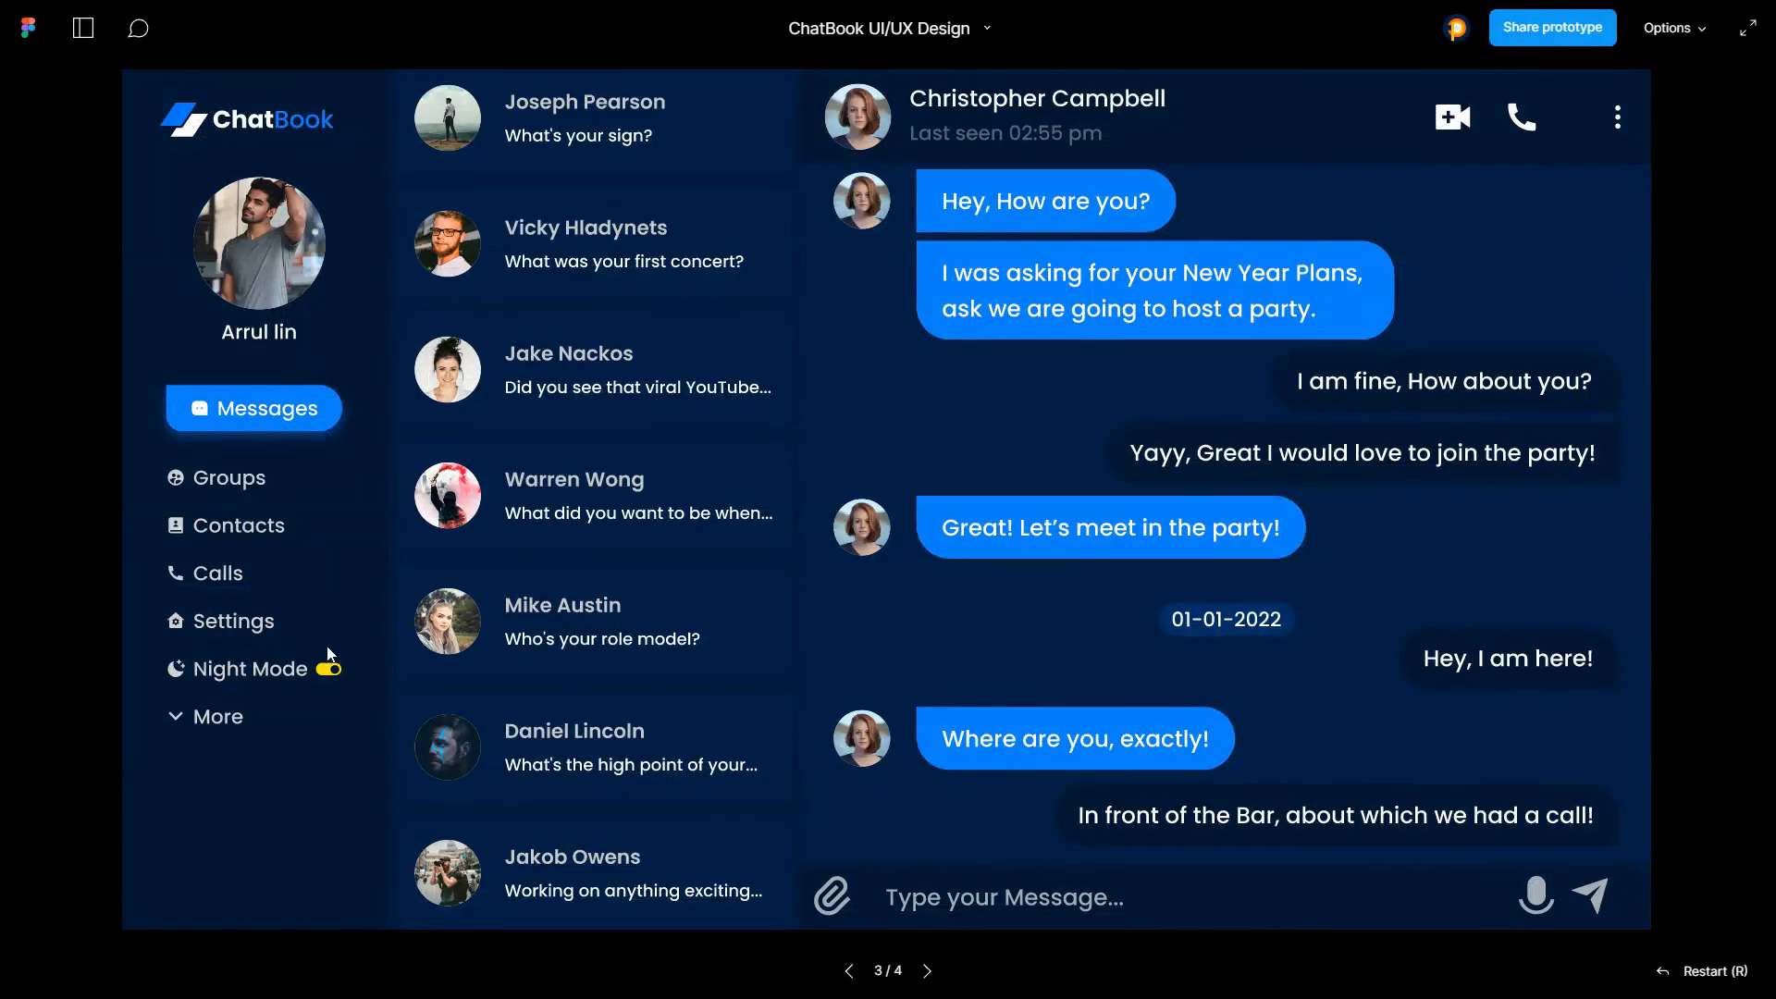
click(331, 670)
scroll(568, 245, up, 5)
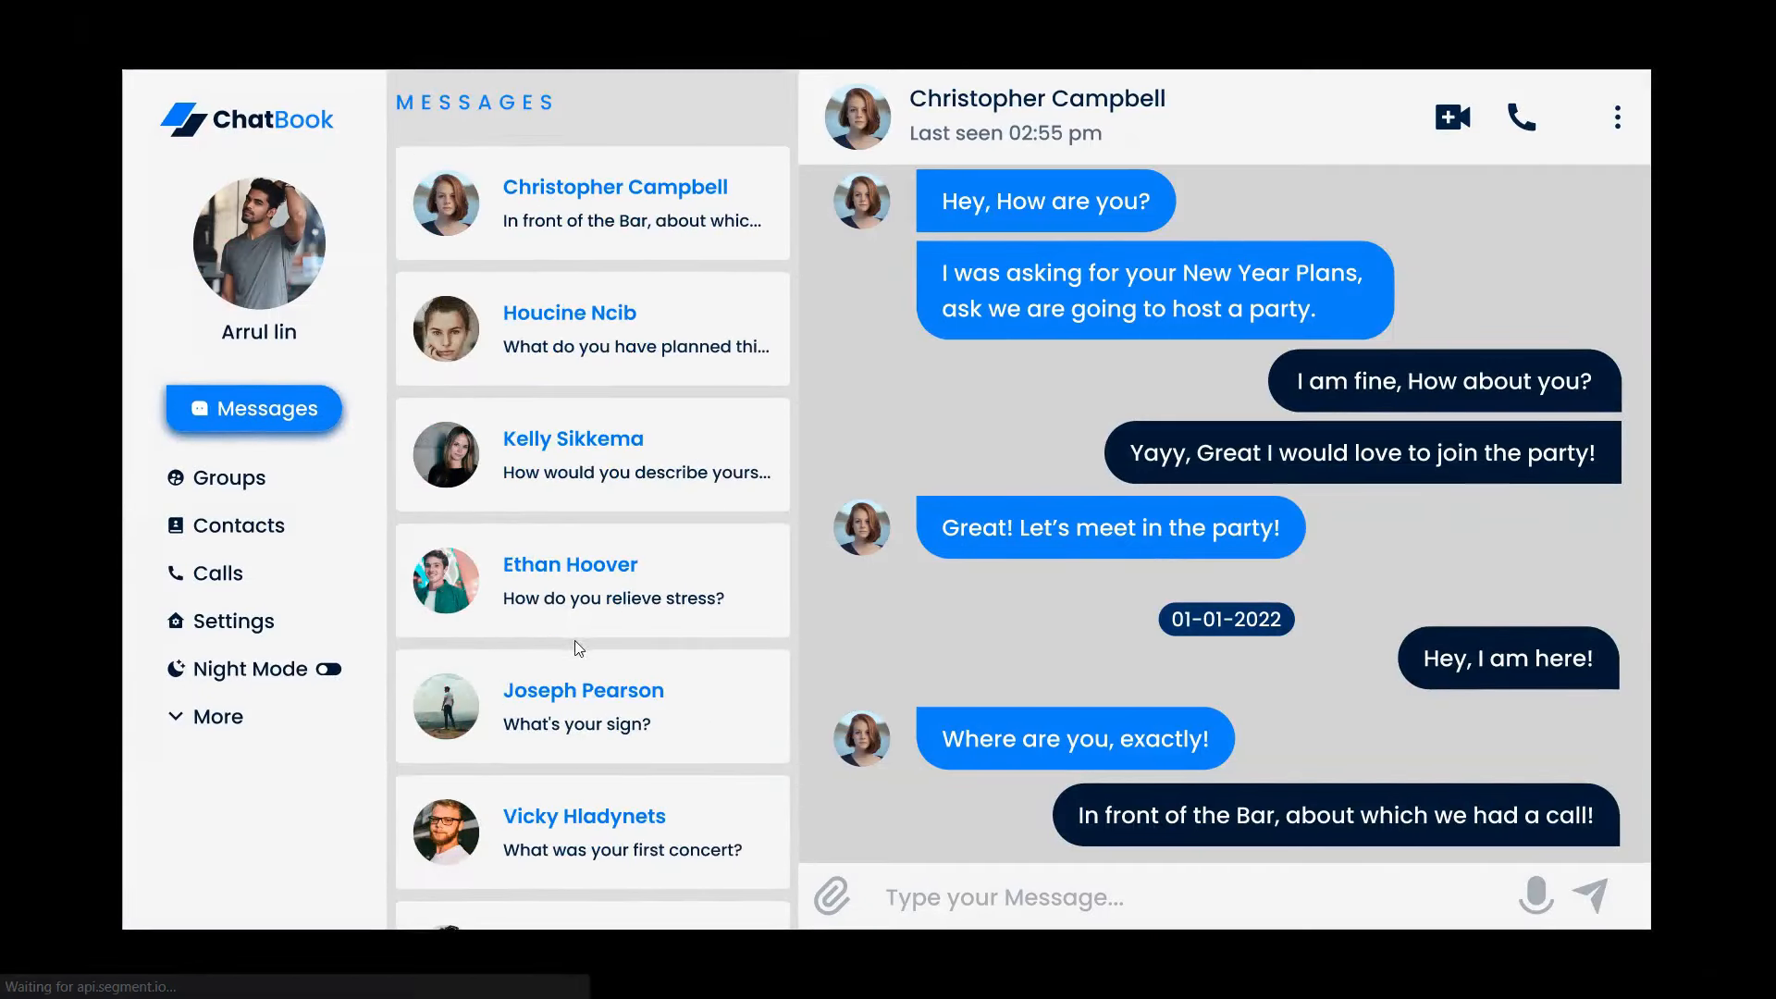
scroll(568, 245, down, 5)
scroll(568, 245, up, 5)
click(329, 670)
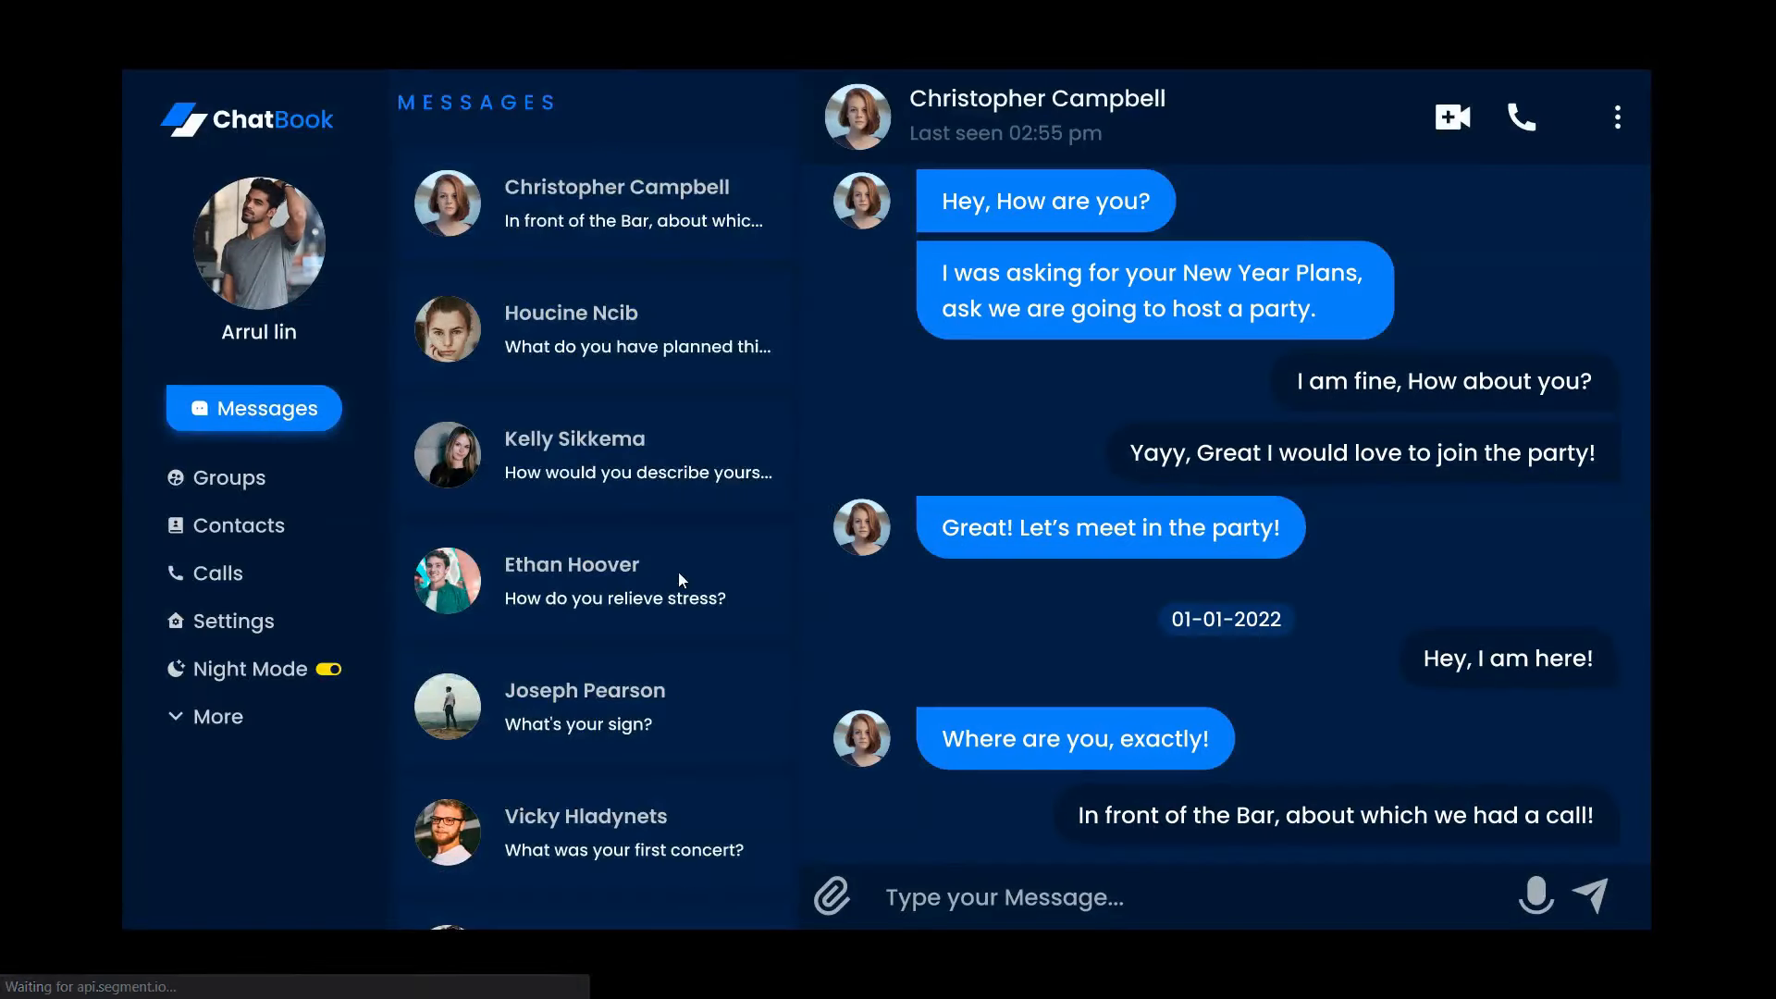
scroll(679, 570, down, 5)
scroll(622, 231, up, 5)
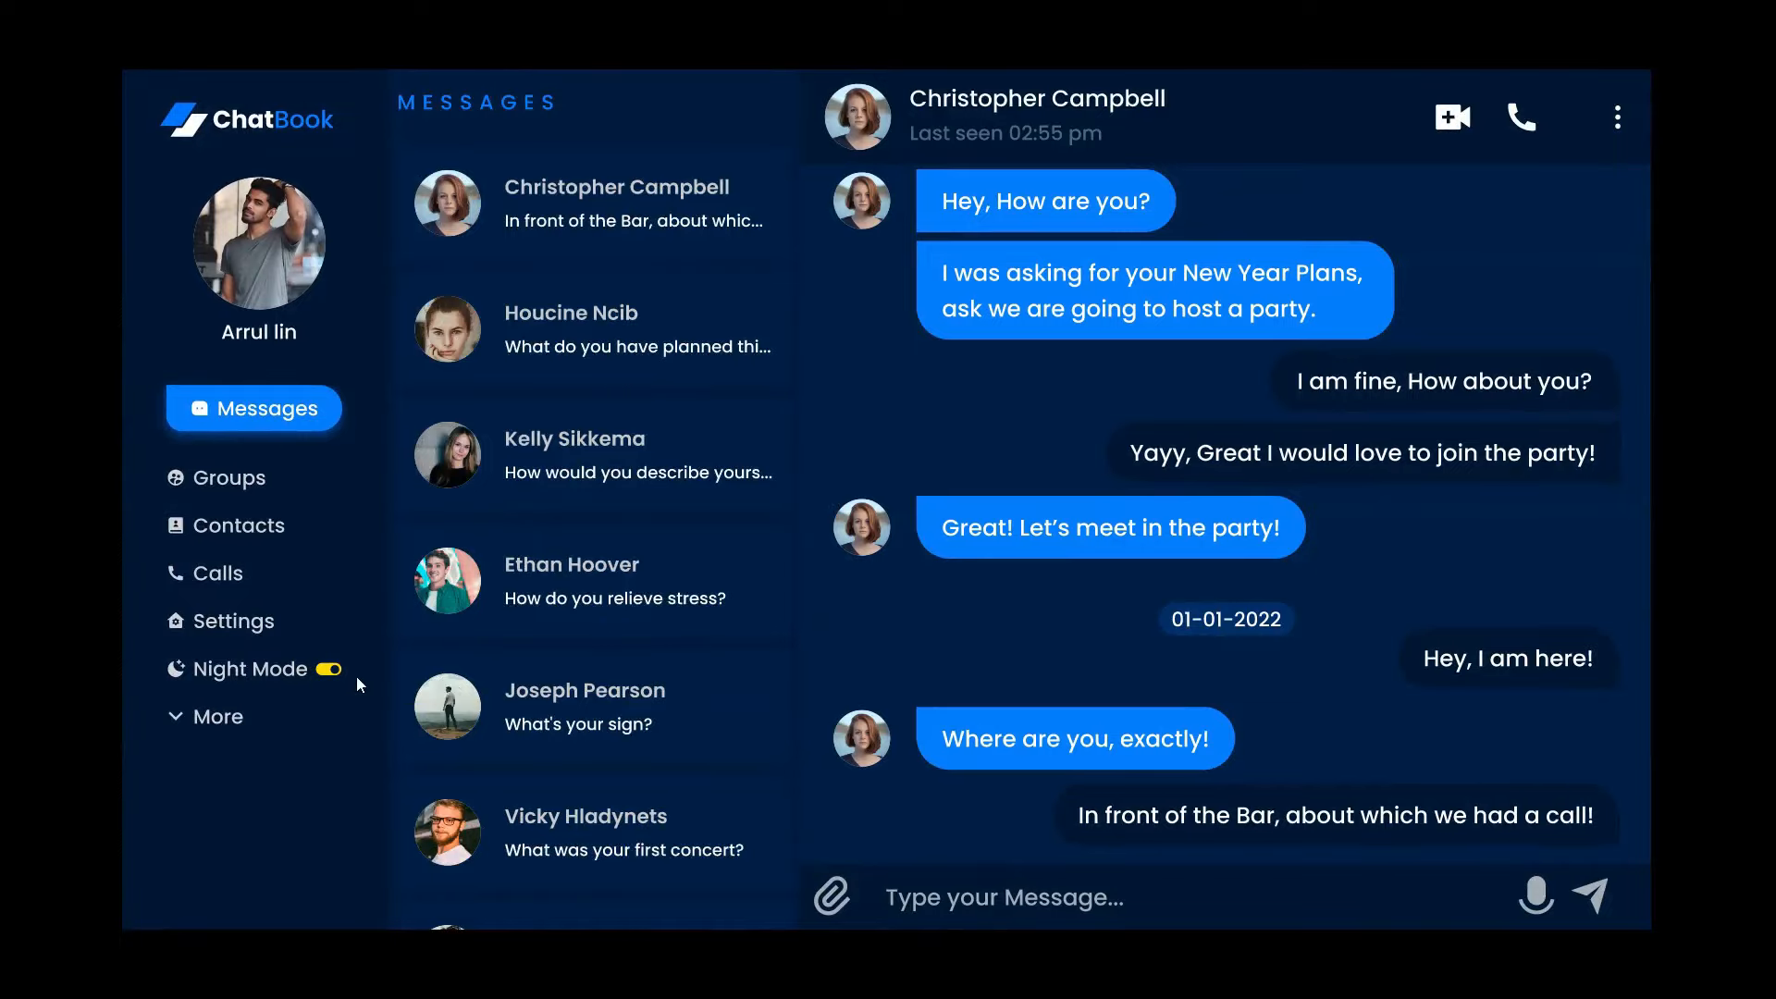
click(331, 672)
scroll(592, 500, down, 5)
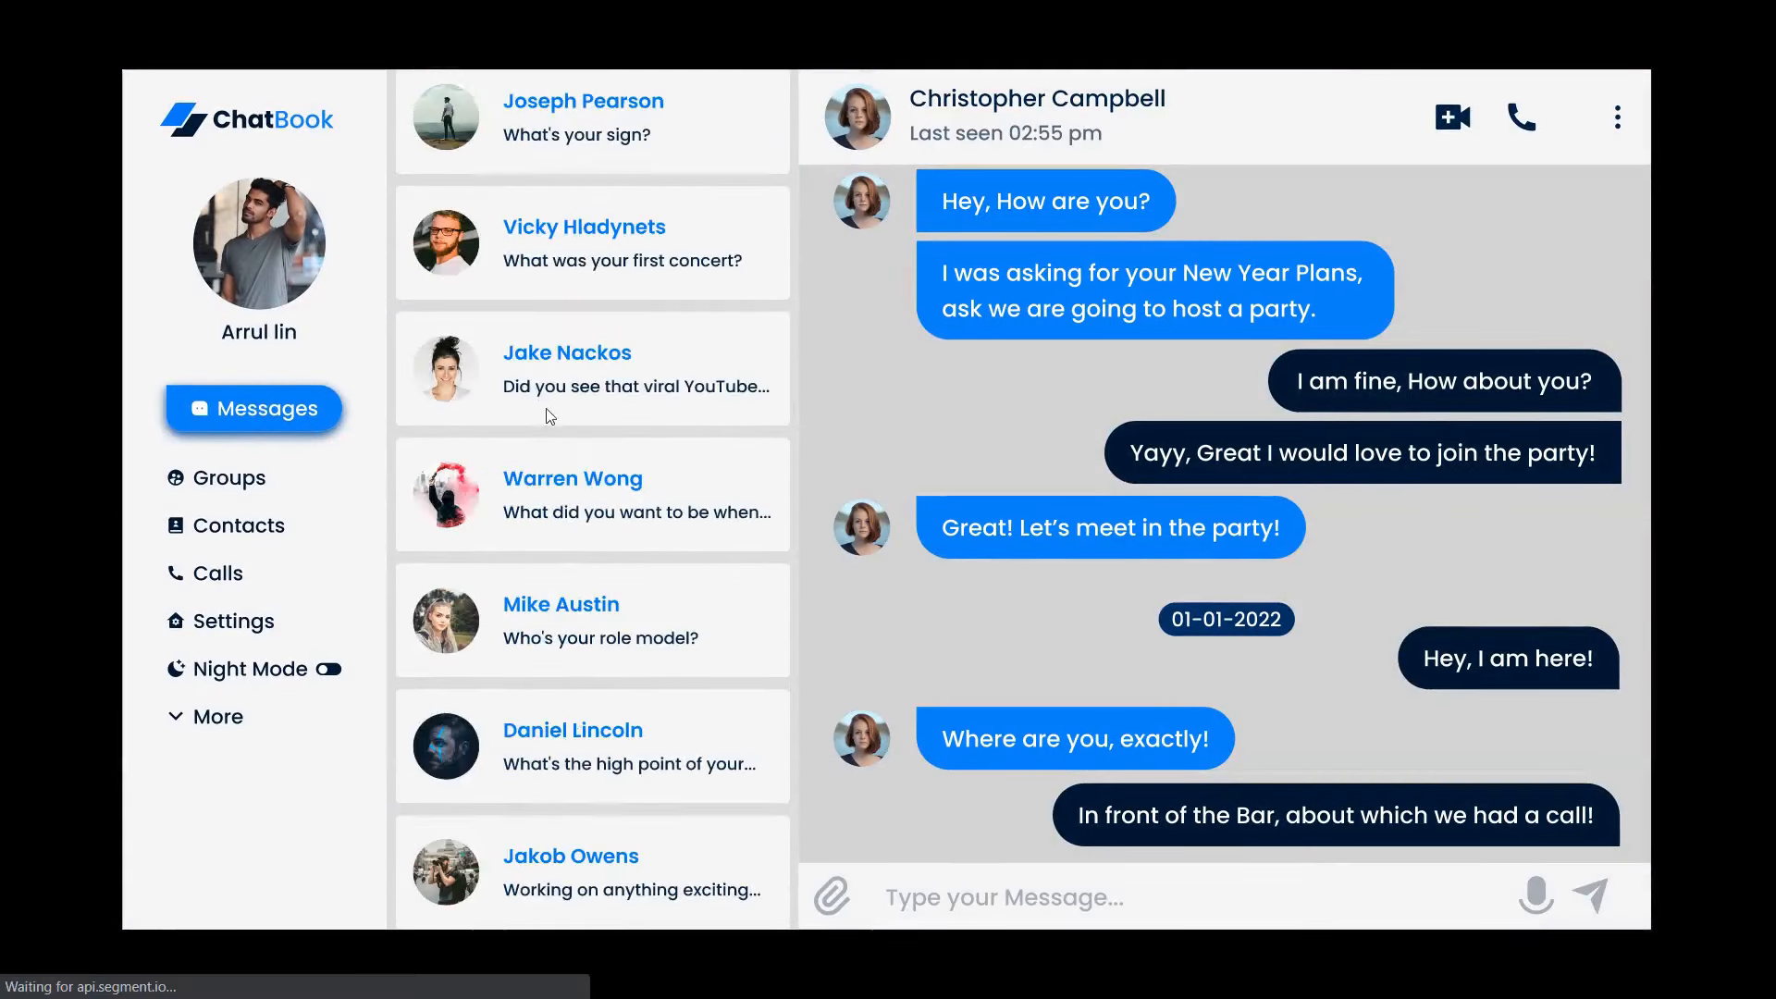
scroll(515, 796, up, 5)
scroll(517, 797, down, 5)
scroll(591, 519, up, 5)
scroll(590, 519, down, 5)
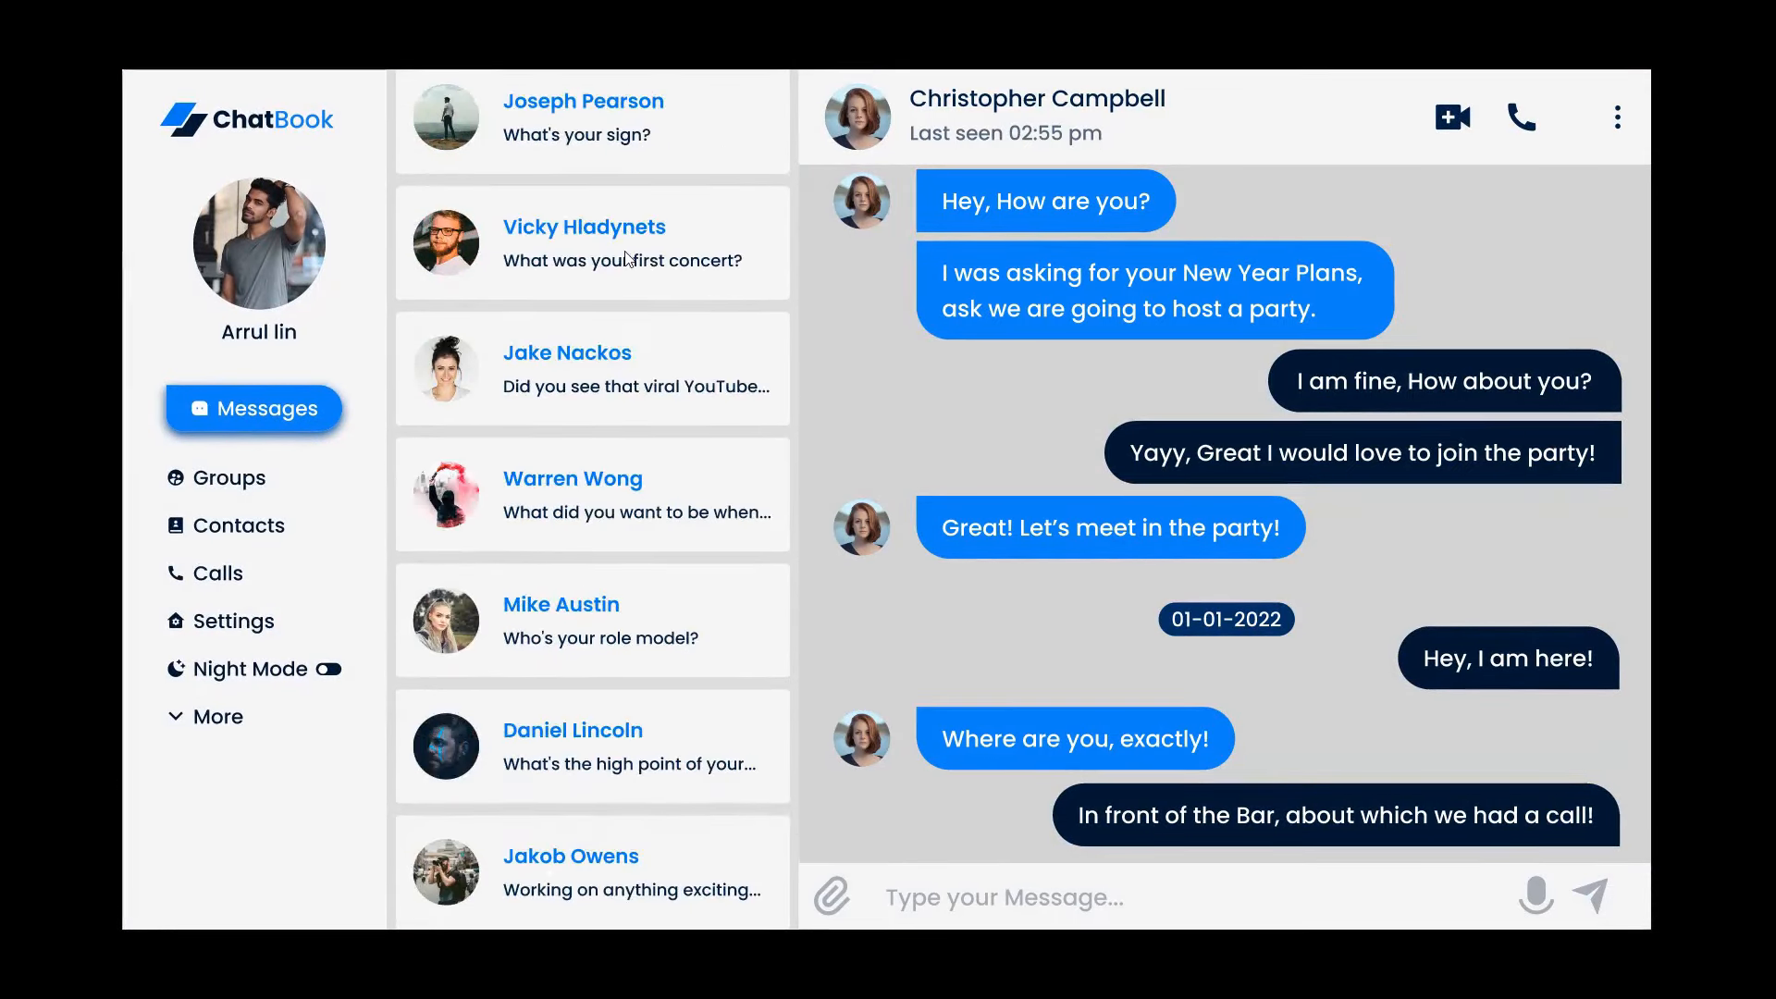
scroll(592, 500, up, 5)
click(329, 669)
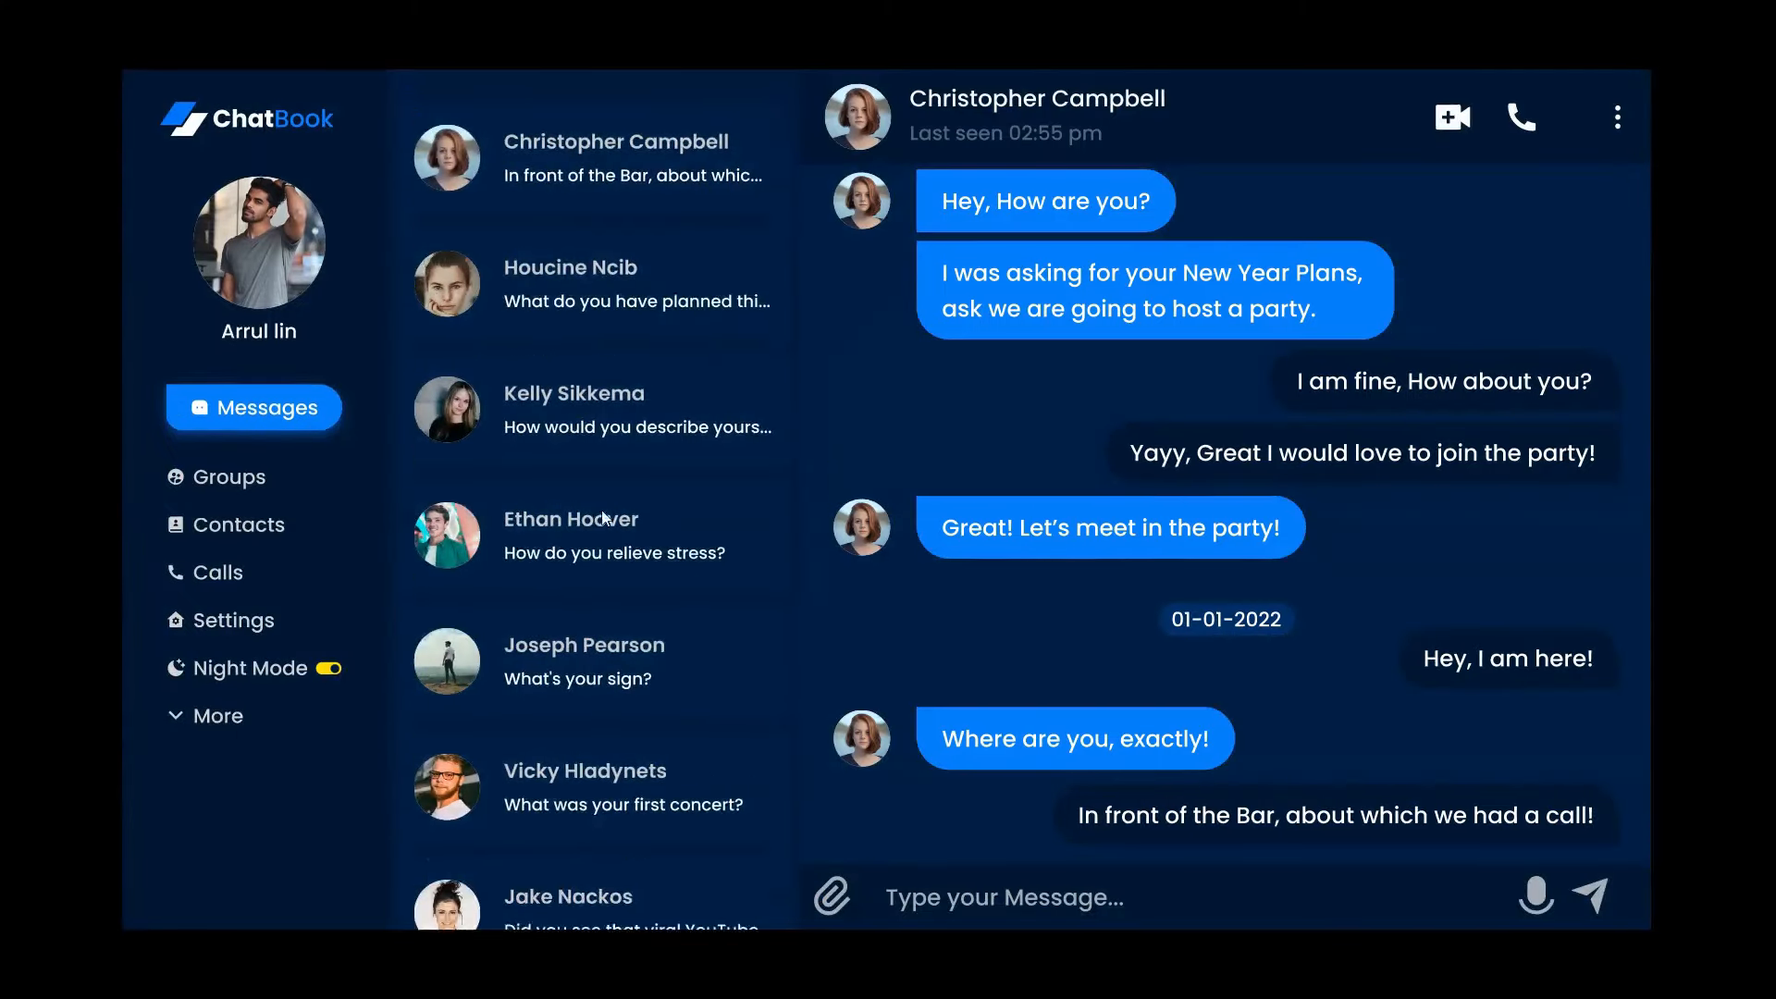
scroll(630, 663, down, 3)
scroll(638, 610, down, 2)
scroll(638, 648, up, 5)
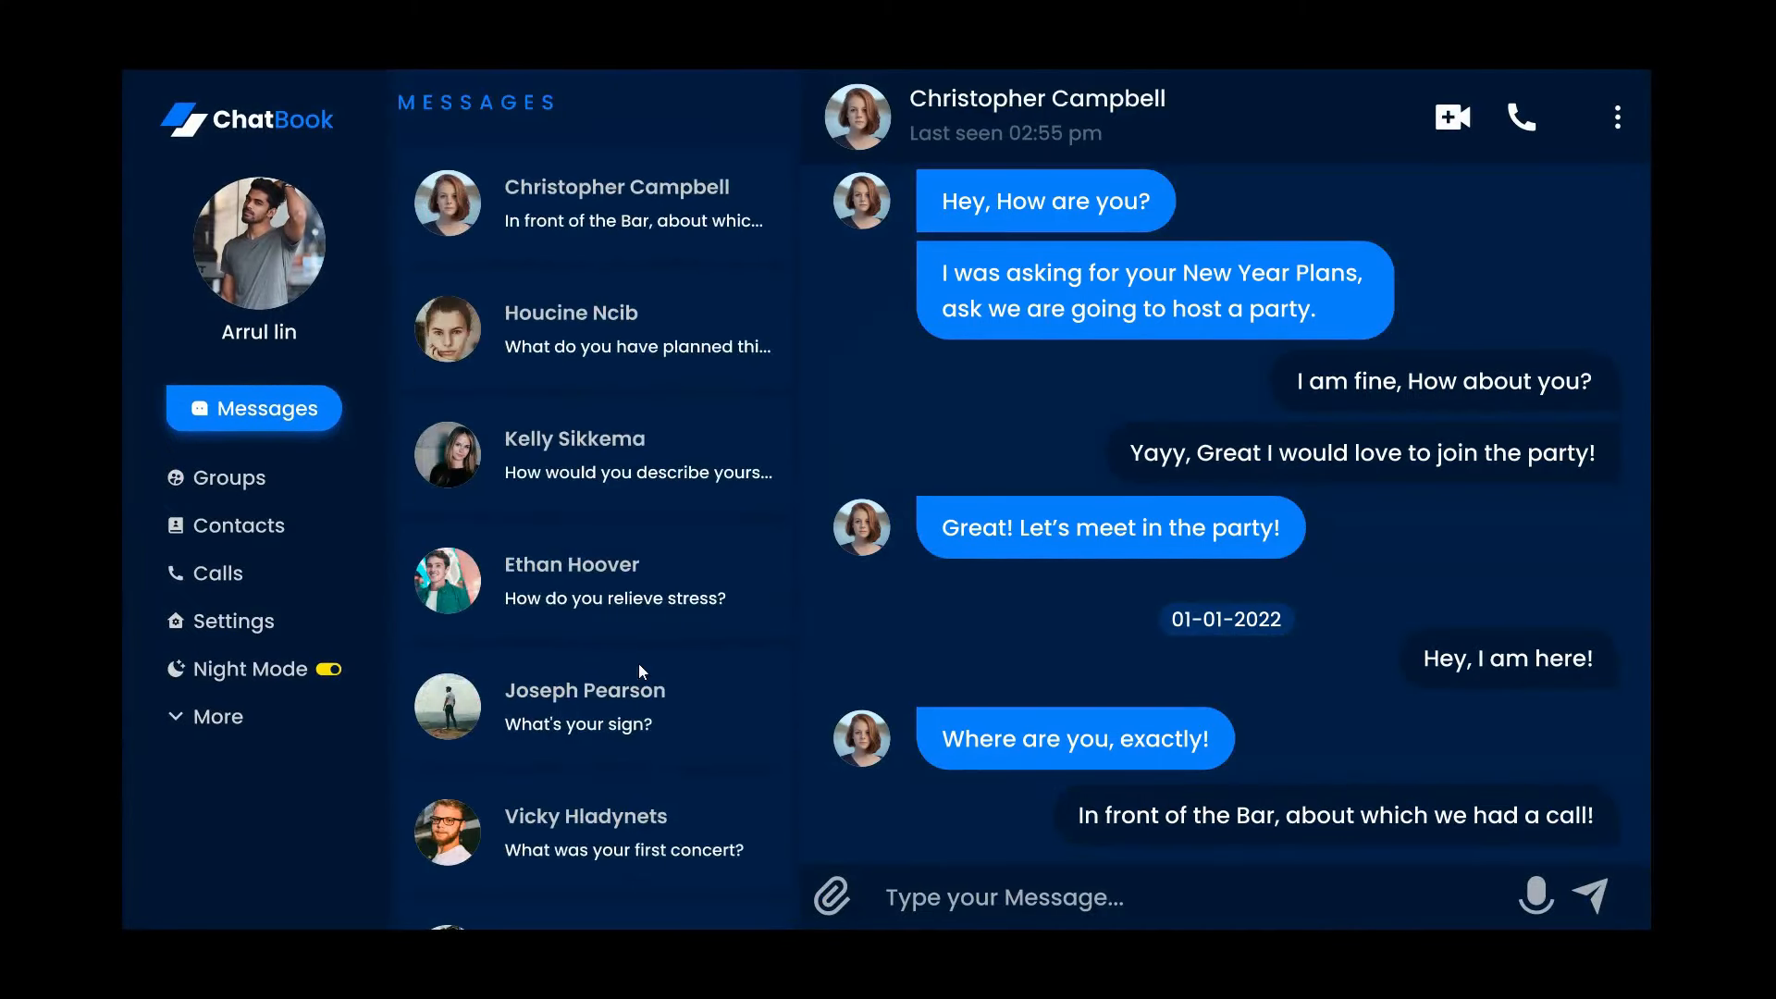
scroll(675, 499, down, 1)
scroll(713, 335, down, 4)
scroll(666, 186, up, 5)
mouse_move(1657, 47)
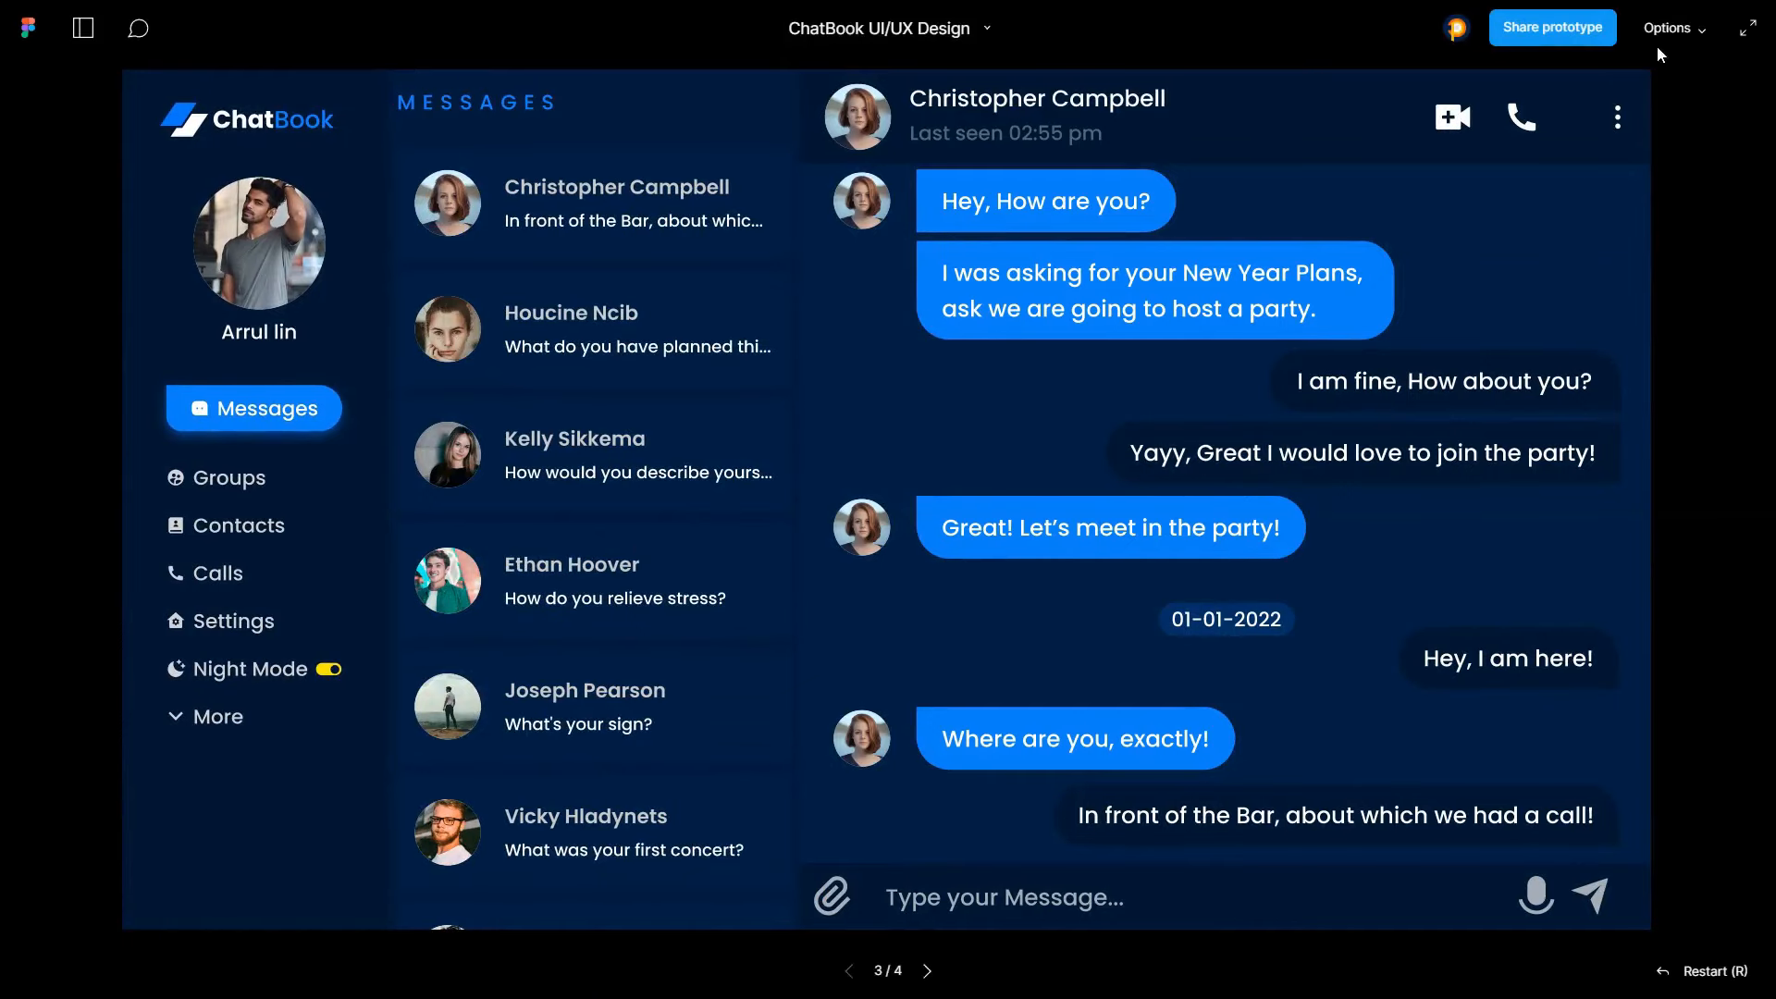
Switch the prototype preview to full screen and test list scrolling and the Night Mode toggle again
click(1752, 37)
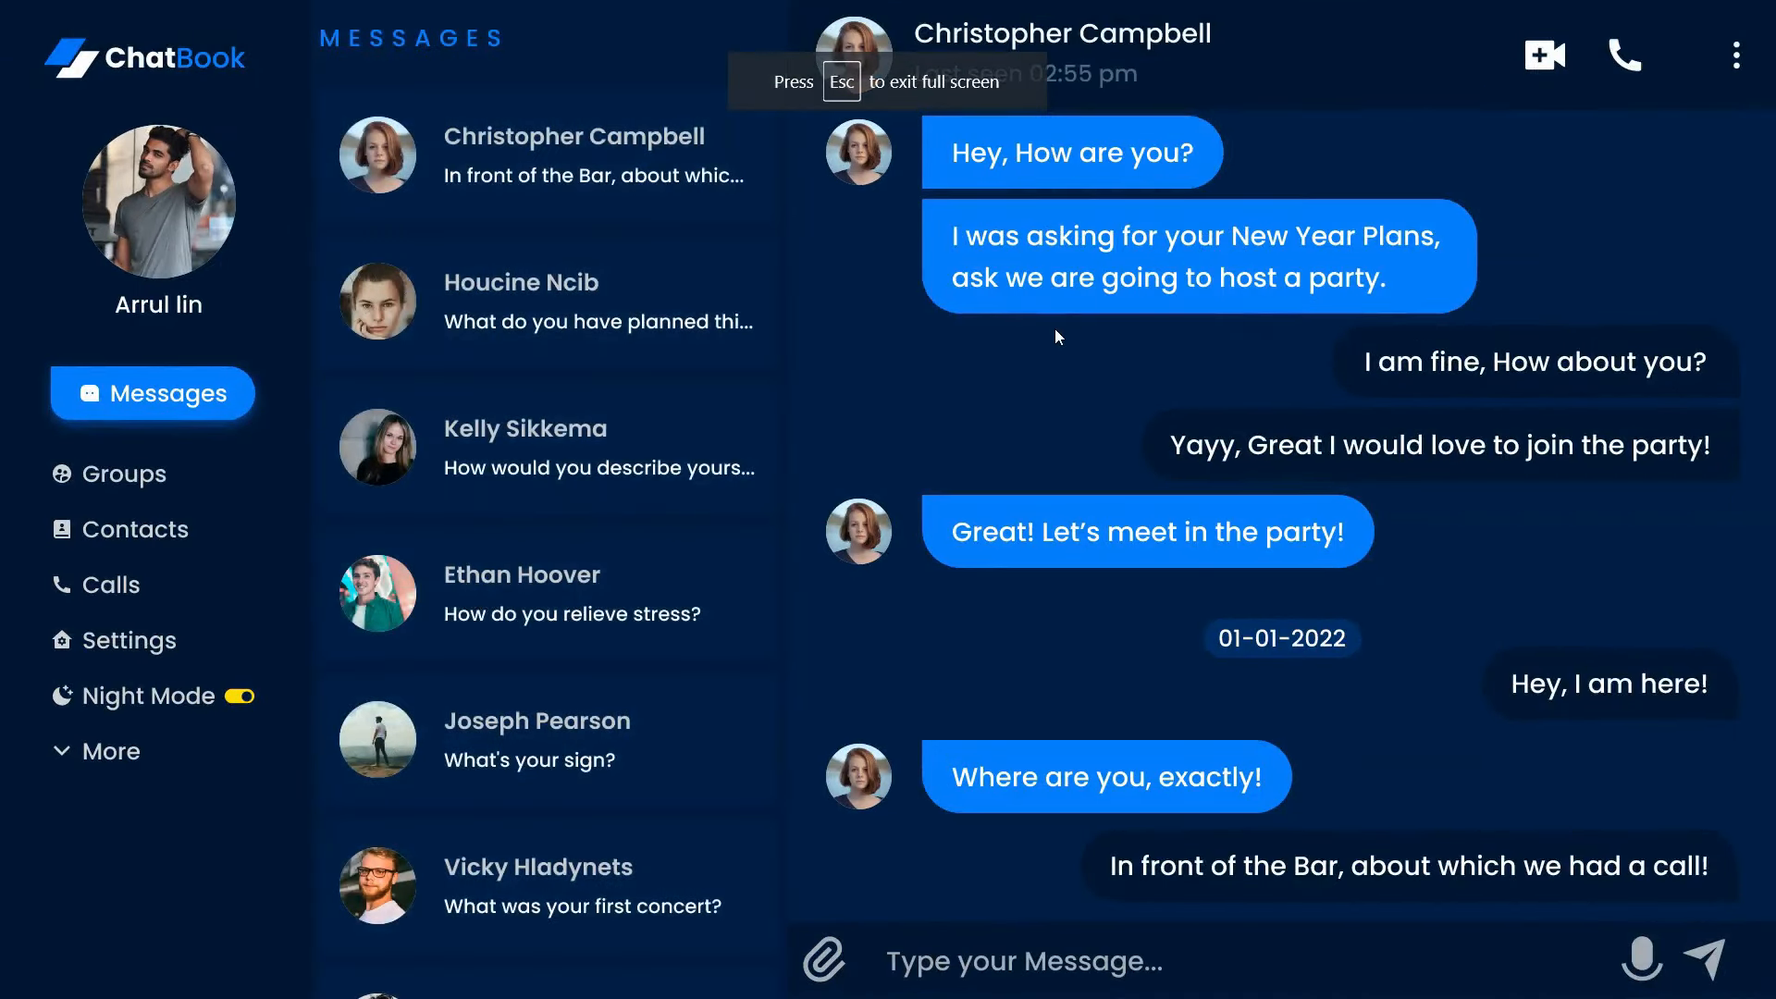
scroll(601, 325, down, 4)
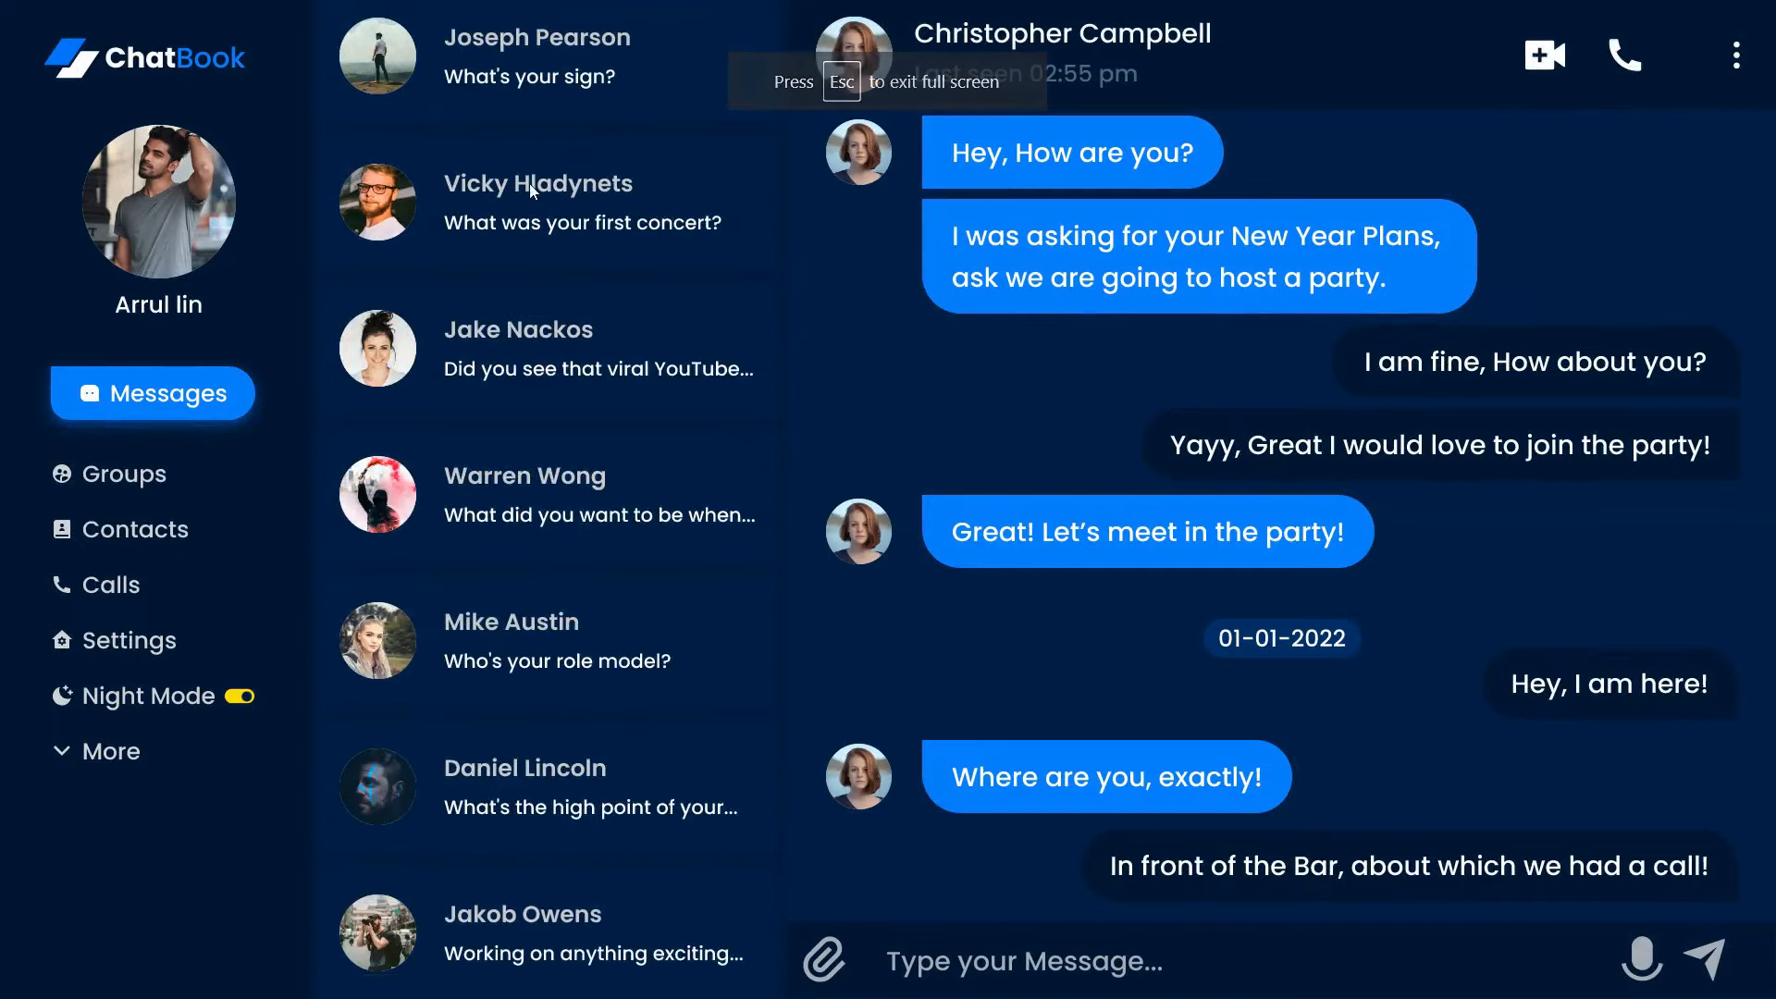
scroll(529, 183, up, 5)
click(246, 700)
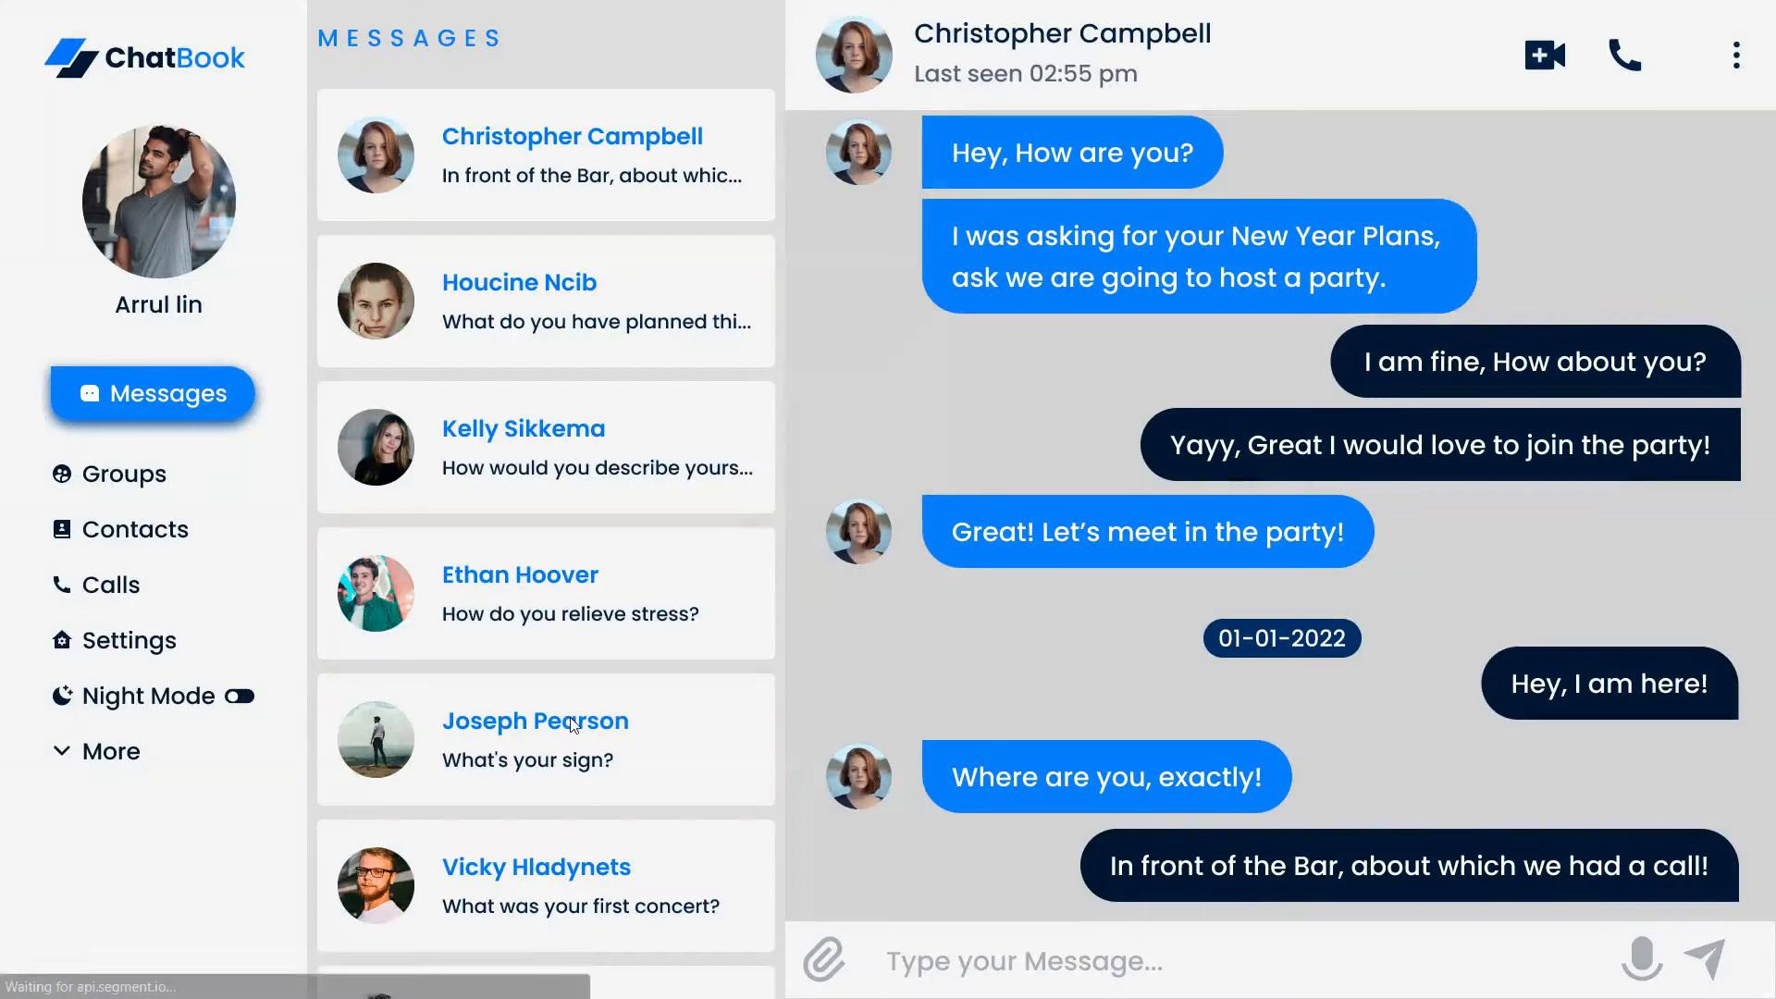
scroll(582, 325, down, 4)
scroll(610, 574, up, 5)
scroll(686, 569, down, 4)
scroll(662, 274, up, 3)
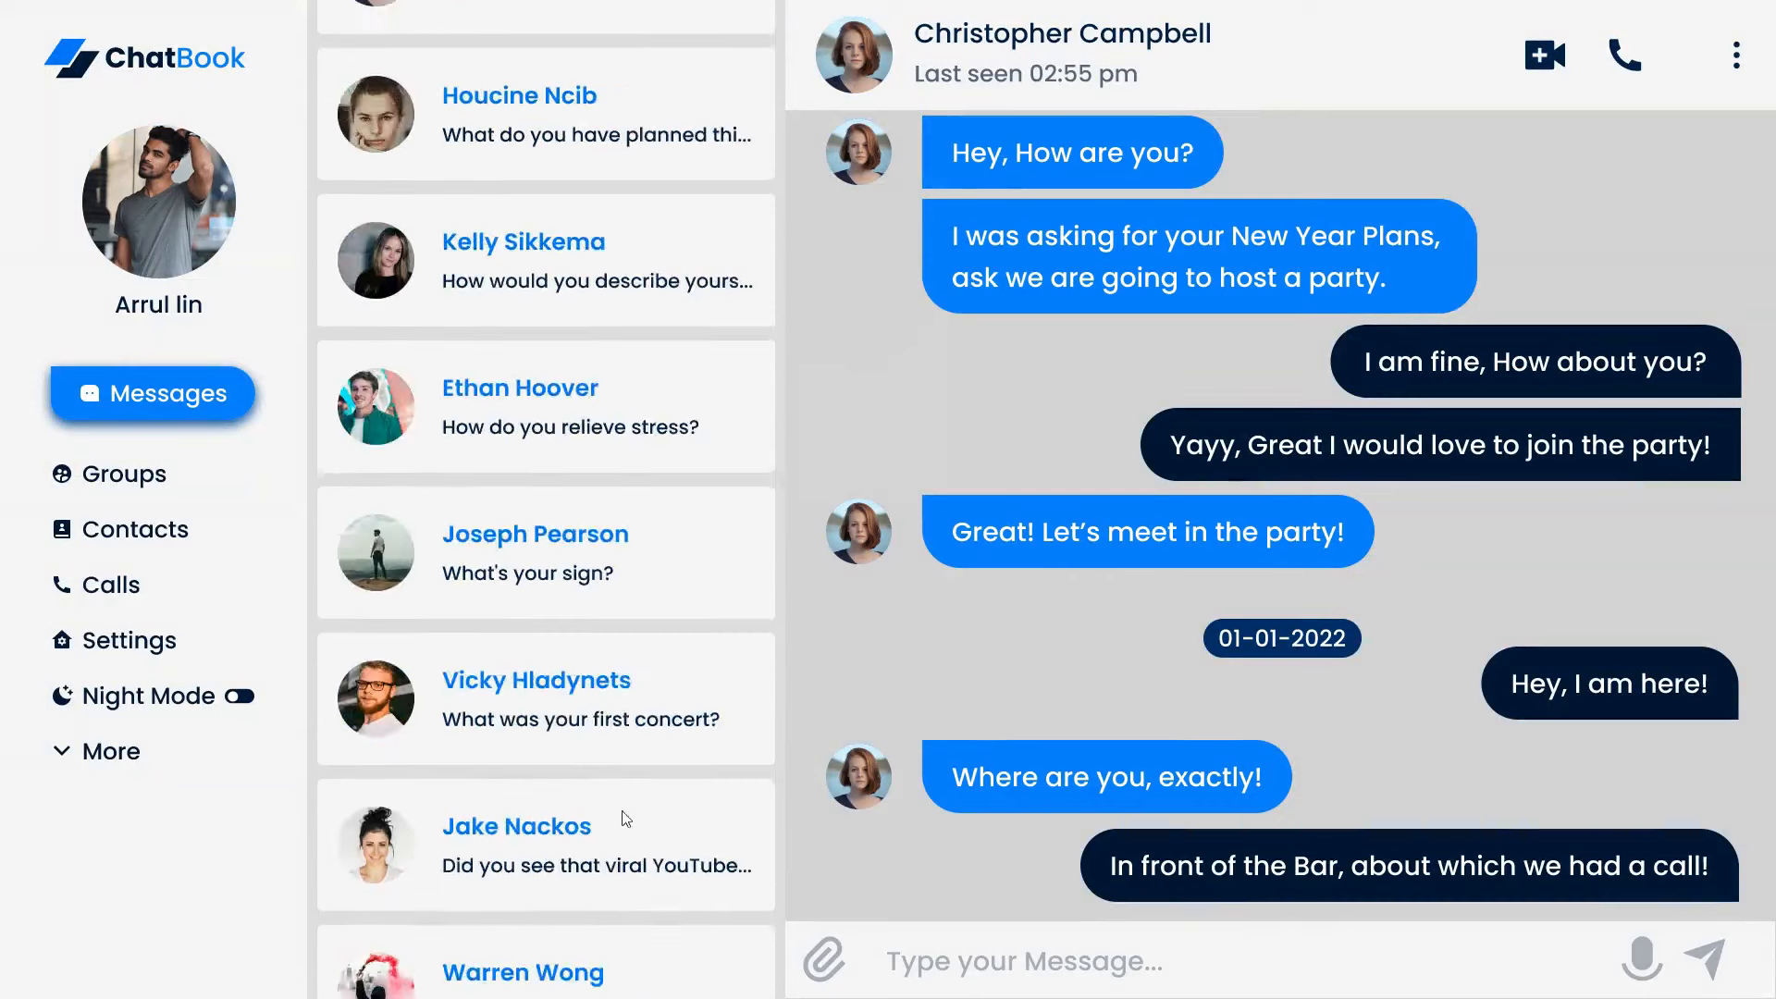
scroll(717, 670, down, 2)
scroll(636, 450, up, 4)
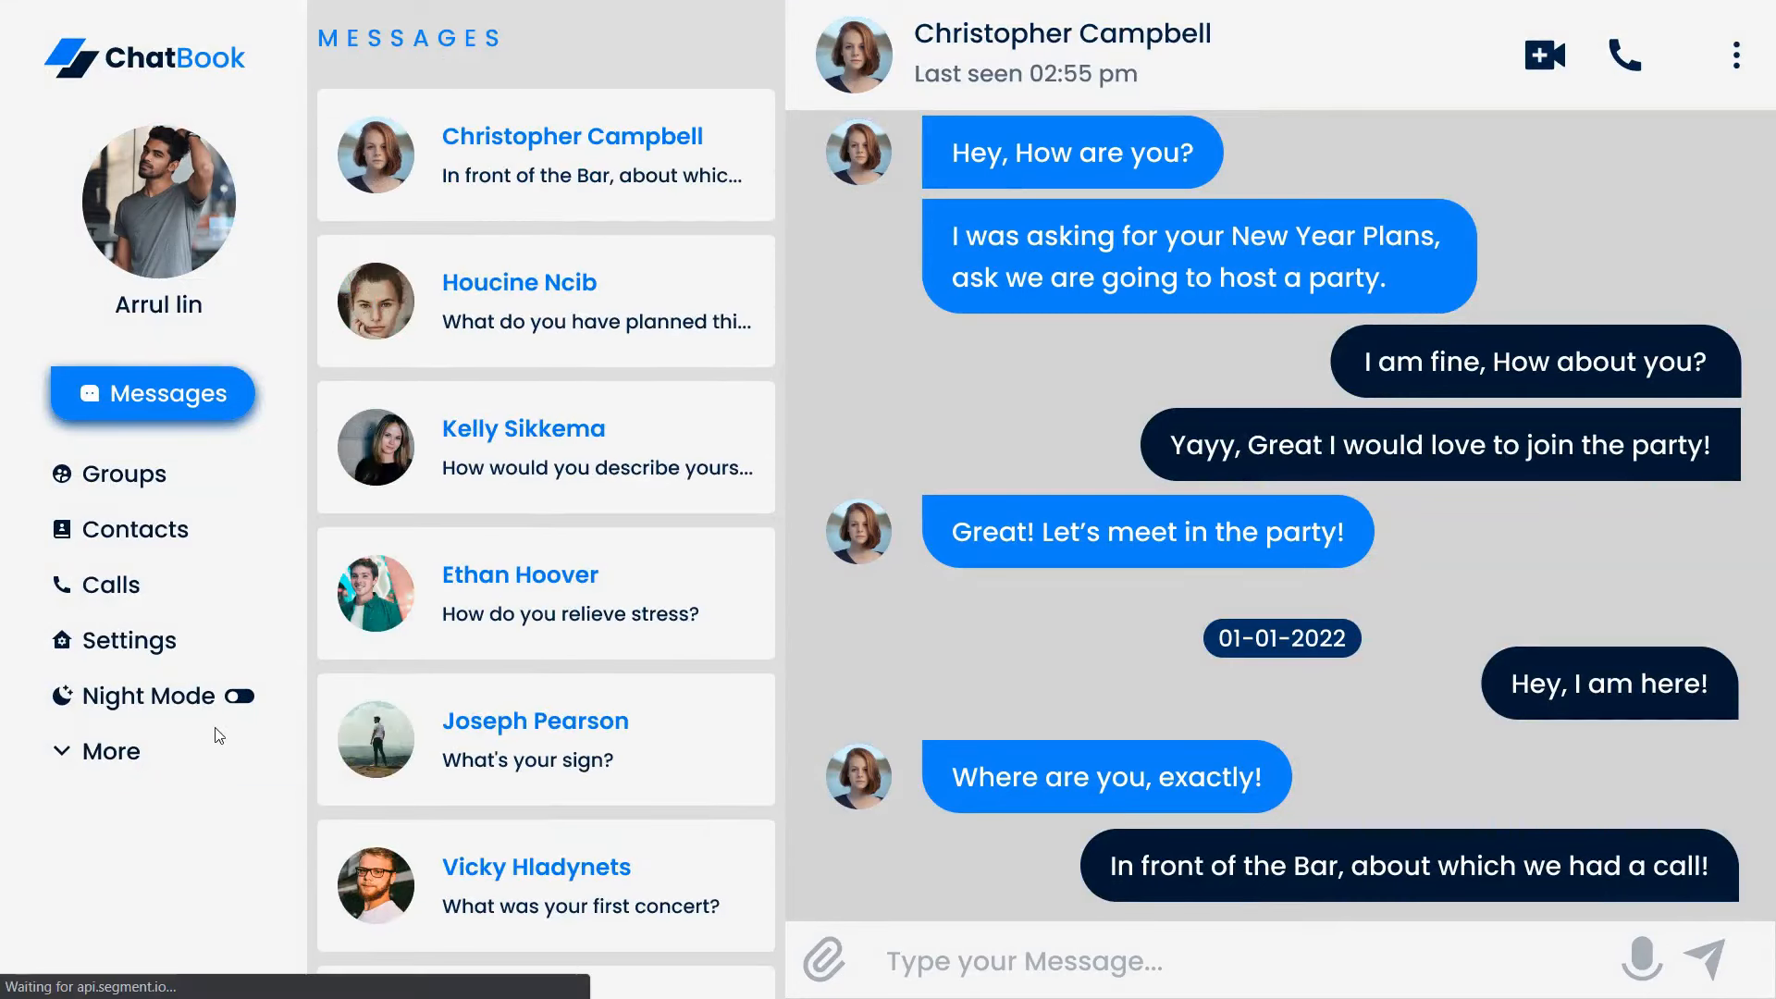
click(239, 702)
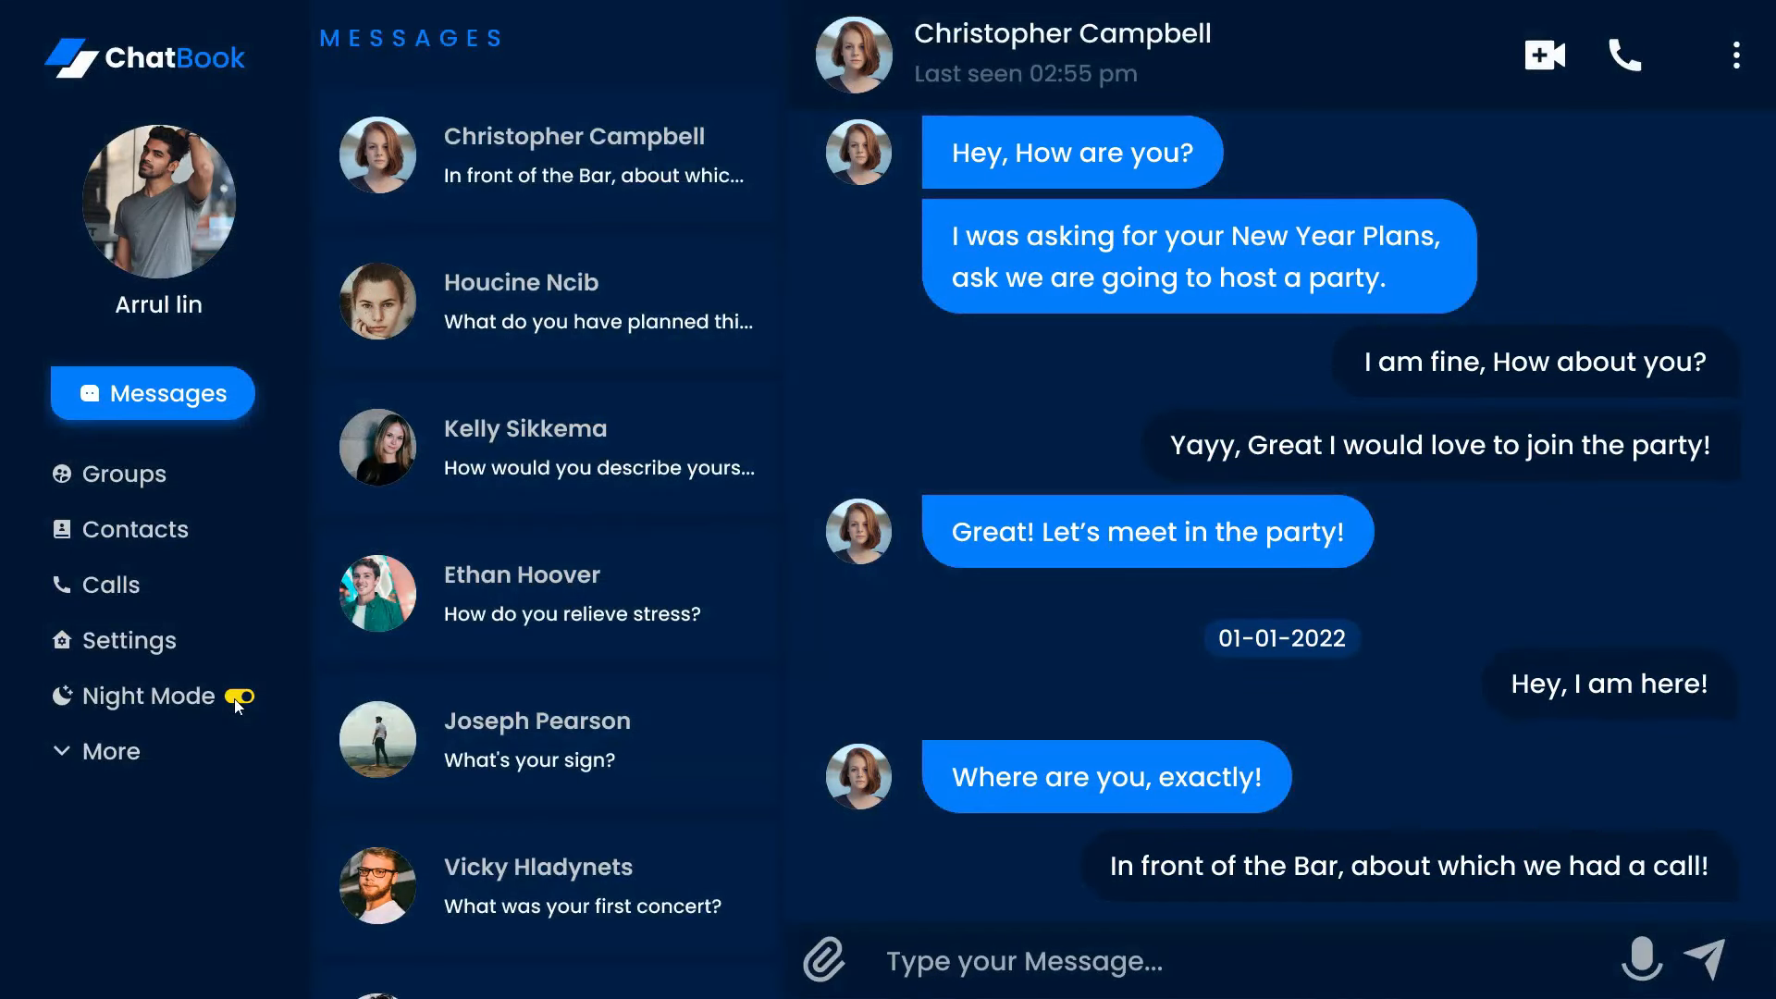